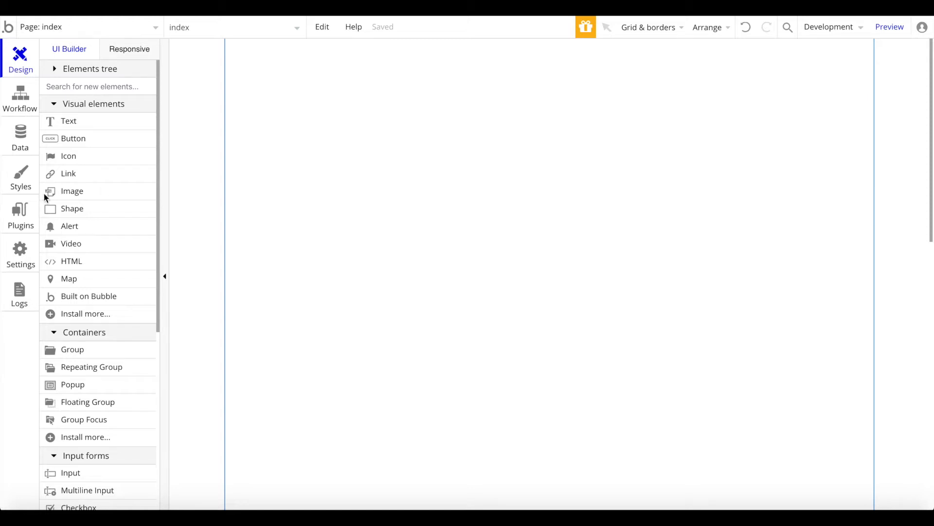
Step: Search the installable plugins for "api c" and check the installed API Connector plugin's page
left_click(21, 212)
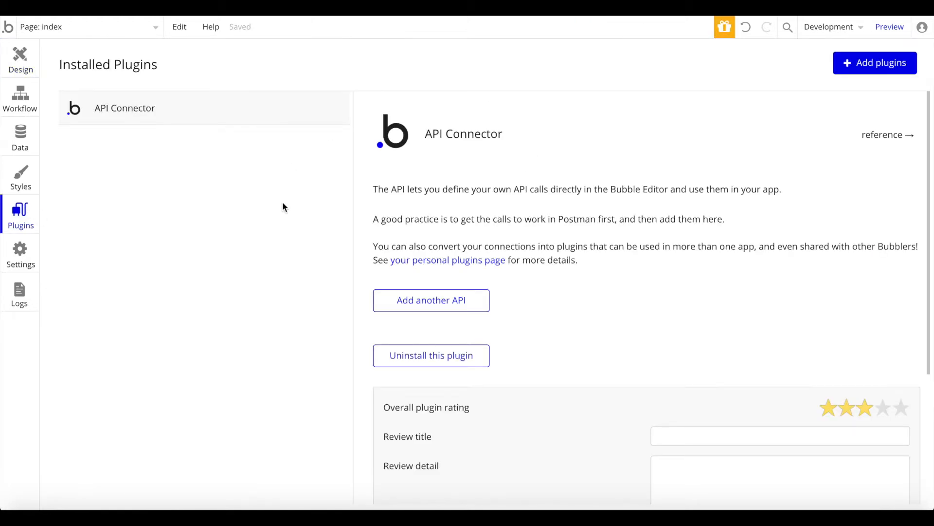
left_click(885, 74)
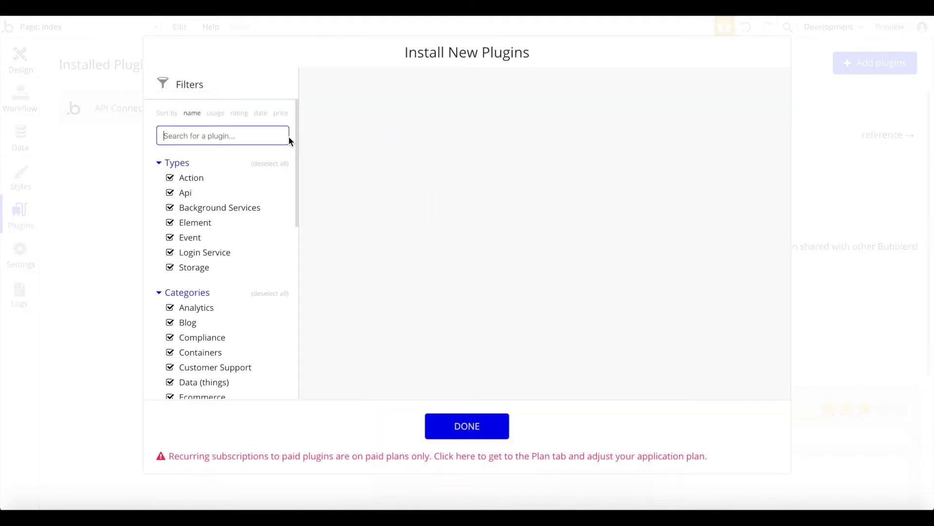
type("api c")
left_click(810, 134)
scroll(641, 366, "down", 4)
scroll(641, 367, "up", 4)
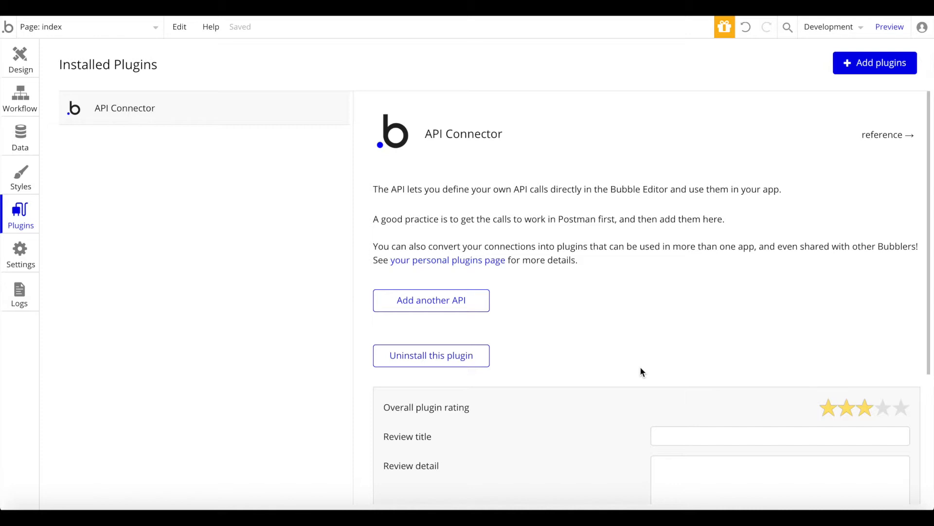
Step: Adjust the index page's height and draw a group 1000 px wide and 493 px high at the page's upper edge (X 0, Y 0)
left_click(9, 66)
scroll(325, 312, "down", 8)
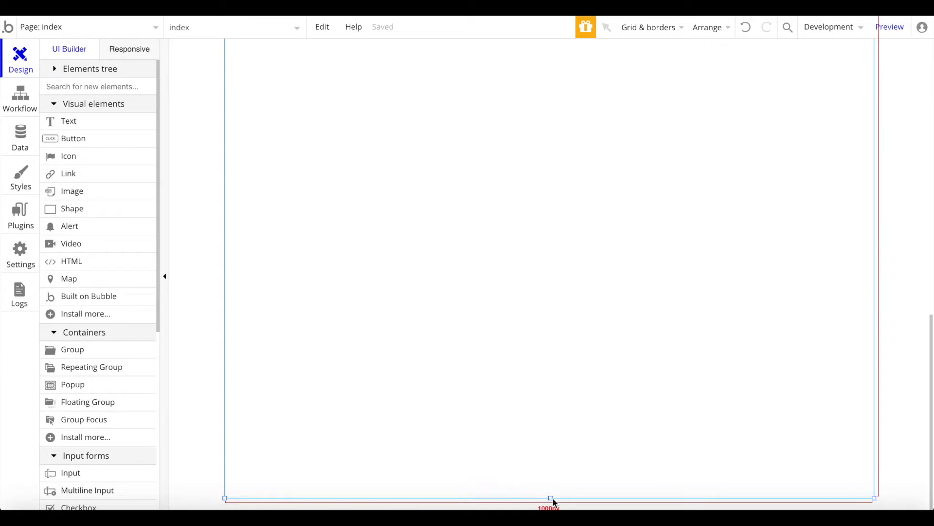
left_click_drag(555, 501, 582, 261)
left_click(95, 85)
type("gr")
left_click(88, 123)
mouse_move(403, 167)
left_mouse_down()
mouse_move(272, 62)
mouse_move(228, 43)
left_mouse_up()
left_click_drag(360, 143, 917, 359)
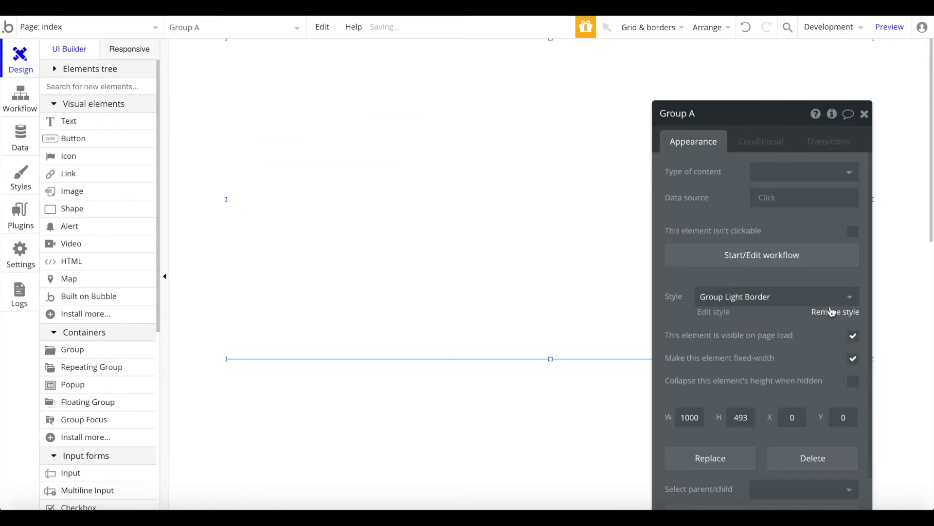
Step: Remove the group's style and give it a linear gradient background with purple #8800C7 as the starting color
left_click(832, 312)
scroll(828, 319, "down", 2)
left_click(791, 257)
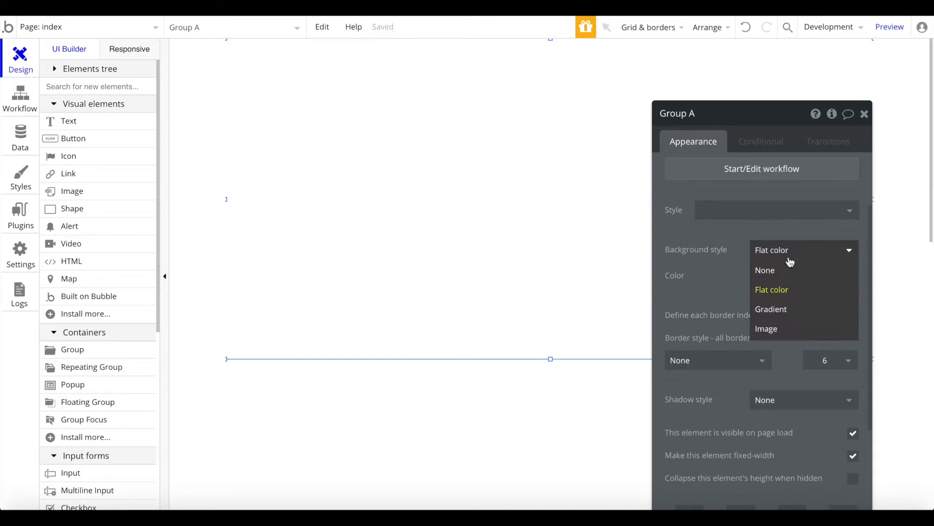
left_click(771, 309)
left_click(781, 330)
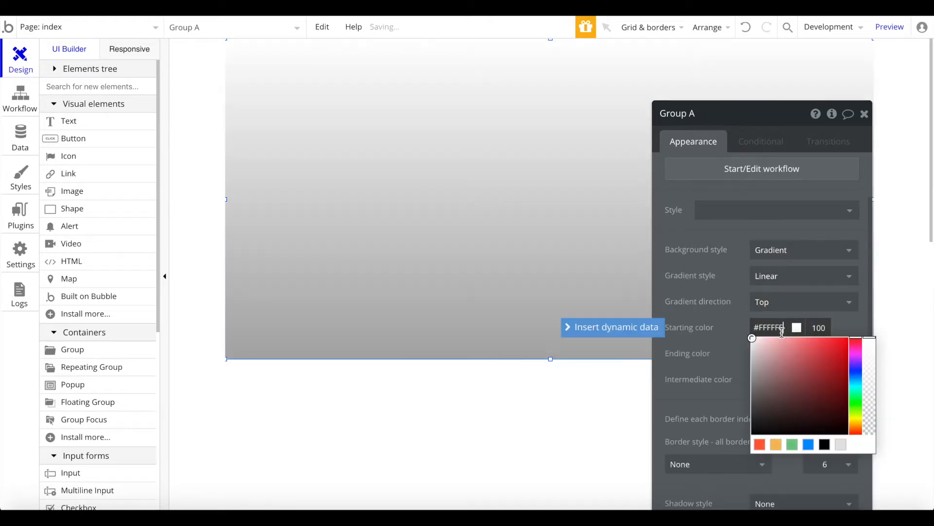
left_click(776, 445)
mouse_move(859, 416)
left_mouse_down()
mouse_move(863, 358)
mouse_move(836, 357)
mouse_move(850, 359)
left_mouse_up()
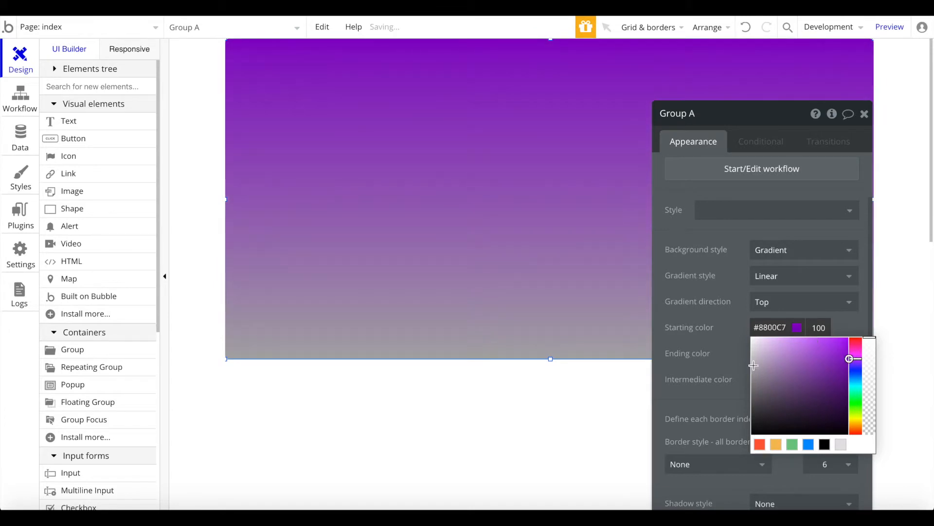
Step: Set the gradient's ending color to about #5A08FF and its starting color to #3800C7
left_click(728, 365)
left_click(795, 353)
left_click_drag(855, 392, 847, 352)
left_click(844, 391)
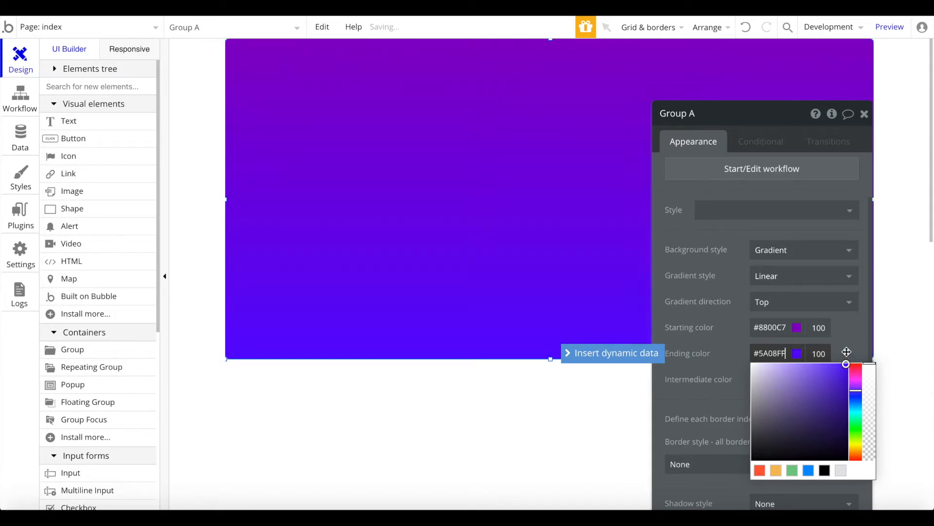
left_click(797, 327)
left_click(859, 368)
left_click_drag(858, 369, 859, 365)
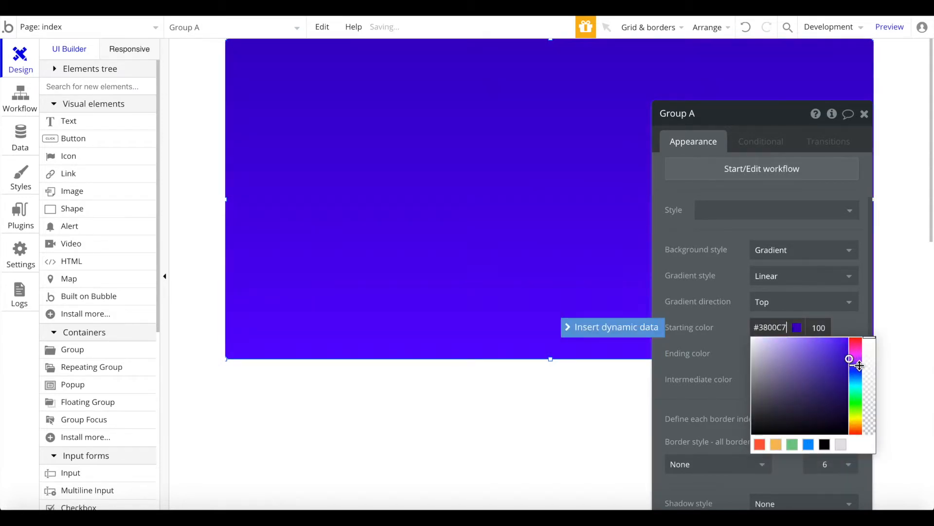
left_click(865, 114)
Step: Extend the gradient group's height to 533 px and turn off its fixed width
scroll(508, 395, "down", 1)
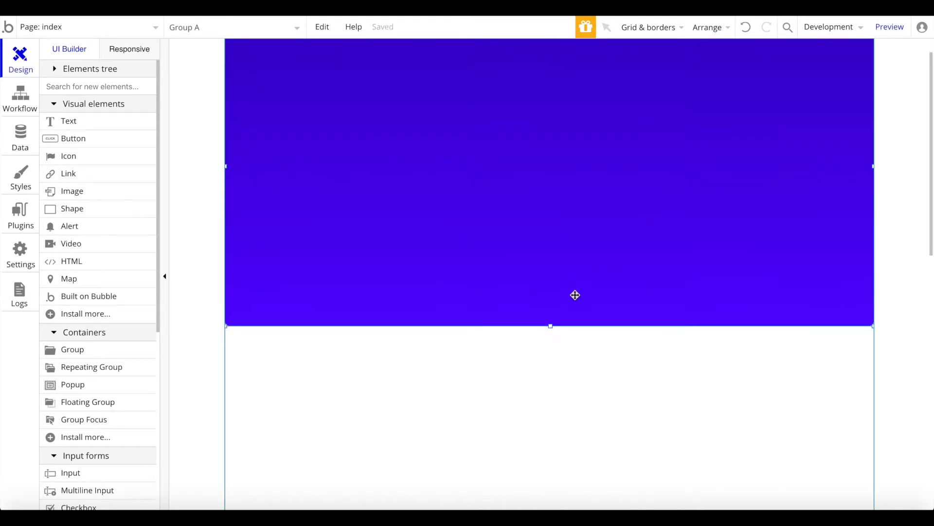
left_click_drag(551, 326, 551, 351)
double_click(575, 313)
scroll(748, 370, "down", 5)
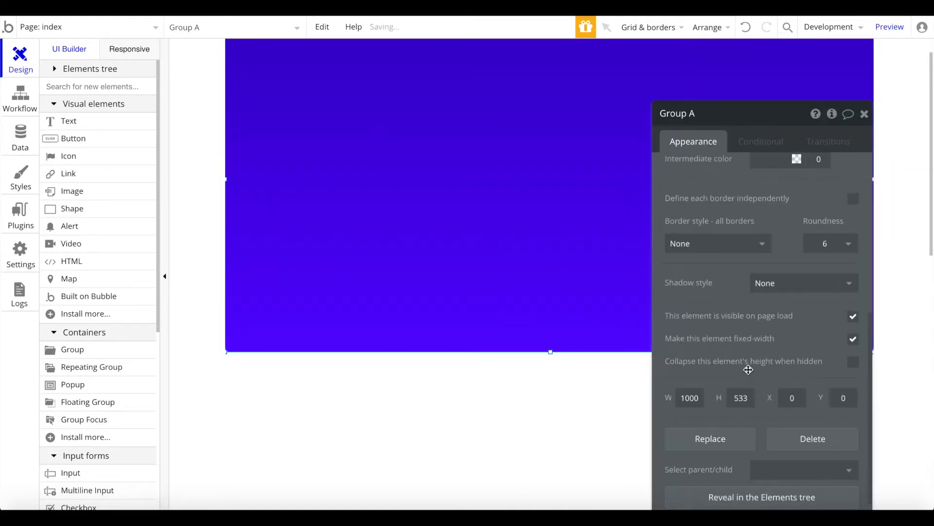
left_click(852, 339)
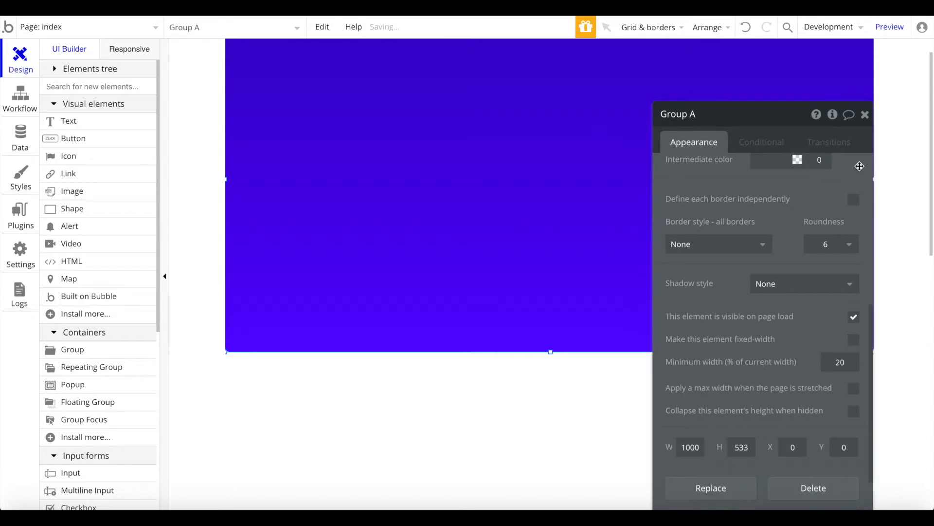
left_click(865, 115)
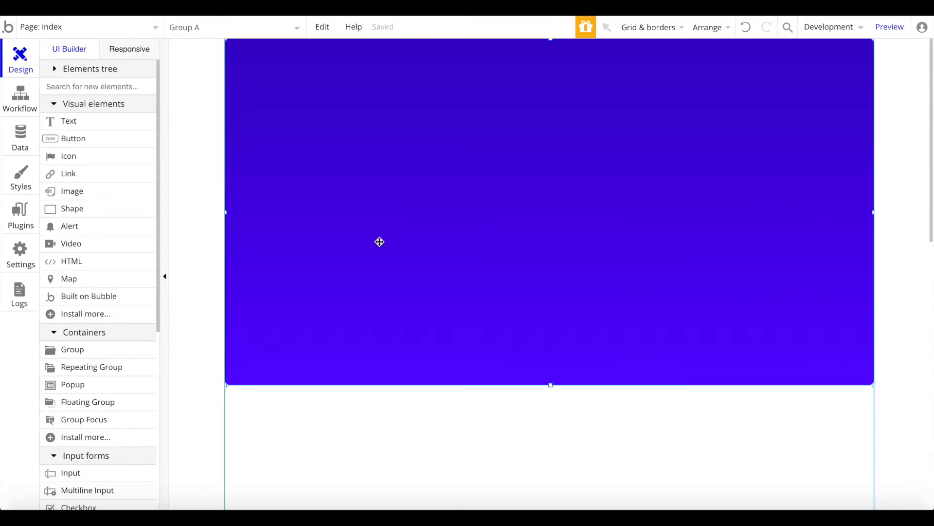
Step: Add a horizontally centered text element without a style near the top of the gradient group
left_click(121, 123)
mouse_move(403, 81)
left_mouse_down()
mouse_move(740, 127)
mouse_move(771, 153)
left_mouse_up()
right_click(632, 88)
left_click(709, 432)
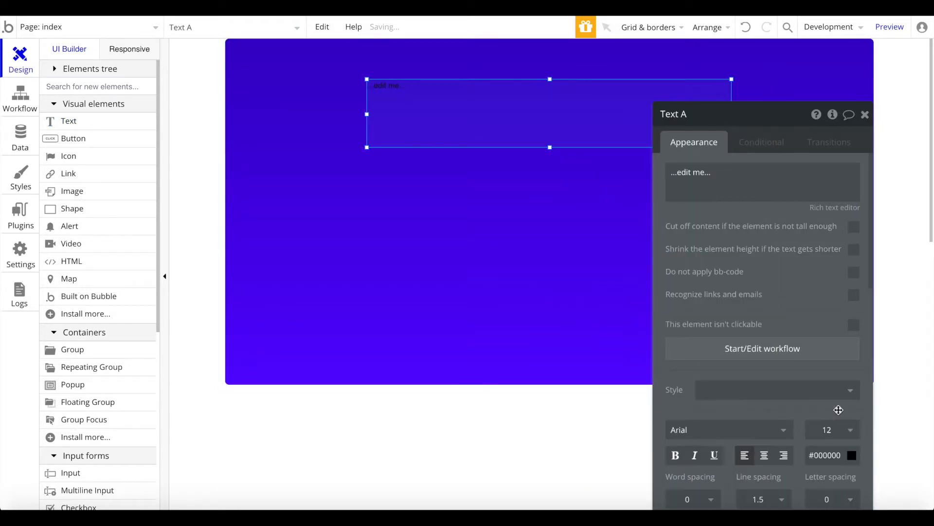
Step: Format the text element with font size 40, center alignment, color #FFFFFF and bold
left_click(824, 430)
type("40")
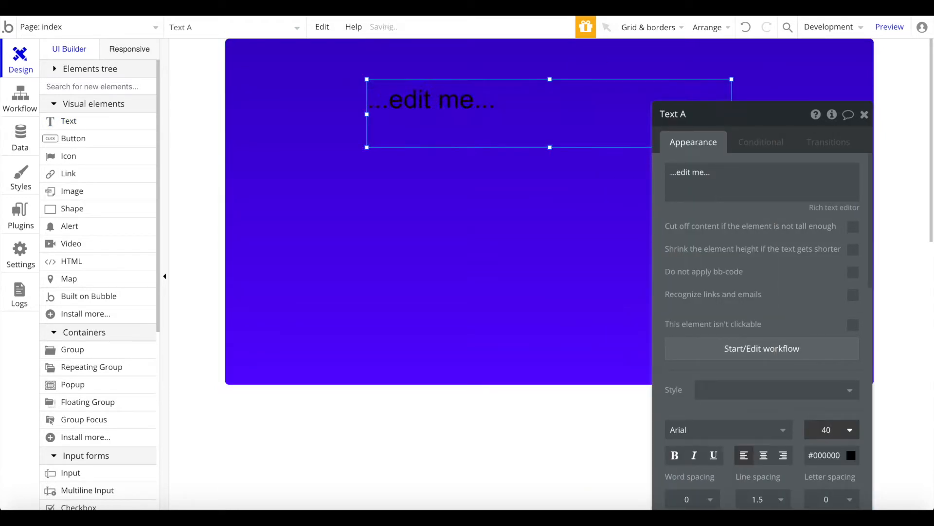
left_click(763, 455)
left_click(827, 454)
left_click_drag(828, 451, 768, 255)
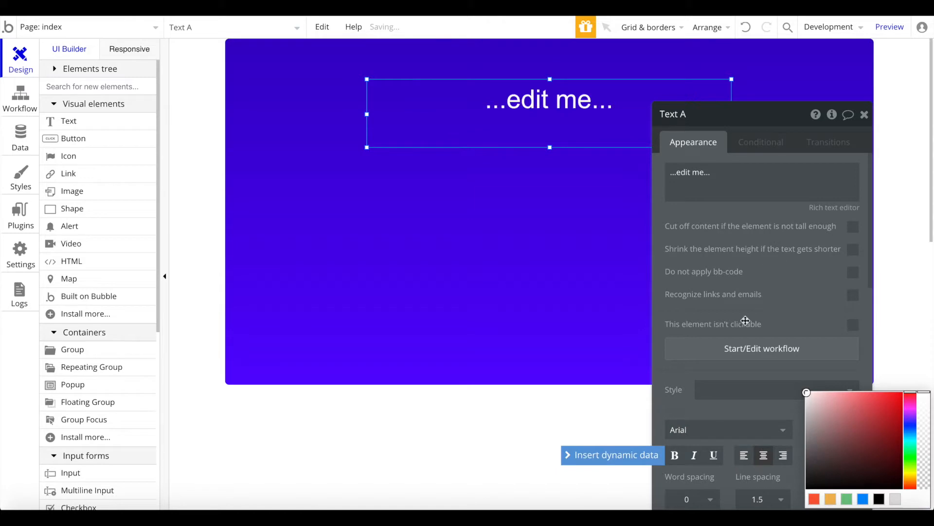
left_click(675, 455)
Step: Change the text to "Flight Search Webapp", move it slightly higher and center it horizontally
triple_click(755, 180)
type("Flight Search Webapp")
left_click_drag(598, 100, 582, 85)
right_click(578, 91)
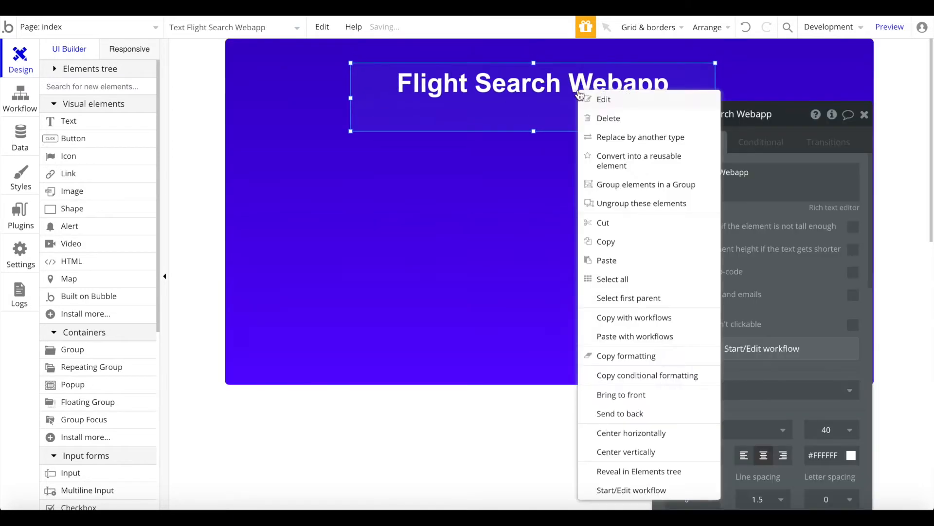
left_click(649, 433)
Step: Shorten the title's text box, keep it horizontally centered, and duplicate it directly below
mouse_move(550, 130)
left_mouse_down()
mouse_move(550, 84)
mouse_move(559, 146)
mouse_move(559, 131)
left_mouse_up()
right_click(558, 134)
left_click(626, 435)
left_click(579, 89)
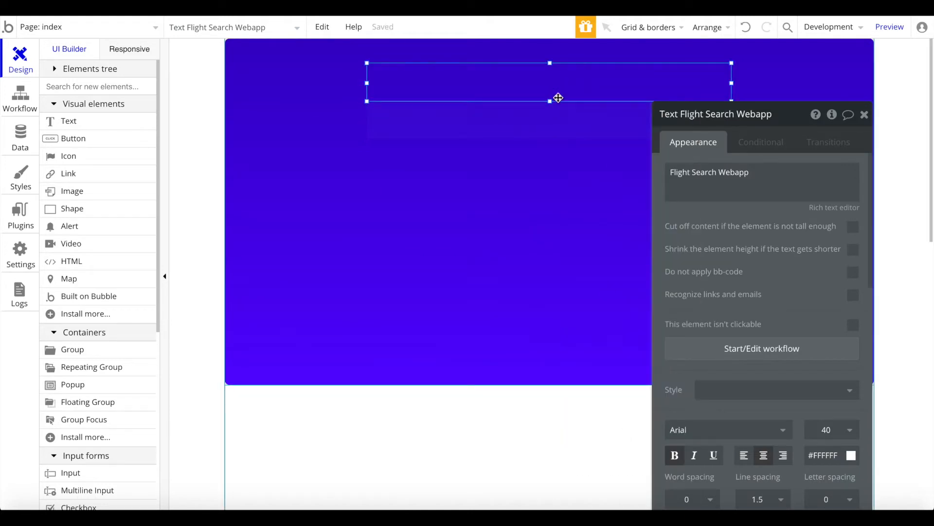
left_click_drag(550, 63, 549, 60)
Step: Set the duplicated title's font size to 30 and remove its bold formatting
left_click(553, 135)
left_click(779, 187)
double_click(833, 433)
type("30")
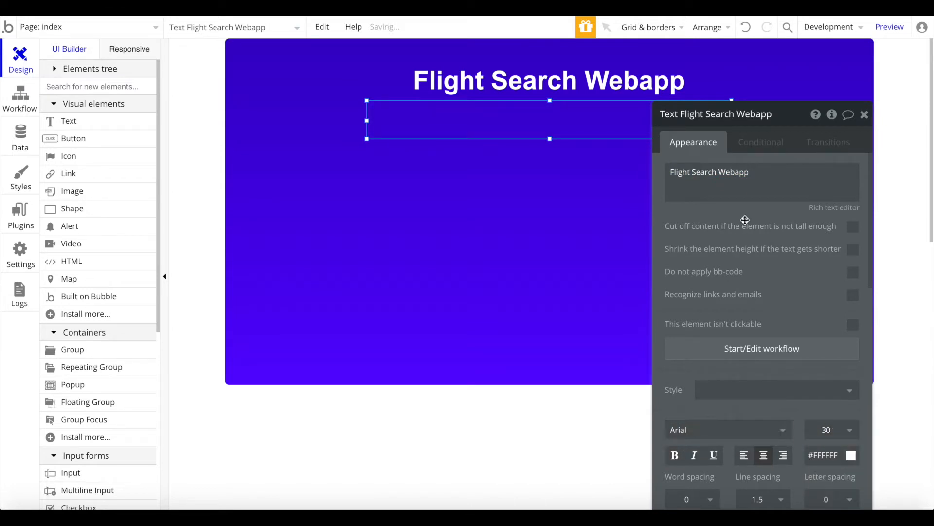
Step: Replace the duplicate's text with "Search for flights within the US using this search engine"
triple_click(750, 192)
type("Search")
type(" or")
key("BackSpace")
key("BackSpace")
key("BackSpace")
type("for")
key("BackSpace")
key("BackSpace")
key("BackSpace")
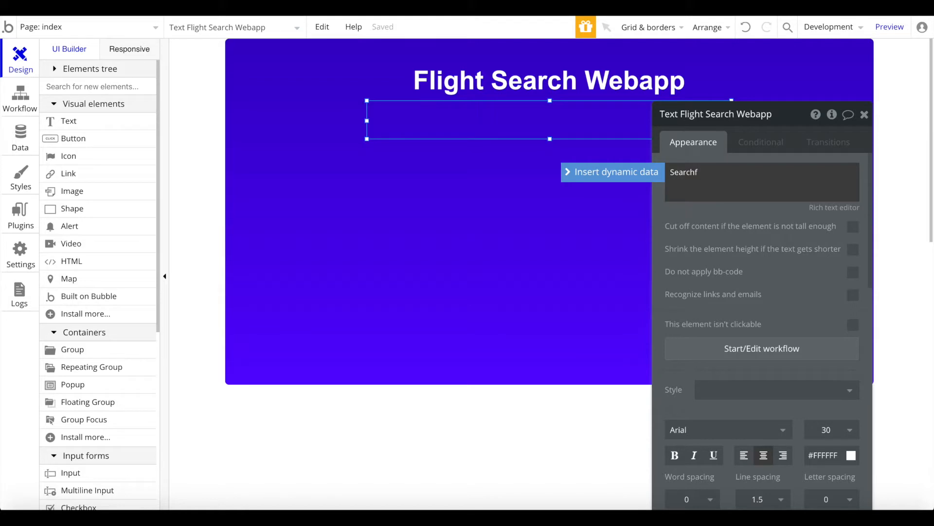
key("BackSpace")
type("for flights within the Us")
key("BackSpace")
type("S using the")
key("BackSpace")
type("is fl")
key("BackSpace")
key("BackSpace")
type("search engine")
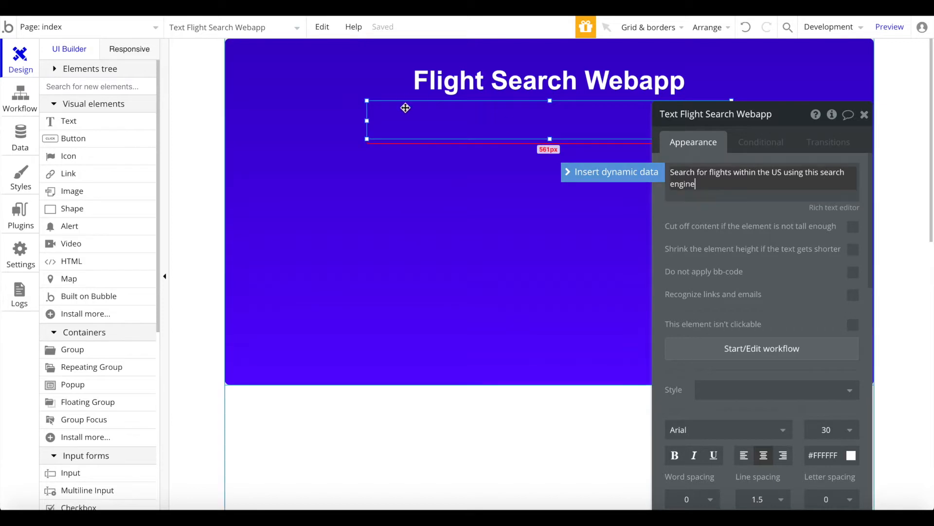
Step: Enlarge the subtitle's text box until the sentence fits on one line, then place it slightly lower and horizontally centered
left_click_drag(550, 138, 551, 153)
left_click_drag(366, 127, 287, 127)
right_click(389, 105)
left_click(474, 431)
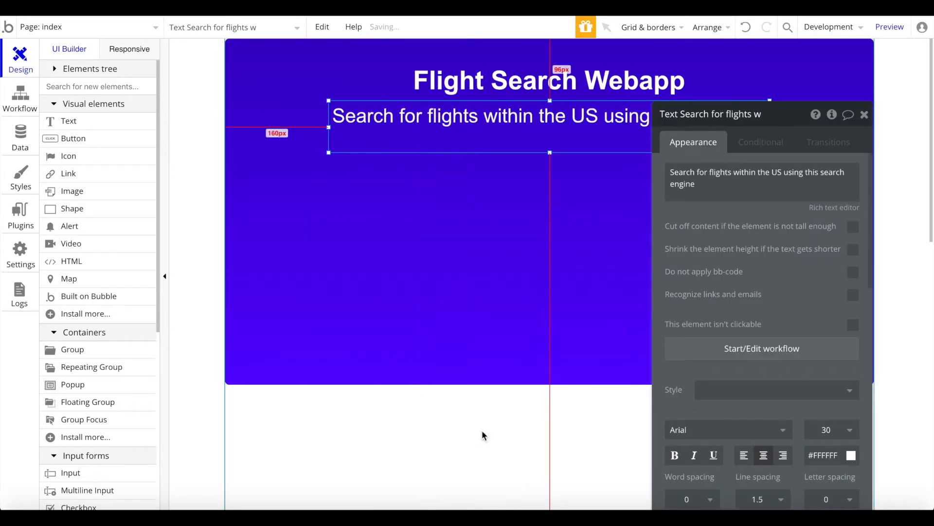
left_click_drag(770, 128, 837, 125)
left_click_drag(663, 131, 638, 151)
right_click(638, 151)
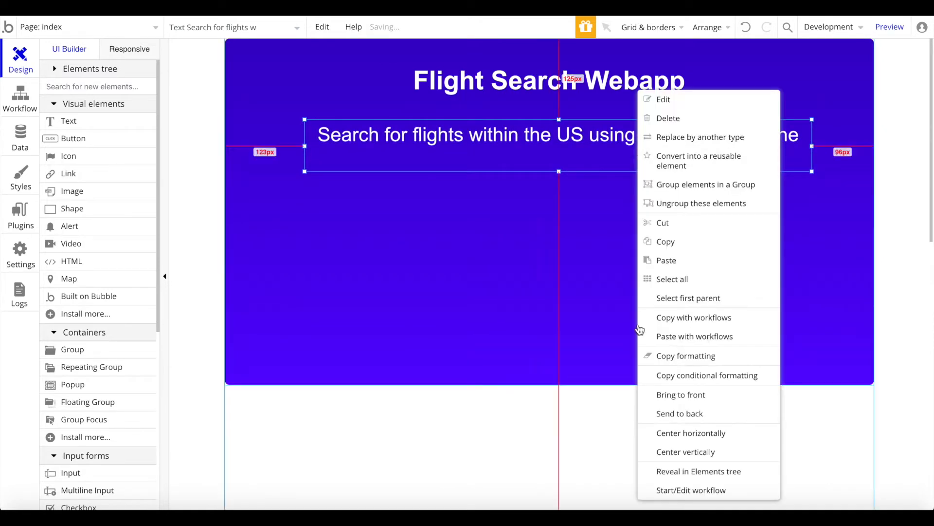
left_click(755, 433)
Step: Draw a text element on the page below the gradient group and enter "About this webpage"
scroll(628, 228, "down", 3)
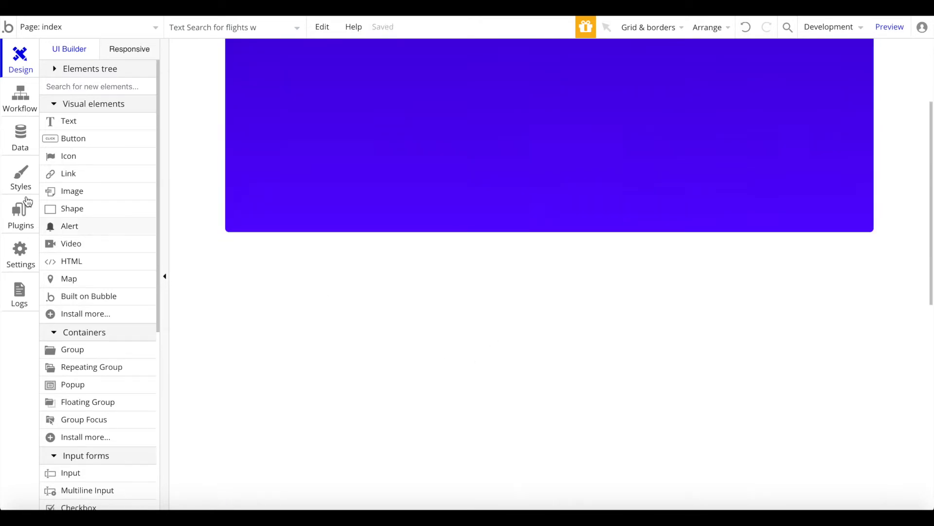
left_click(73, 120)
left_click_drag(265, 253, 471, 280)
type("AB")
key("BackSpace")
type("bout this webpage")
Step: Remove the "About this webpage" heading's style and set its font color to #474747
left_click(835, 405)
left_click(831, 432)
left_click(779, 433)
scroll(803, 436, "down", 1)
left_click(814, 425)
left_click(826, 395)
left_click(798, 413)
left_click(816, 417)
left_click_drag(813, 448, 807, 461)
left_click(821, 365)
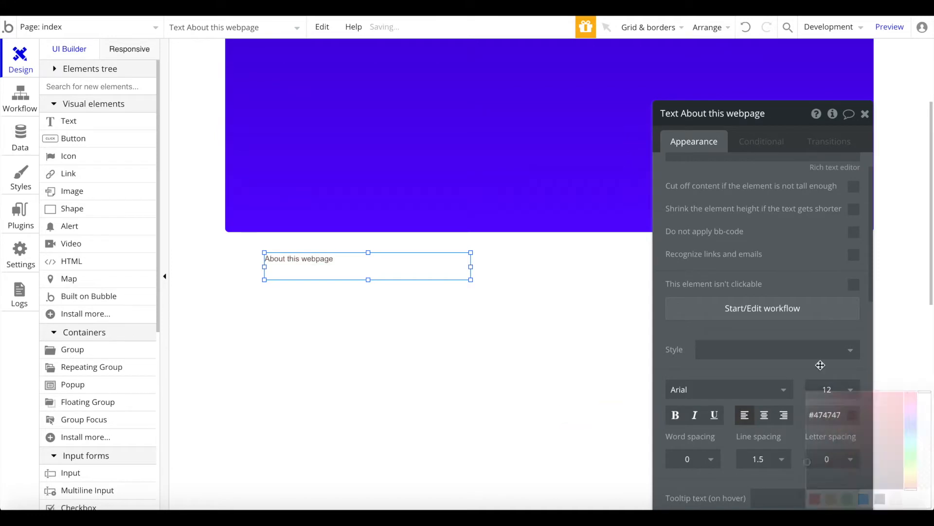
Step: Set the "About this webpage" heading's font size to 18
left_click(829, 390)
type("18")
key("Return")
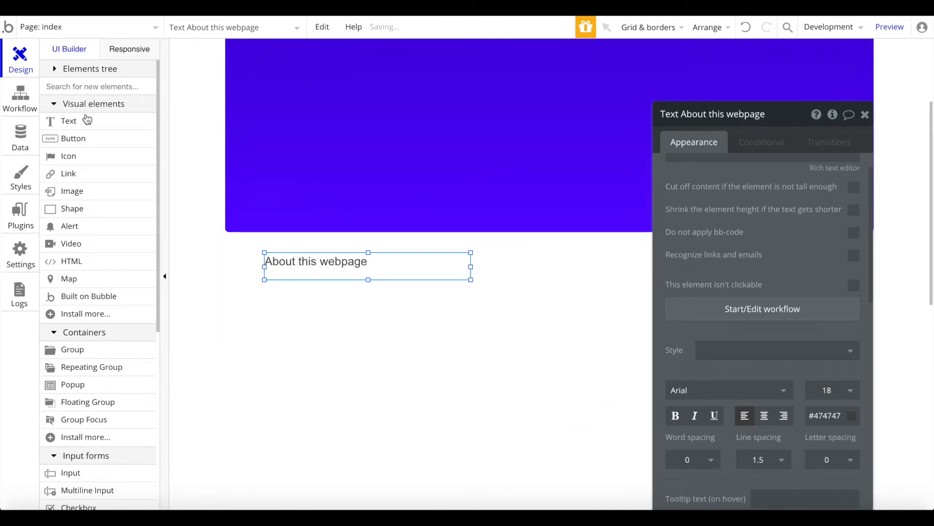
Step: Add a text element below the "About this webpage" heading and fill it with "Lorem ipsum" repeated eleven times
left_click(65, 121)
left_click(349, 310)
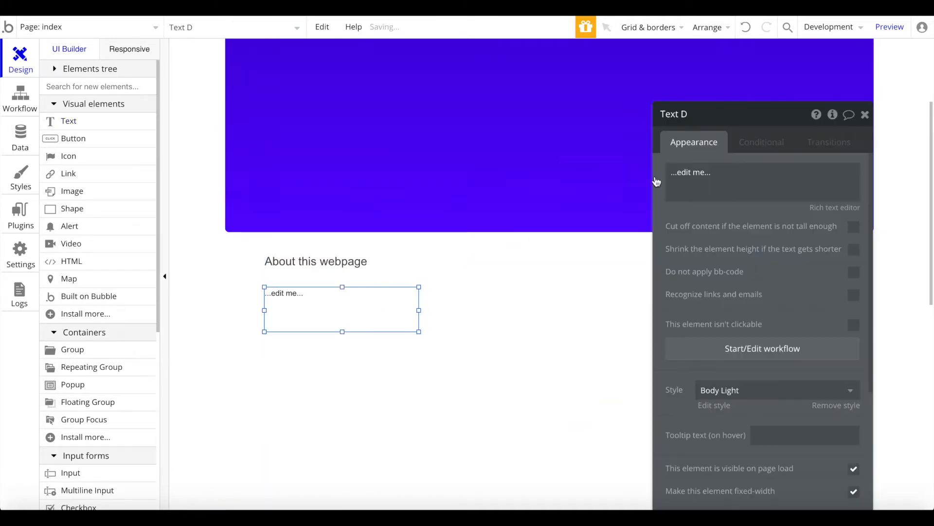
triple_click(699, 183)
type("Lorem ipsum")
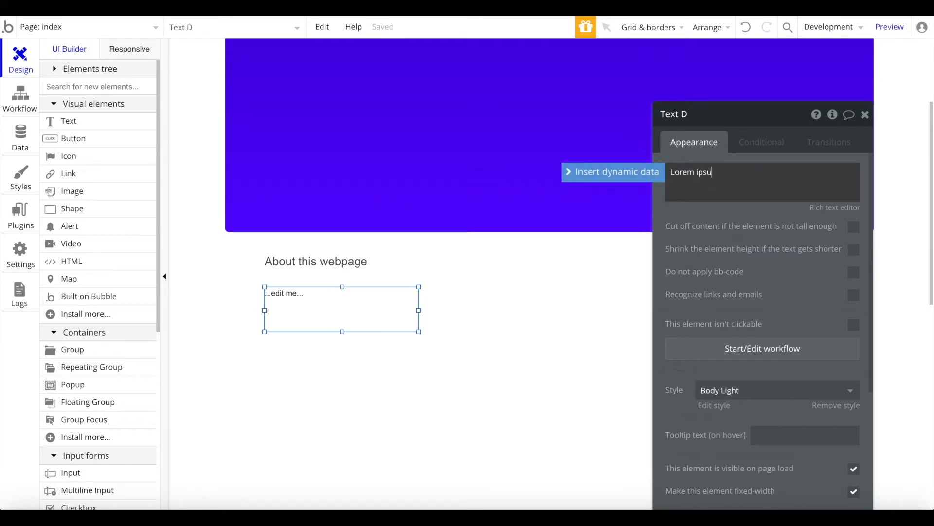
key("super+v")
key("super+v")
key("super+v")
key("super+v")
key("super+v")
key("super+v")
key("super+v")
key("super+v")
key("super+v")
key("super+v")
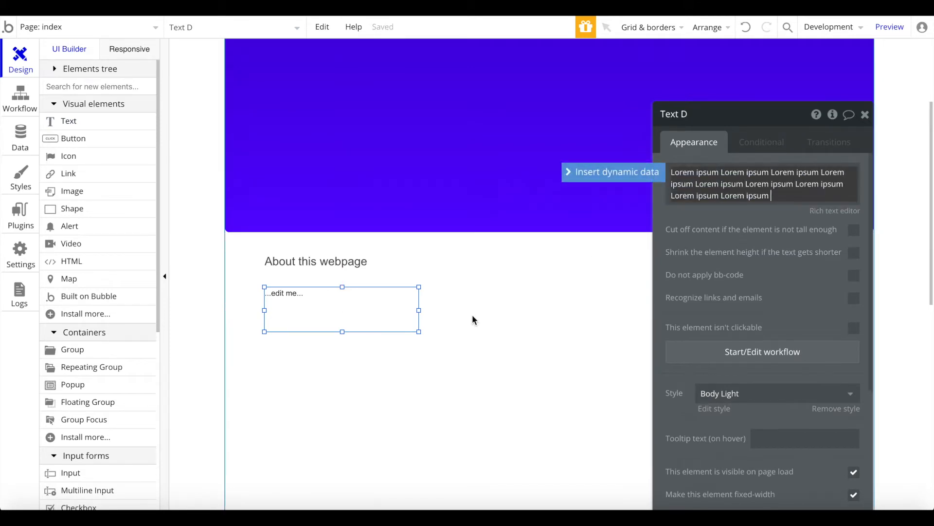
left_click_drag(418, 332, 416, 332)
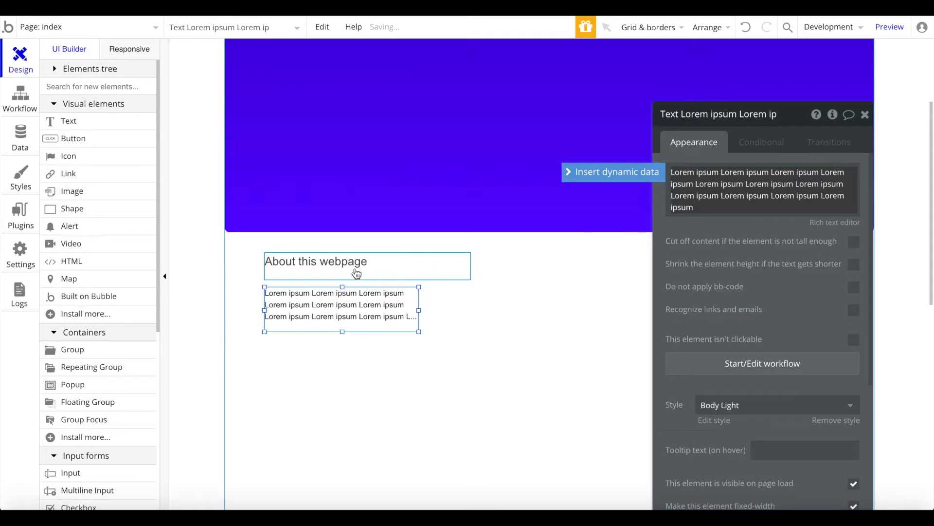
Step: Group the "About this webpage" heading and the Lorem ipsum text together
left_click(354, 273, "shift")
right_click(354, 272)
left_click(435, 127)
Step: Enlarge the new group to about 863 × 266 px, centered horizontally, and enlarge the Lorem ipsum text box inside it
left_click_drag(470, 331, 825, 425)
right_click(603, 428)
left_click(638, 438)
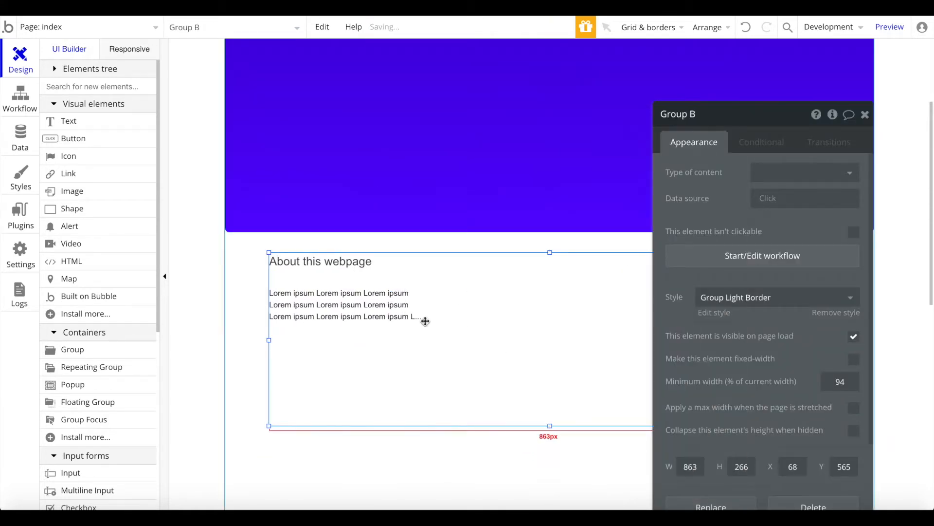
left_click(421, 322)
left_click_drag(424, 332, 462, 455)
Step: Add an image element about 245 × 219 px beside the Lorem ipsum text and center it vertically in the group
left_click(99, 86)
type("ima")
left_click(93, 121)
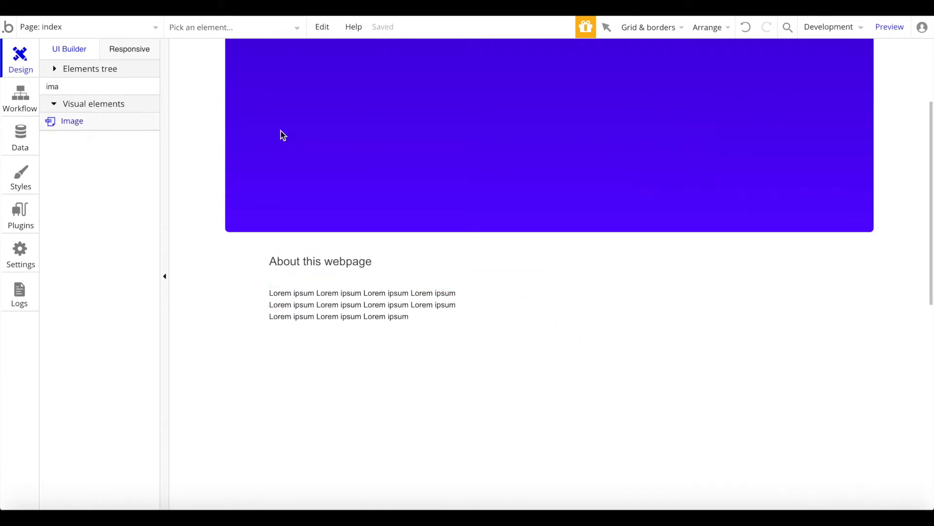
mouse_move(626, 272)
left_mouse_down()
mouse_move(815, 375)
mouse_move(787, 416)
left_mouse_up()
left_click_drag(636, 351, 652, 350)
right_click(652, 349)
left_click(700, 451)
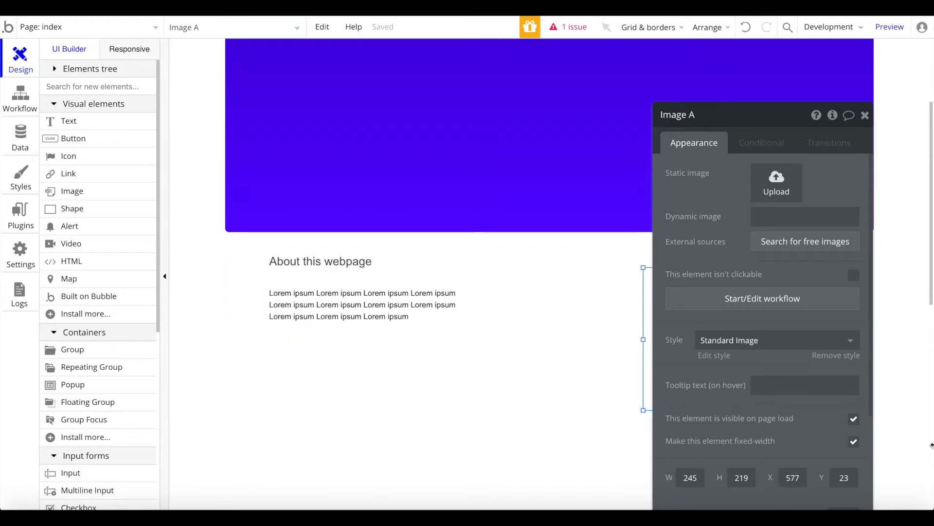
Step: Search the free image library for "airplane" and "fly", and import the airplane wing above the clouds picture into the image element
left_click(813, 245)
left_click(592, 114)
type("airplane")
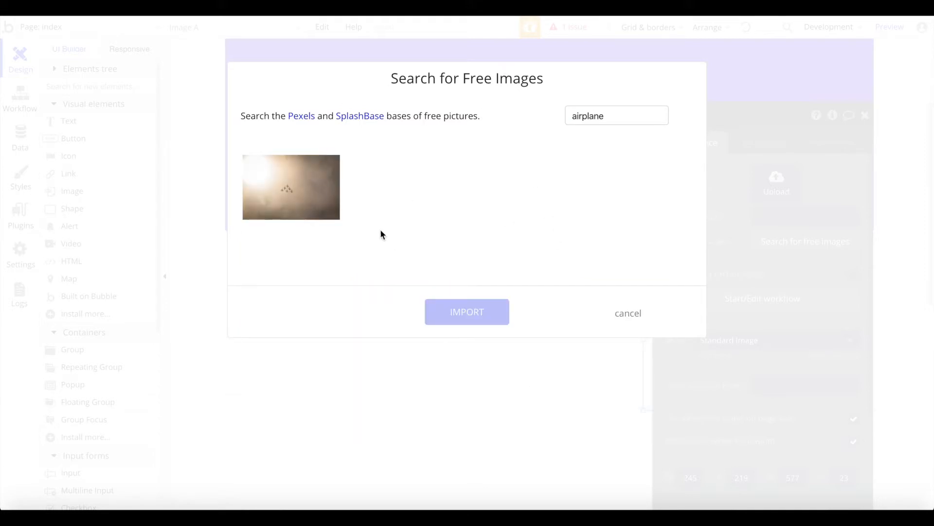
double_click(623, 115)
type("fly")
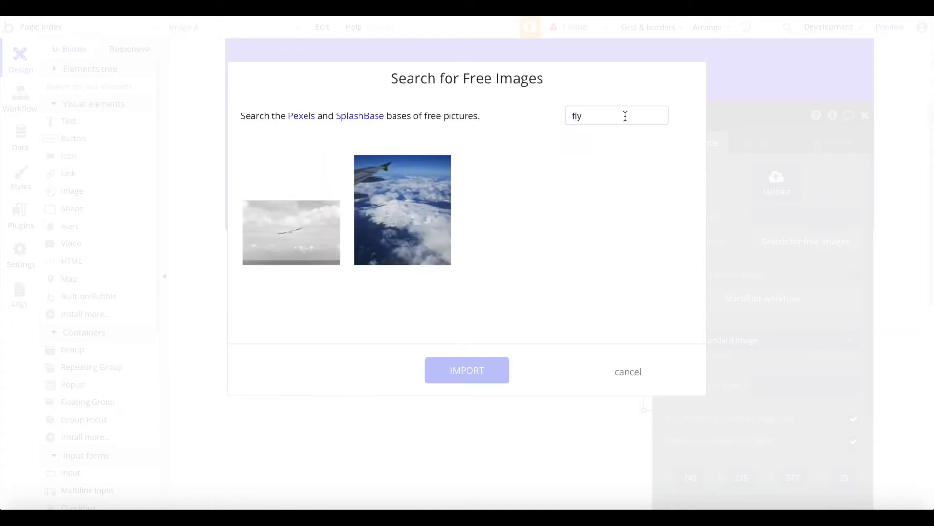
left_click(433, 263)
left_click(462, 371)
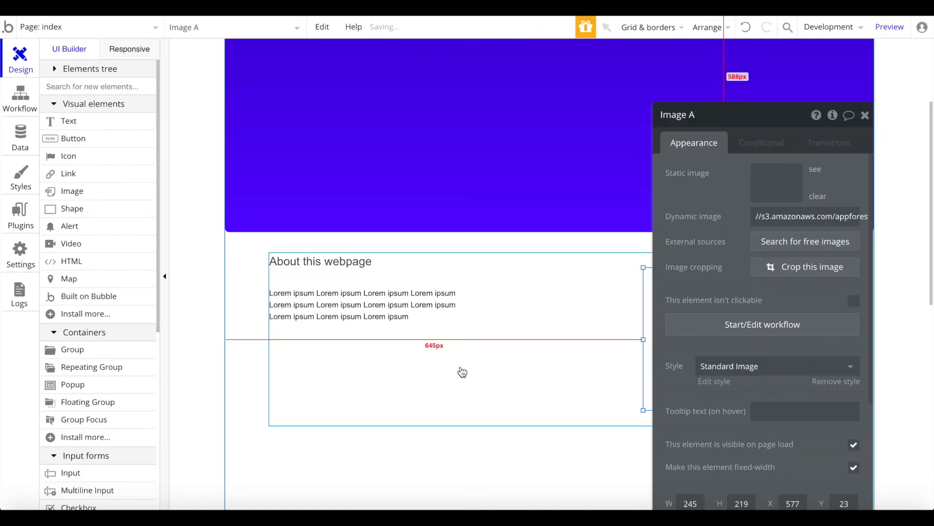
Step: Make the airplane wing image taller, reposition it beside the Lorem ipsum text and center it vertically in its group
left_click(866, 114)
left_click_drag(738, 267, 779, 253)
mouse_move(743, 310)
left_mouse_down()
mouse_move(767, 311)
mouse_move(756, 316)
left_mouse_up()
right_click(756, 316)
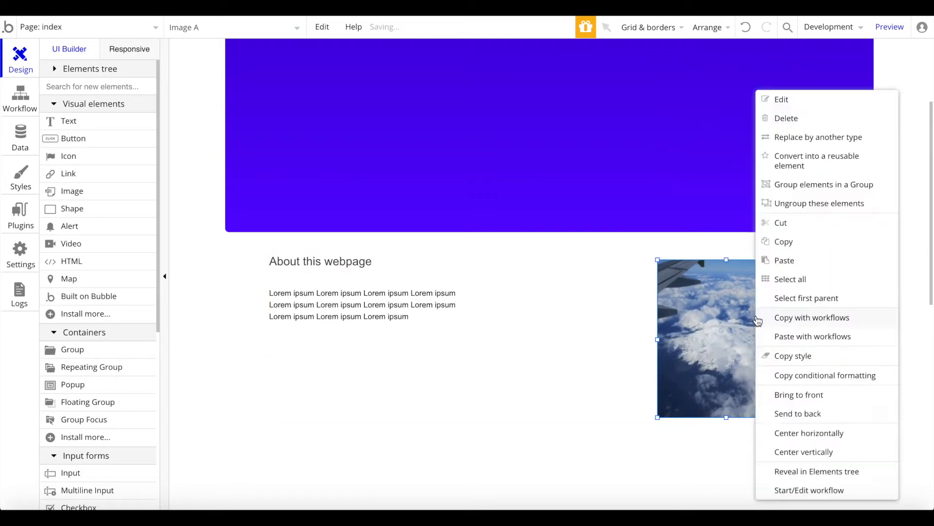
left_click(822, 451)
scroll(785, 386, "up", 3)
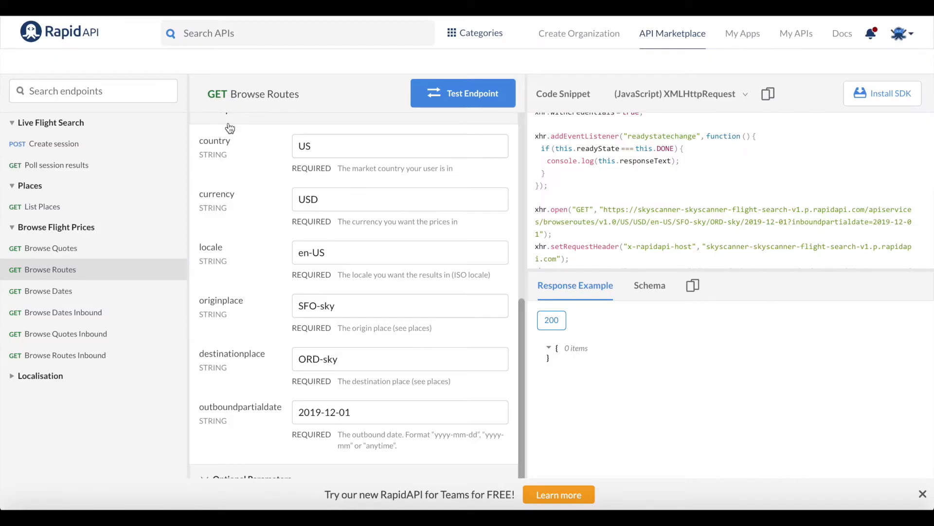
Step: Switch to RapidAPI's Skyscanner Flight Search page and review the API's pricing plan and rate limit
scroll(229, 125, "up", 10)
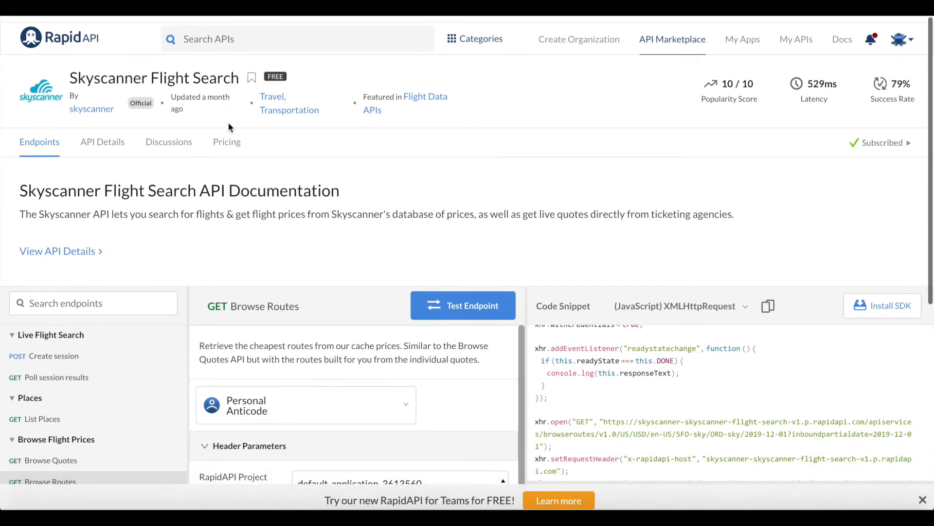
left_click_drag(93, 72, 229, 73)
left_click(225, 74)
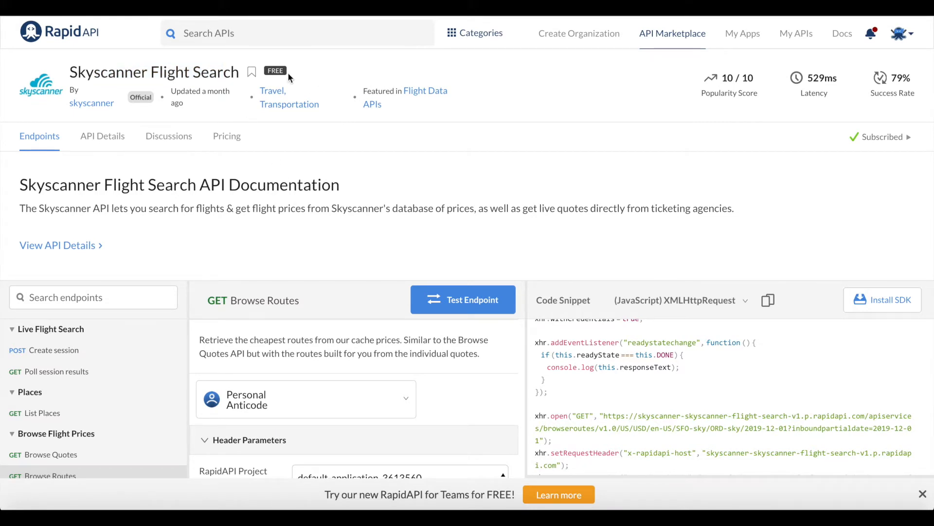
left_click(331, 162)
left_click(239, 140)
scroll(384, 316, "down", 1)
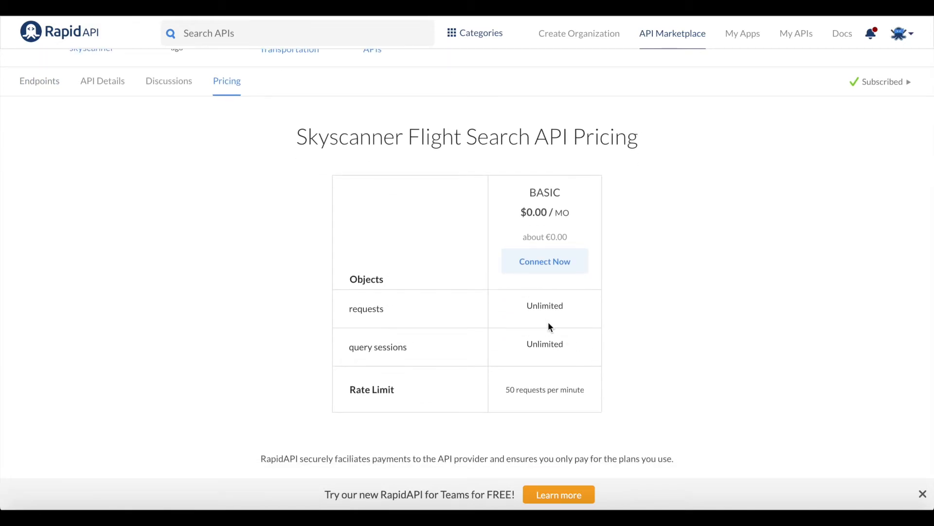
scroll(568, 390, "up", 1)
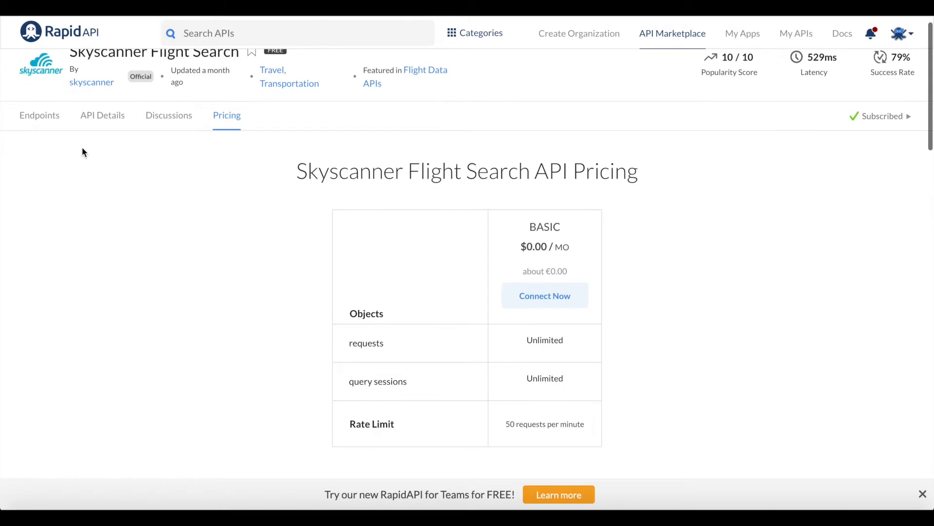
Step: Return to the API's endpoint documentation and examine the header parameters of Browse Routes, including the RapidAPI host and key
left_click(47, 125)
scroll(266, 271, "down", 4)
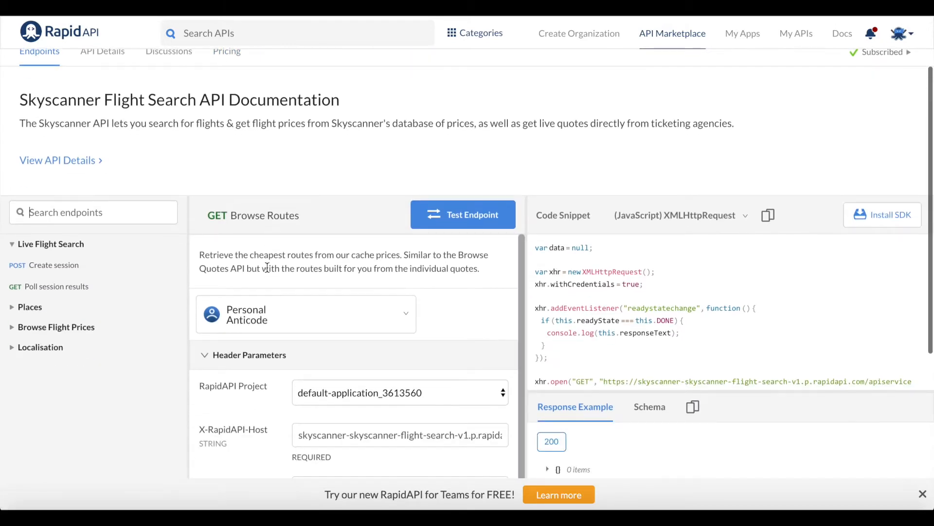
scroll(445, 200, "down", 1)
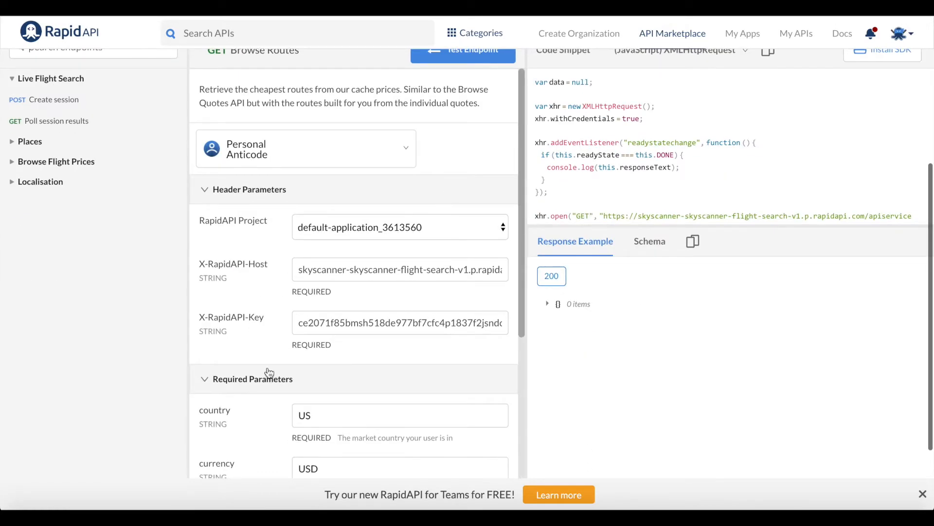
double_click(321, 323)
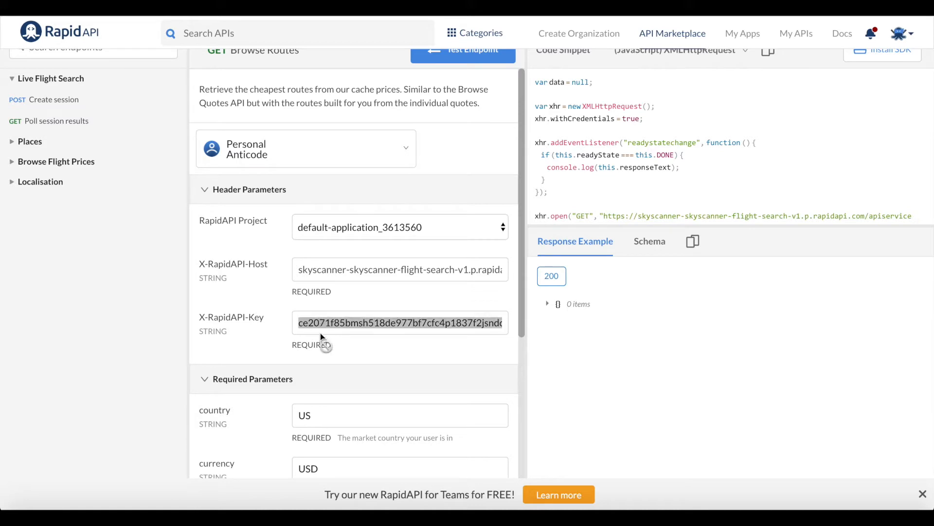
left_click(398, 358)
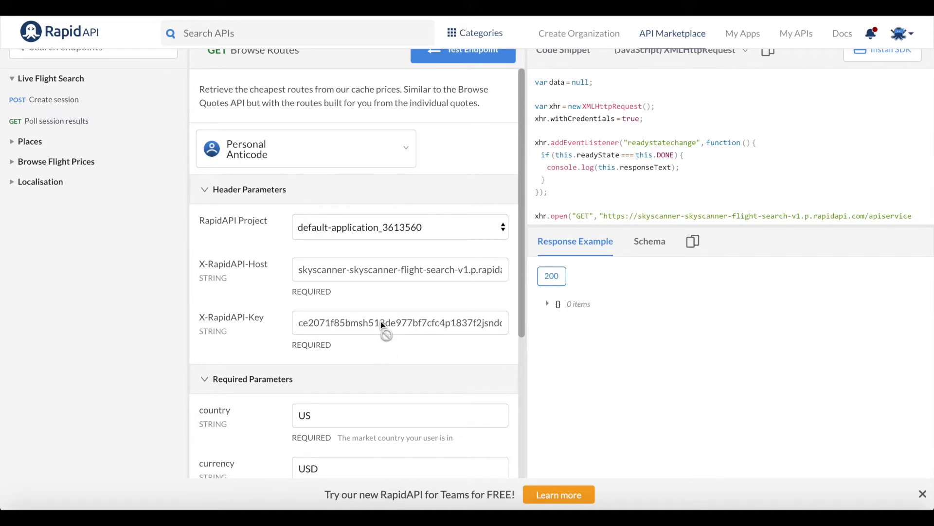
scroll(381, 324, "up", 1)
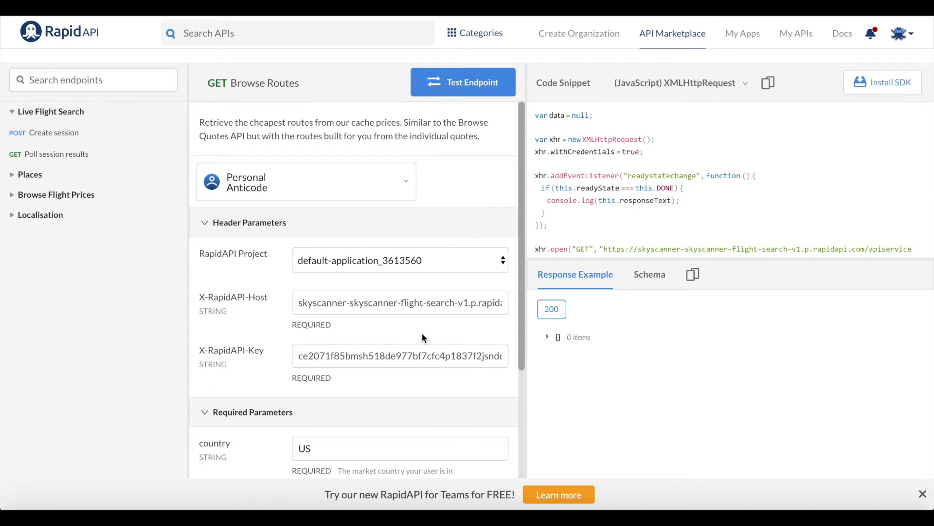
scroll(422, 333, "down", 5)
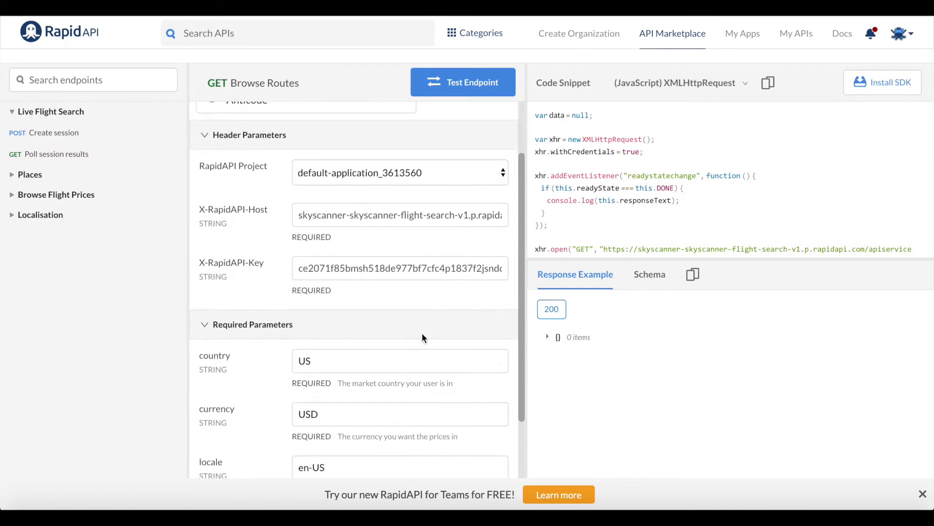
scroll(422, 333, "up", 5)
scroll(422, 332, "up", 5)
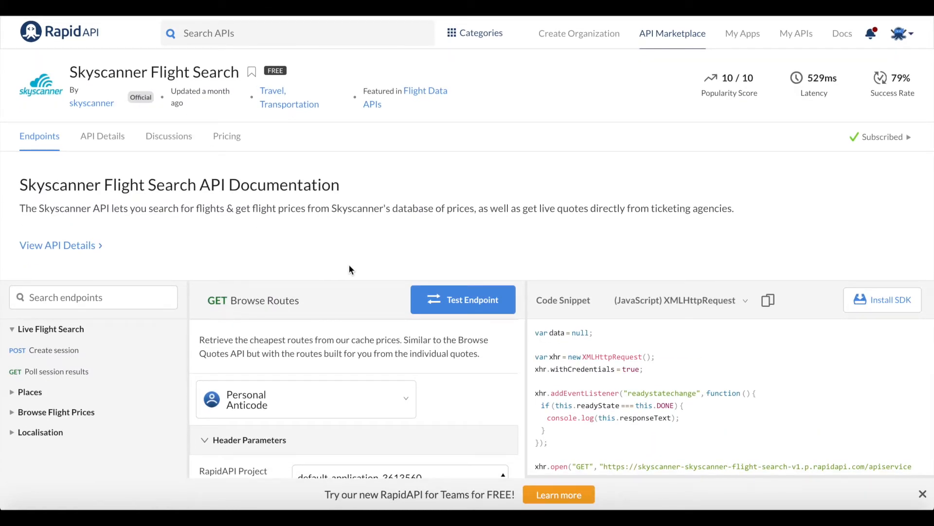
Step: Collapse the Live Flight Search endpoints and expand the Places and Browse Flight Prices groups to view their endpoints
left_click(15, 330)
scroll(20, 395, "down", 1)
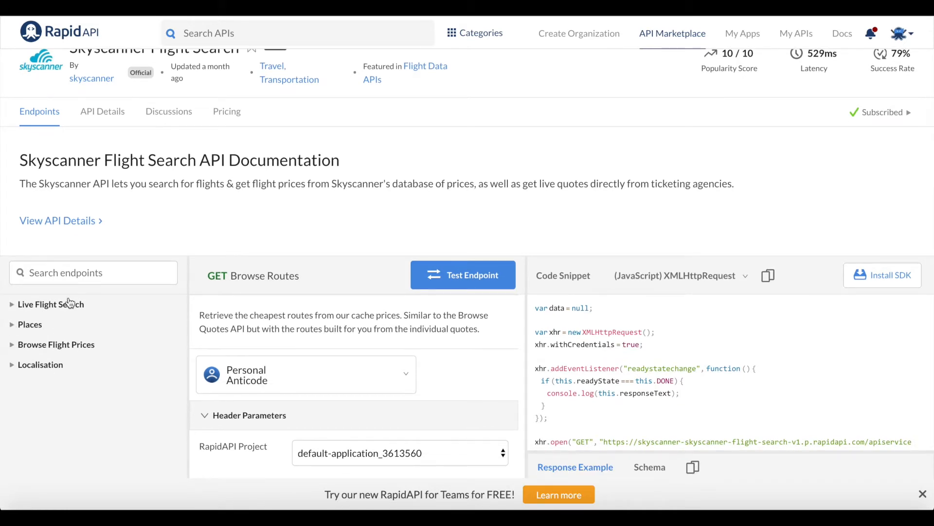
scroll(107, 251, "up", 1)
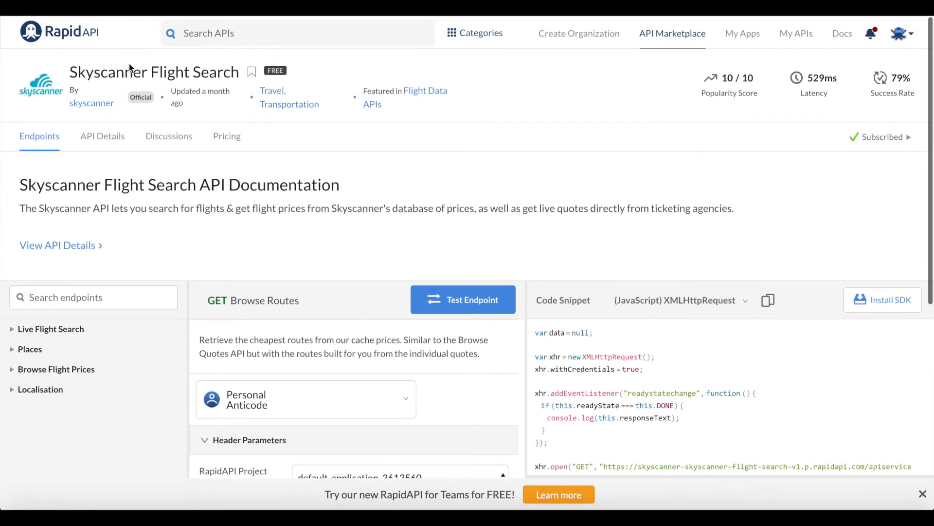
scroll(123, 316, "down", 2)
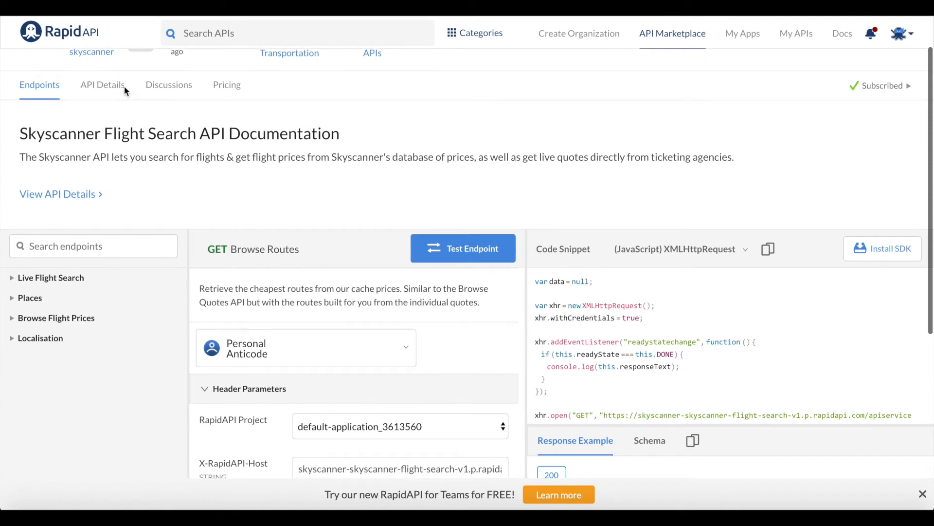
left_click(34, 298)
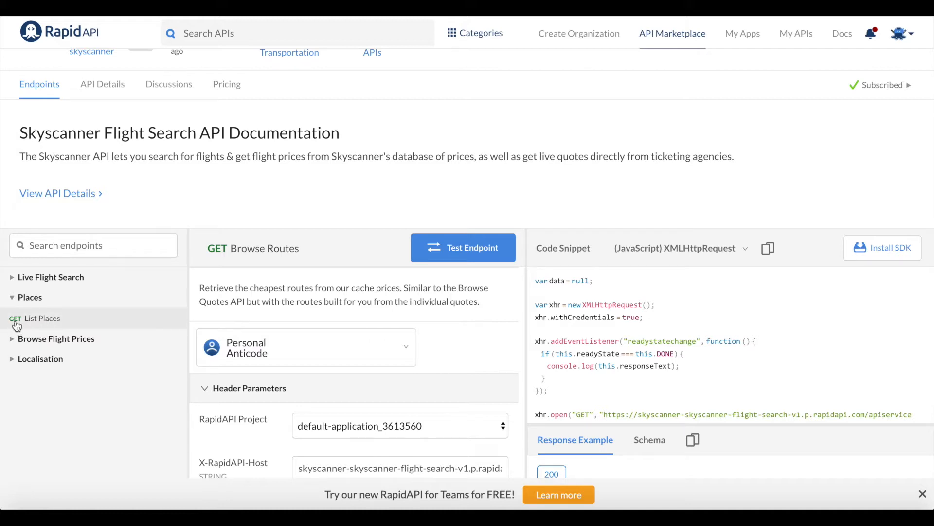
left_click(28, 339)
scroll(28, 350, "down", 1)
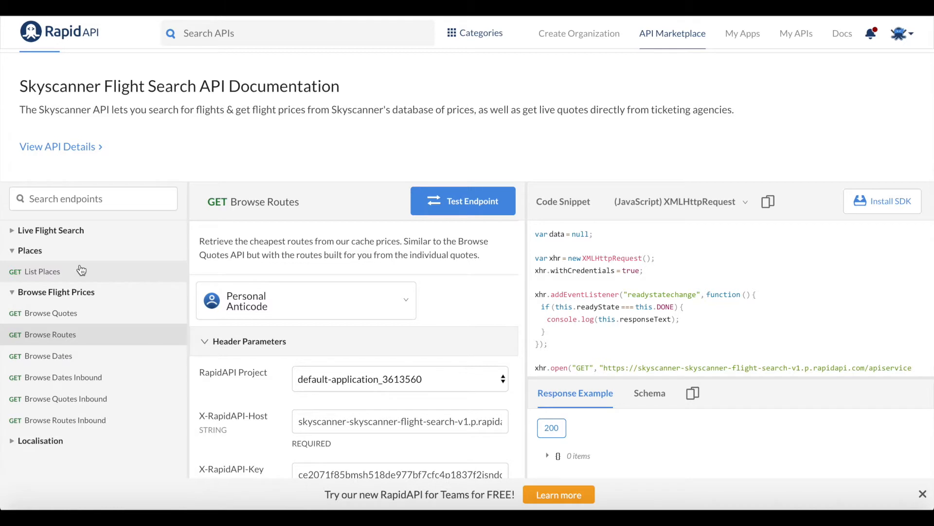
Step: Read through the Browse Routes endpoint's description, header parameters and required parameters
scroll(270, 209, "down", 1)
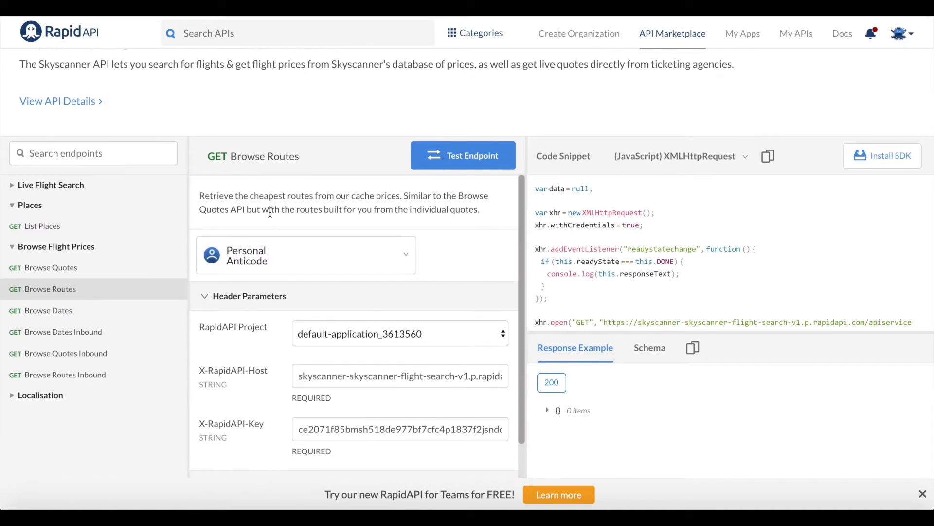
scroll(269, 212, "down", 2)
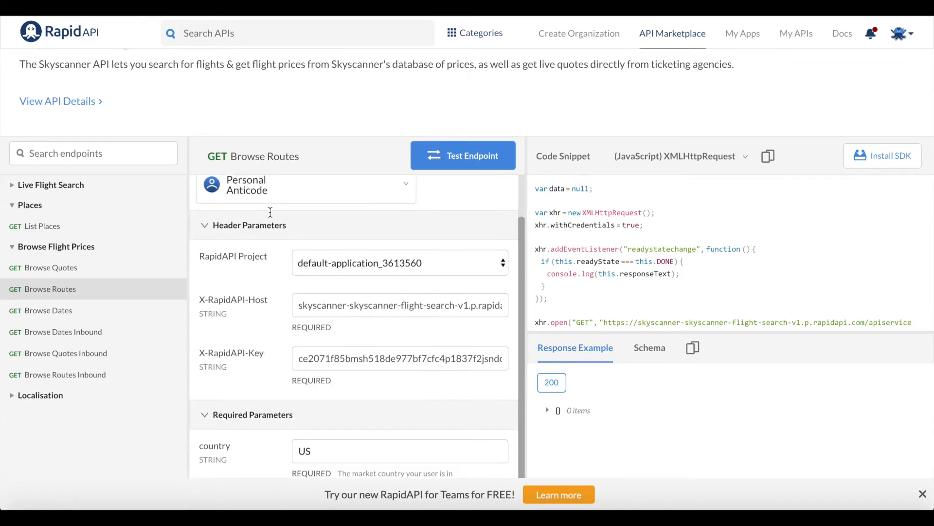
scroll(341, 243, "down", 2)
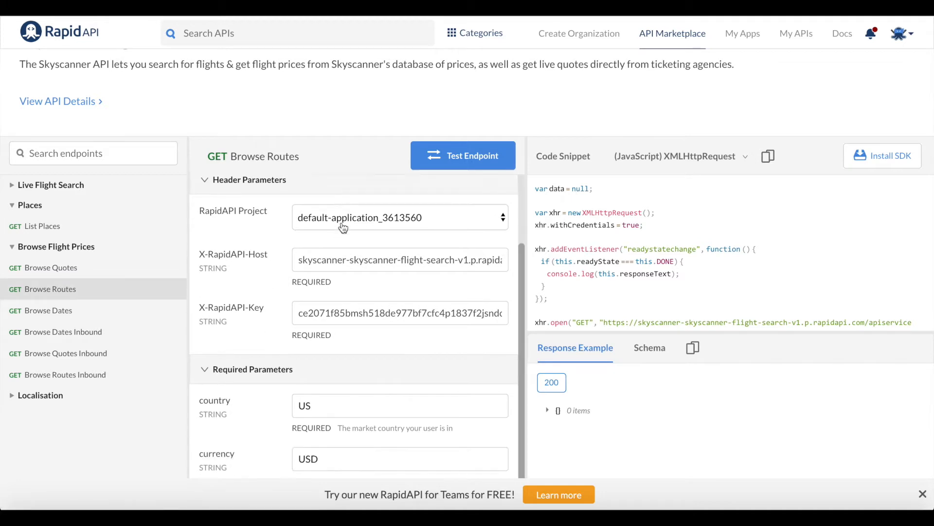
scroll(272, 282, "up", 2)
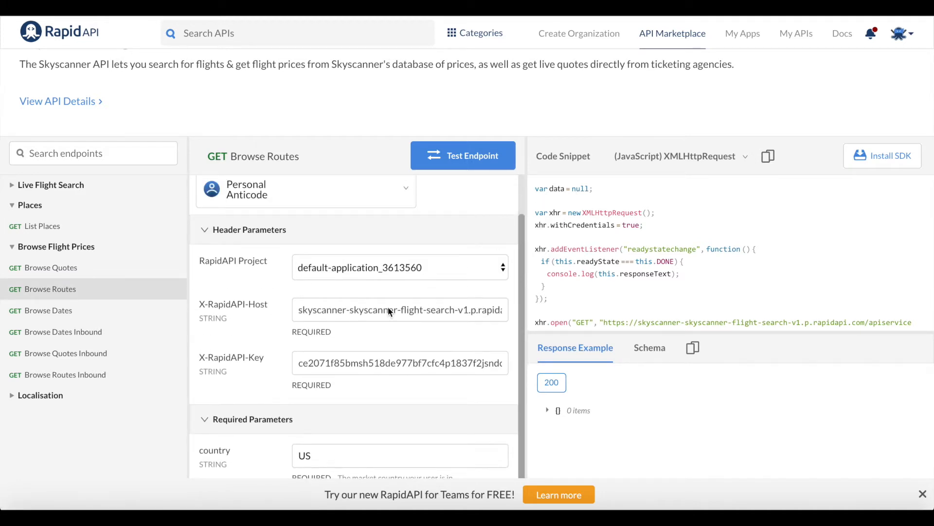
scroll(388, 310, "down", 3)
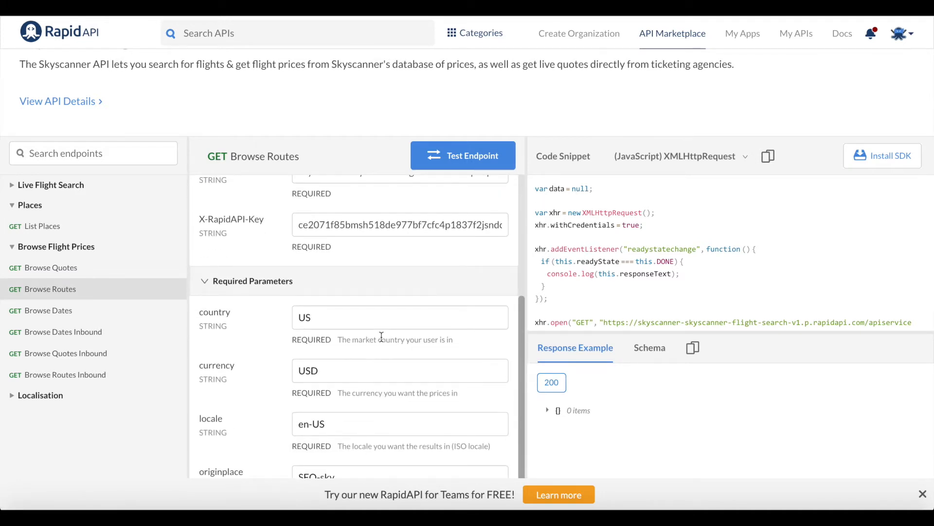
scroll(381, 336, "down", 2)
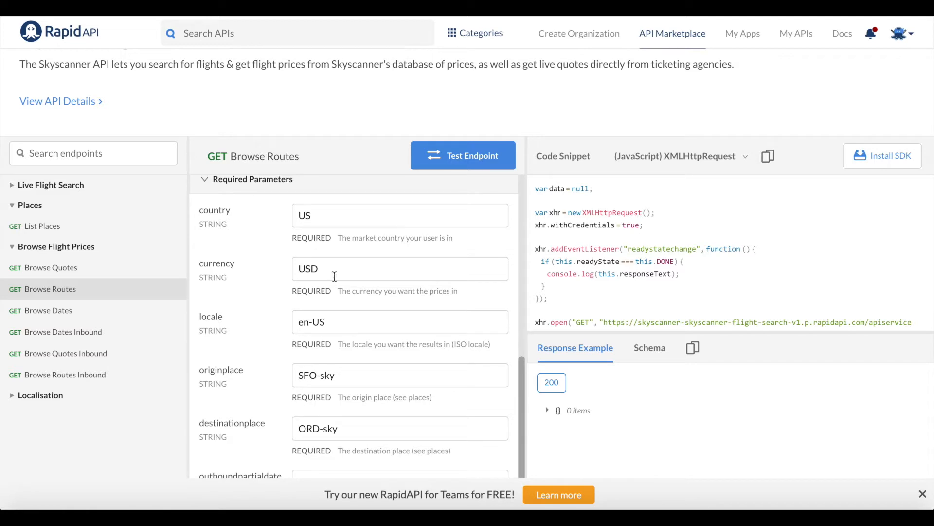
scroll(354, 312, "down", 2)
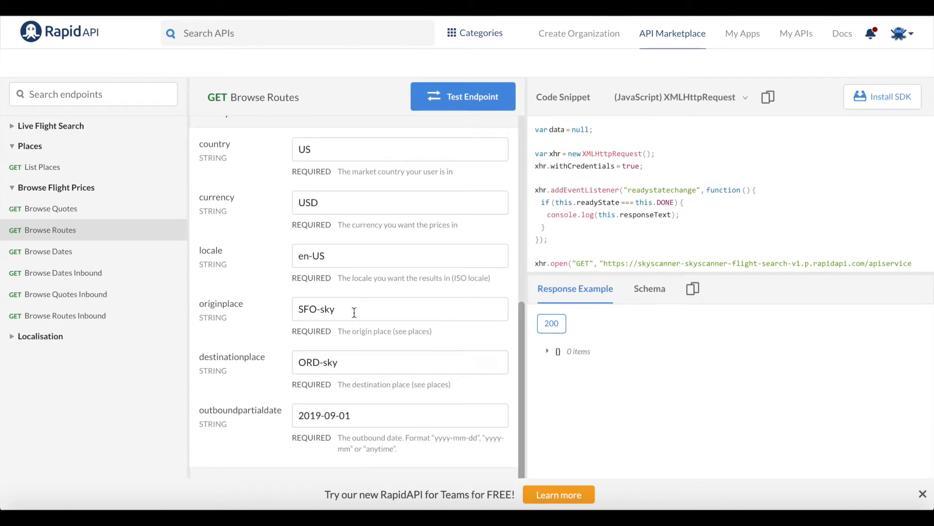
Step: Examine the country, currency, locale, originplace and destinationplace parameters of Browse Routes one by one
scroll(354, 312, "up", 2)
left_click_drag(342, 209, 231, 199)
left_click(291, 232)
left_click_drag(344, 250, 230, 256)
left_click(274, 255)
scroll(273, 255, "down", 2)
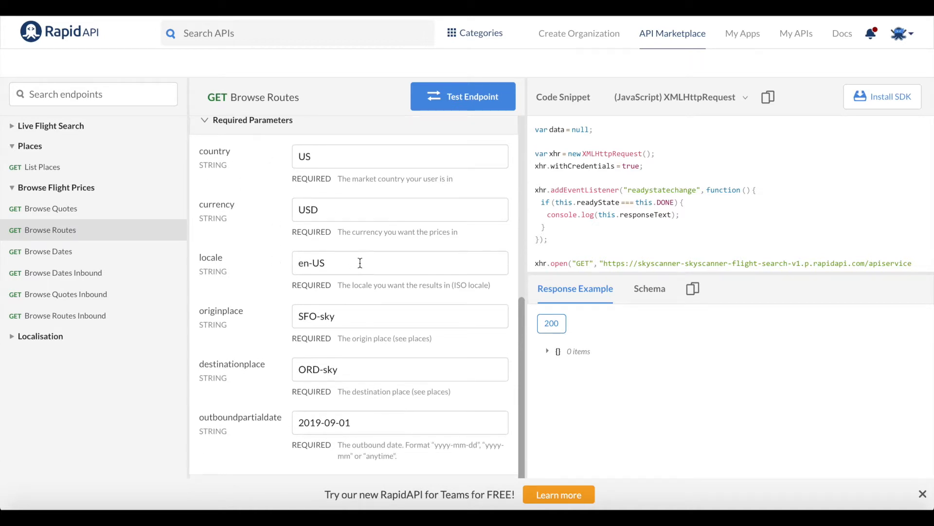
left_click_drag(360, 262, 216, 246)
left_click(304, 302)
scroll(305, 299, "down", 1)
left_click_drag(346, 309, 217, 311)
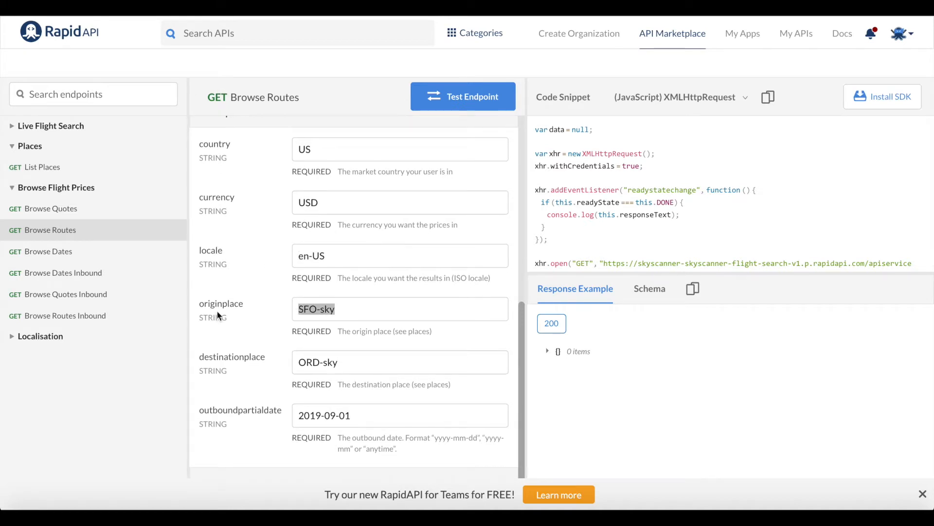
double_click(305, 304)
scroll(312, 306, "down", 3)
left_click(326, 302)
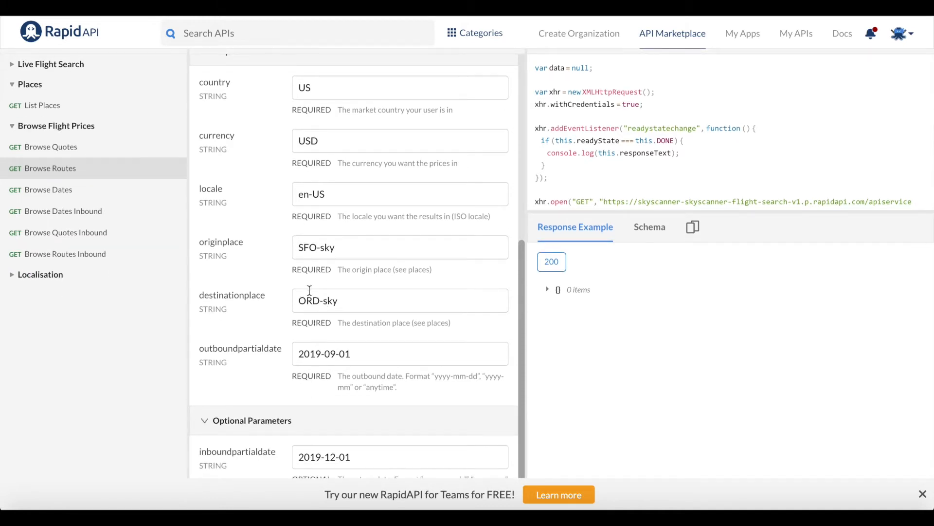
Step: Examine the required outbound date and optional inbound date parameters, then recheck the origin and destination place fields
scroll(310, 292, "down", 1)
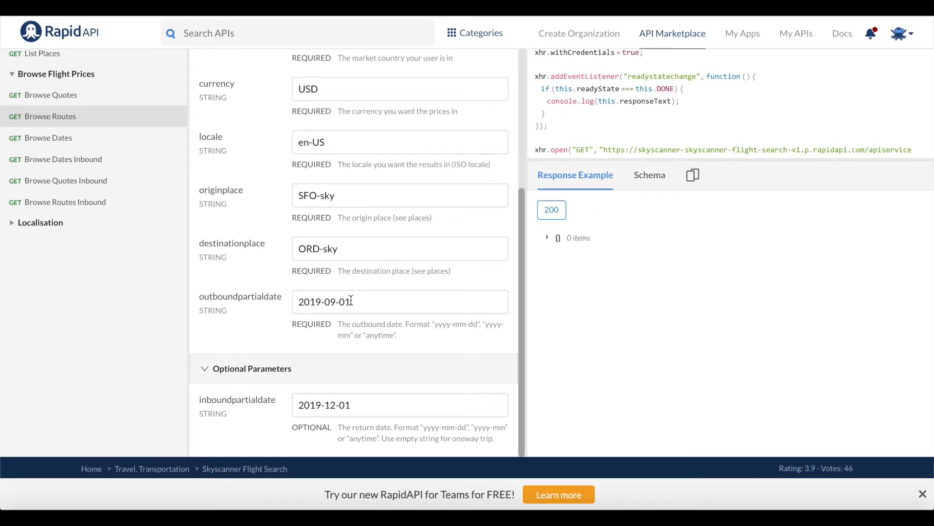
left_click(311, 396)
scroll(363, 412, "up", 2)
scroll(363, 414, "down", 1)
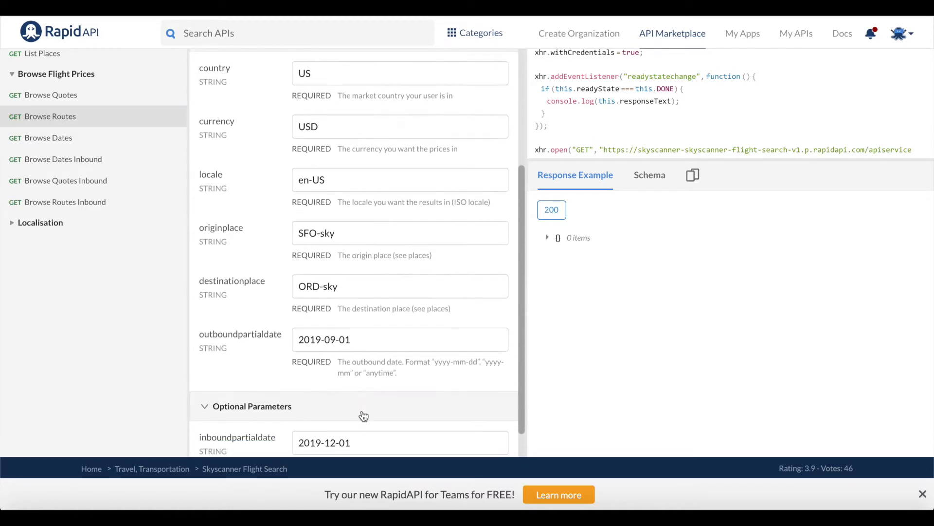
scroll(327, 197, "down", 1)
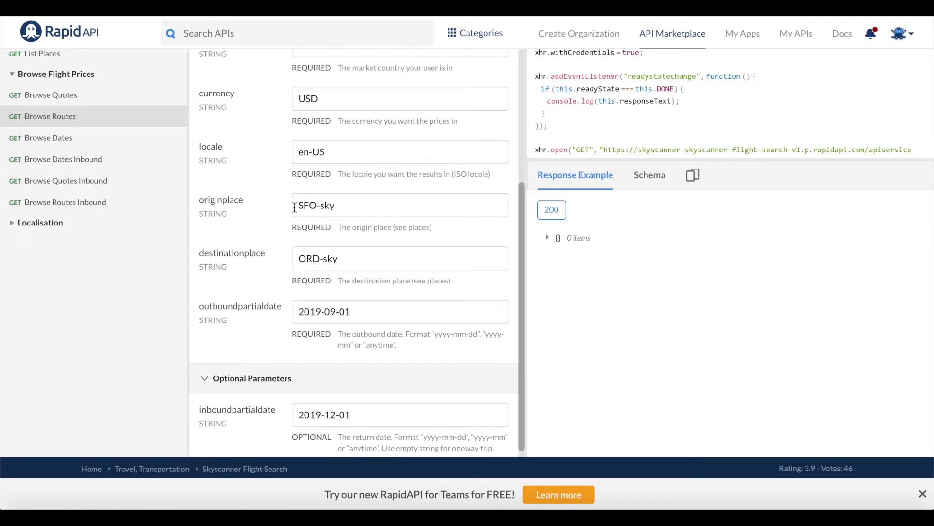
left_click_drag(206, 202, 238, 202)
left_click_drag(206, 254, 302, 256)
left_click(205, 310)
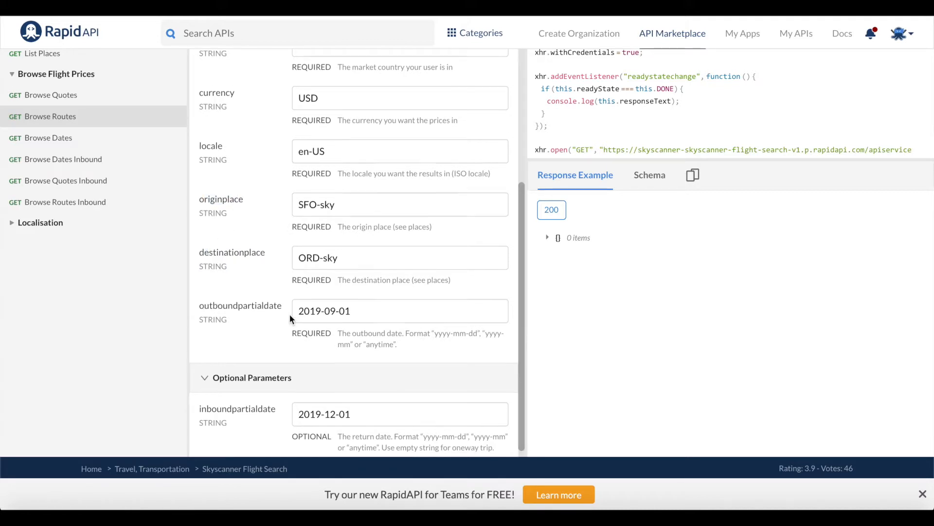
scroll(273, 331, "down", 1)
scroll(242, 413, "up", 1)
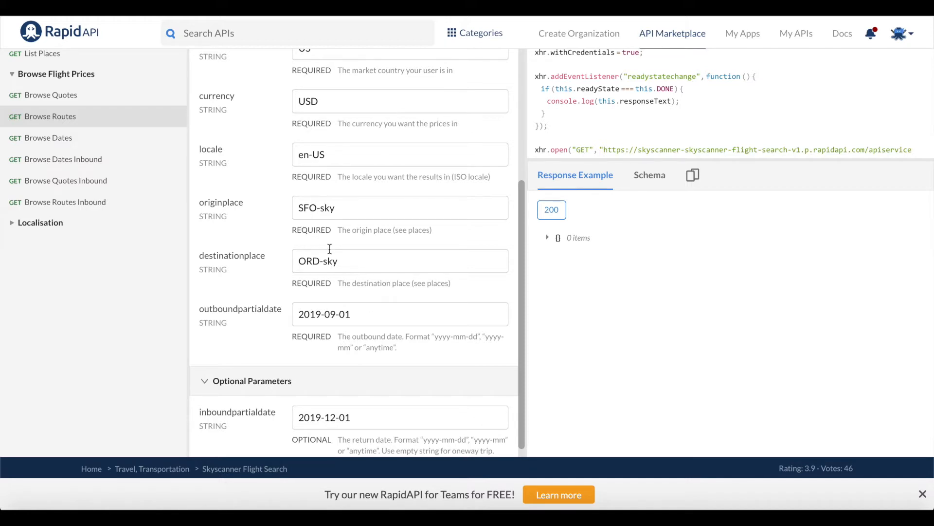
scroll(320, 365, "down", 1)
scroll(319, 364, "up", 1)
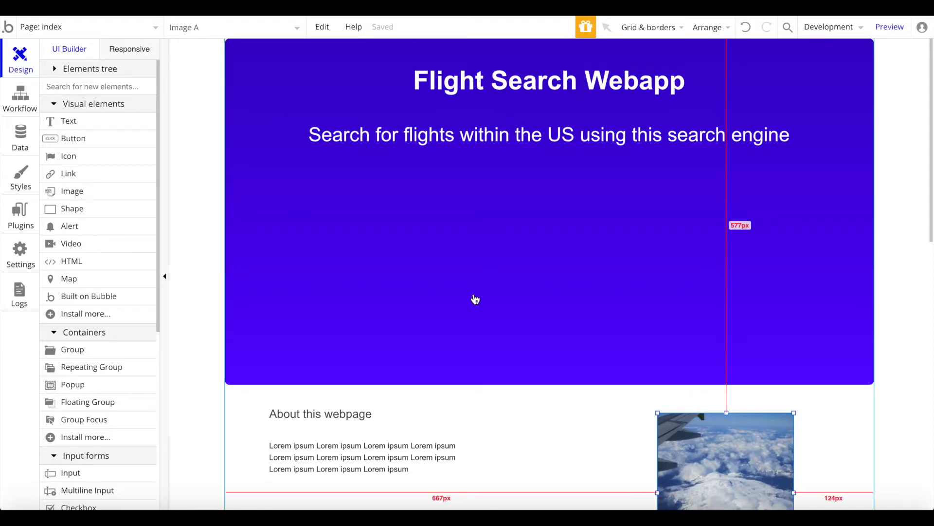
Step: Draw a group about 196 px tall below the header's subtitle and center it horizontally
left_click(118, 83)
type("gr")
left_click(107, 125)
left_click_drag(297, 190, 821, 316)
right_click(558, 252)
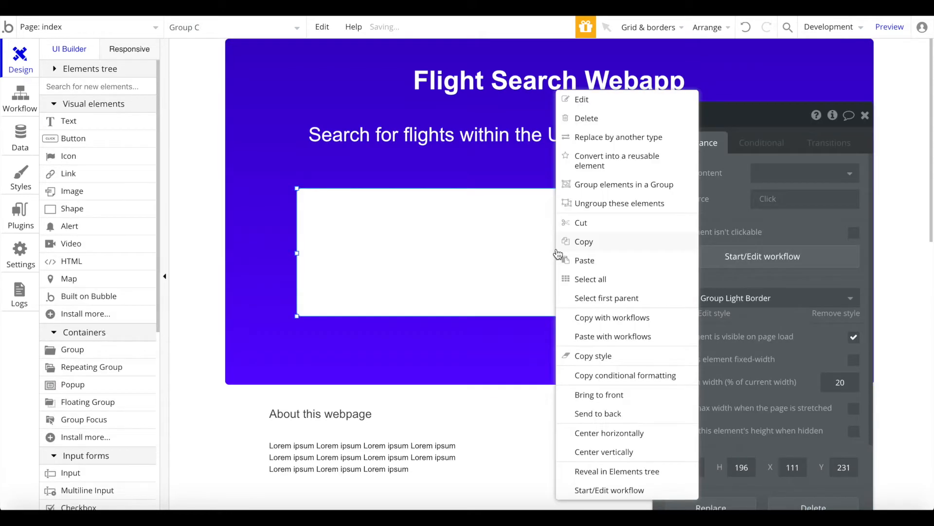
left_click(636, 431)
Step: Remove the new group's style and set its background style to None
left_click(805, 338)
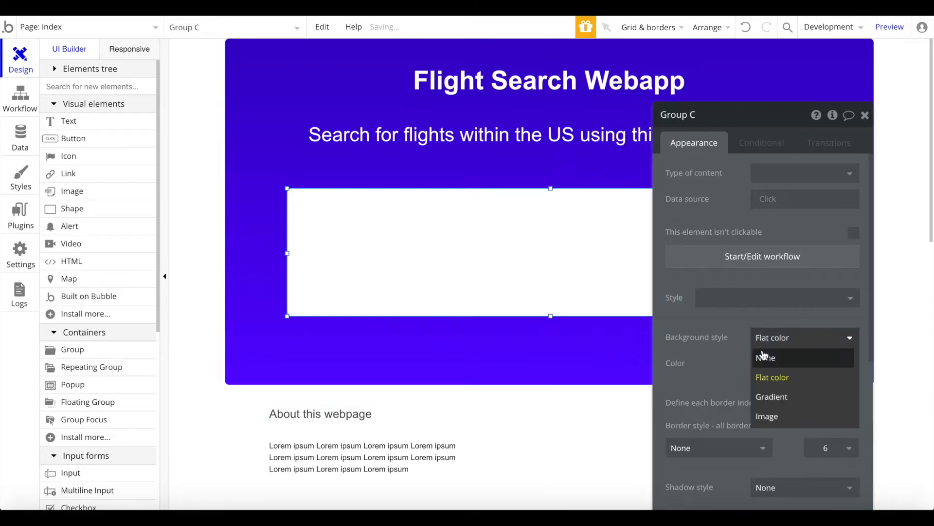
left_click(767, 357)
scroll(764, 350, "down", 3)
left_click(867, 117)
Step: Add a text element reading "Where" near the upper left corner of the transparent group
left_click(97, 124)
mouse_move(295, 209)
left_mouse_down()
mouse_move(425, 239)
mouse_move(453, 231)
left_mouse_up()
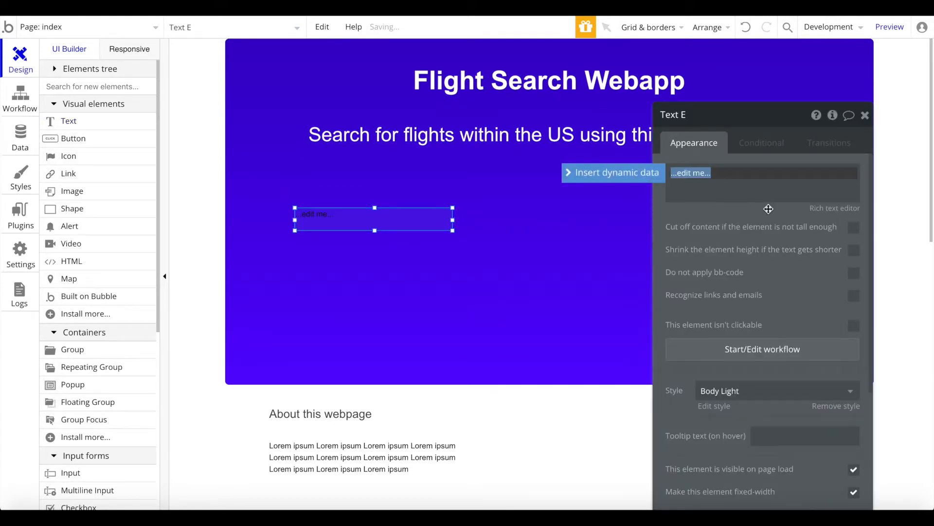
type("Fro")
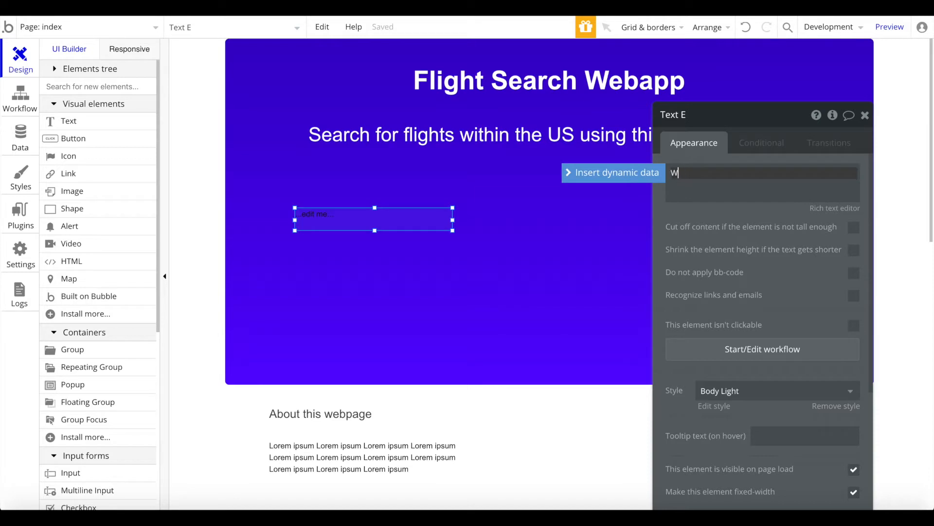
Step: Remove the "Where" text's style and format it in white #FFFFFF at font size 24
left_click(836, 406)
left_click(822, 452)
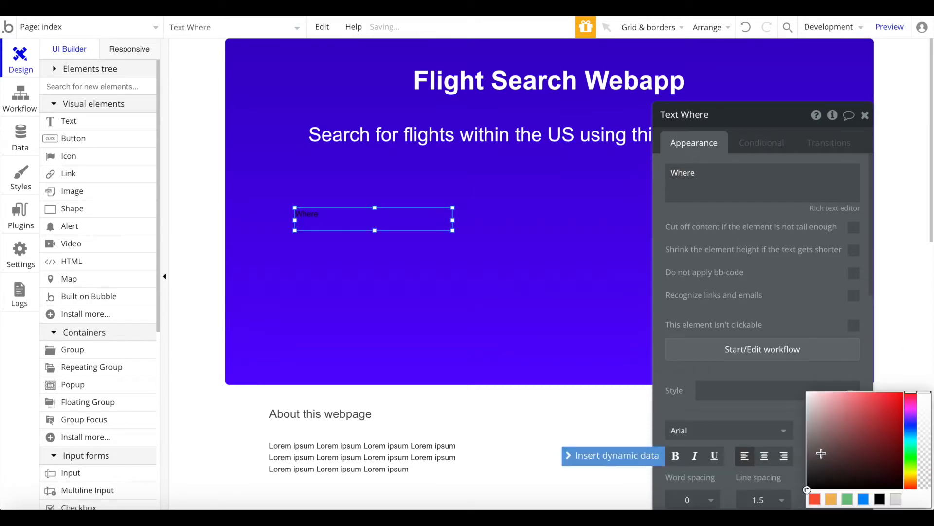
scroll(727, 266, "down", 4)
left_click(832, 263)
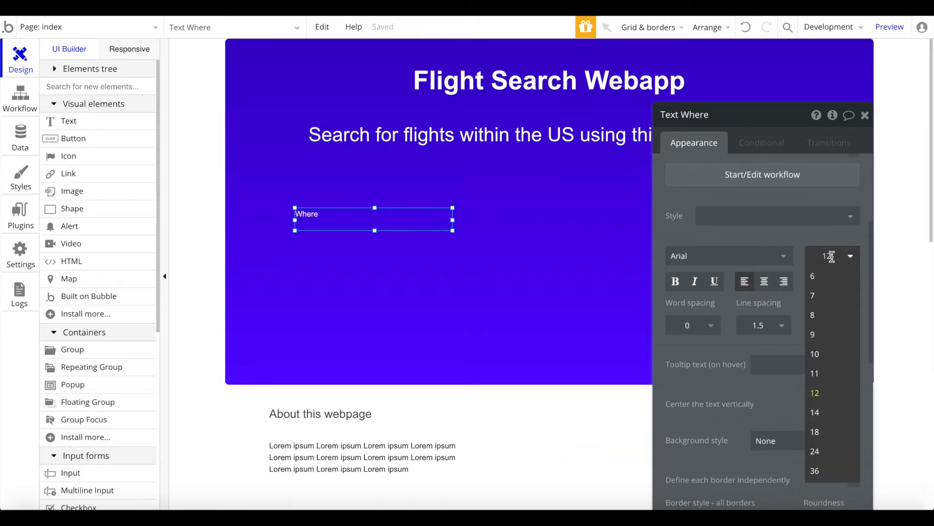
key("Return")
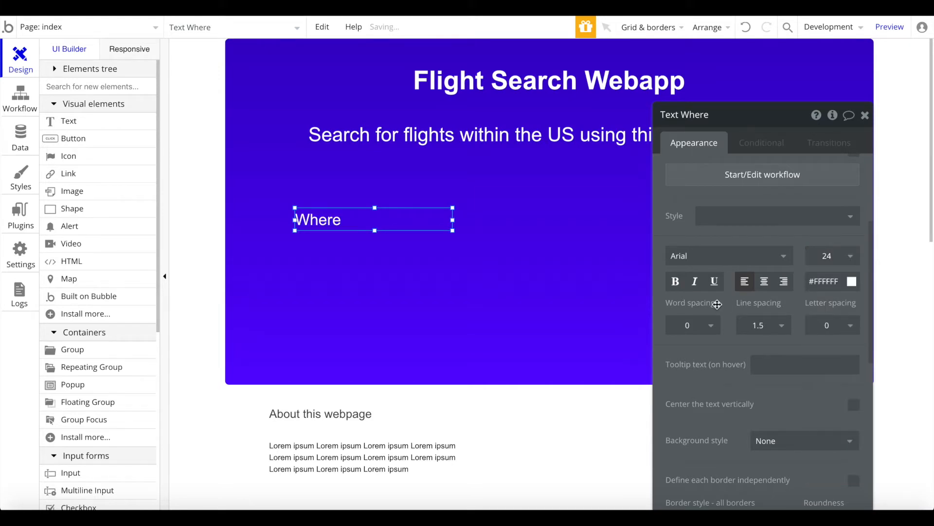
Step: Search the plugin library for "date" and install the free Air Date/Time Dropper plugin
left_click(116, 86)
left_click(20, 212)
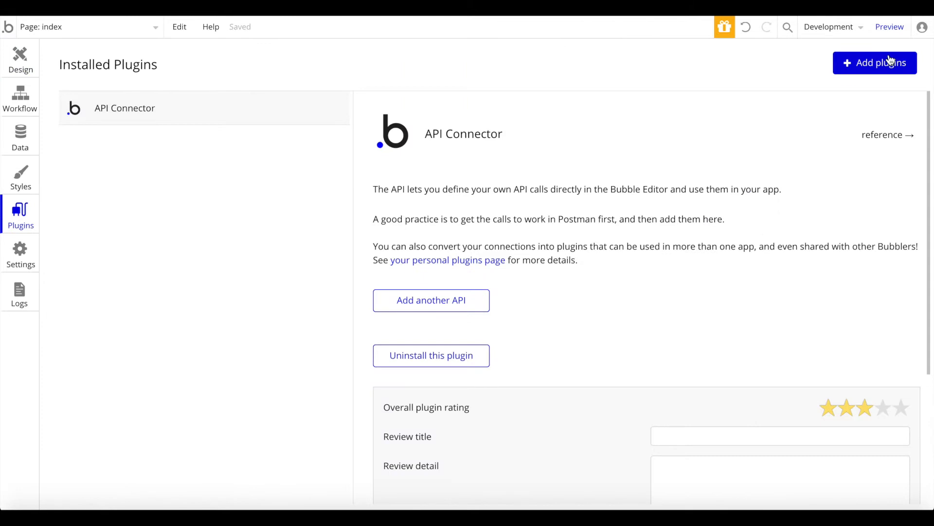
left_click(891, 60)
type("da")
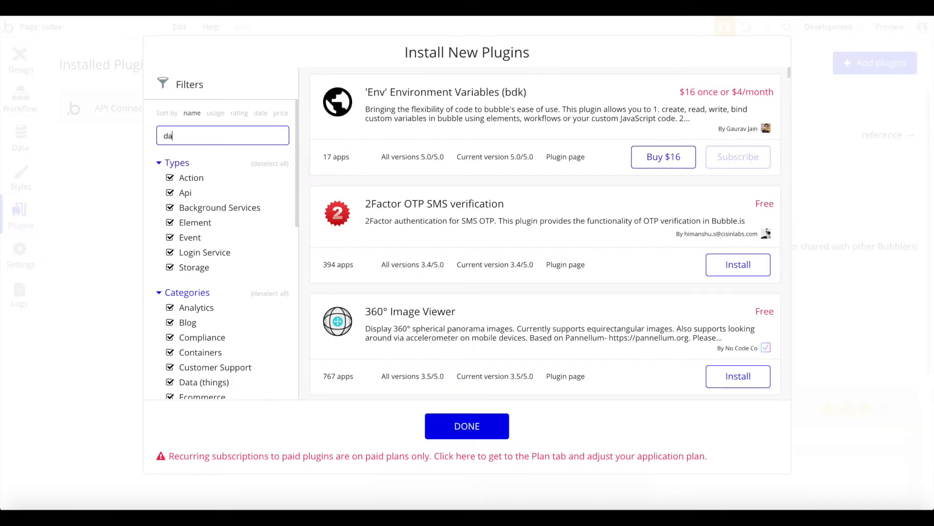
type("te")
scroll(554, 220, "down", 14)
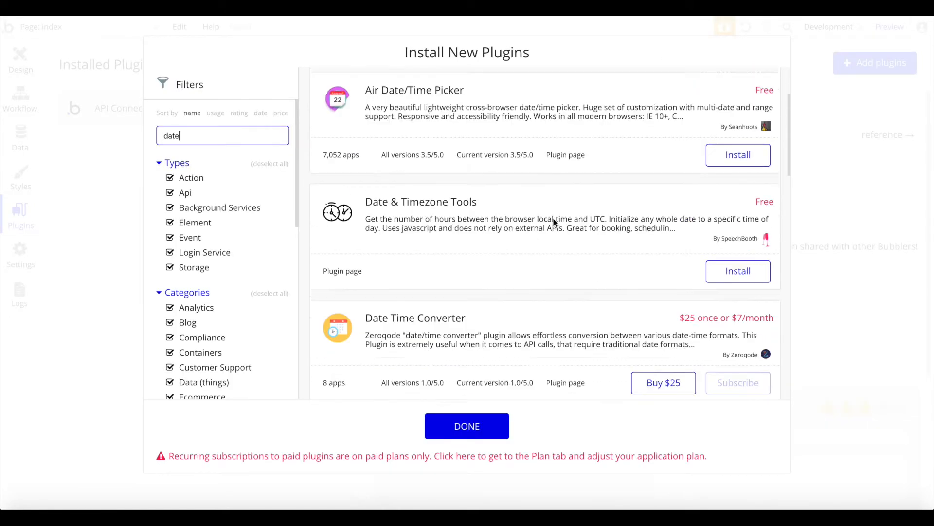
scroll(553, 217, "down", 6)
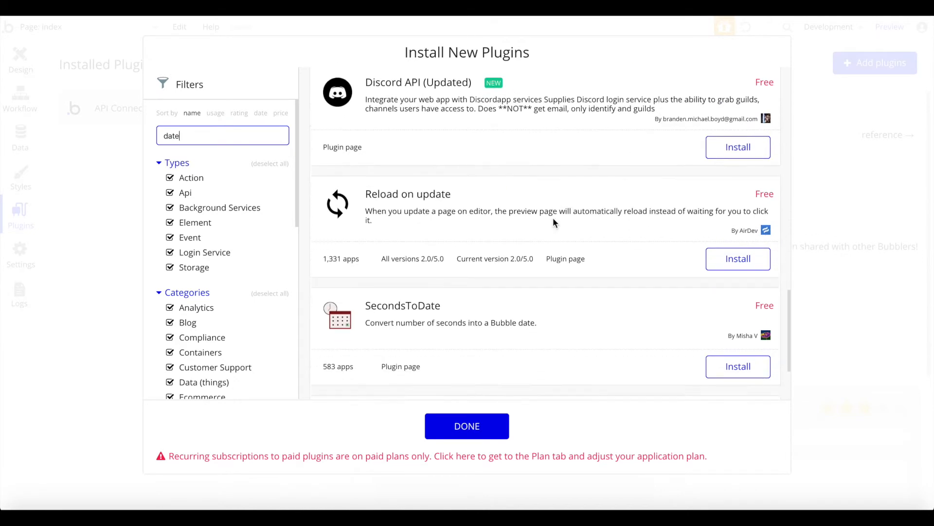
scroll(552, 217, "up", 15)
scroll(389, 195, "down", 1)
scroll(388, 195, "up", 1)
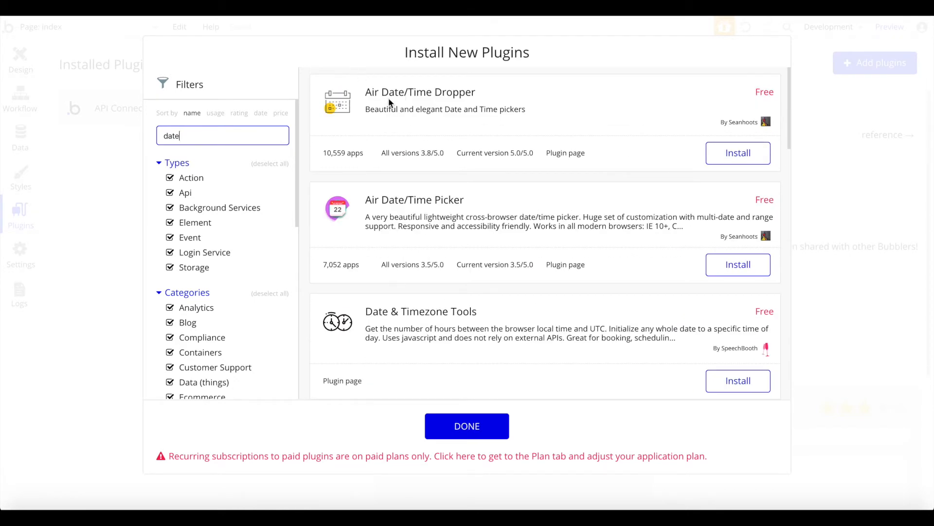
left_click(737, 160)
left_click(829, 153)
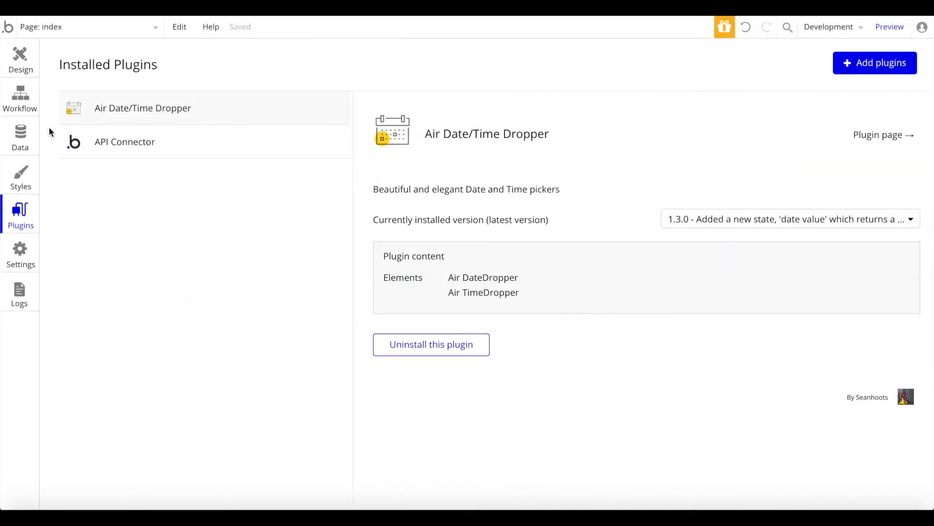
Step: Return to the page design and draw a search box about 236 by 36 px beneath the "Where" text
left_click(29, 58)
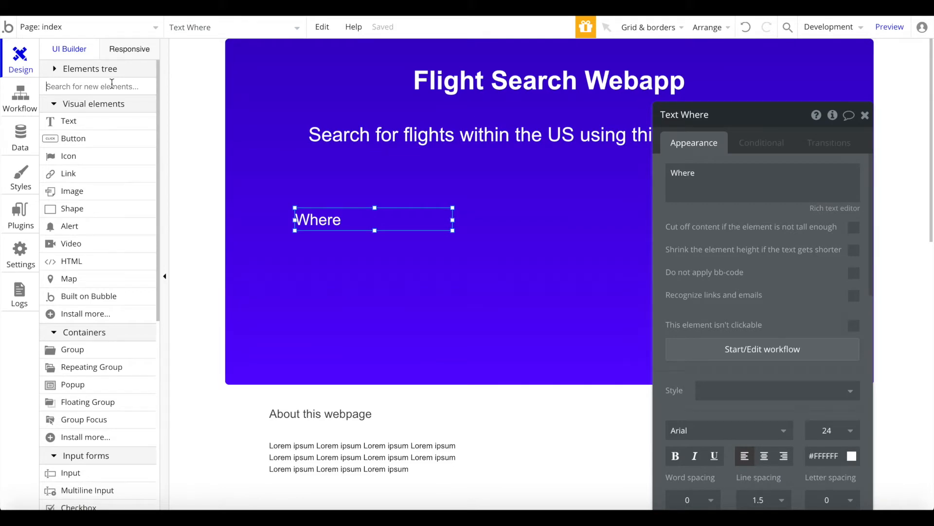
type("sea")
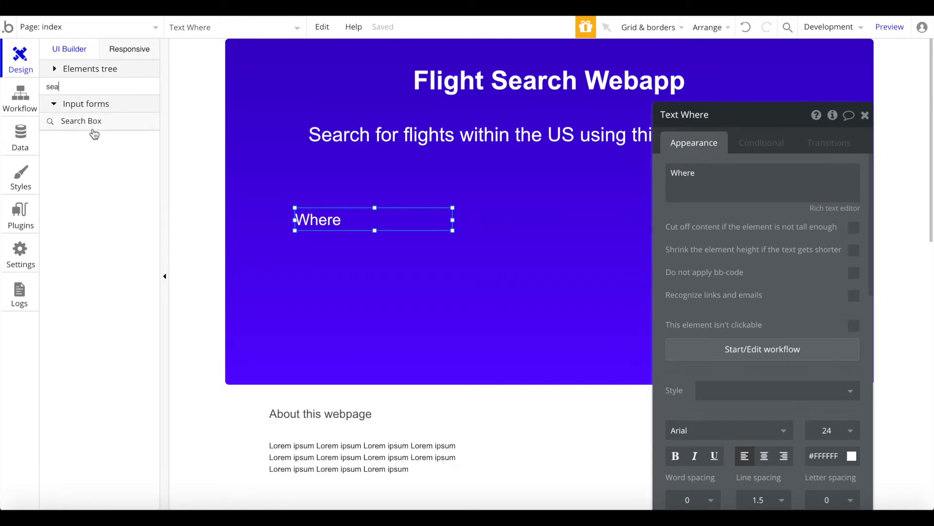
left_click(92, 122)
left_click_drag(335, 259, 451, 262)
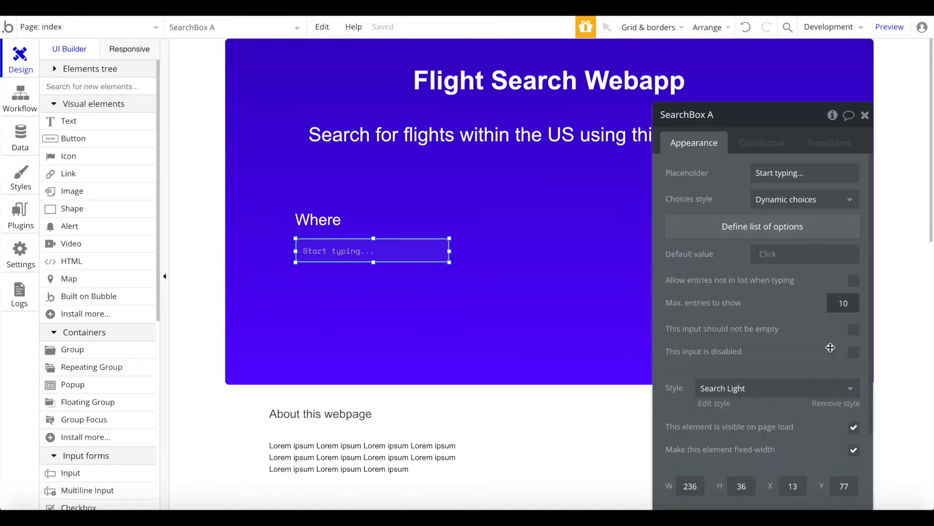
Step: Edit the Search Light style to use the Arial font and a flat color background
scroll(829, 374, "down", 1)
left_click_drag(841, 364, 693, 355)
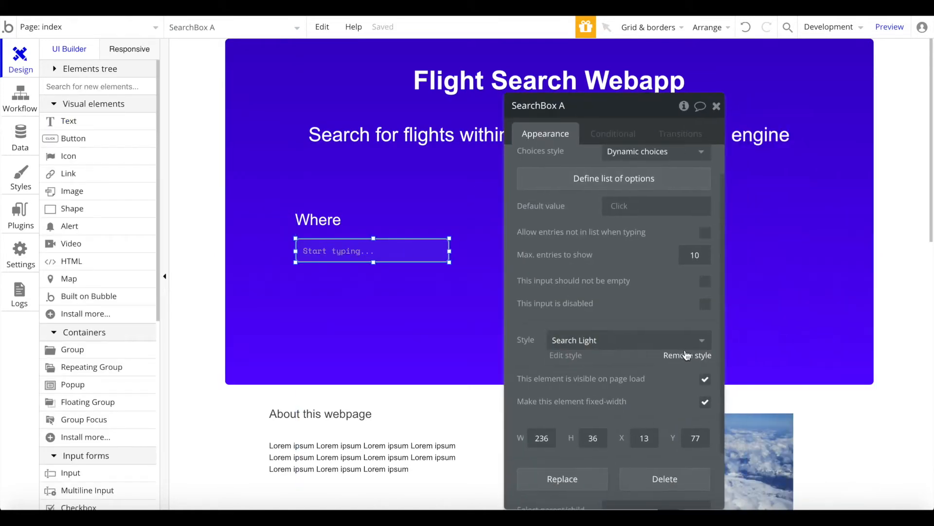
left_click(567, 354)
left_click(731, 149)
type("arial")
left_click(717, 175)
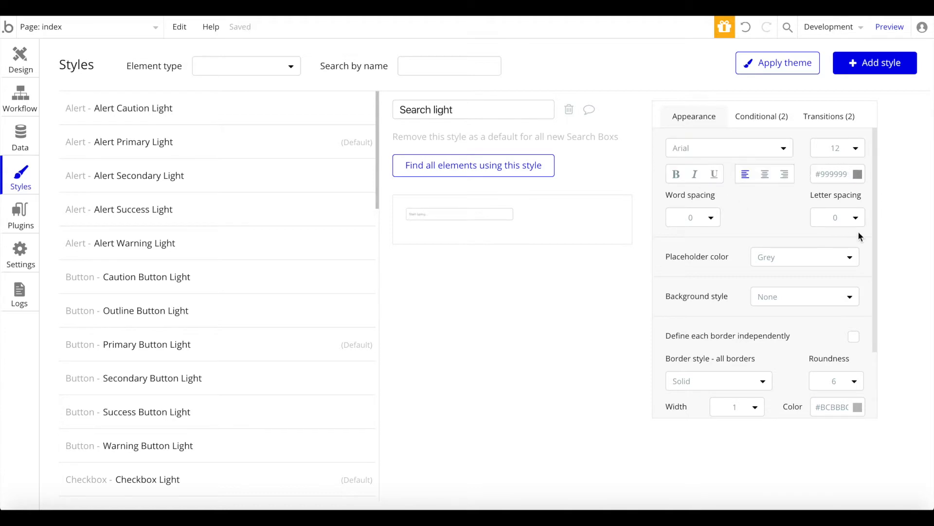
scroll(857, 230, "down", 2)
left_click(798, 212)
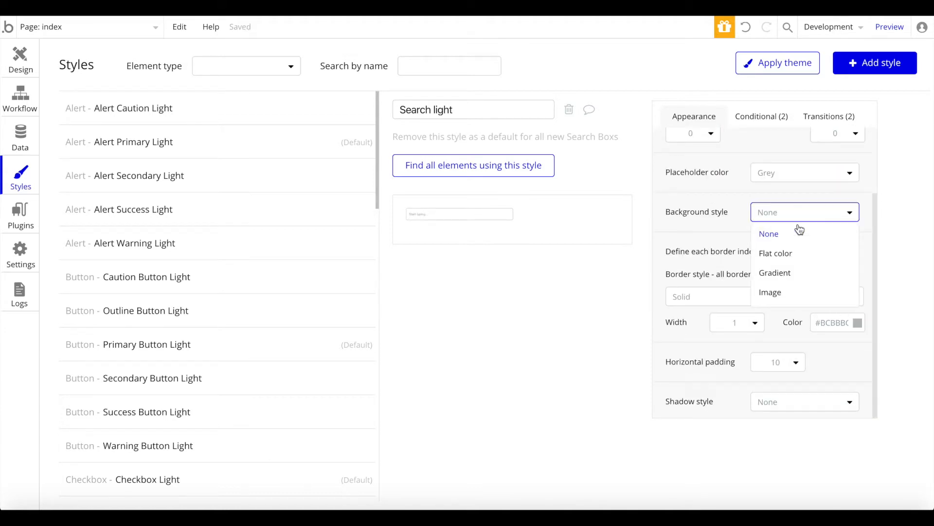
left_click(779, 252)
Step: Return to the page and define the search box's dynamic choices as a search for the User type
left_click(23, 66)
left_click(344, 292)
left_click(394, 253)
scroll(632, 185, "up", 1)
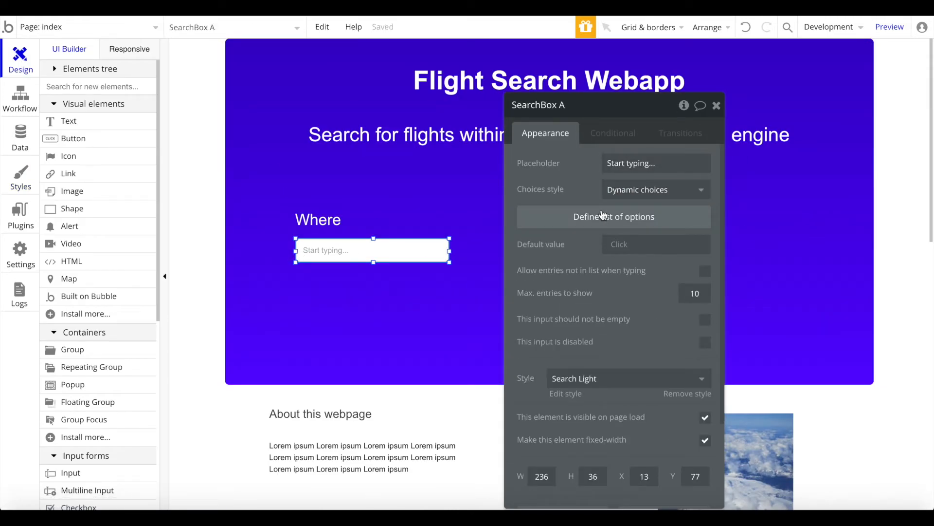
left_click(603, 217)
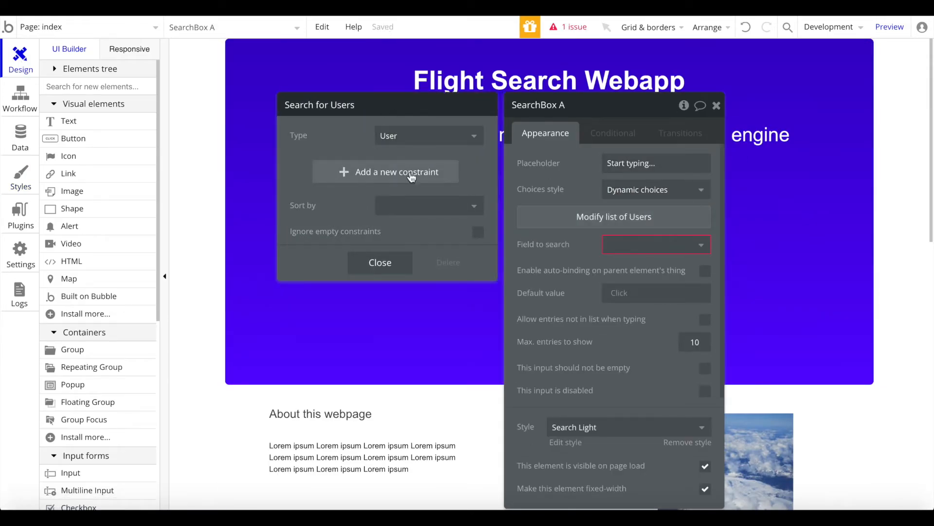
left_click(432, 135)
left_click(434, 139)
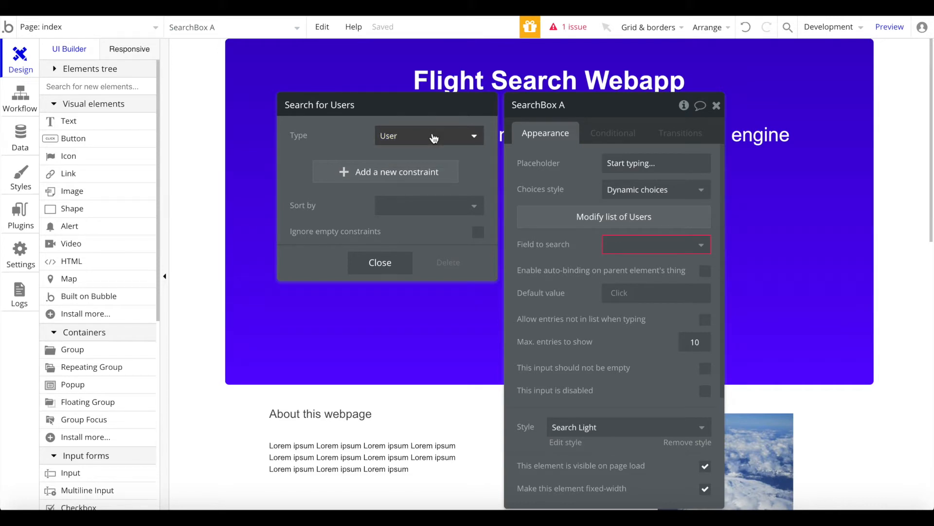
left_click(394, 275)
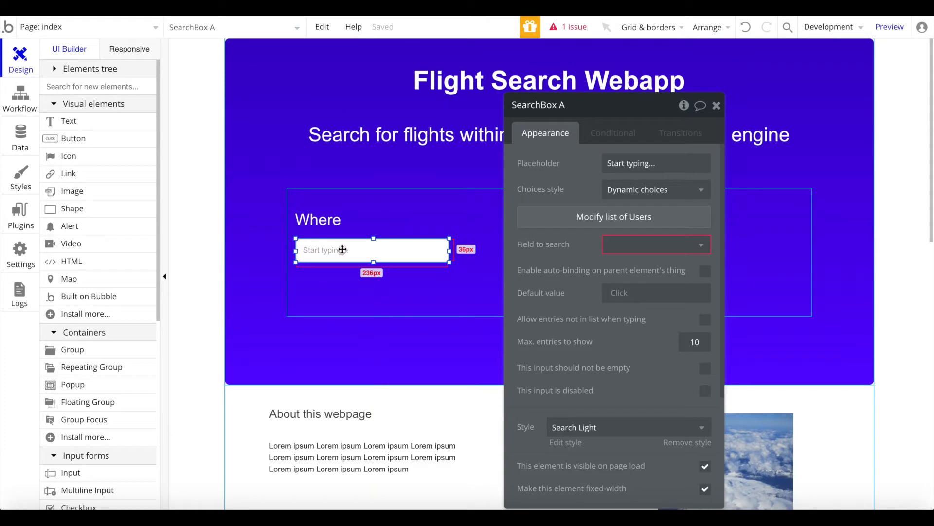
Step: Narrow the search box to about 160 px and set its placeholder to "Starting Point"
mouse_move(344, 251)
left_mouse_down()
mouse_move(371, 250)
mouse_move(347, 253)
left_mouse_up()
left_click(716, 105)
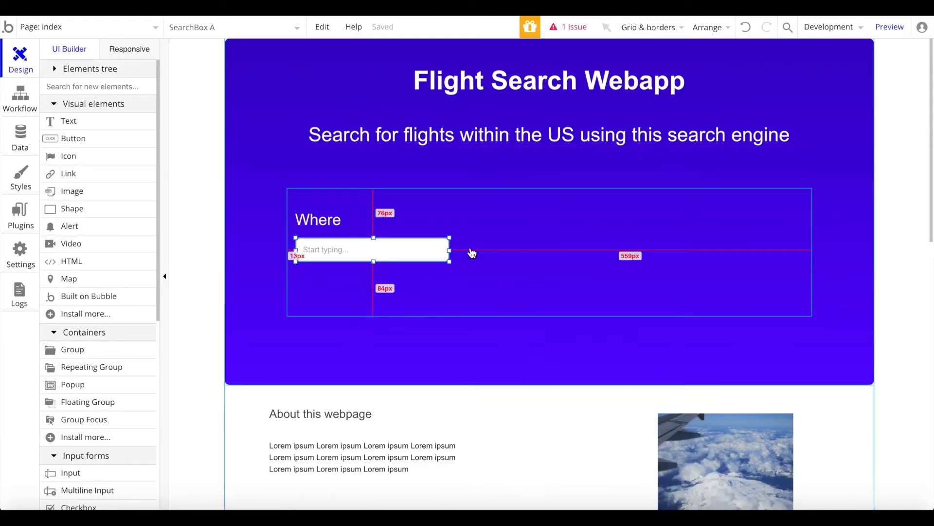
left_click_drag(450, 250, 401, 250)
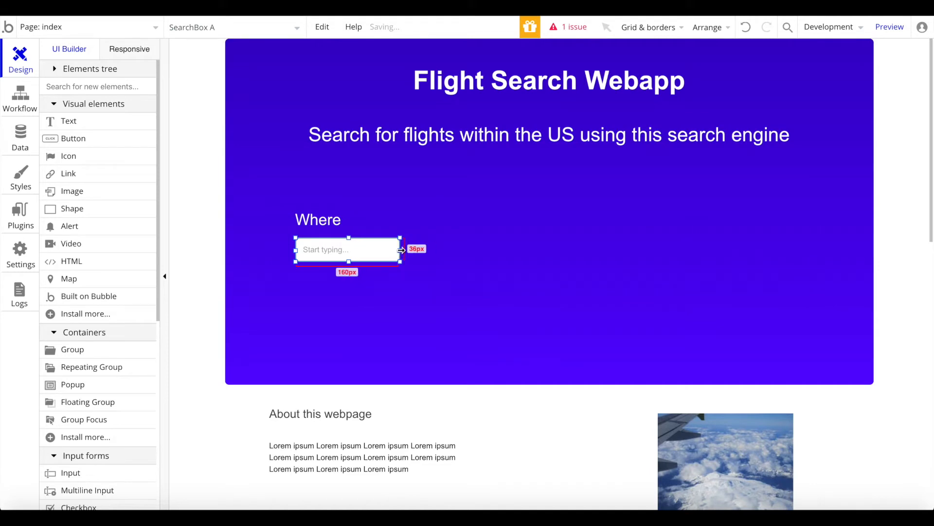
double_click(374, 250)
triple_click(635, 156)
type("F")
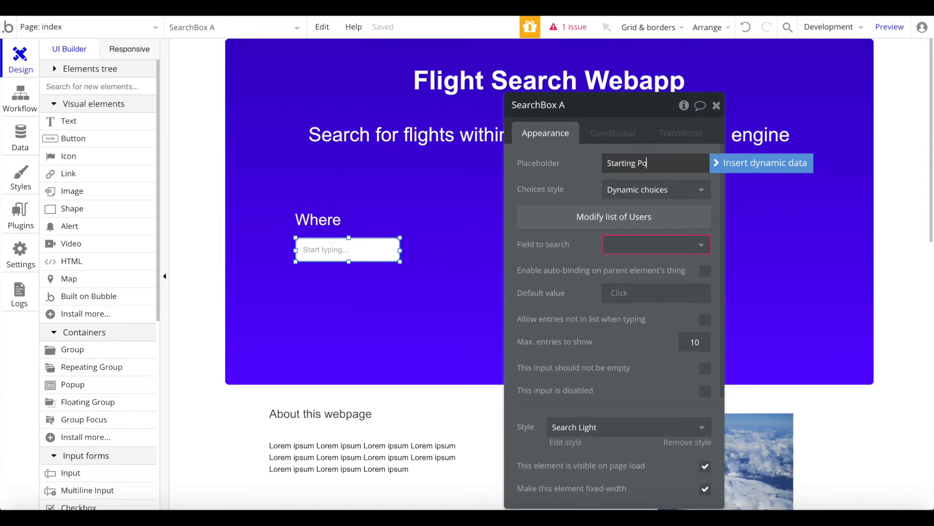
Step: Duplicate the Starting Point search box and place the copy beside the original
left_click(376, 249)
key("super+c")
key("super+v")
left_click_drag(372, 254, 493, 251)
Step: Widen the Starting Point search box to about 189 px and delete the narrower copy beside it
left_click(415, 252)
left_click(398, 253)
left_click_drag(400, 250, 419, 250)
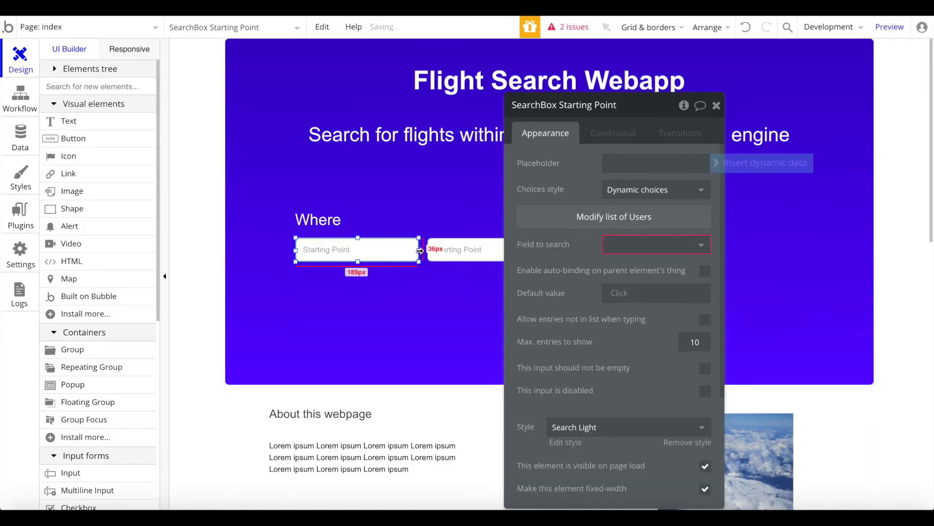
left_click(463, 253)
key("Delete")
Step: Duplicate the widened search box beside the original and set the copy's placeholder to "Destination"
left_click(381, 246)
key("super+c")
key("super+v")
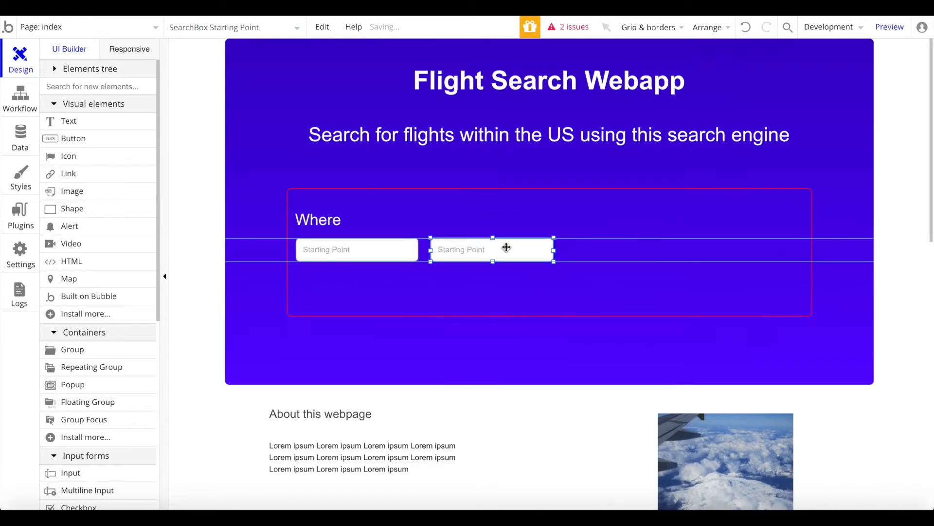
left_click(507, 249)
left_click(631, 168)
type("Des")
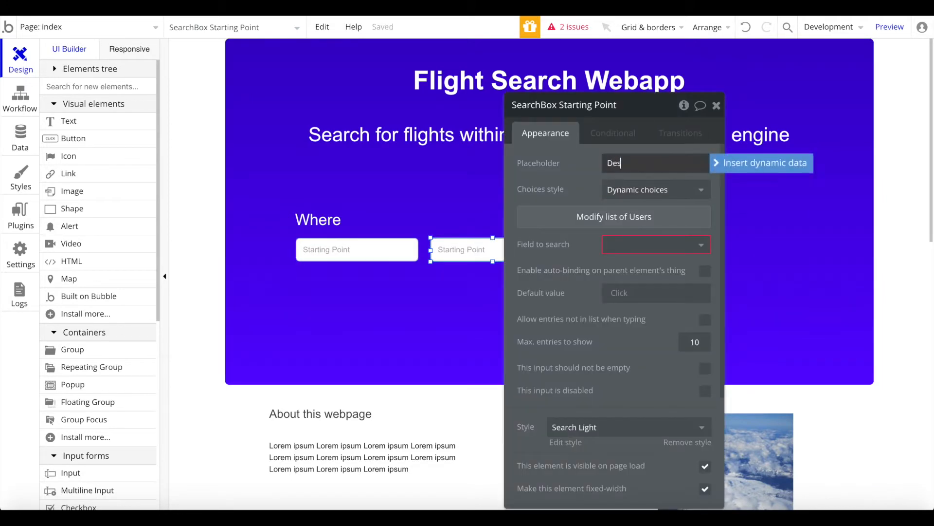
type("tination")
left_click(716, 105)
Step: Duplicate the "Where" text, place the copy past the Destination box on the same row, and change its text to "When"
left_click(299, 223)
left_click_drag(329, 224, 596, 220)
type("When")
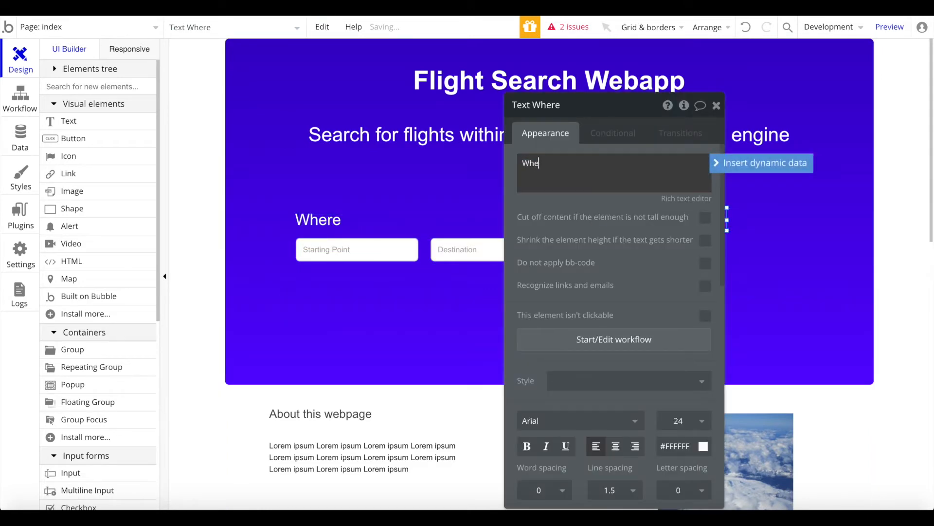
left_click(714, 111)
Step: Raise the upper edge of the "When" text box slightly
left_click(659, 229)
left_click(648, 211)
mouse_move(649, 204)
left_mouse_down()
mouse_move(650, 239)
mouse_move(649, 204)
left_mouse_up()
left_click(644, 246)
left_click(644, 217)
left_click(648, 244)
left_click(653, 212)
left_click(650, 205)
left_click(648, 213)
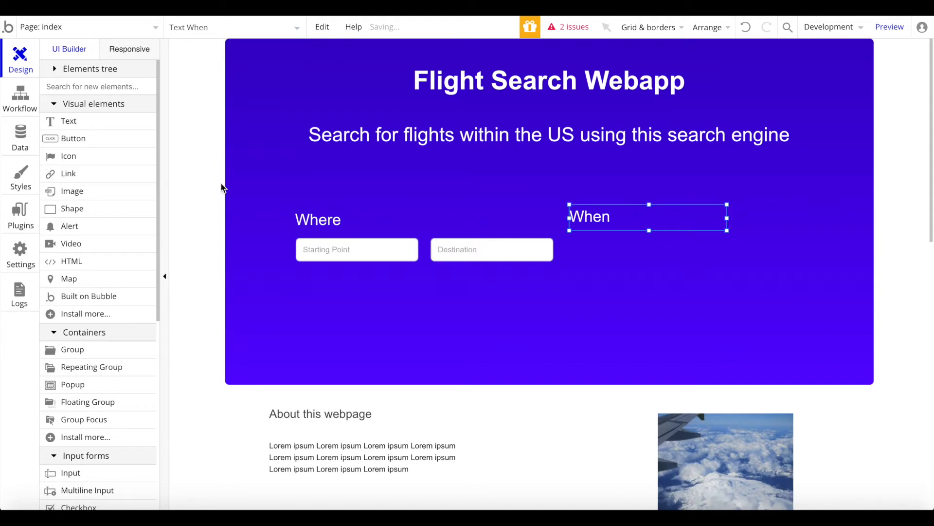
Step: Find the Air DateDropper element and place one about 100 px wide beneath the "When" text
left_click(76, 86)
type("ai")
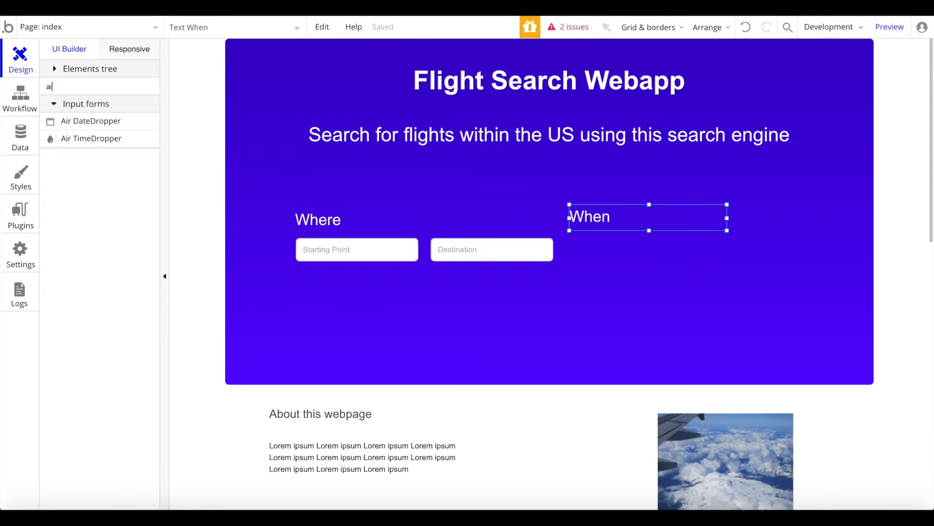
left_click(88, 120)
mouse_move(578, 233)
left_mouse_down()
mouse_move(650, 258)
mouse_move(668, 278)
mouse_move(632, 245)
mouse_move(616, 264)
left_mouse_up()
Step: Keep the bluewhite theme for the date picker and set its placeholder to "Choose starting date"
left_click(481, 166)
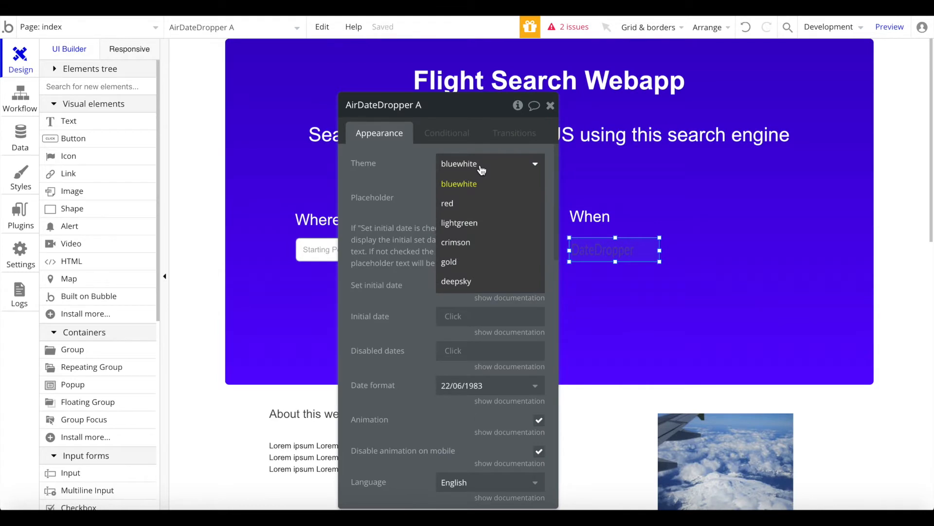
left_click(426, 203)
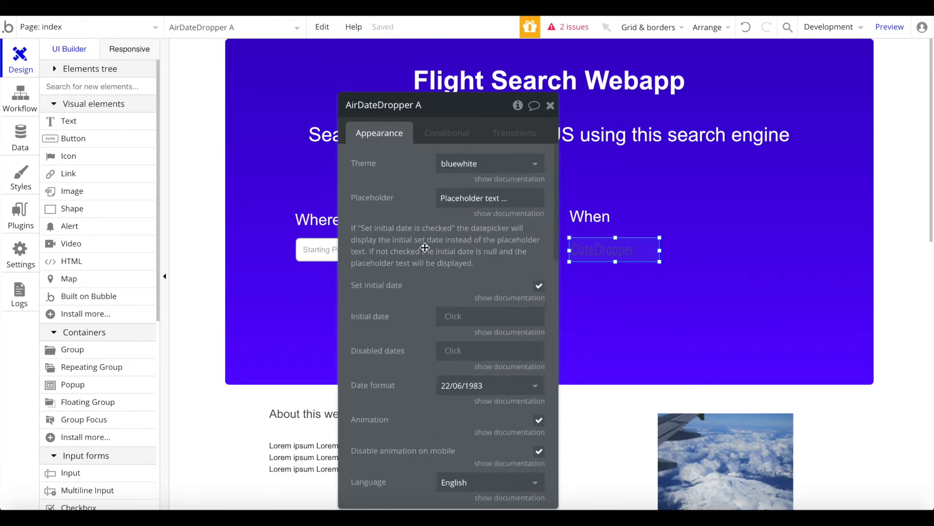
triple_click(470, 196)
type("Choose starting date")
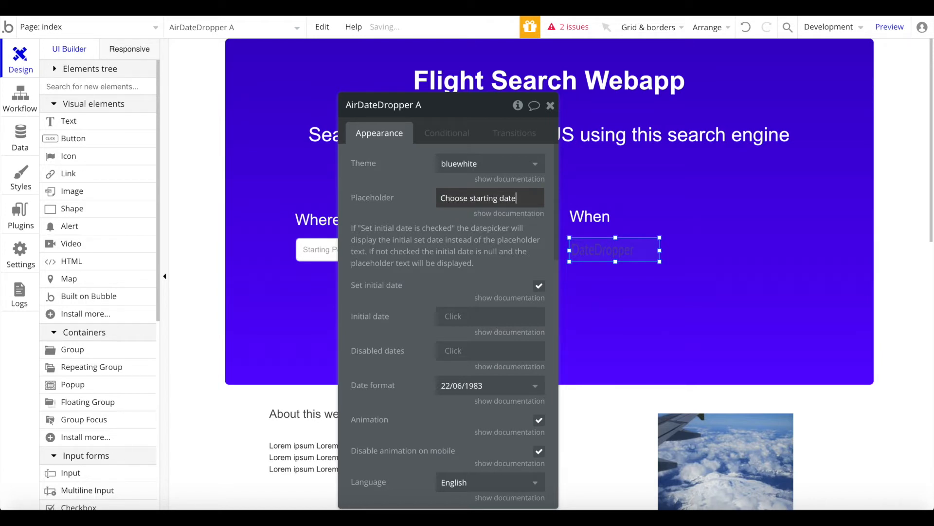
scroll(442, 256, "down", 1)
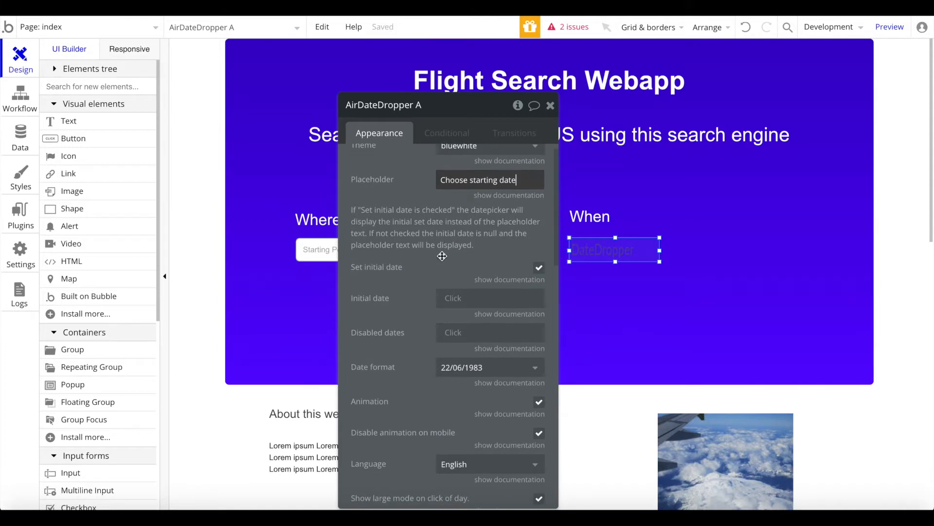
left_click(550, 105)
Step: Duplicate the date picker, place the copy beside the original, and set the copy's placeholder to "Choose return date"
key("ctrl+c")
key("ctrl+v")
left_click(742, 249)
scroll(479, 190, "up", 1)
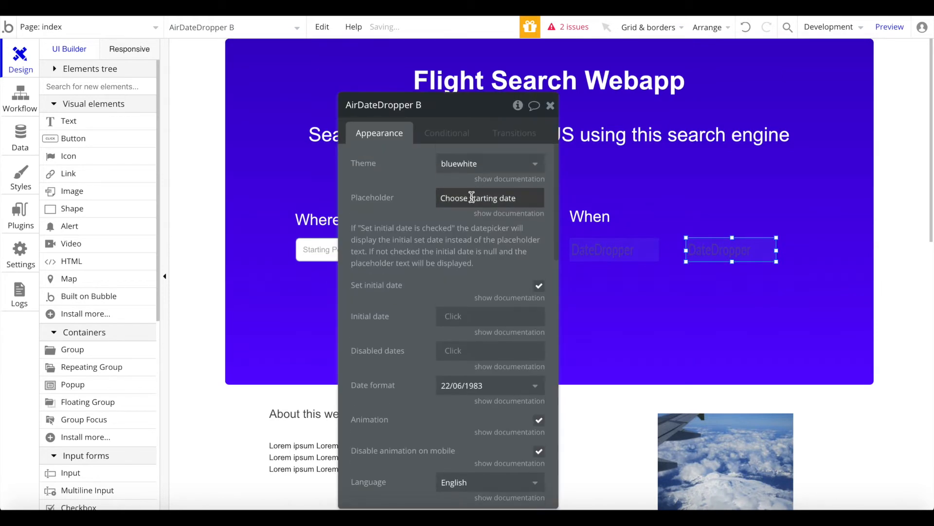
key("ctrl+a")
type("choos")
key("ctrl+a")
type("Cho")
type("return")
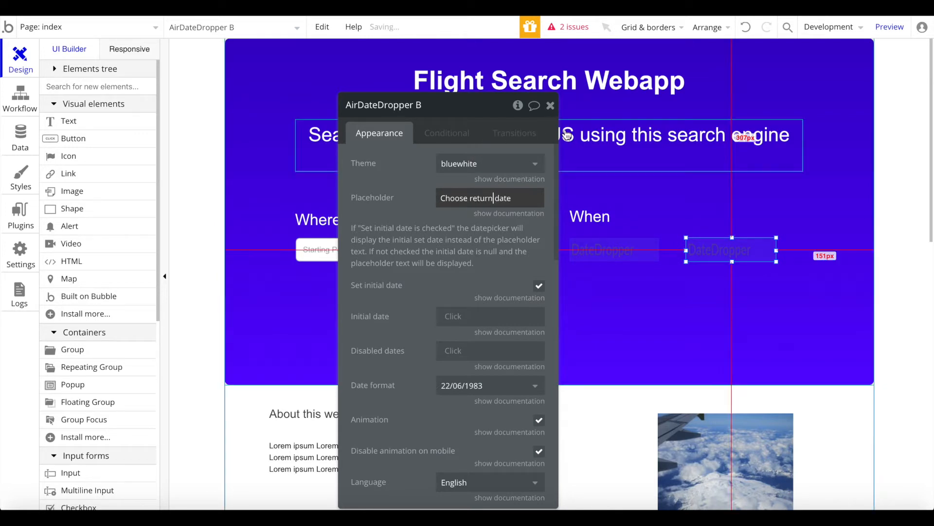
left_click(550, 105)
Step: Apply a maximum width when the page is stretched to the group holding the search inputs
double_click(500, 285)
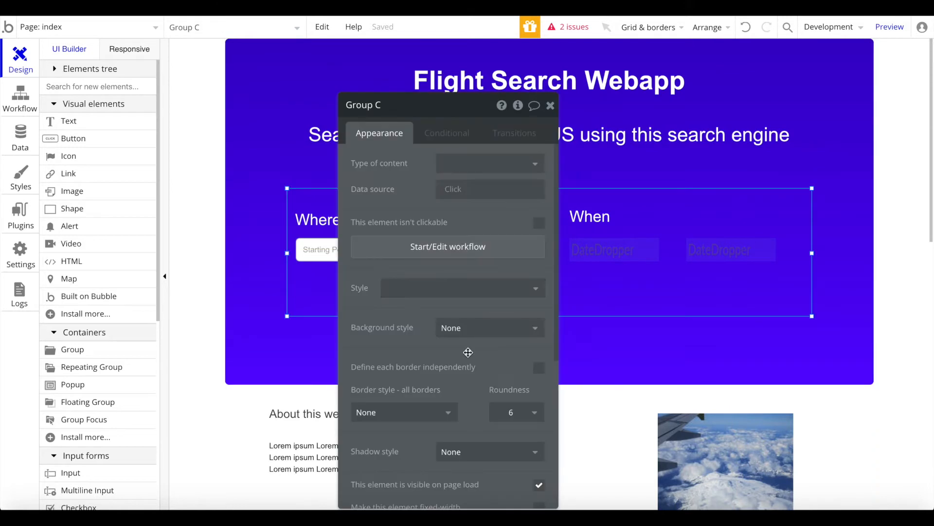
left_click(537, 374)
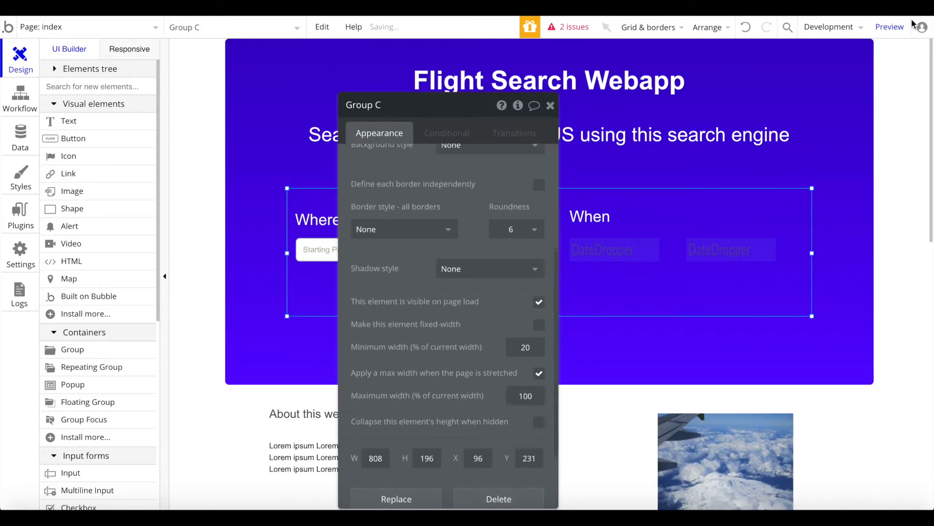
Step: Check the issue reported for the Starting Point search box and try to preview the app
left_click(568, 27)
left_click(108, 184)
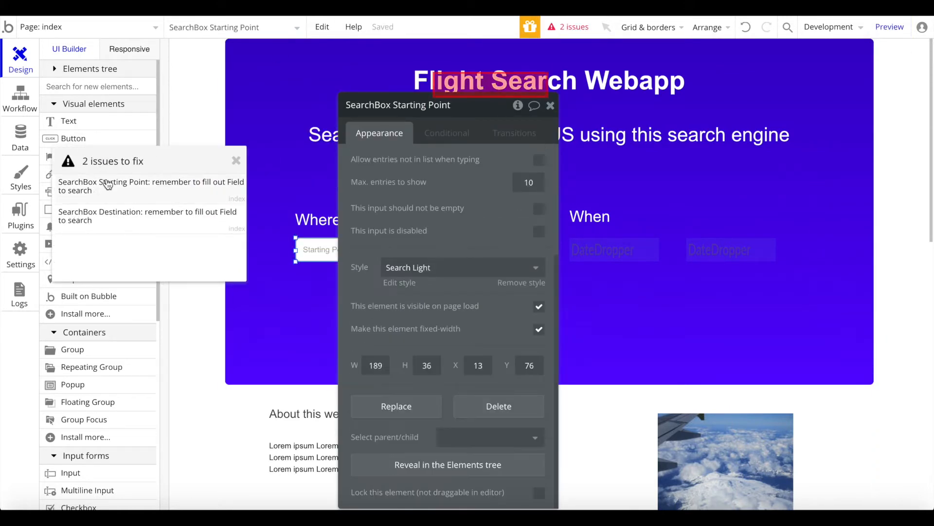
left_click(236, 161)
left_click(897, 29)
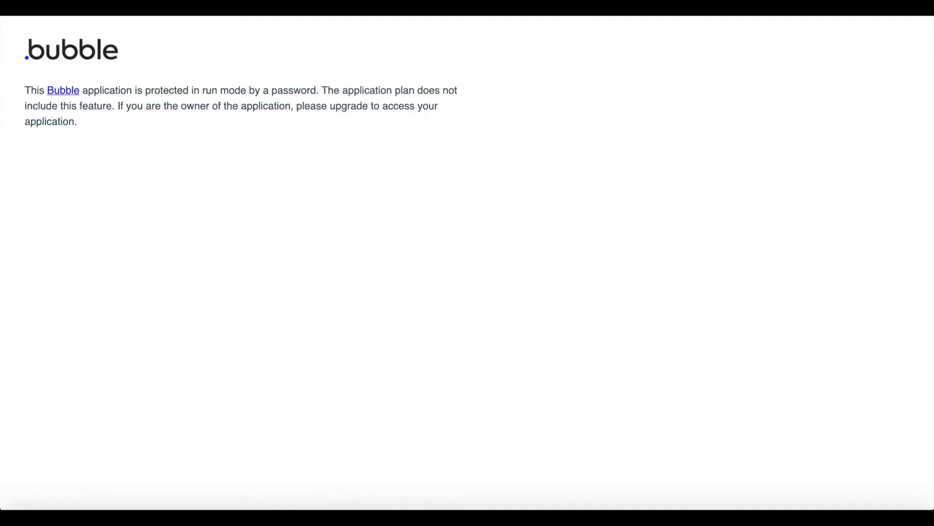
key("super+w")
Step: Turn off the username and password access limit in the app's general settings
left_click(21, 263)
left_click(197, 75)
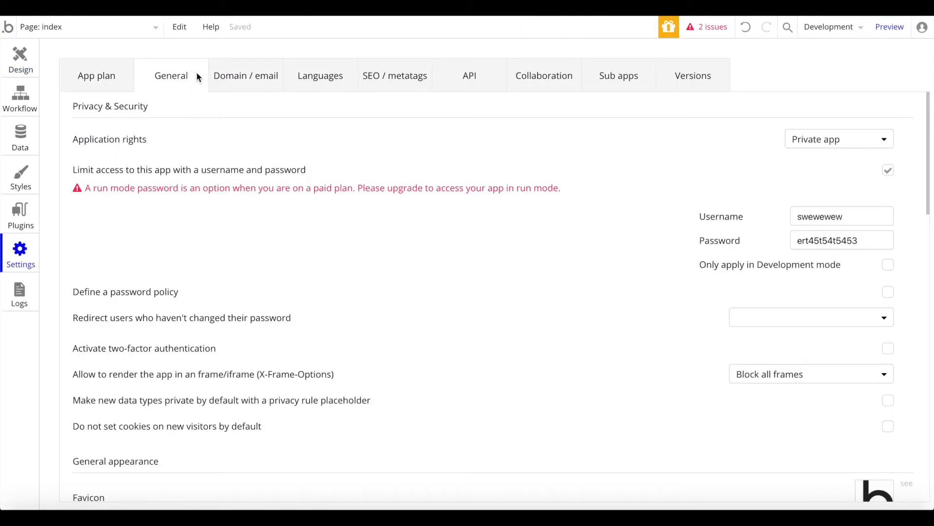
left_click(889, 169)
Step: Preview the page and test the Starting Point box and both date pickers, moving the starting date to 27/11/2019
left_click(891, 27)
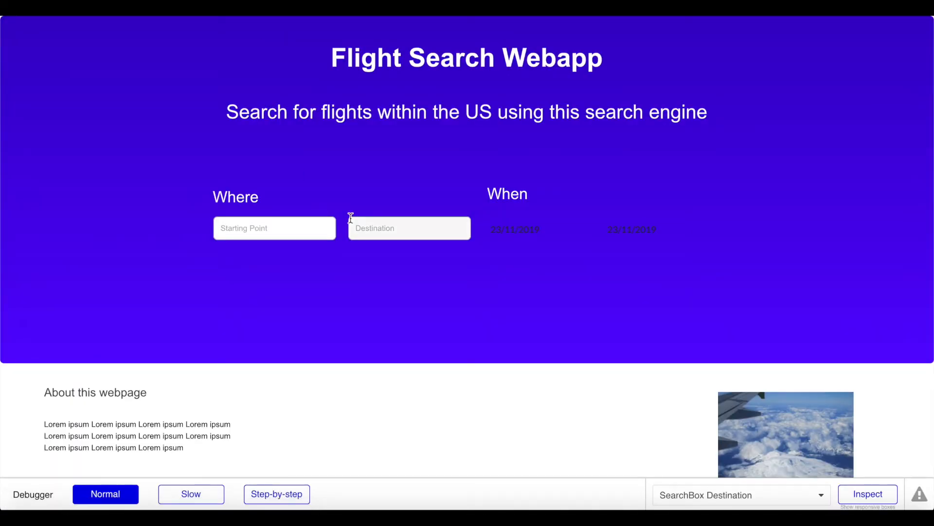
left_click(286, 223)
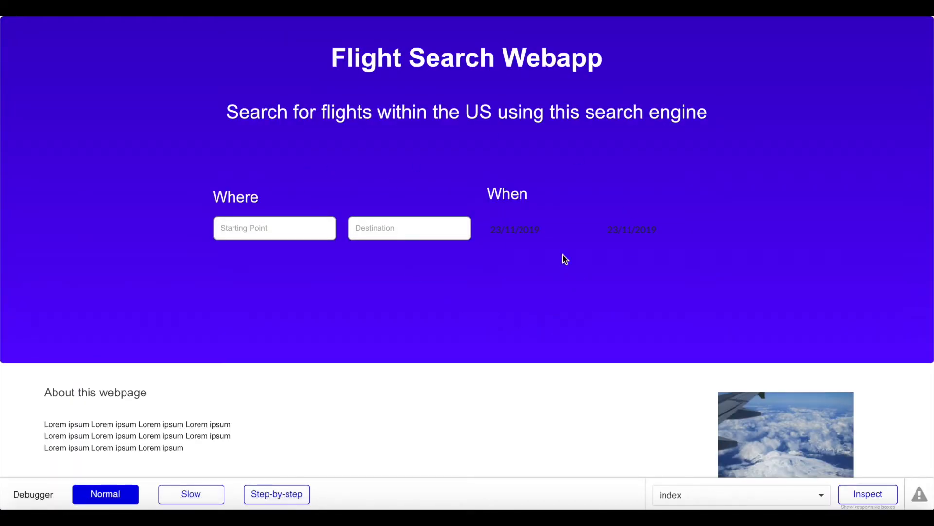
left_click(523, 232)
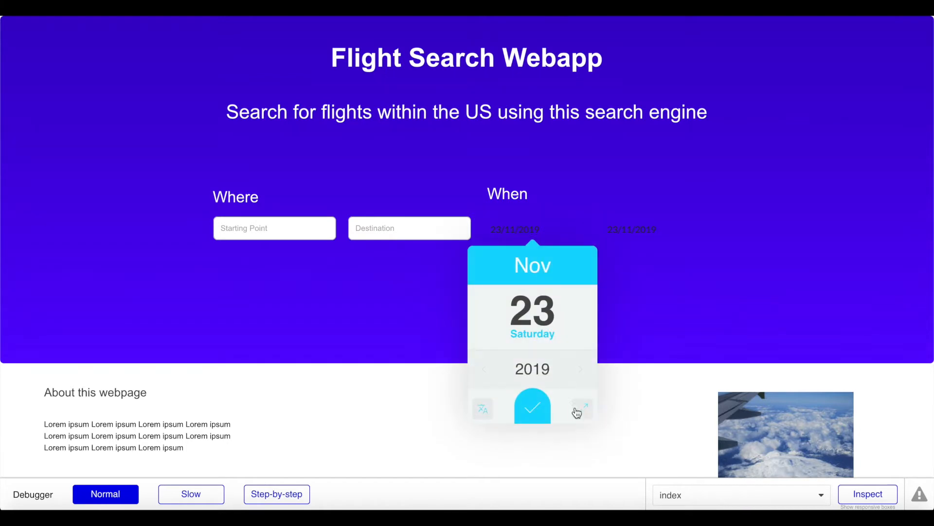
left_click(585, 312)
left_click(583, 314)
left_click(584, 314)
left_click(584, 313)
left_click(623, 221)
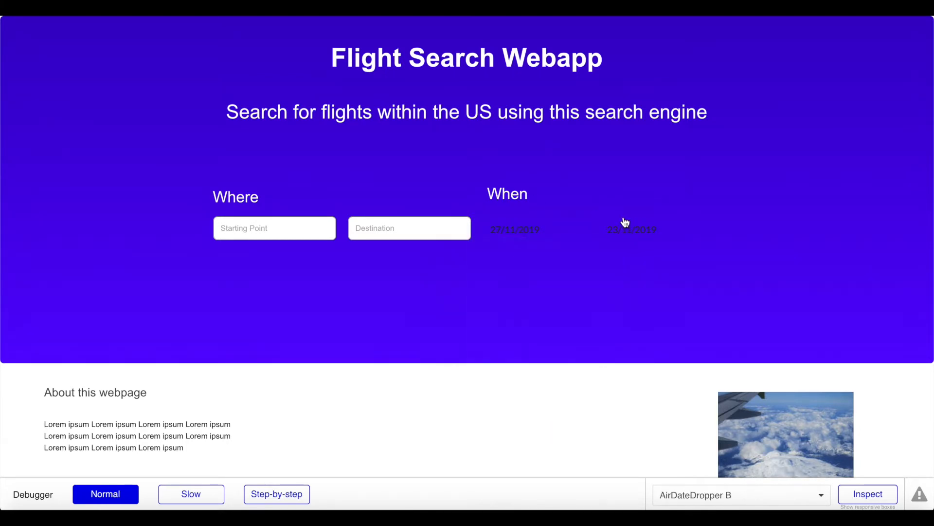
left_click(519, 239)
left_click(645, 241)
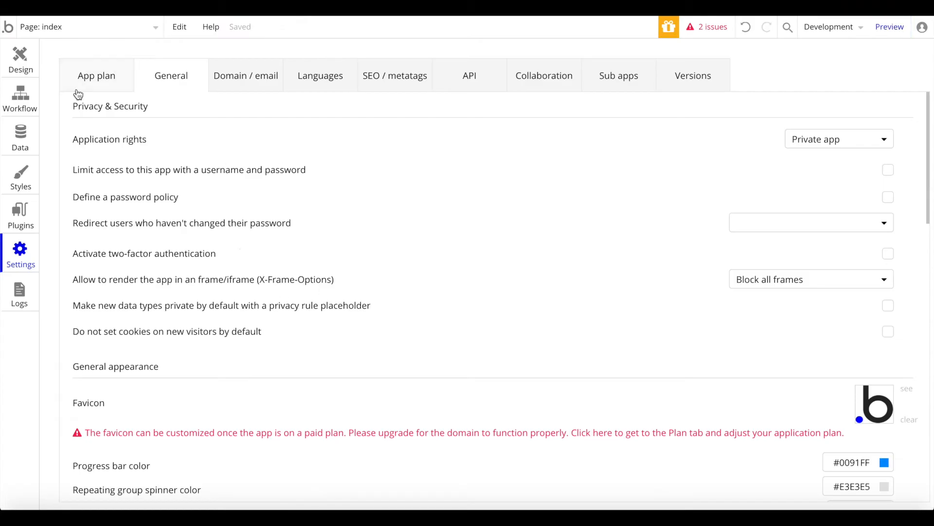
Step: Return to the page design and change the font colour of the starting date picker
left_click(22, 63)
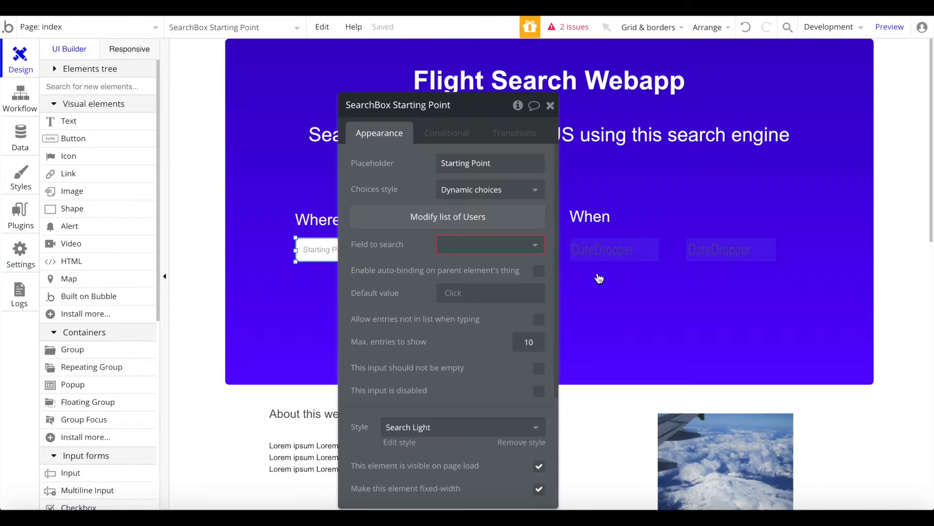
left_click(605, 243)
scroll(442, 284, "down", 10)
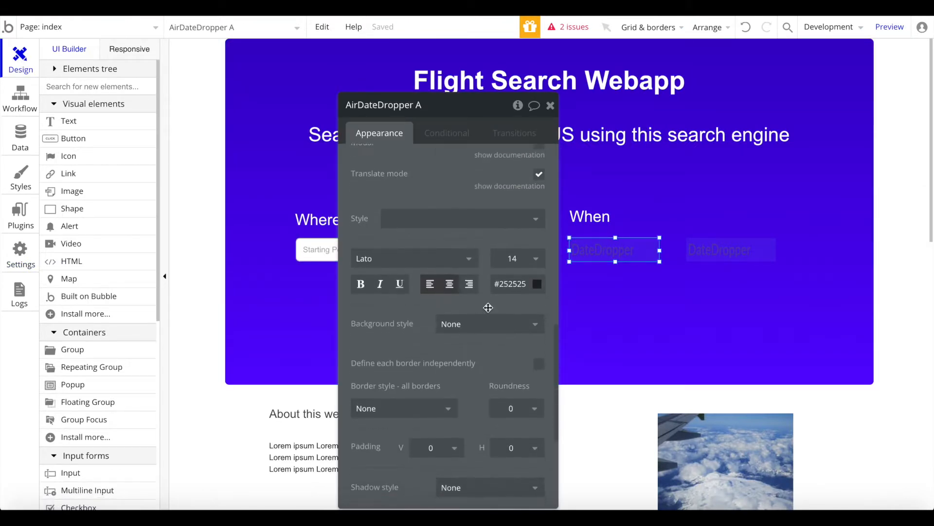
left_click(510, 284)
left_click(523, 259)
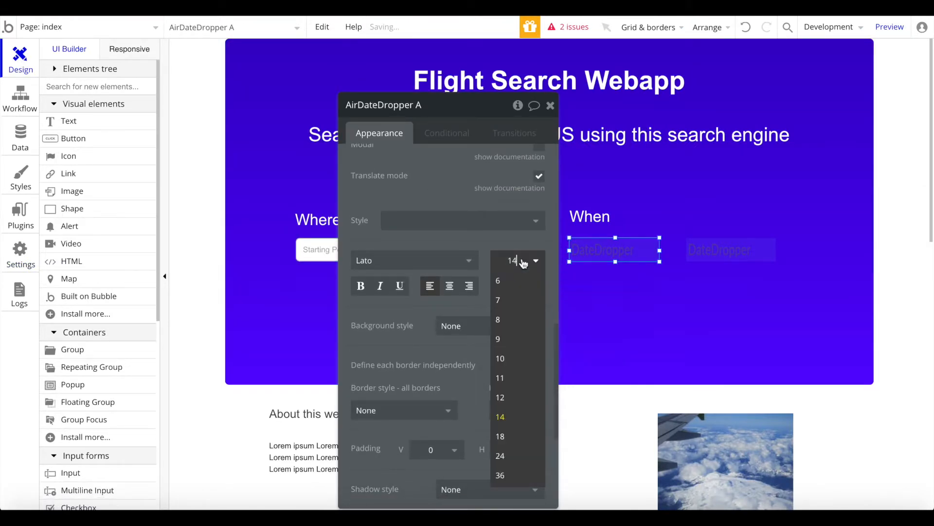
left_click(524, 264)
Step: Change the font colour of the return date picker in the same way
left_click(748, 255)
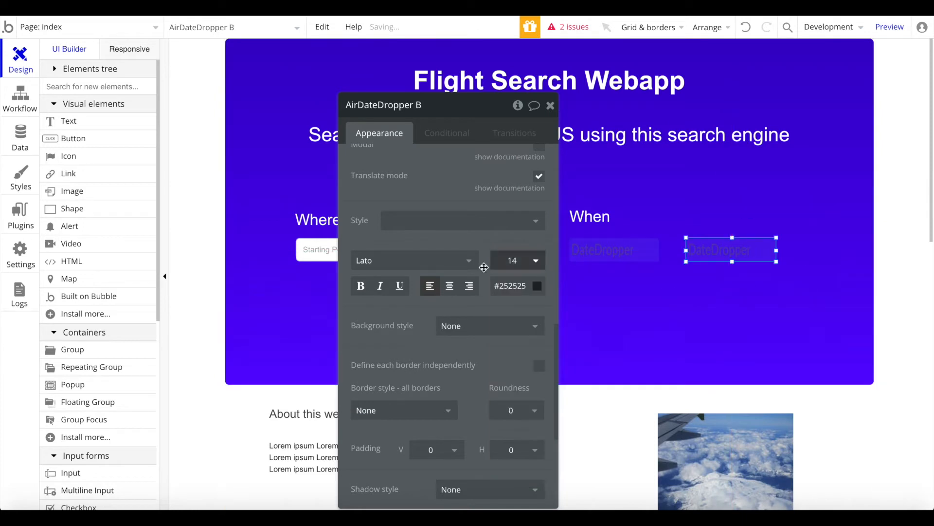
left_click(523, 286)
left_click(524, 265)
key("Return")
left_click(550, 107)
Step: Add a text element under the first date picker, remove its style, colour it white (#FFFFFF), and make it read "Starting date"
left_click(64, 128)
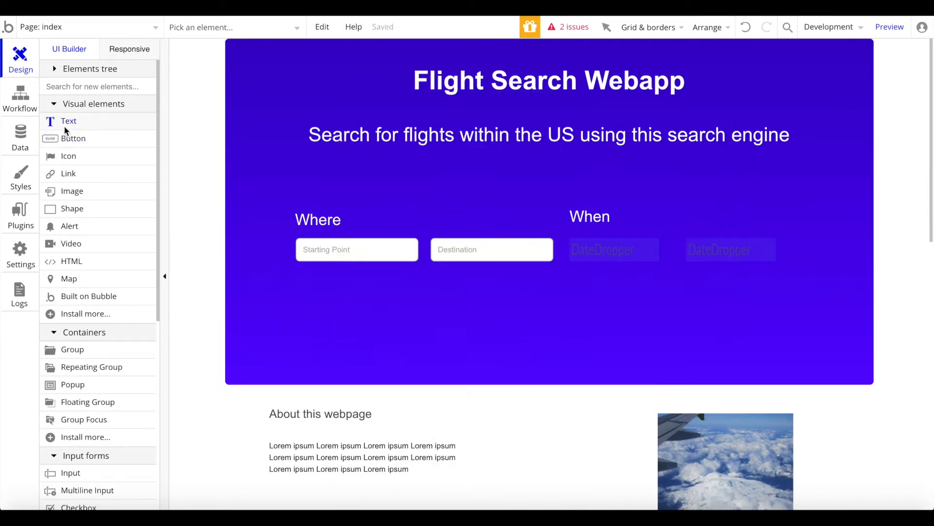
mouse_move(571, 269)
left_mouse_down()
mouse_move(654, 288)
mouse_move(623, 286)
left_mouse_up()
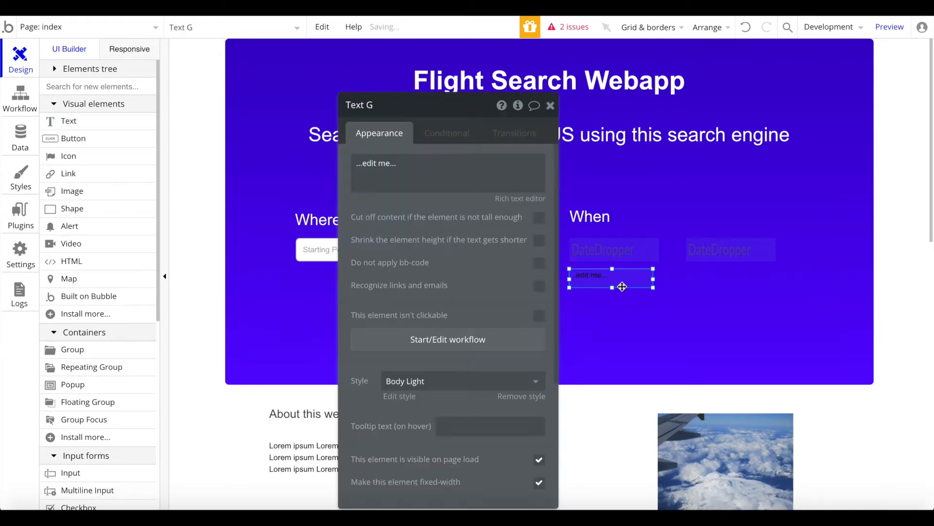
left_click(534, 403)
left_click(524, 447)
left_click(431, 188)
type("Starting date")
Step: Duplicate the "Starting date" text, place the copy under the second date picker, and change it to "Return Date"
left_click(619, 279)
left_click_drag(614, 278, 727, 275)
double_click(726, 276)
type("DAte")
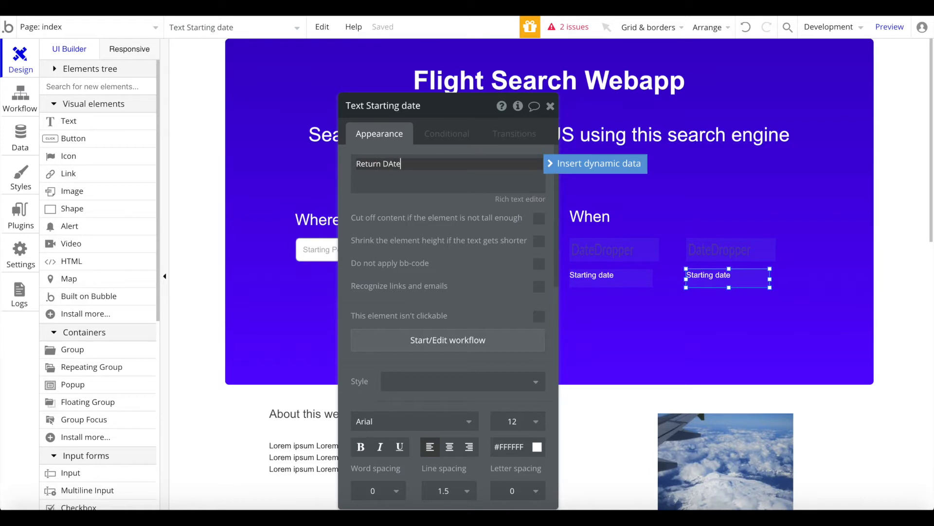
key("BackSpace")
left_click(551, 106)
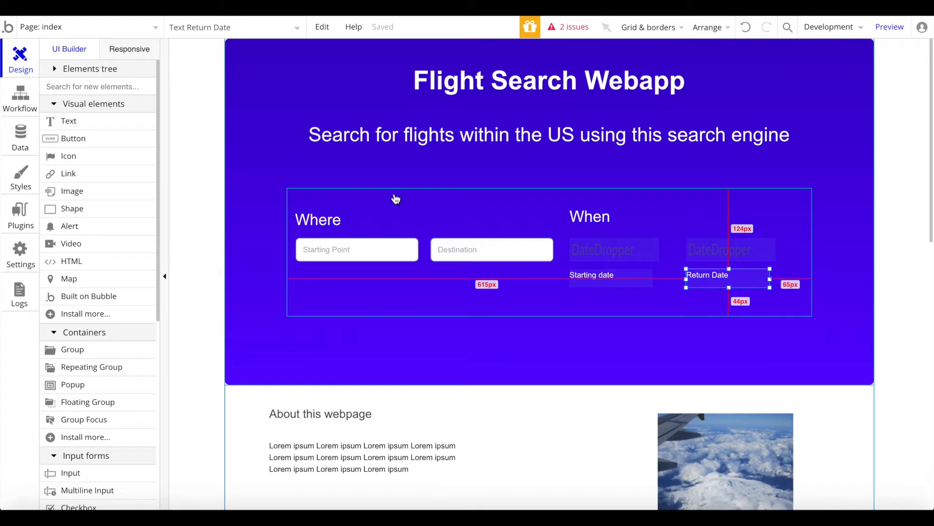
Step: Switch to RapidAPI and review the parameters of the Skyscanner List Places endpoint
left_click(399, 247)
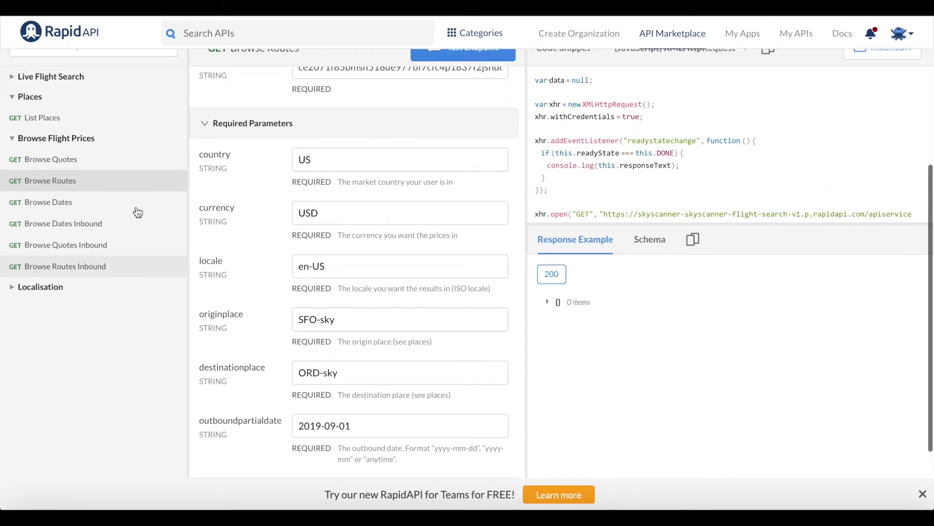
left_click(53, 123)
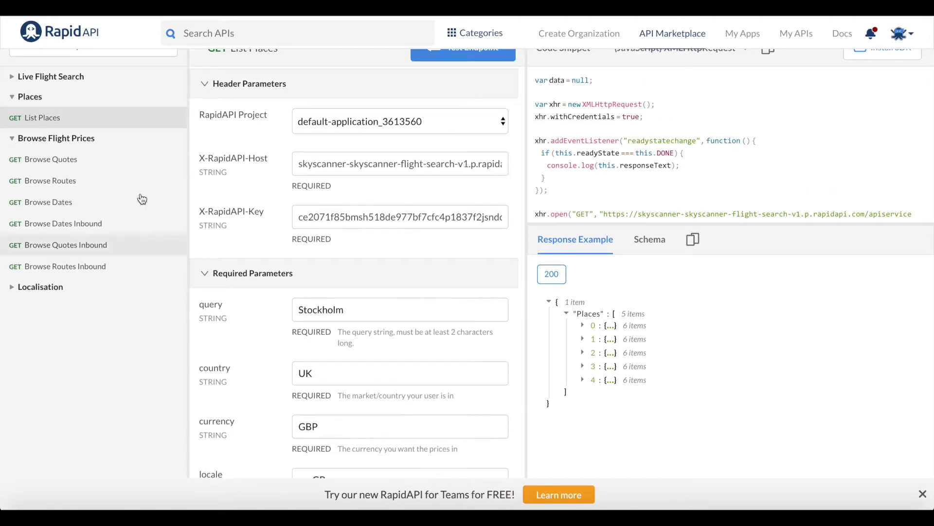
scroll(299, 398, "up", 1)
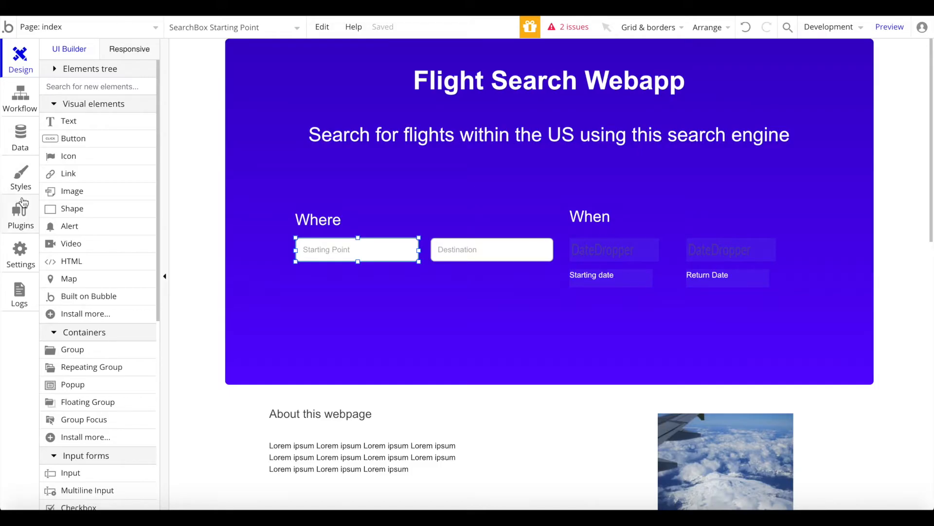
Step: Switch back to Bubble and add a new API named "Flight Search" in the API Connector plugin
left_click(18, 220)
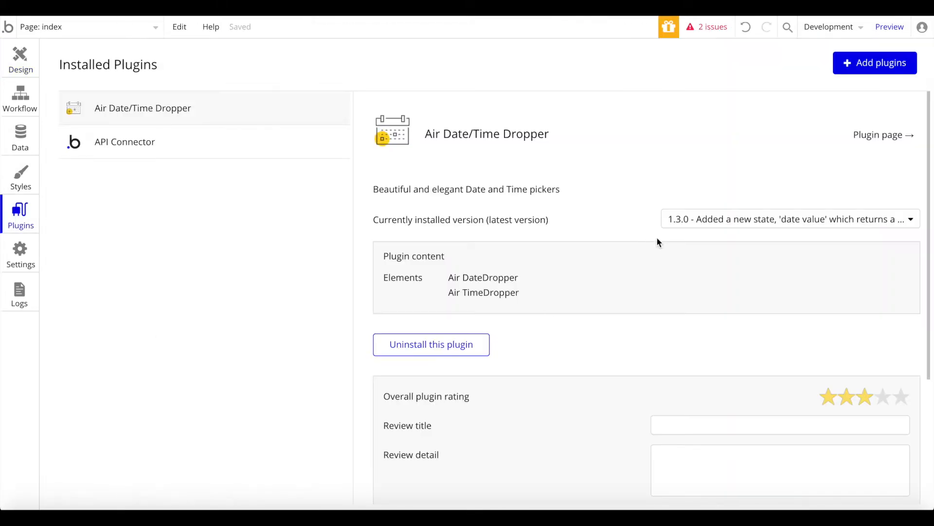
left_click(159, 156)
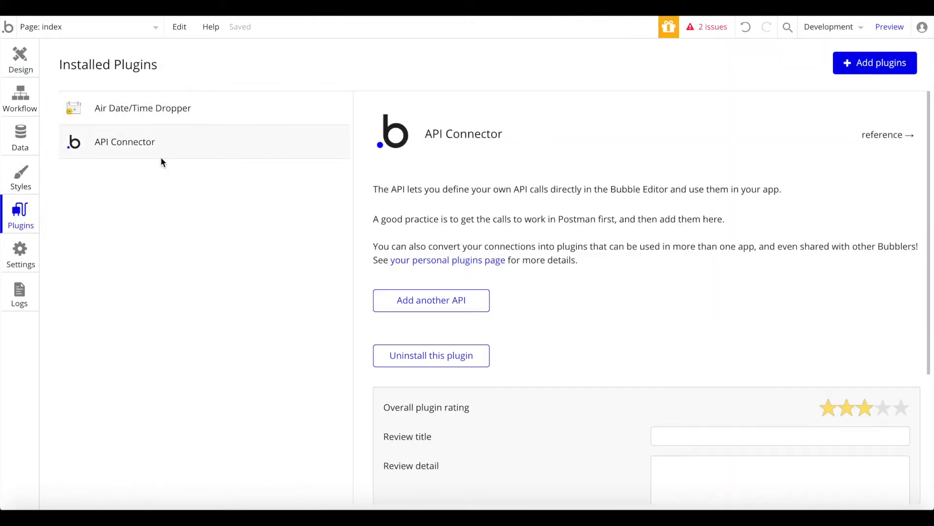
left_click(425, 299)
triple_click(509, 313)
type("Fly")
type("ght Search")
Step: Set the Flight Search API's authentication to "Private key in header"
scroll(590, 378, "down", 3)
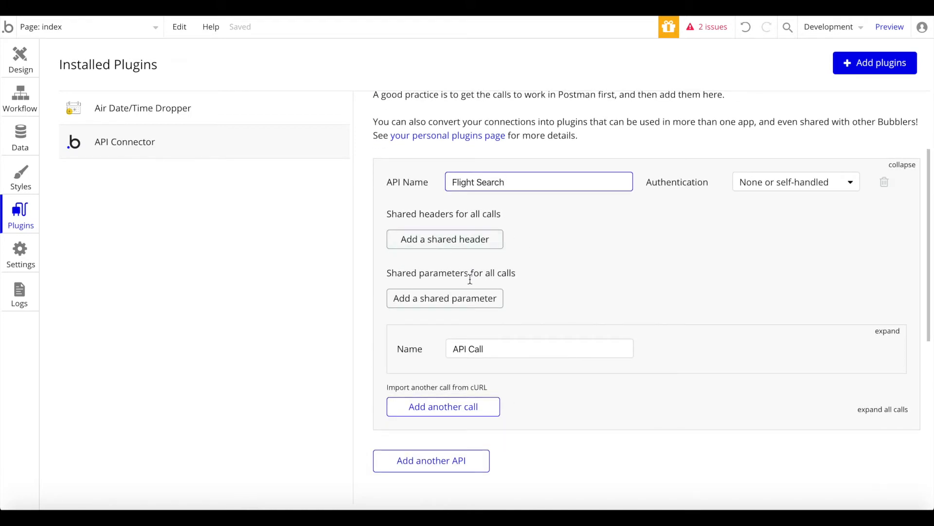
left_click(807, 182)
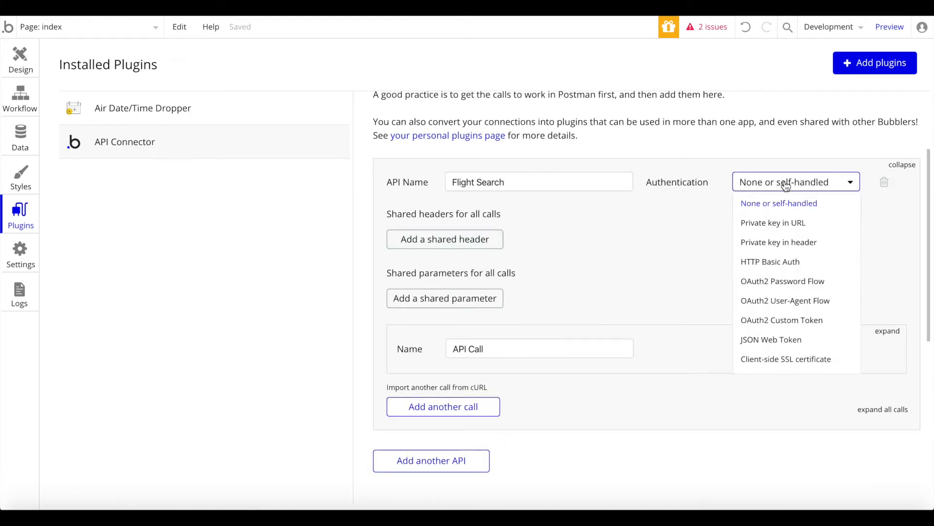
left_click(791, 244)
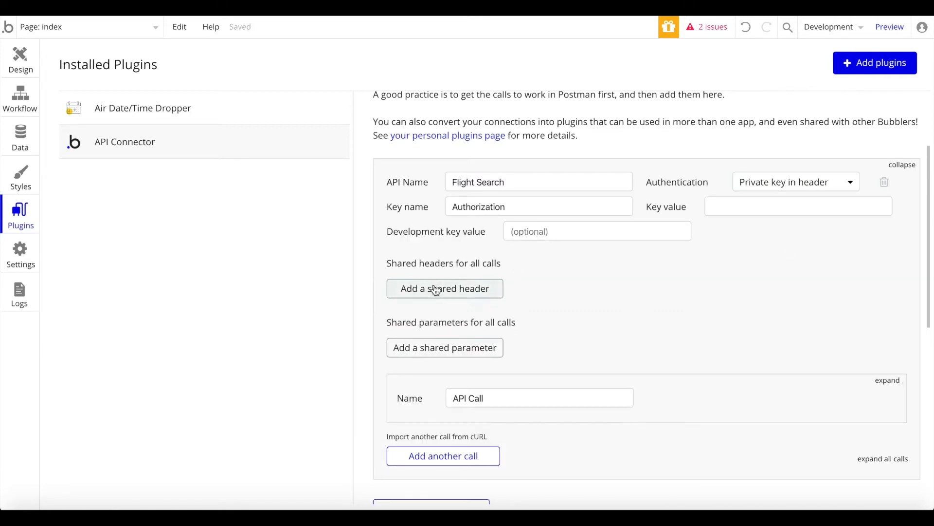
left_click(512, 210)
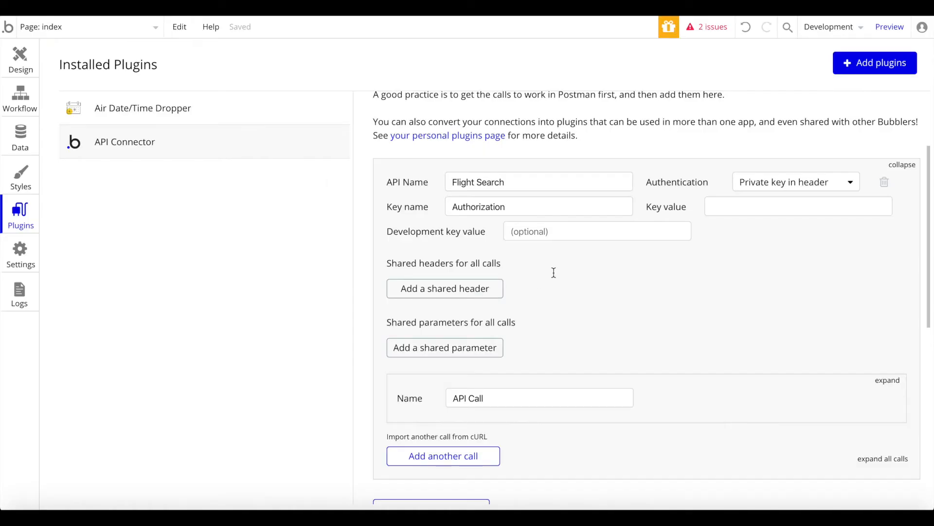
left_click(542, 228)
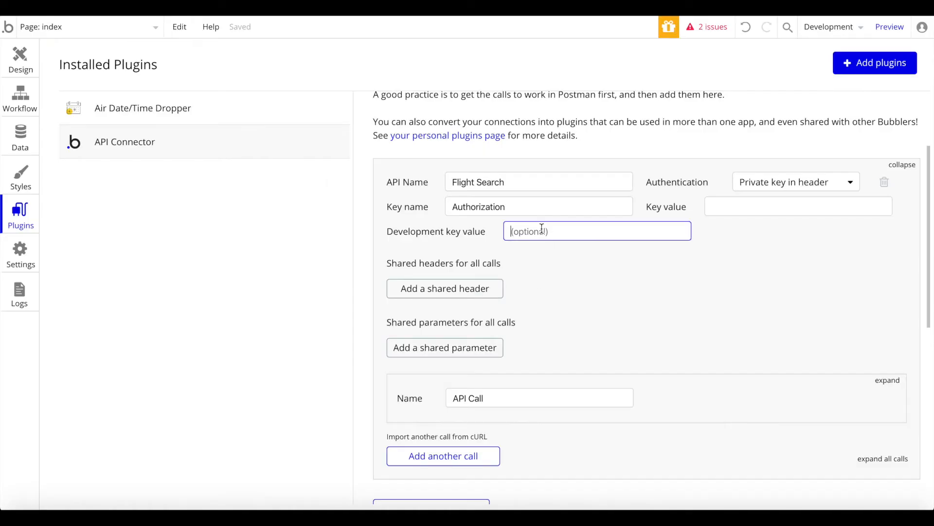
Step: Set the Flight Search API's key name to "x-rapidapi-key" and paste the API key from RapidAPI as its key value
double_click(539, 215)
type("x-")
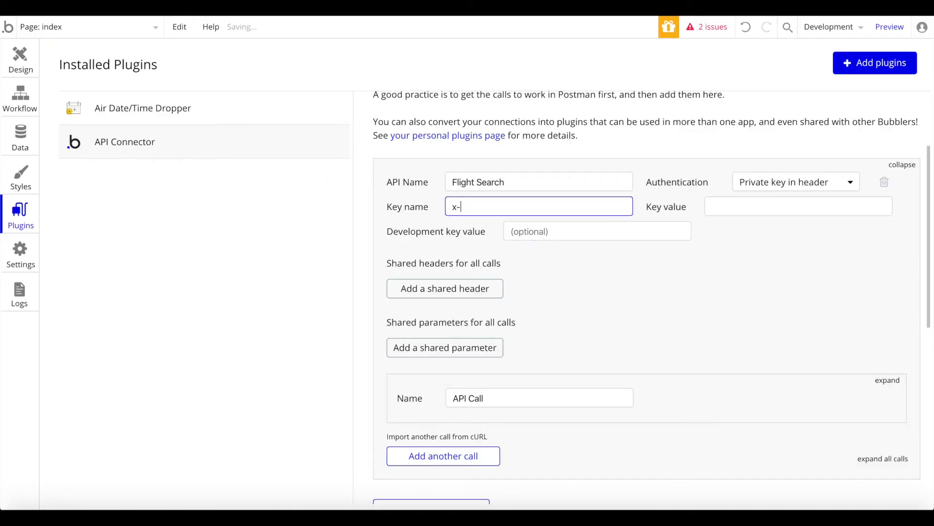
type("rapidapi-")
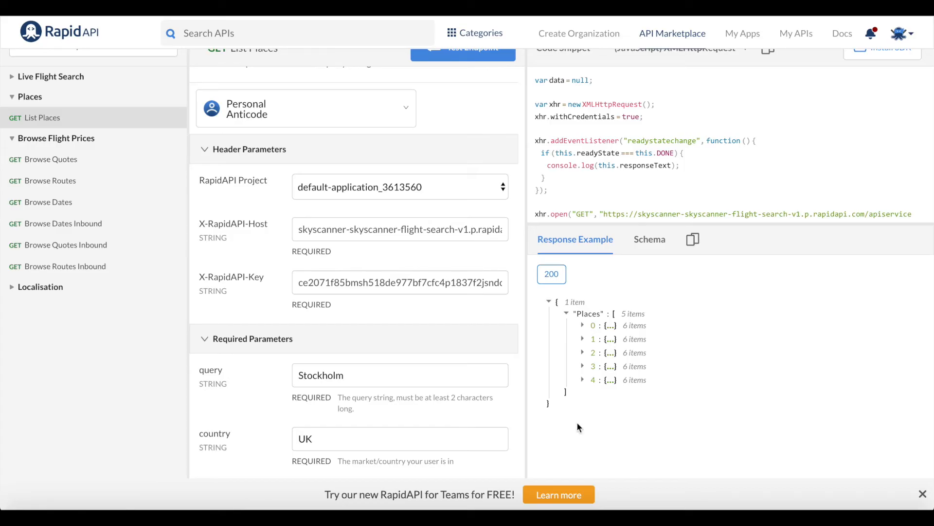
double_click(330, 281)
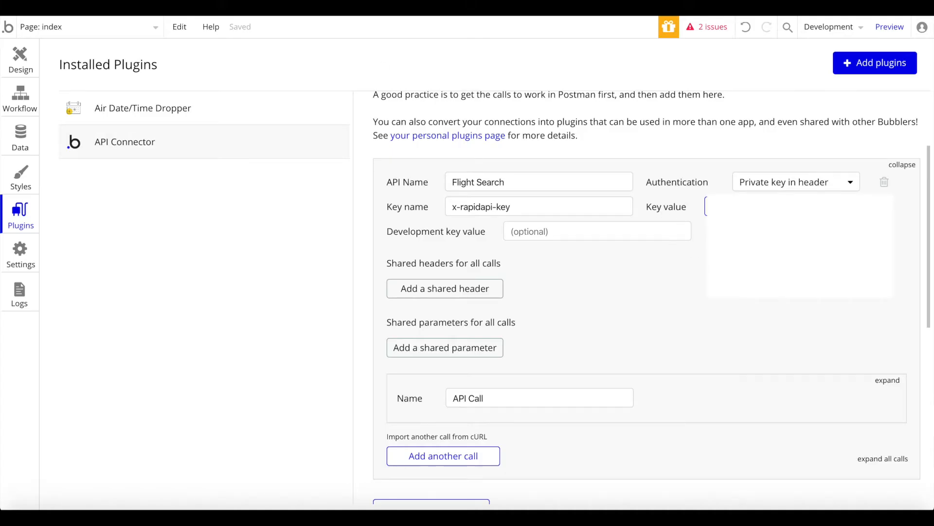
left_click(765, 326)
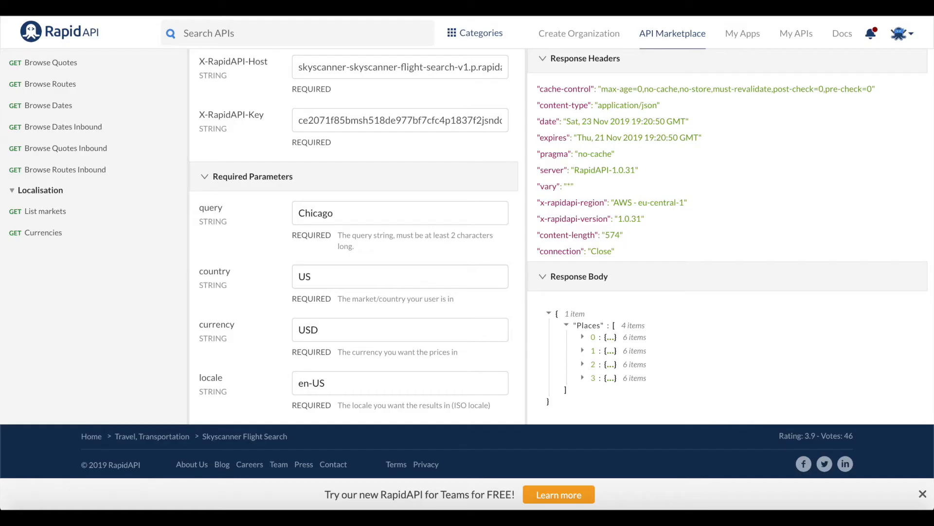
scroll(210, 165, "up", 1)
scroll(211, 166, "up", 5)
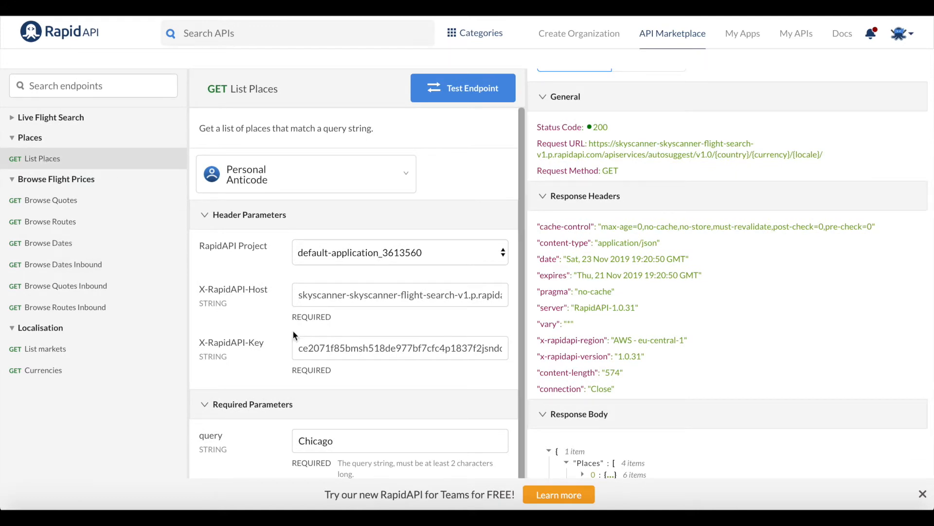
scroll(293, 330, "down", 2)
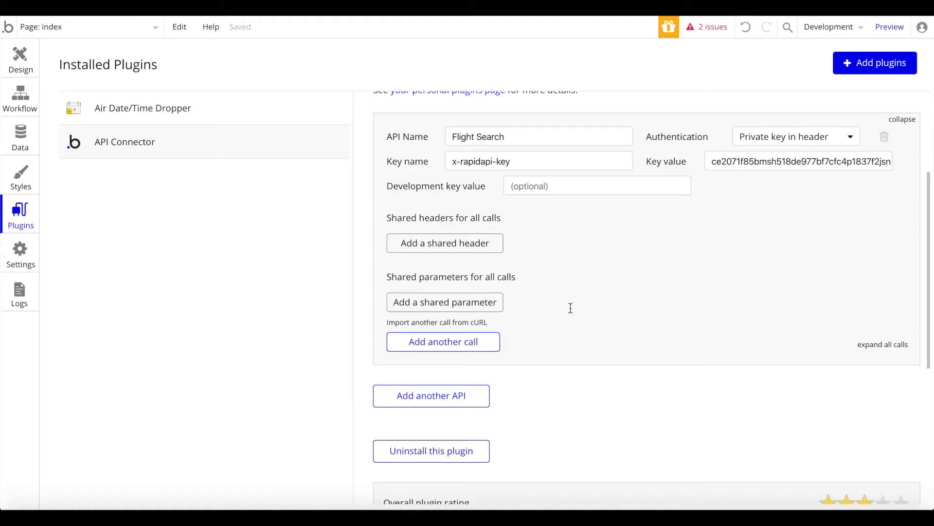
scroll(571, 308, "up", 2)
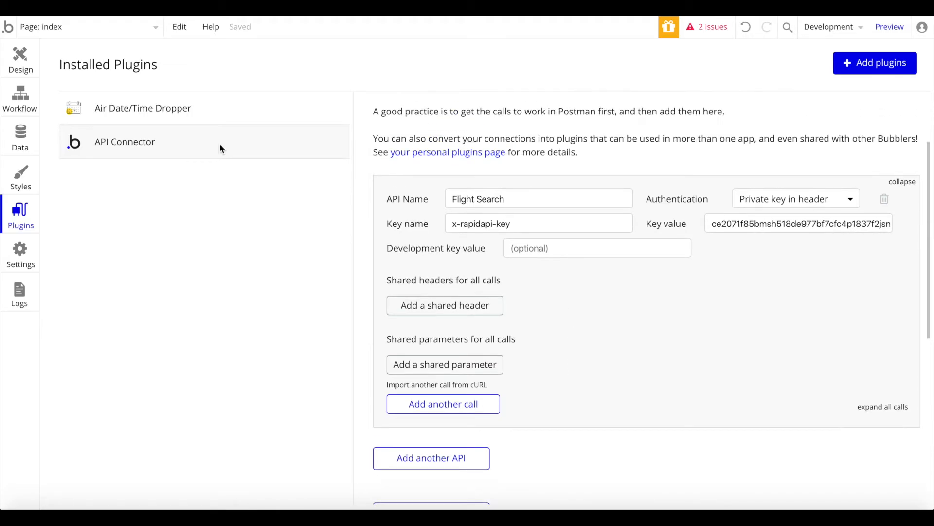
Step: Delete the origin and destination search boxes under "Where" on the index page
left_click(20, 59)
left_click(340, 249)
key("Delete")
left_click(482, 250)
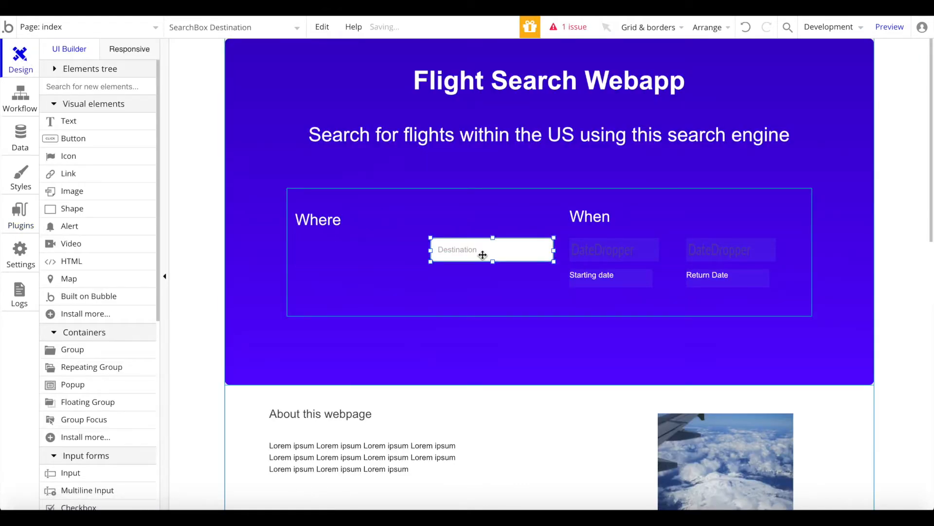
key("Delete")
Step: Find the dropdown element and draw one under the "Where" heading
left_click(141, 86)
type("drop")
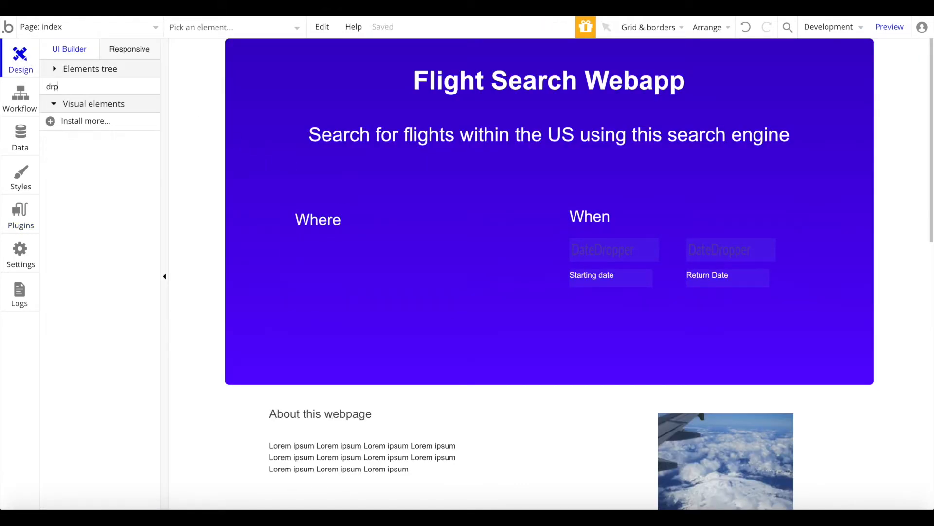
left_click(125, 120)
left_click_drag(303, 237, 389, 266)
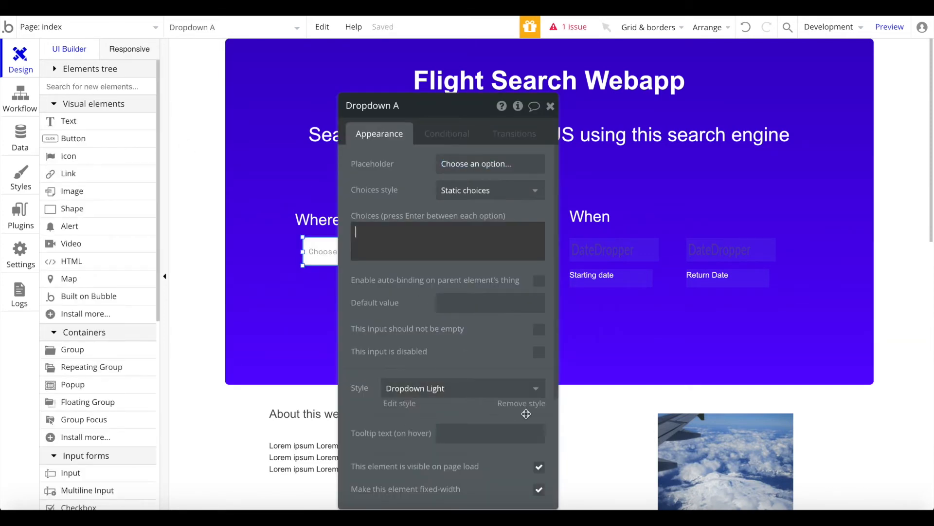
Step: Set the font of the "Dropdown Light" style to Arial and return to the page design
left_click(400, 403)
left_click(729, 148)
type("arial")
left_click(718, 177)
left_click(36, 53)
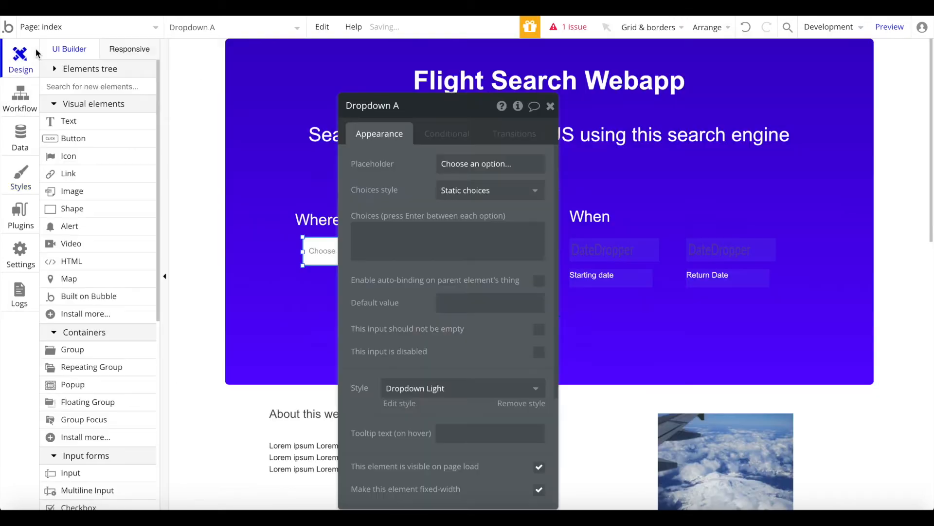
Step: Align the dropdown with the "Where" heading and place a duplicate of it alongside
left_click(550, 107)
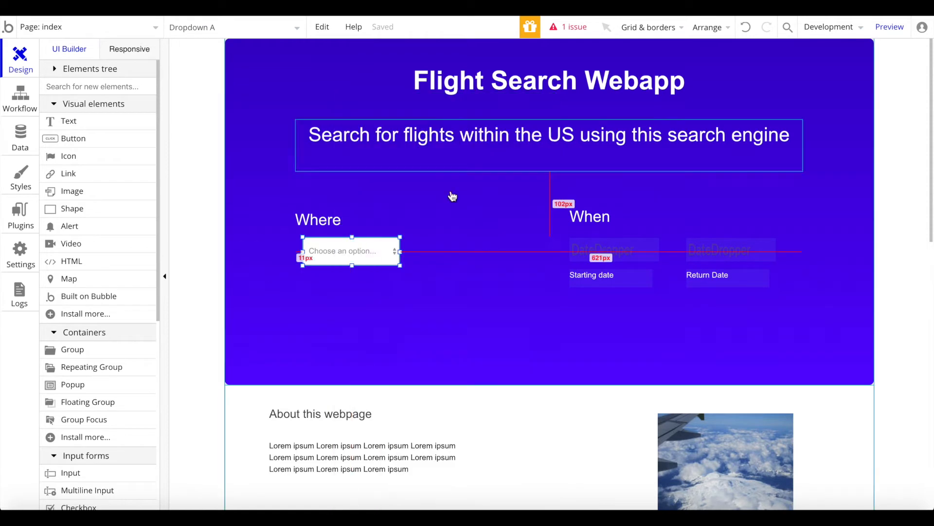
left_click_drag(368, 254, 360, 254)
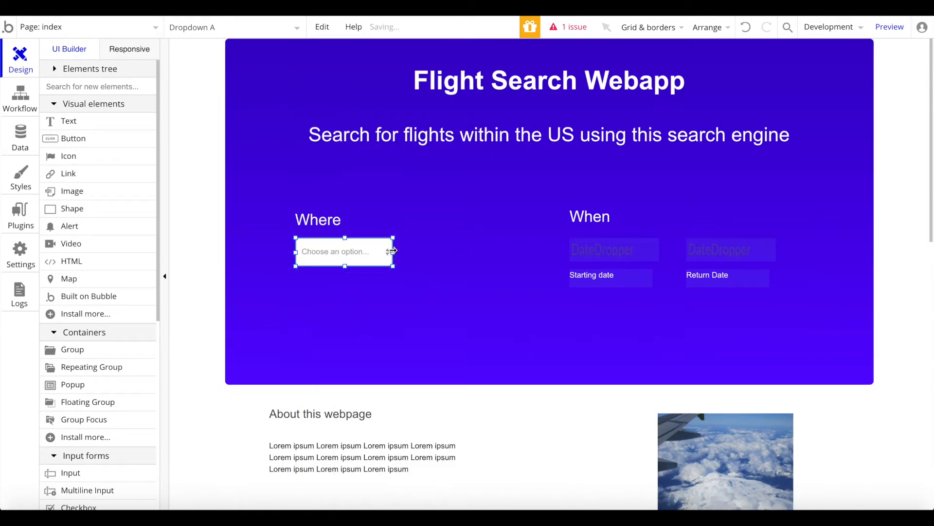
double_click(384, 251)
left_click(416, 229)
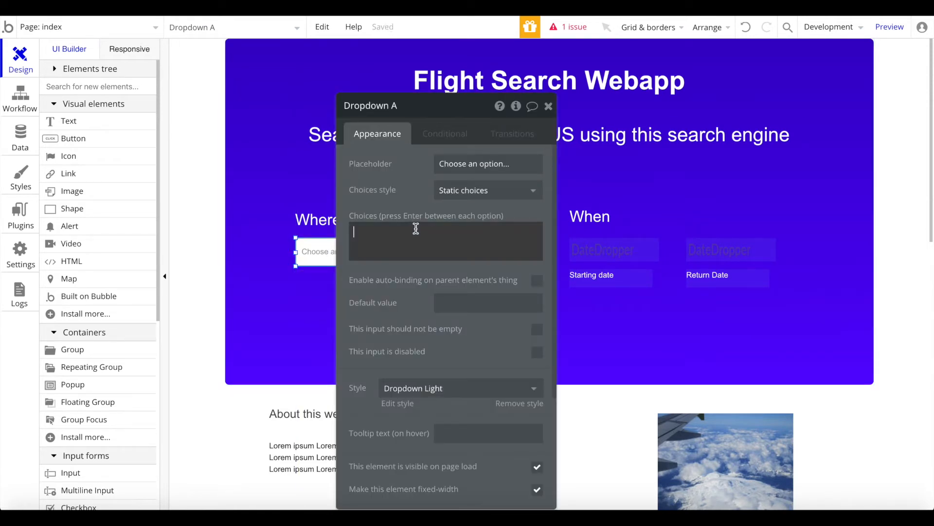
left_click(549, 106)
key("ctrl+c")
key("ctrl+v")
left_click(491, 255)
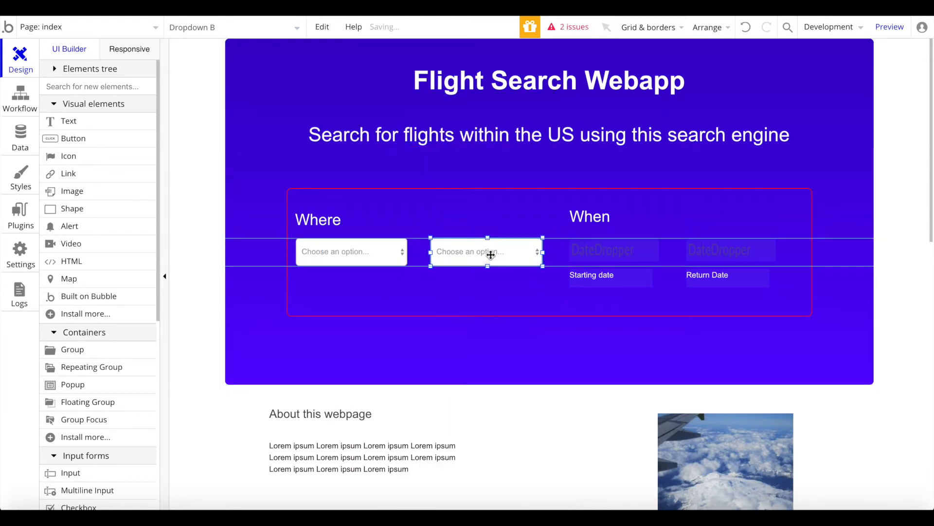
Step: Delete both dropdowns from the "Where" area
key("Delete")
left_click(367, 255)
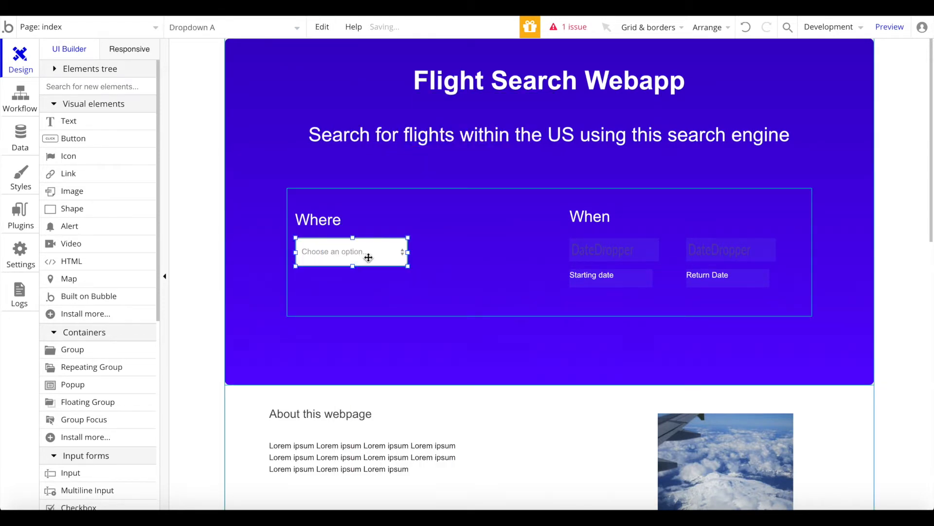
key("Delete")
Step: Draw a search box about 168 by 40 px under the "Where" heading, aligned with it
left_click(124, 92)
type("sea")
left_click(127, 119)
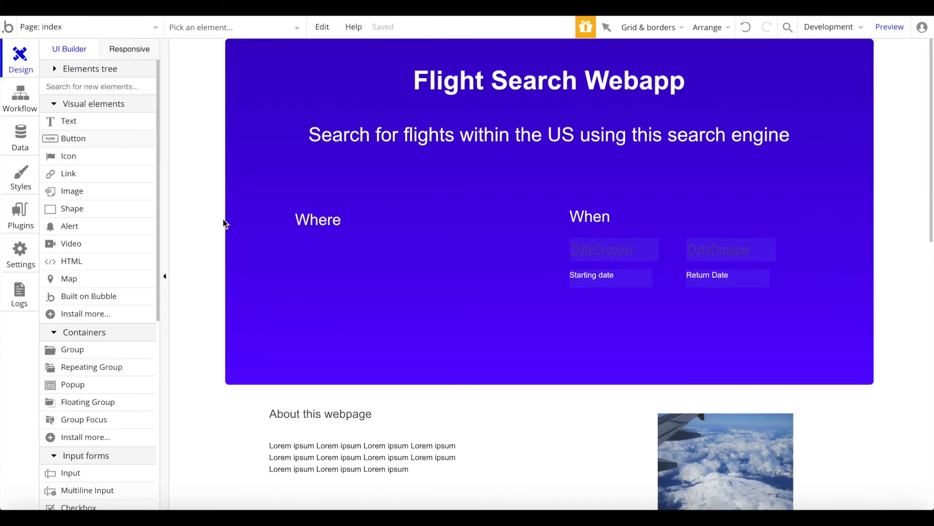
left_click_drag(295, 238, 403, 264)
left_click(377, 256)
left_click_drag(314, 249, 316, 249)
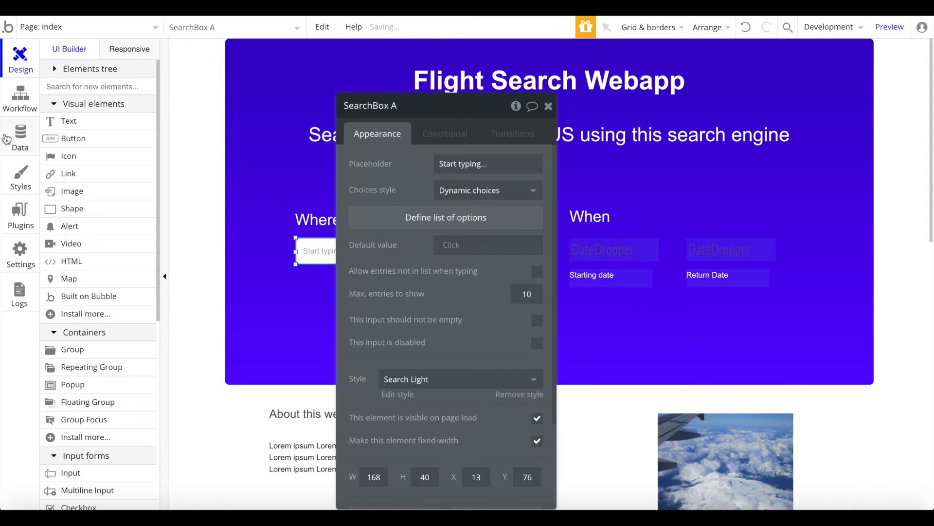
Step: Create a custom data type named "Airport" in the app's database
left_click(20, 139)
left_click(163, 182)
type("a")
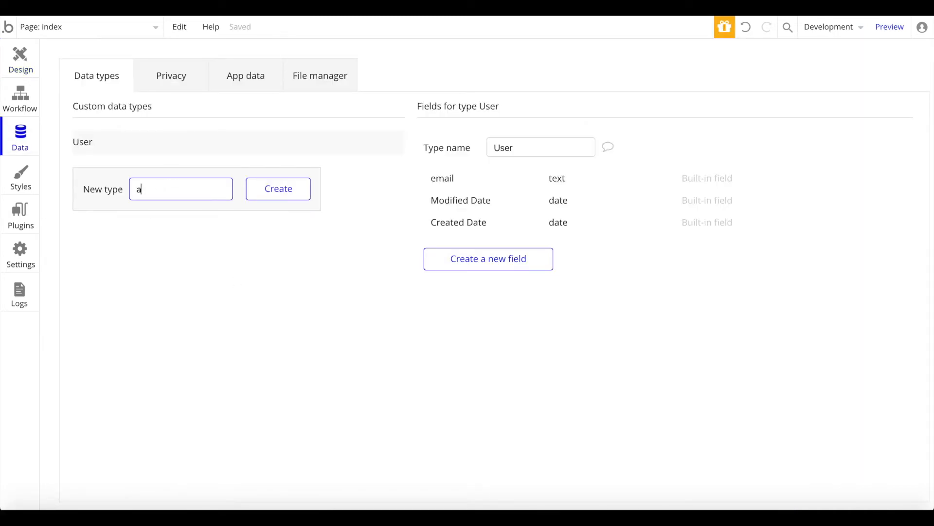
type("irport")
key("Return")
Step: Add a field named "airportid" of type text to the Airport data type
left_click(510, 256)
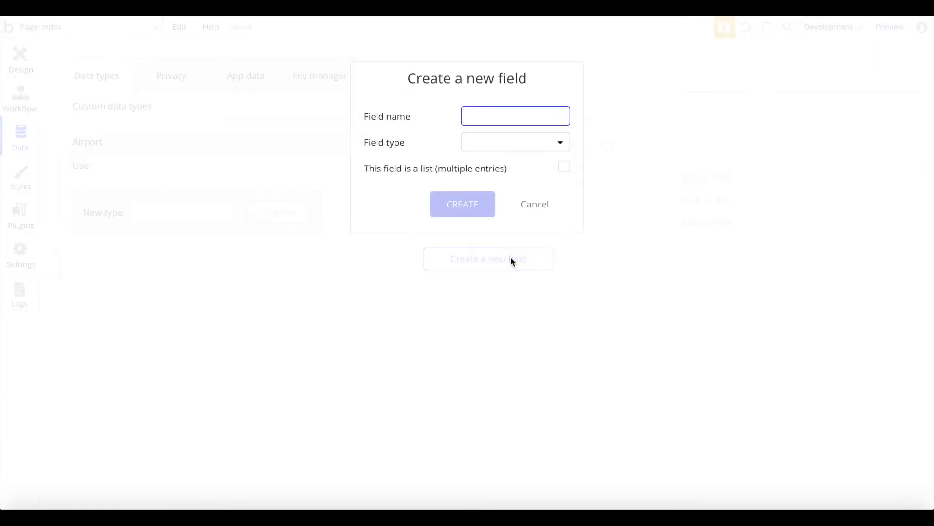
type("airpt")
left_click(513, 146)
left_click(482, 167)
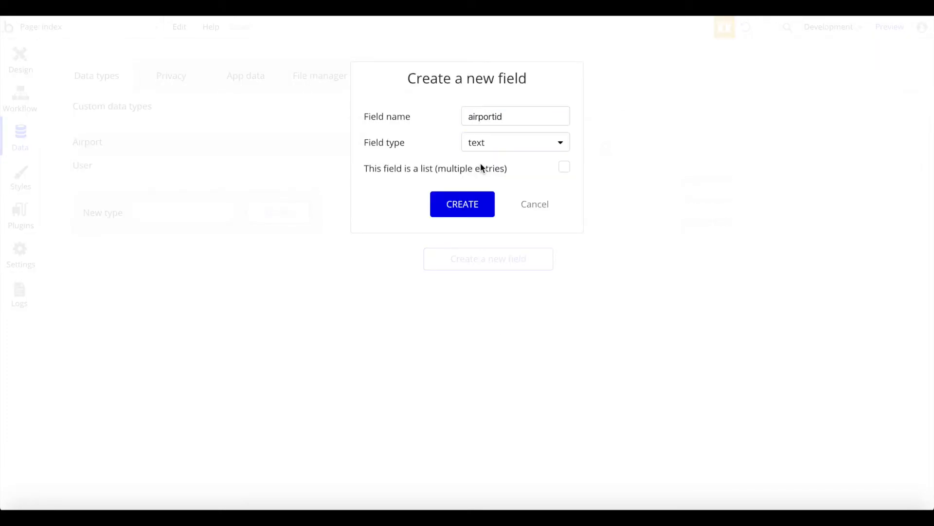
left_click(477, 203)
Step: Open the "All airports" data view, and copy the PlaceId "CHIA-sky" from the Chicago List Places response on RapidAPI
left_click(251, 77)
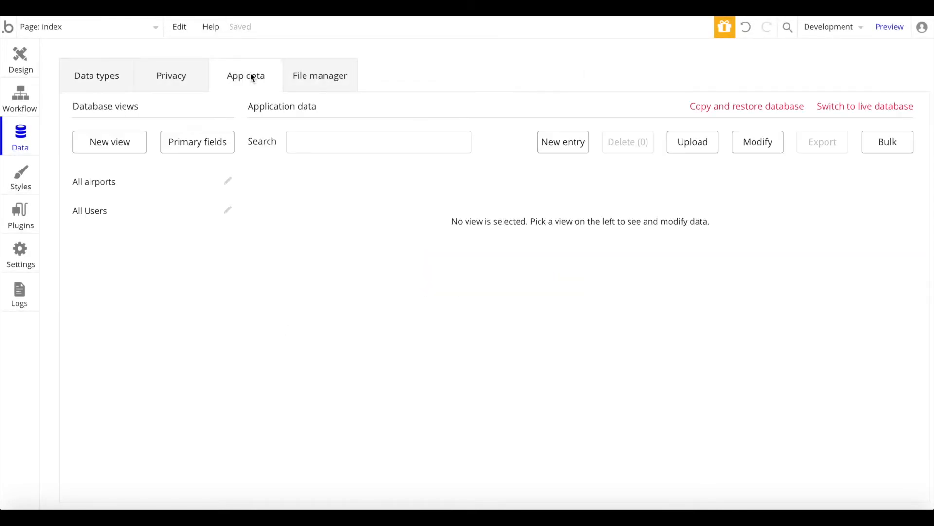
left_click(81, 184)
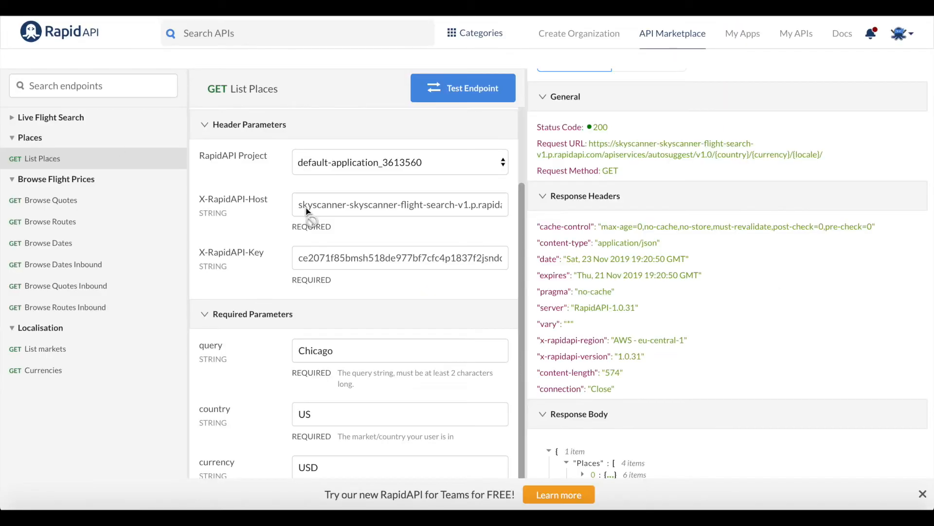
scroll(643, 234, "down", 3)
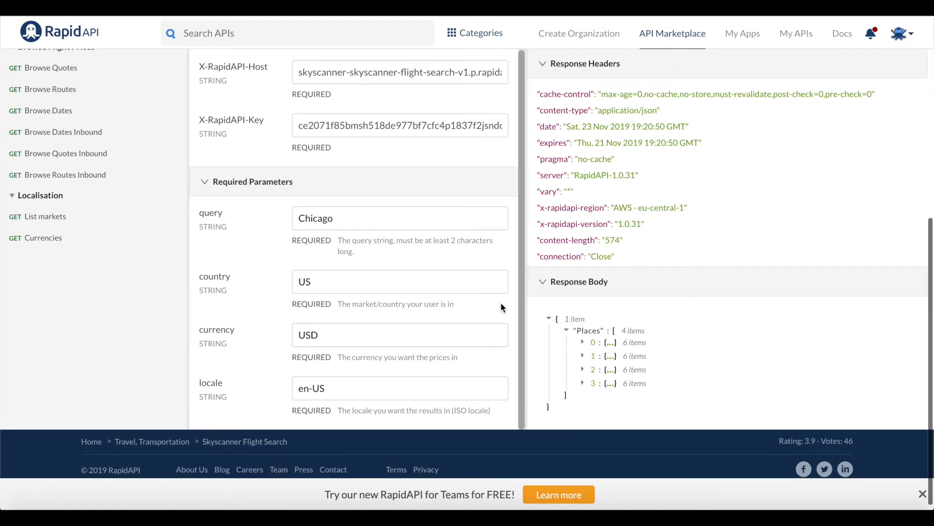
scroll(617, 350, "down", 1)
left_click(583, 335)
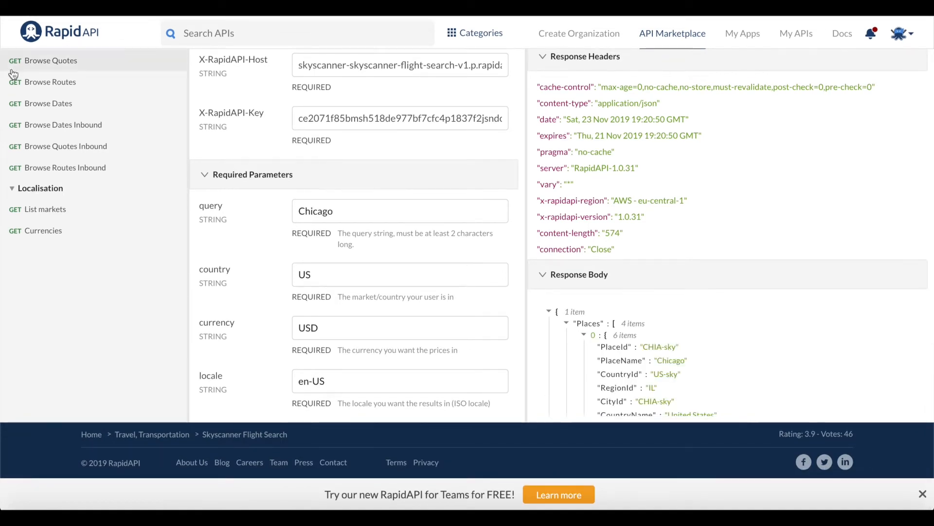
scroll(598, 265, "down", 1)
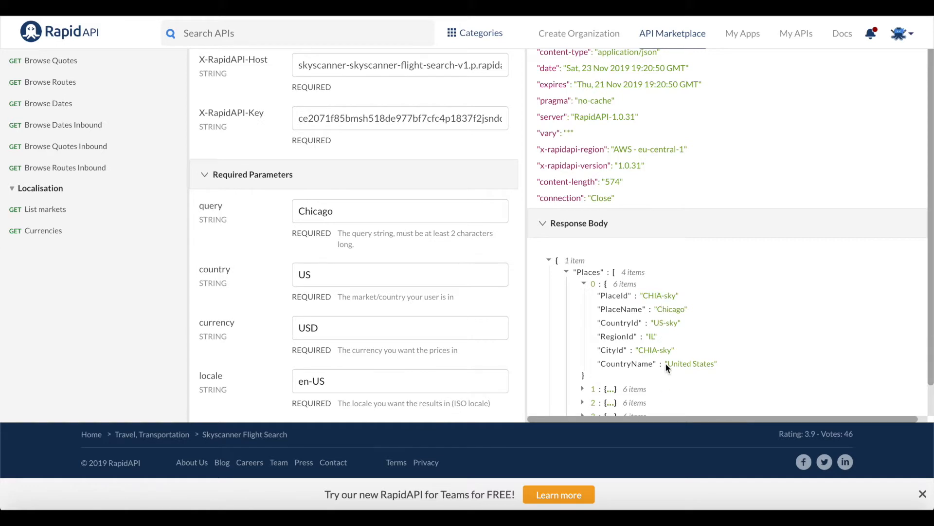
triple_click(644, 296)
left_click(673, 296)
left_click_drag(674, 296, 656, 295)
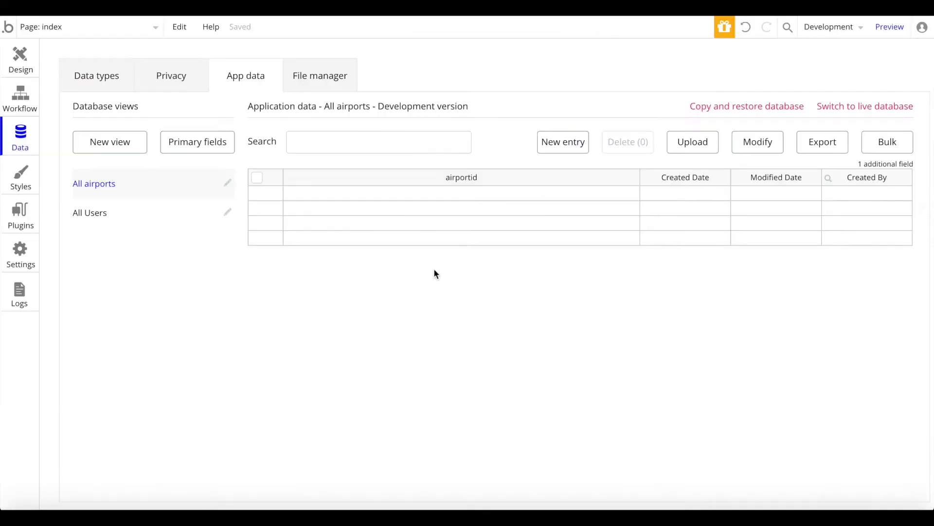
Step: Switch back to Bubble and create an airport entry with the airportid "CHIA-sky"
left_click(574, 140)
left_click(246, 111)
key("ctrl+v")
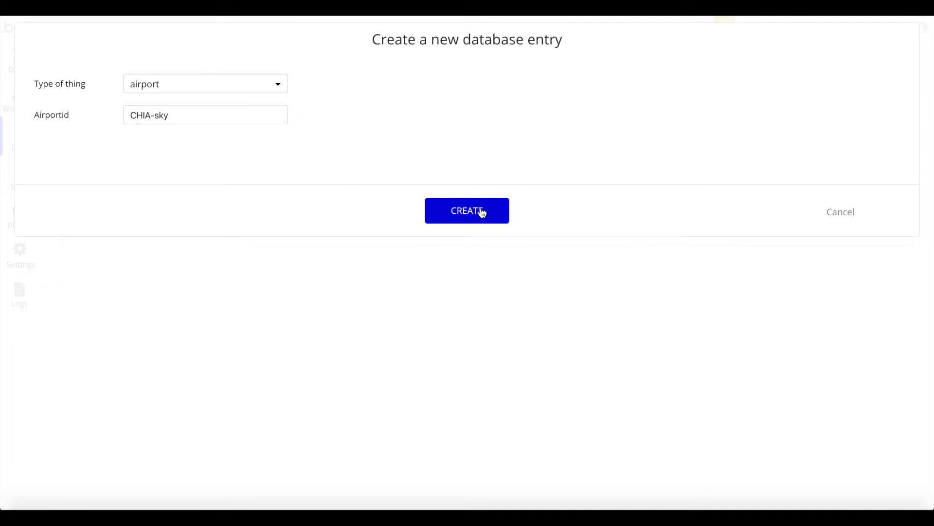
left_click(479, 212)
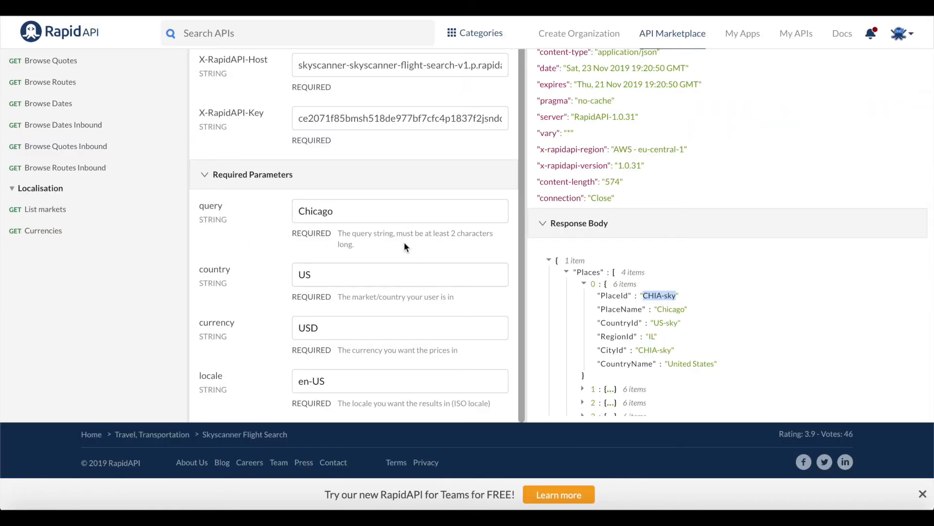
Step: Switch to RapidAPI and test the List Places endpoint with the query "New York"
double_click(338, 212)
type("Nee")
type(" York")
scroll(472, 133, "up", 5)
left_click(452, 63)
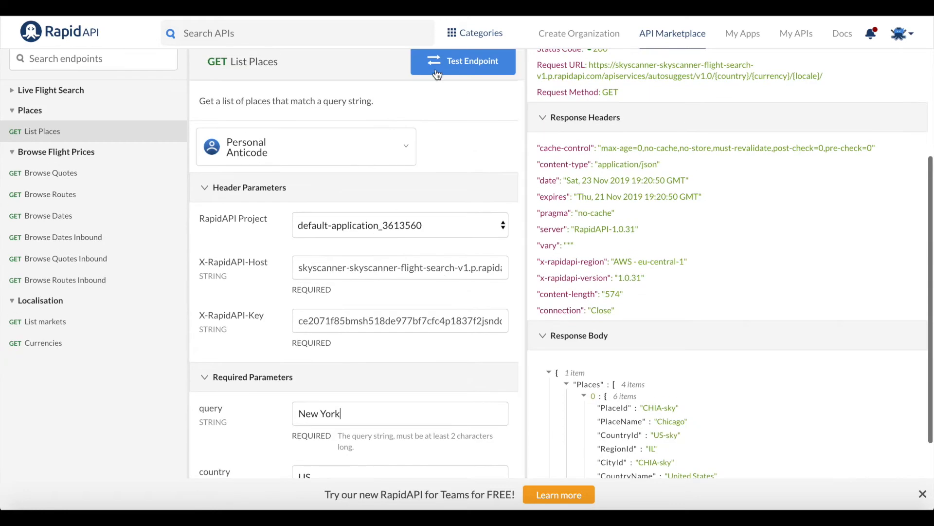
Step: Expand the New York John F. Kennedy place in the response body and copy its PlaceId "JFK-sky"
scroll(650, 308, "down", 3)
left_click(598, 383)
scroll(598, 380, "down", 1)
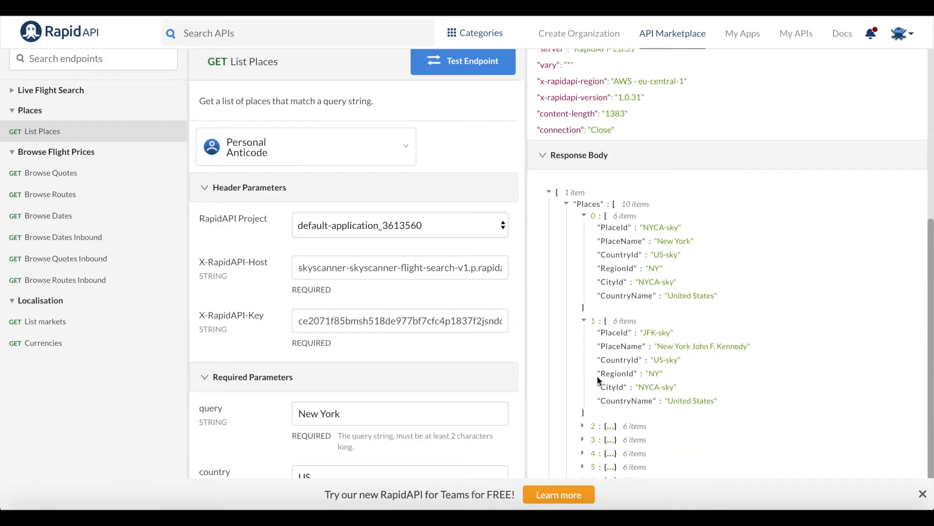
triple_click(652, 332)
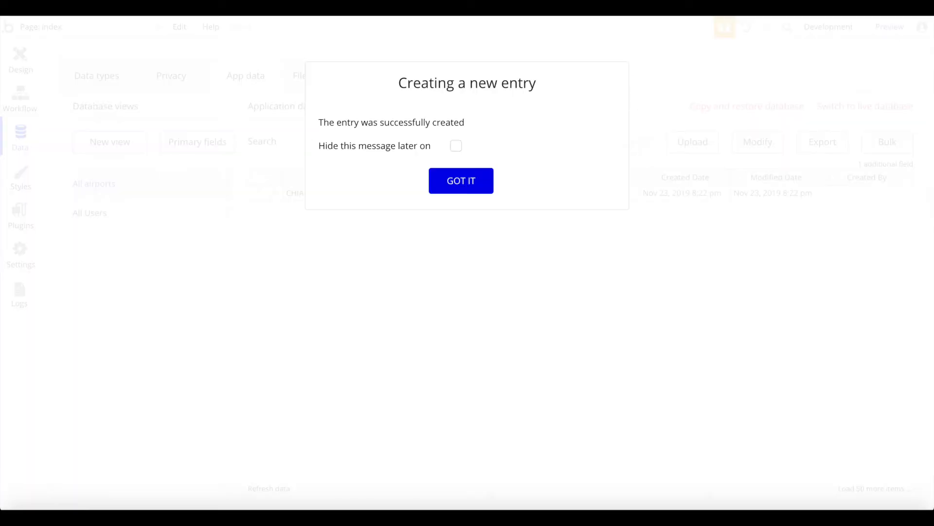
Step: Switch back to Bubble and create an airport entry with the airportid "JFK-sky"
left_click(470, 182)
left_click(554, 143)
left_click(216, 114)
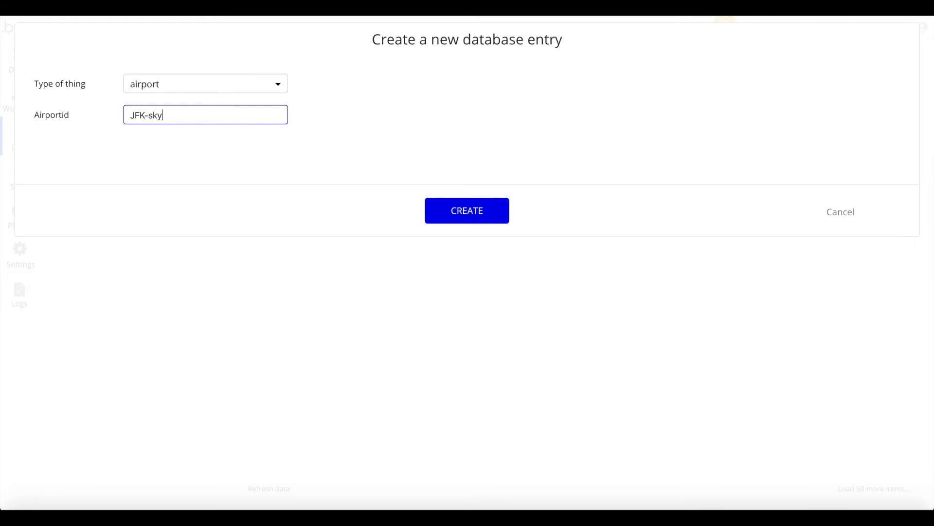
left_click(465, 210)
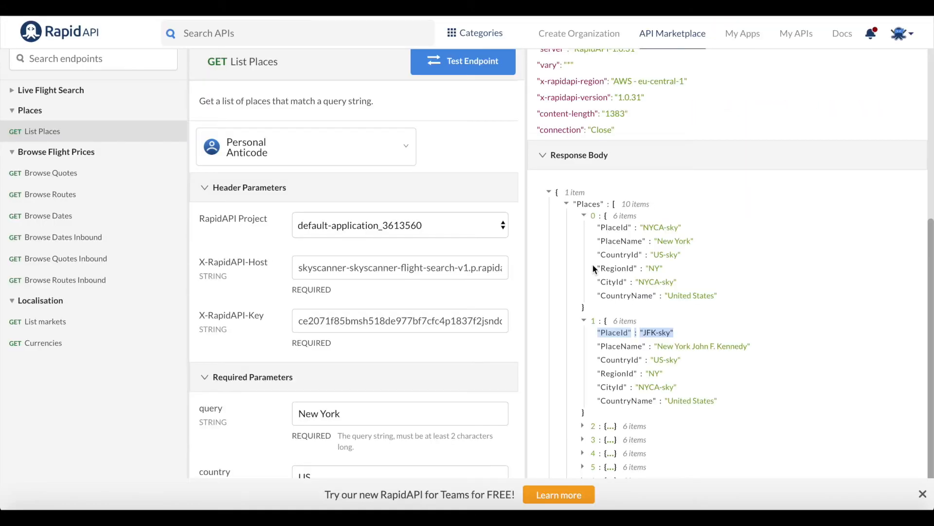
Step: Expand the third place in the New York response body to read its PlaceId
scroll(599, 267, "down", 1)
left_click(583, 392)
scroll(583, 395, "down", 1)
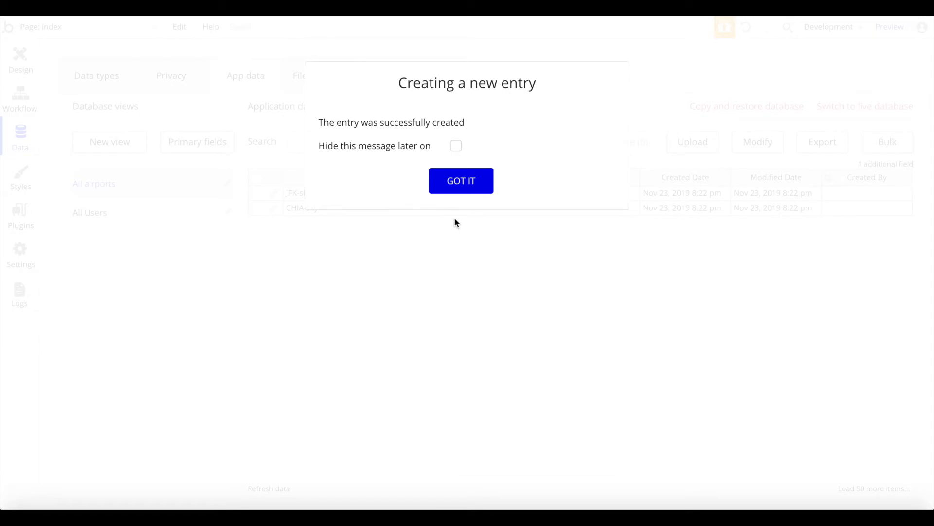
Step: Switch back to Bubble and create an airport entry with the airportid "EWR-sky"
left_click(461, 180)
left_click(563, 141)
left_click(242, 113)
type("EWR-s")
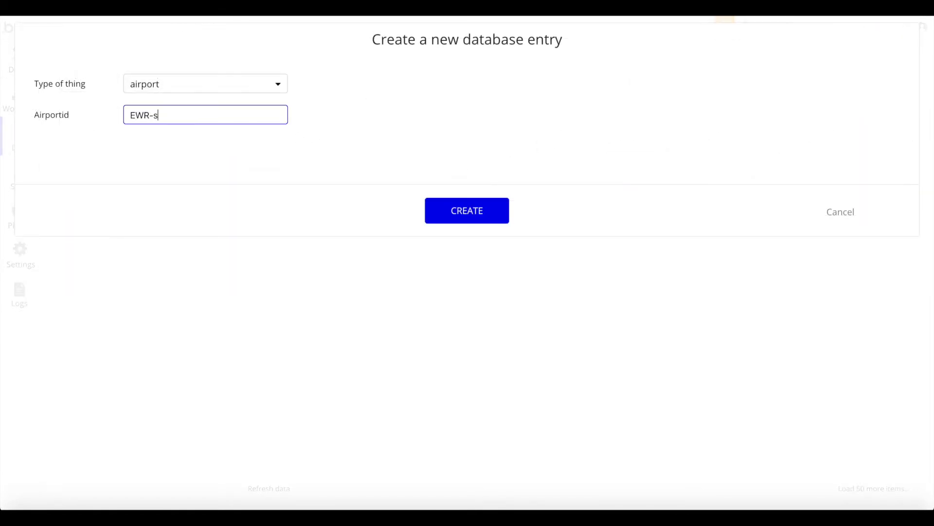
left_click(499, 218)
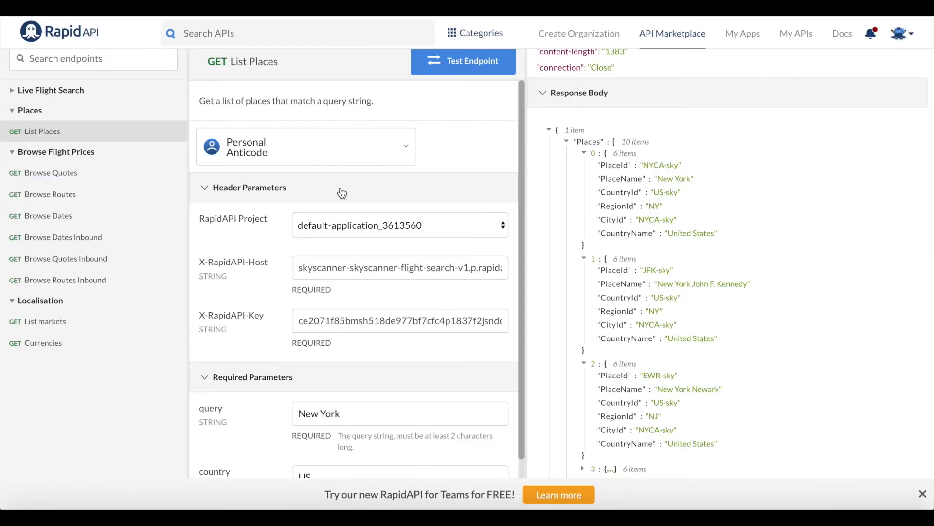
Step: Switch to RapidAPI and test the List Places endpoint with the query "San Francisco"
scroll(354, 275, "down", 2)
left_click_drag(341, 324, 298, 323)
type("San Drancisco")
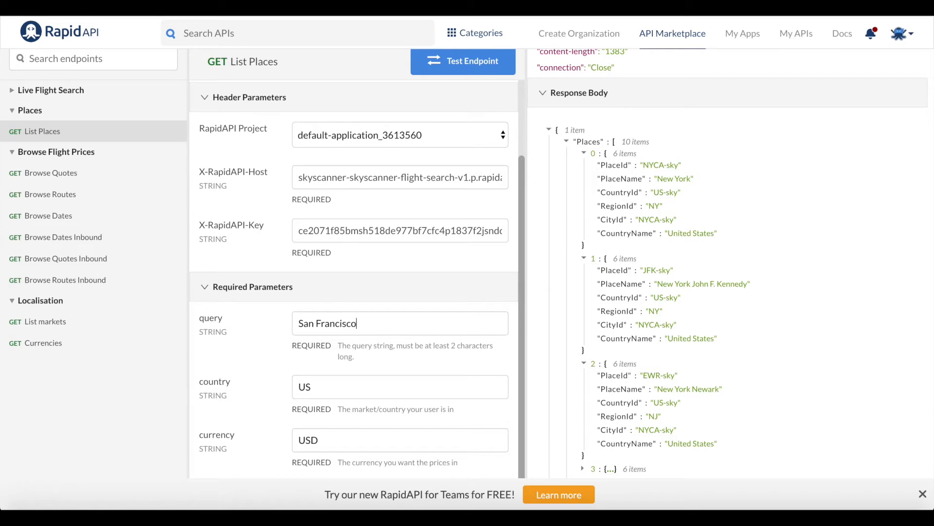
key("Return")
scroll(692, 265, "down", 2)
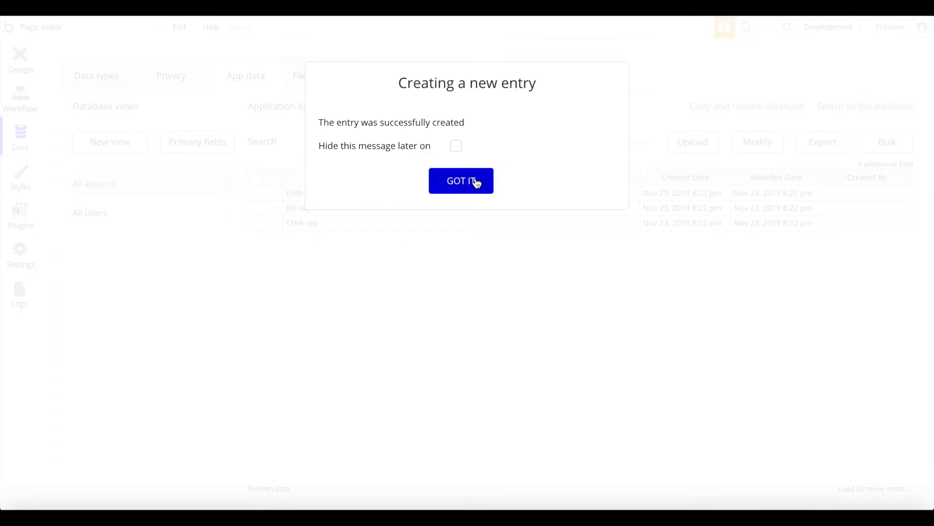
Step: Switch back to Bubble and create an airport entry with the airportid "SFO-sky"
left_click(477, 183)
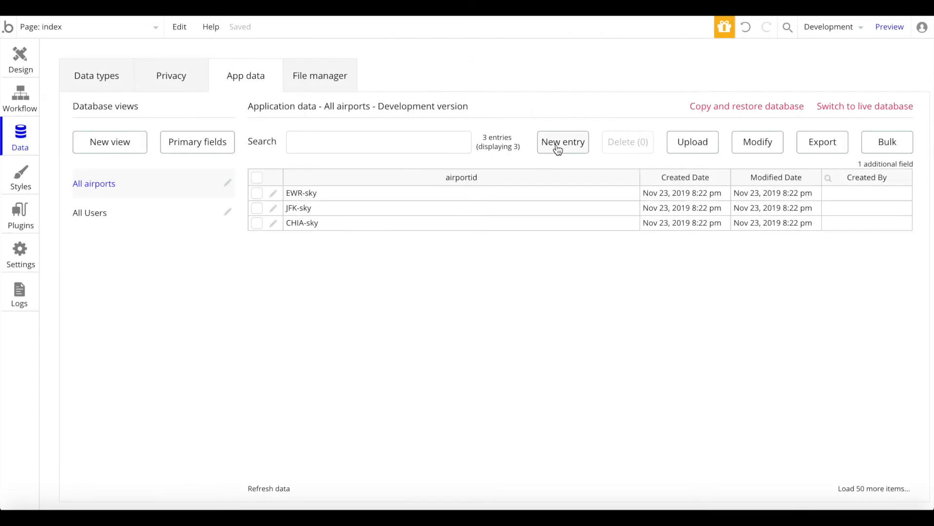
left_click(555, 146)
left_click(226, 113)
type("SFO-sky")
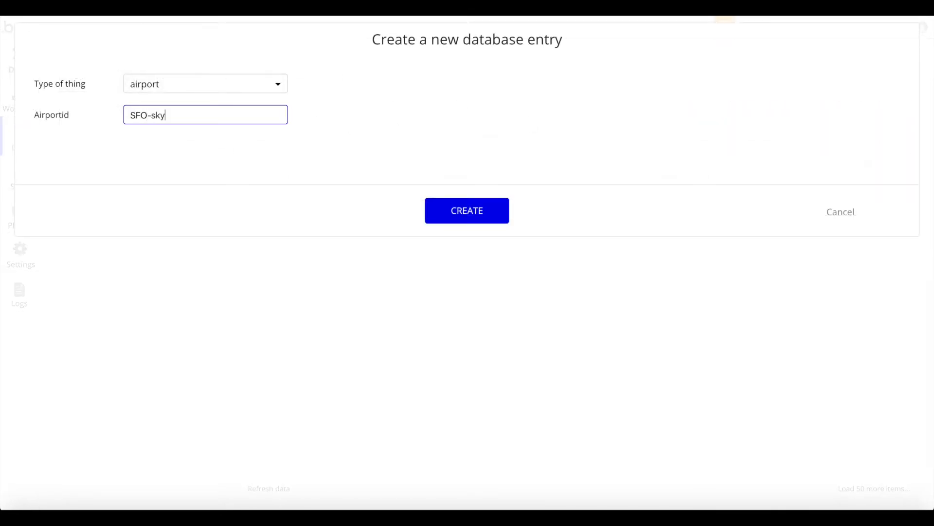
left_click(469, 215)
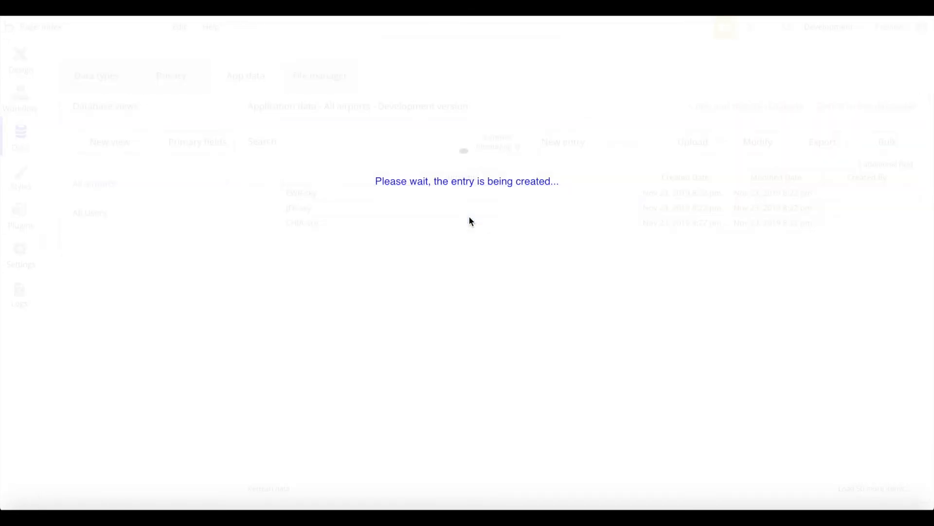
left_click(460, 182)
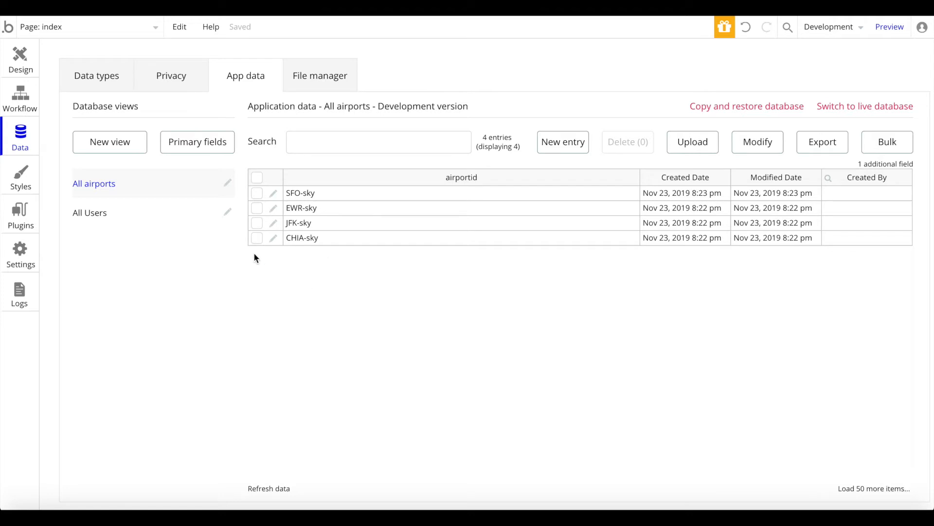
Step: In the page design, feed the search box under Where with a dynamic search for airports, searching the airportid field
left_click(17, 68)
left_click(549, 106)
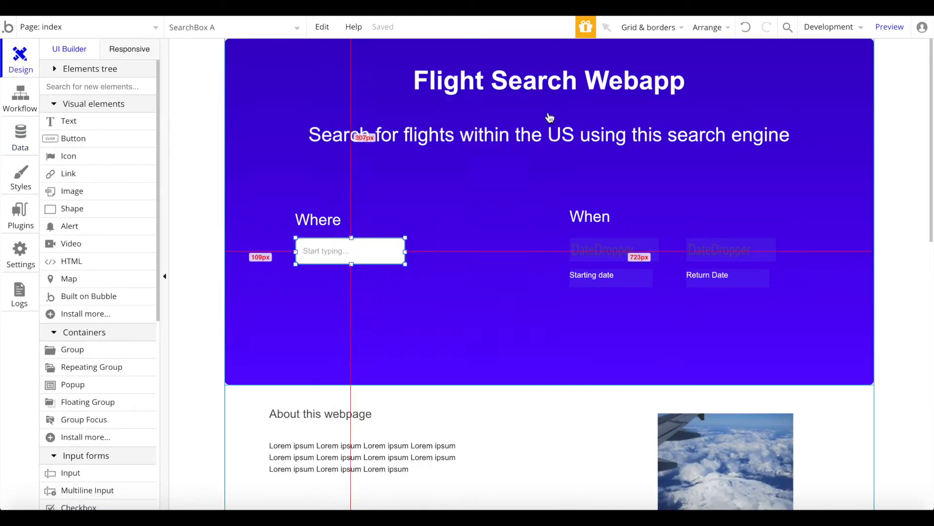
double_click(359, 258)
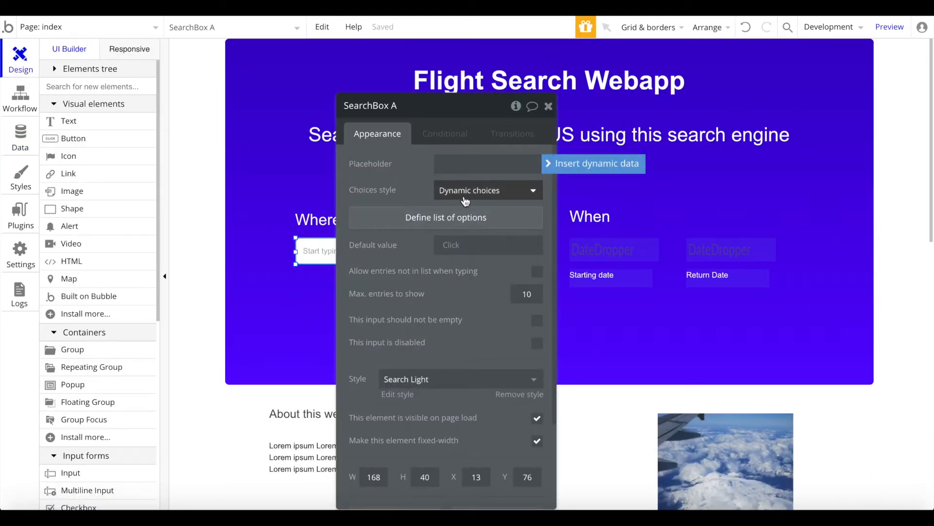
left_click(485, 219)
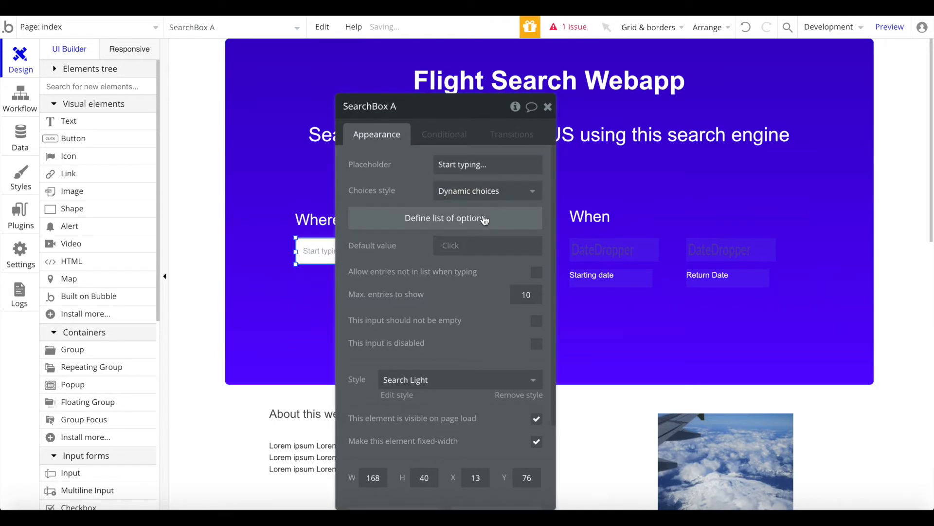
left_click(415, 218)
left_click(270, 136)
left_click(270, 184)
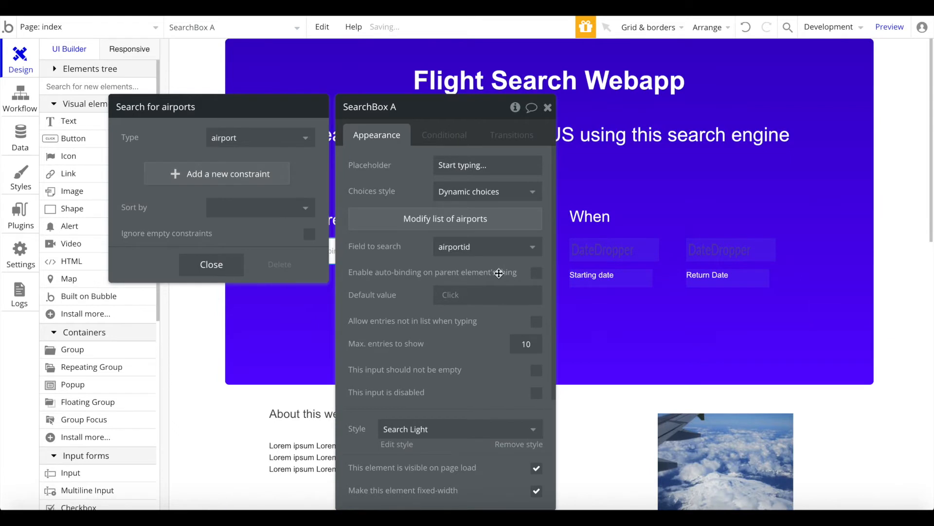
left_click(474, 266)
left_click(468, 265)
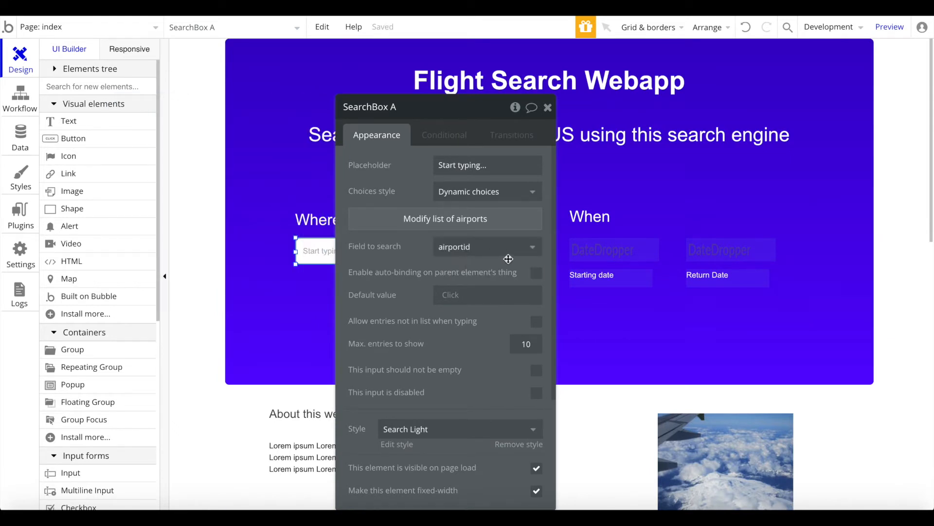
left_click(548, 108)
Step: Set the search box's placeholder to "Starting airport"
double_click(367, 250)
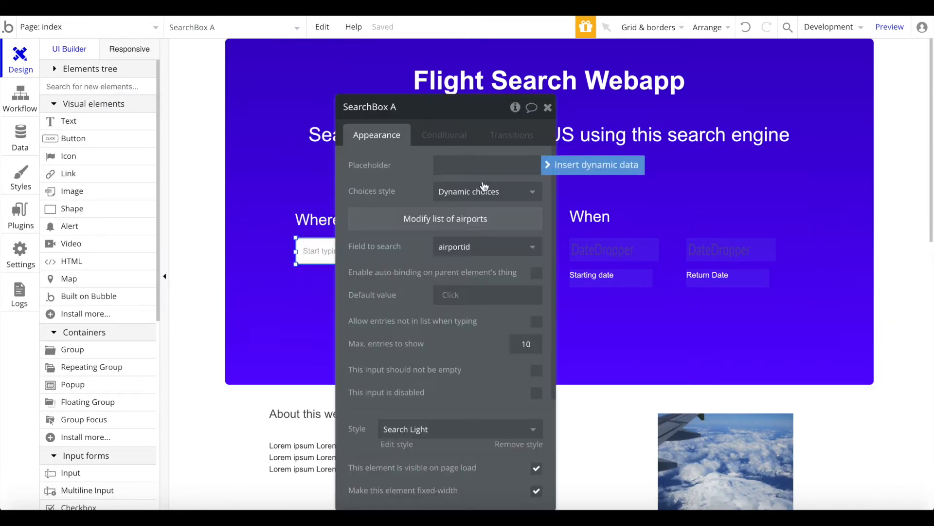
left_click(459, 164)
type("Startin")
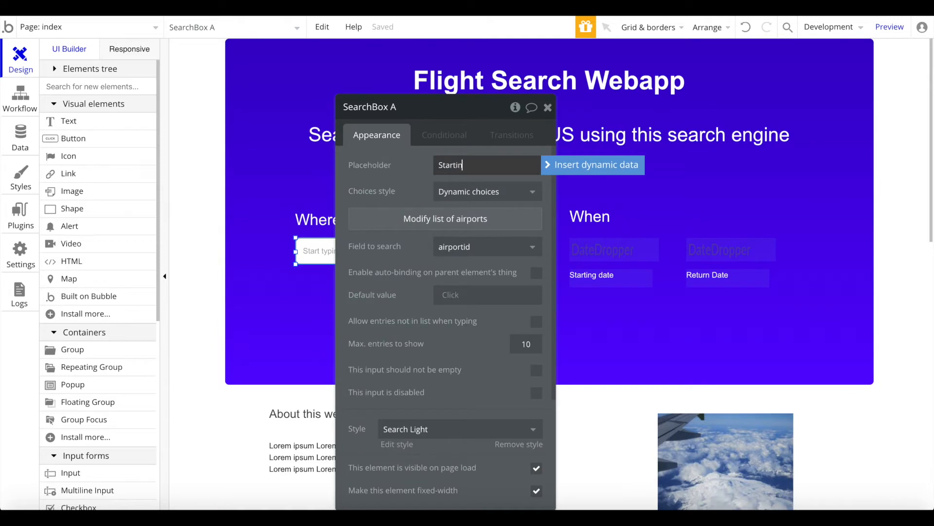
type("g airport")
left_click(548, 107)
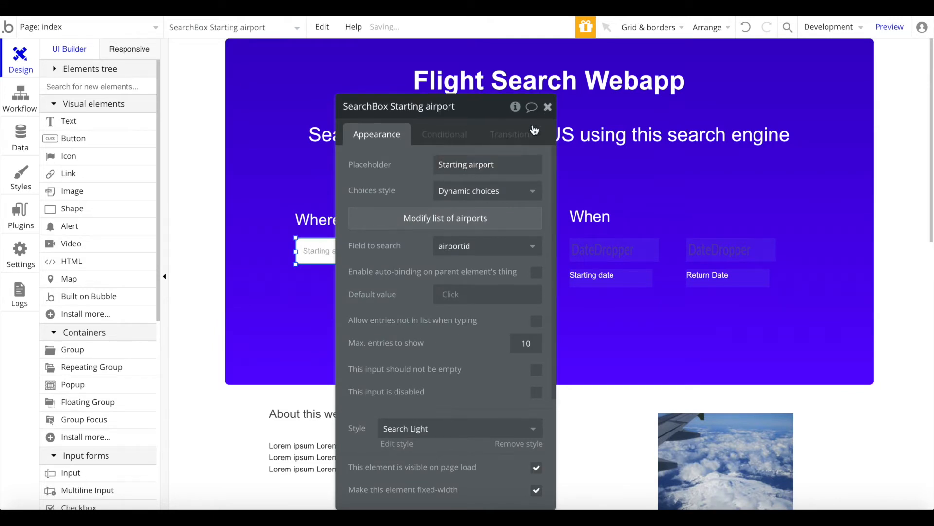
Step: Duplicate the Starting airport search box and align the copy beside the original under Where
key("ctrl+c")
key("ctrl+v")
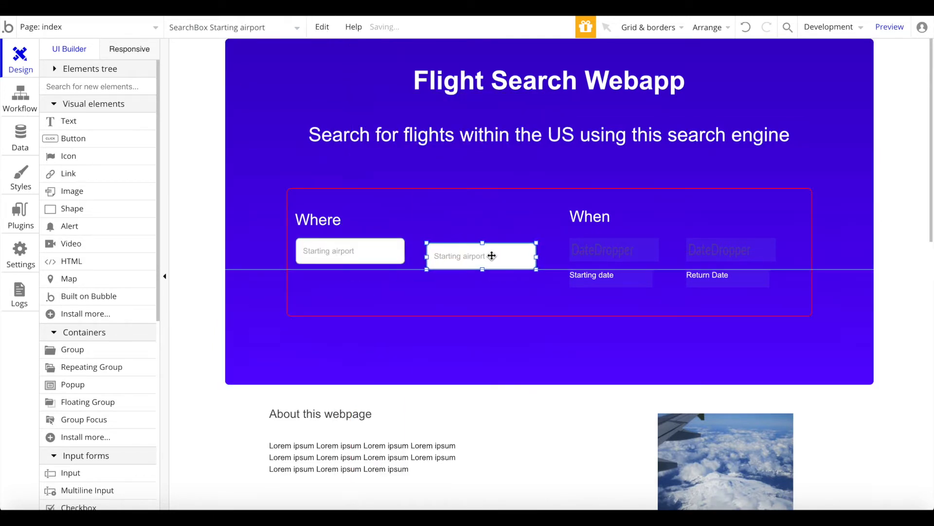
left_click(488, 250)
Step: Set the copied search box's placeholder to "Destination Airport"
double_click(489, 250)
left_click(679, 172)
type("Destina")
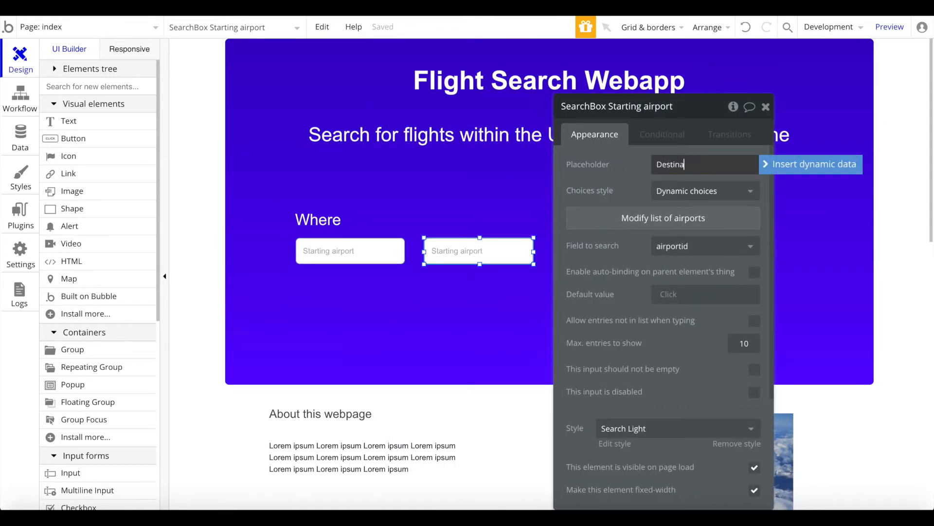
type("tion Ari")
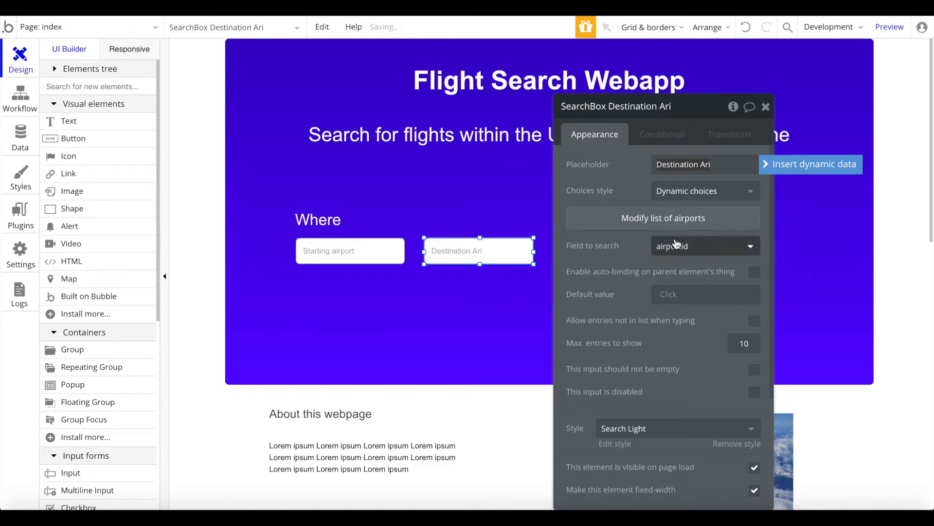
key("BackSpace")
key("BackSpace")
type("irport")
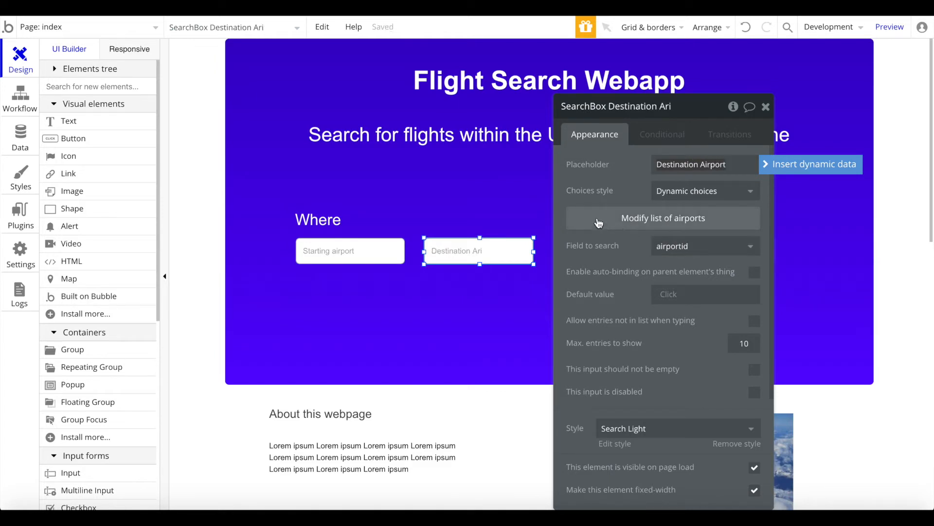
left_click(766, 106)
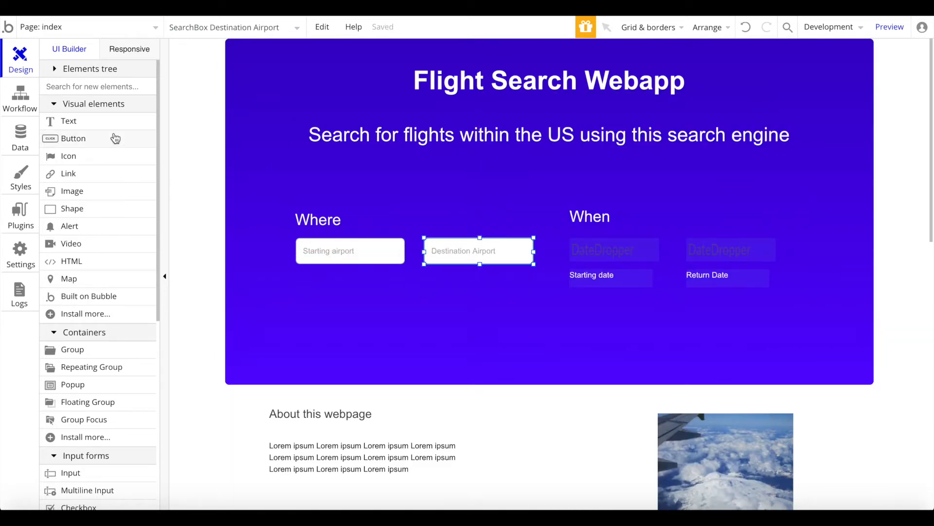
Step: Add a button about 154 by 33 px below the search fields and center it horizontally
left_click(72, 138)
left_click(538, 344)
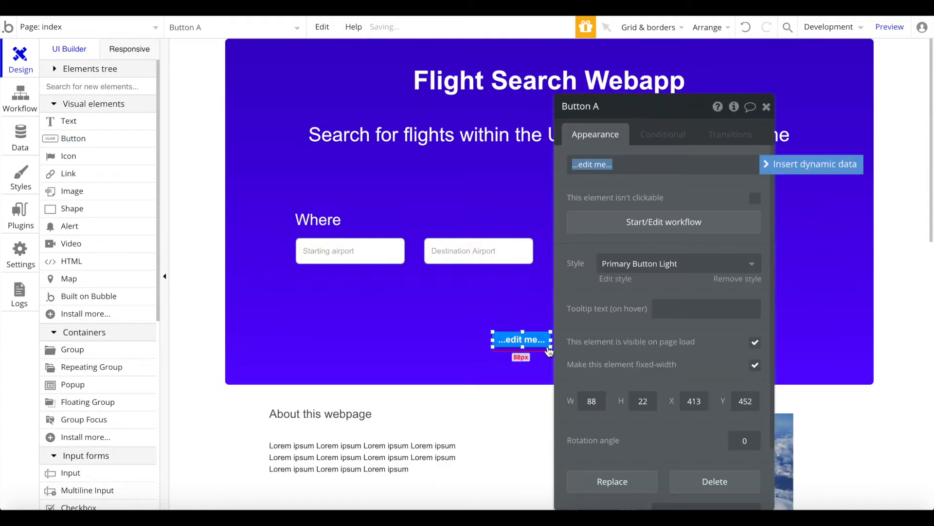
left_click(766, 106)
left_click_drag(551, 347, 596, 354)
right_click(555, 352)
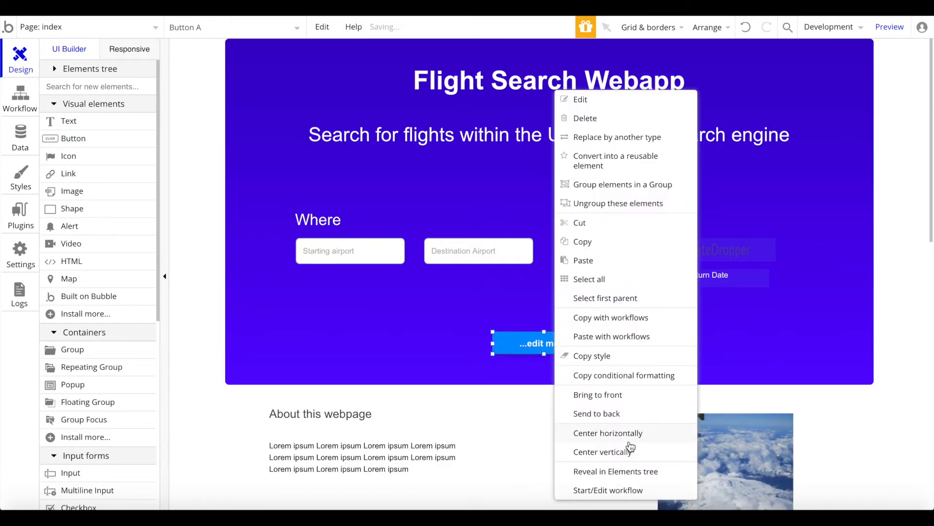
left_click(628, 450)
Step: Label the new button "Search"
double_click(545, 347)
type("Search")
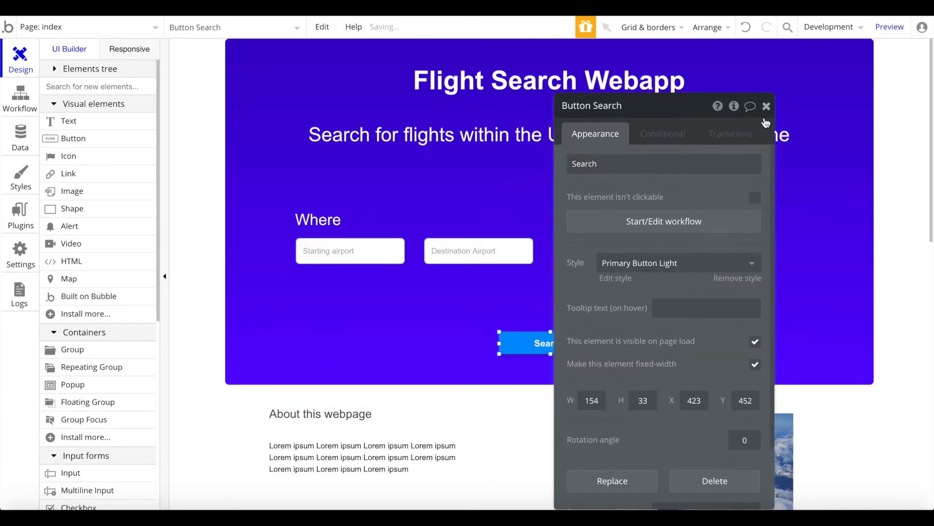
left_click(767, 107)
Step: Remove the Search button's predefined style and set its flat background color to orange #F6BD57
double_click(554, 347)
left_click(684, 273)
left_click(733, 329)
left_click(669, 476)
left_click(678, 498)
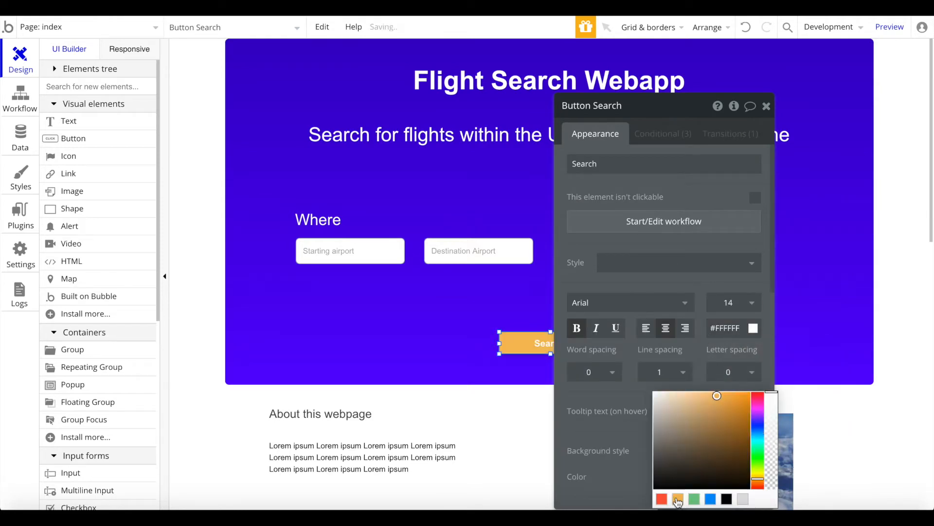
scroll(703, 307, "down", 5)
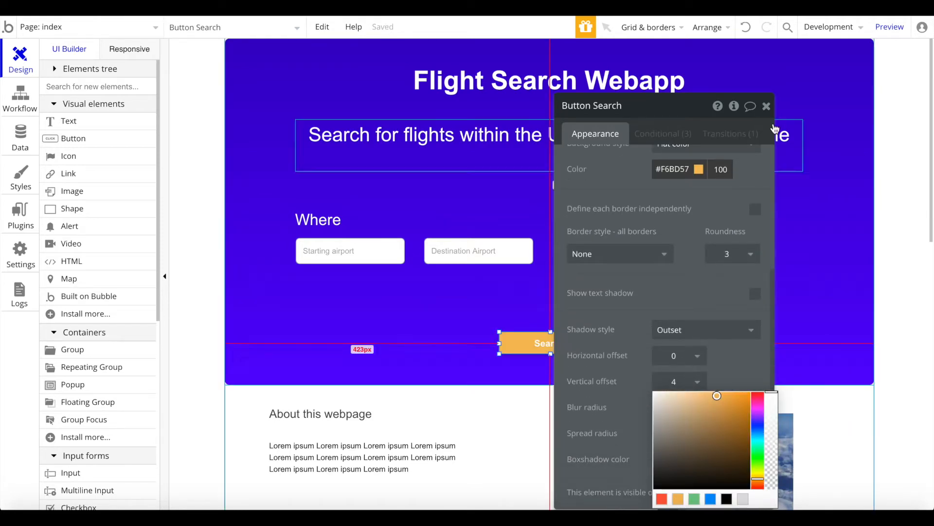
left_click(767, 106)
left_click(920, 271)
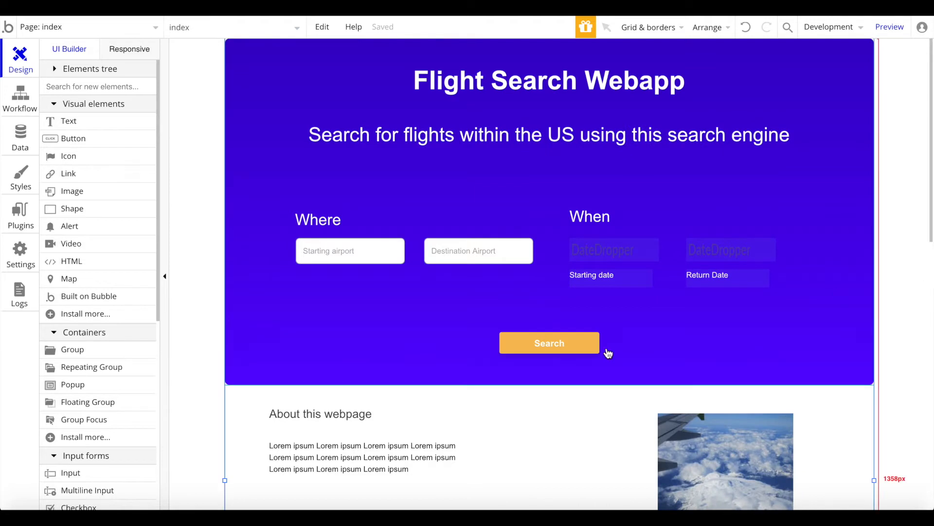
left_click(548, 347)
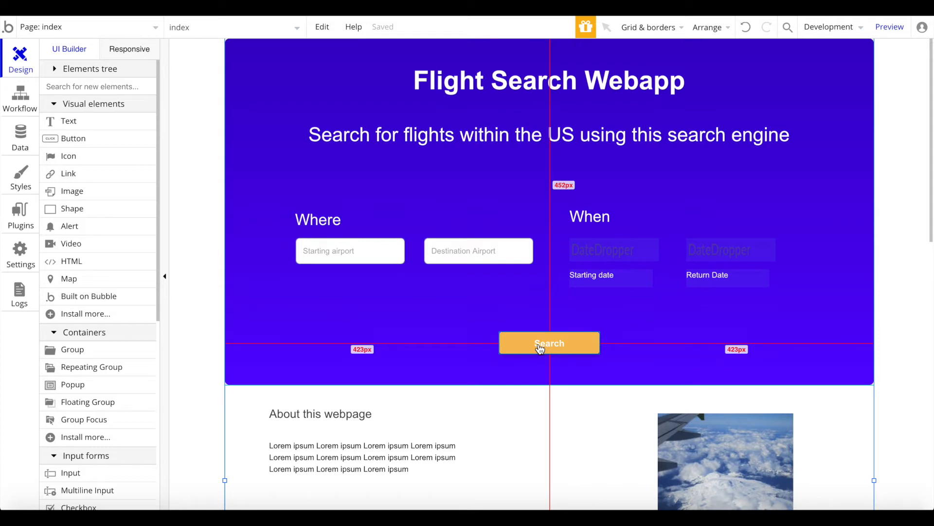
left_click(522, 276)
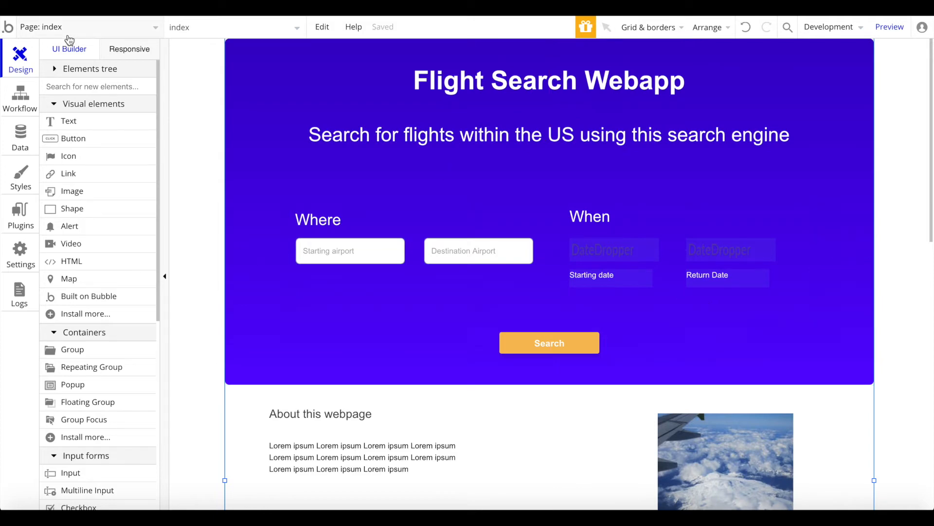
Step: Create a new page named "search" without cloning an existing page
left_click(68, 34)
left_click(73, 111)
type("search")
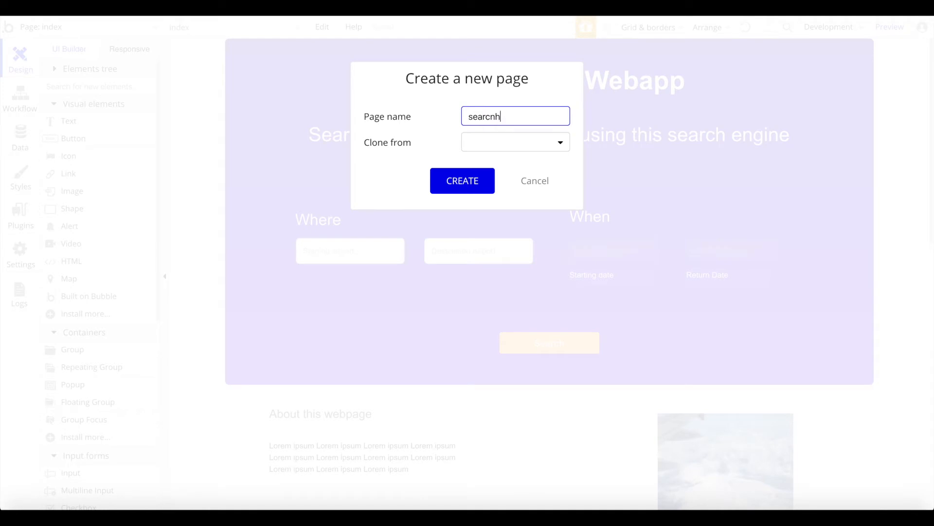
left_click(440, 179)
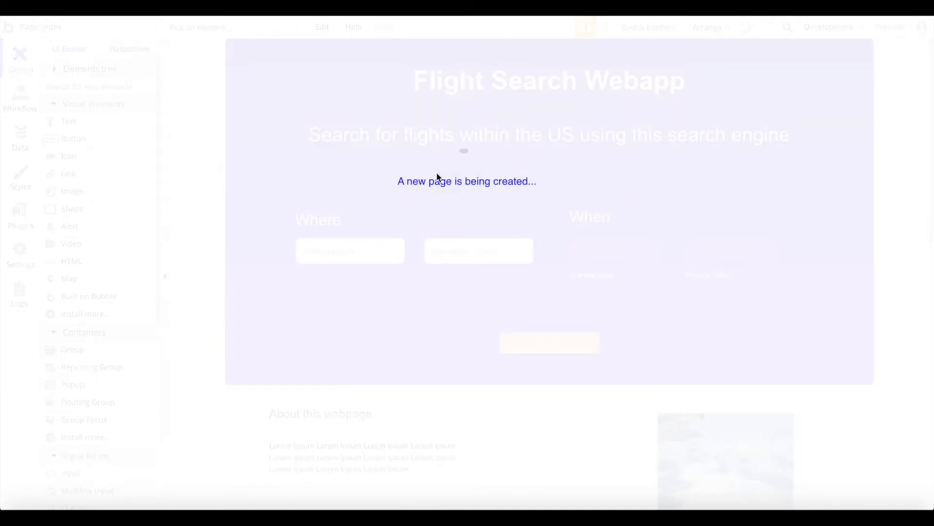
Step: Return to the index page and start a workflow for when the Search button is clicked
left_click(73, 26)
left_click(54, 70)
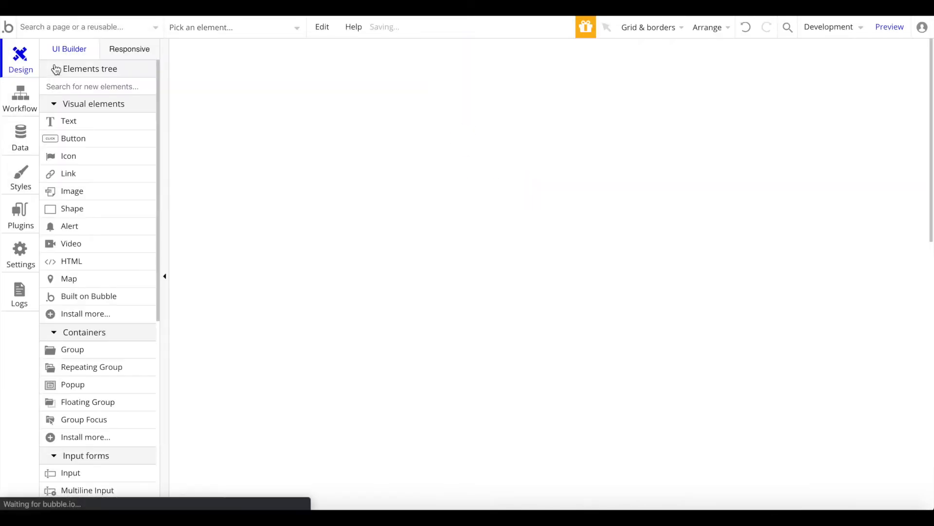
scroll(524, 293, "down", 2)
double_click(550, 254)
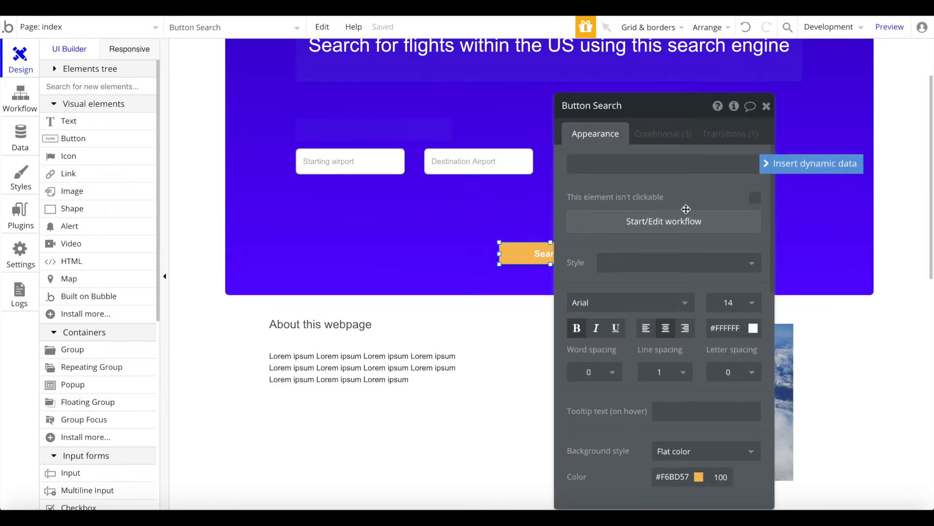
left_click(684, 221)
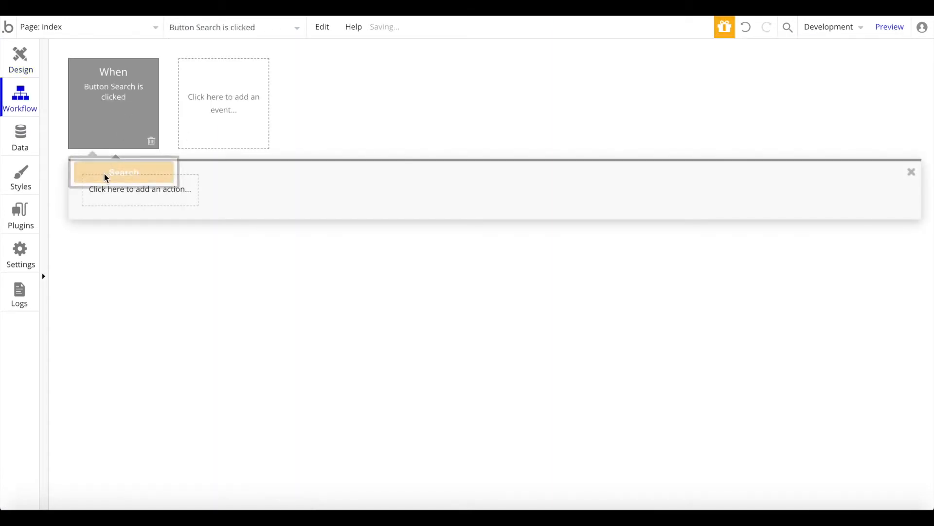
Step: Add a Go to page action with destination search, and enable sending more parameters with one blank parameter
left_click(104, 181)
mouse_move(115, 237)
left_click(229, 216)
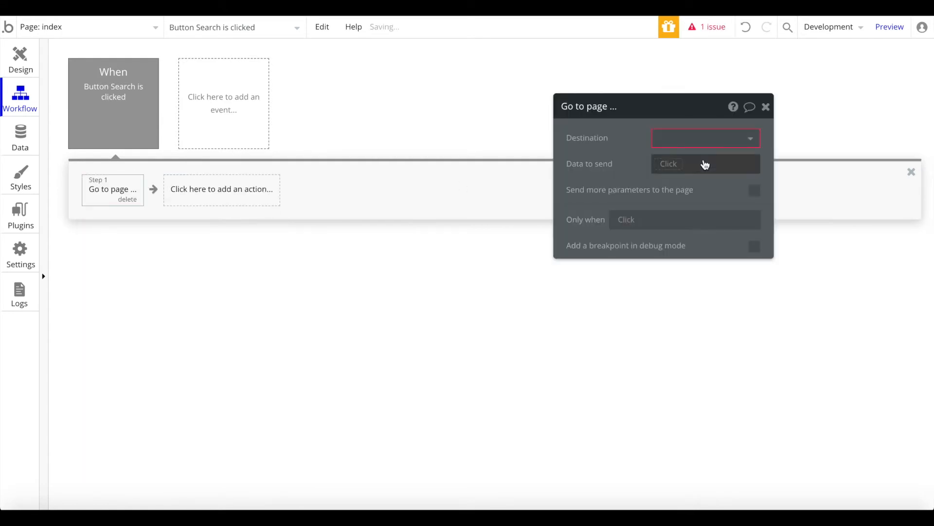
left_click(682, 141)
left_click(674, 178)
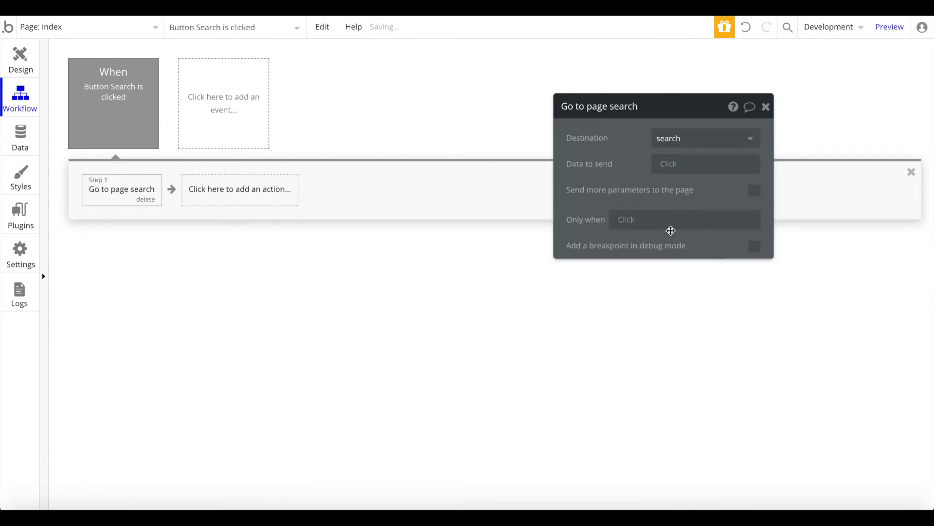
left_click(754, 191)
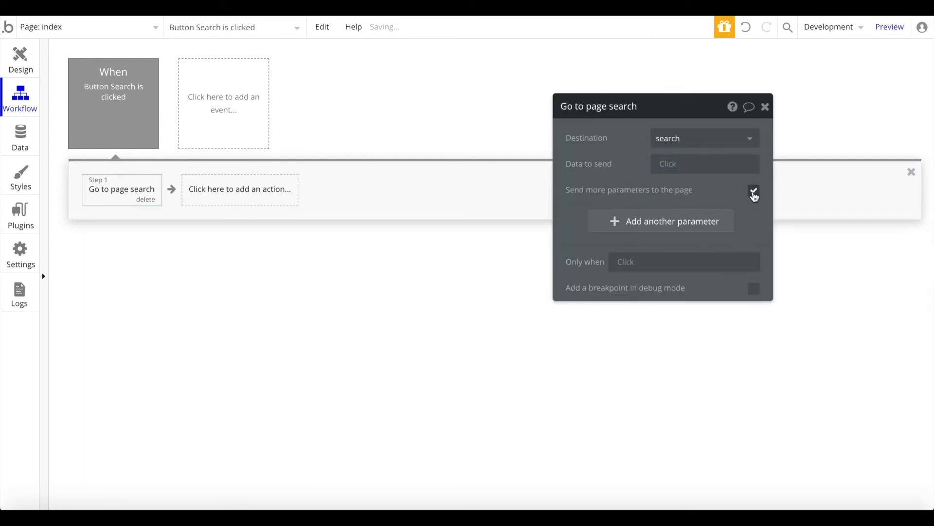
left_click(653, 227)
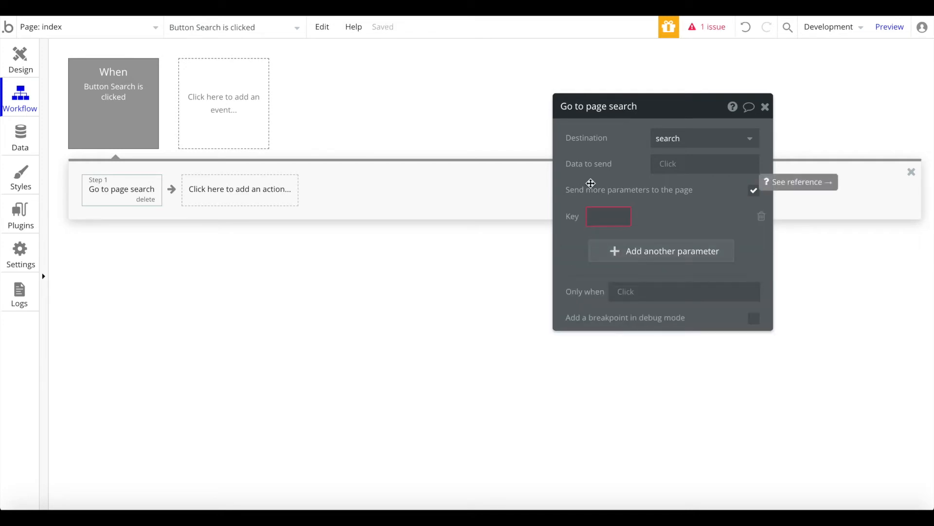
Step: Switch to the RapidAPI Skyscanner documentation and examine the parameters required by the Browse Routes endpoint
left_click(165, 9)
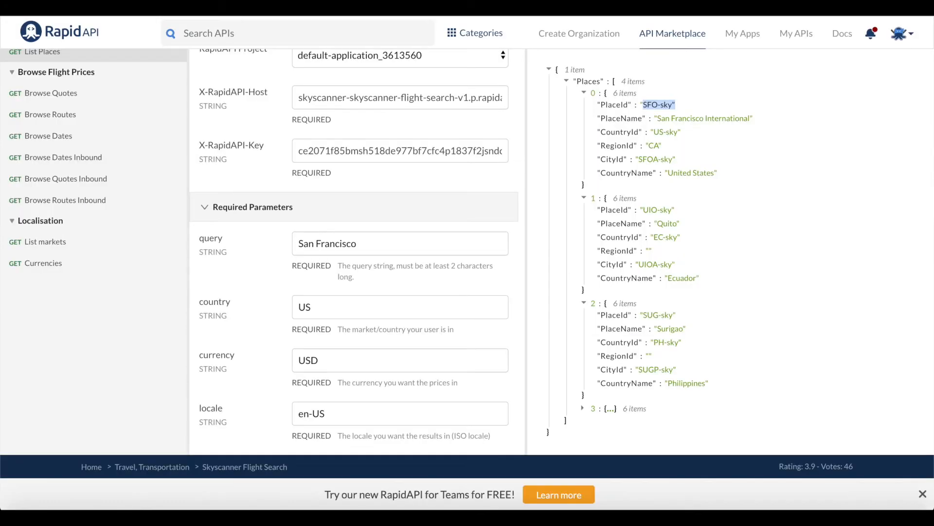
scroll(298, 380, "down", 2)
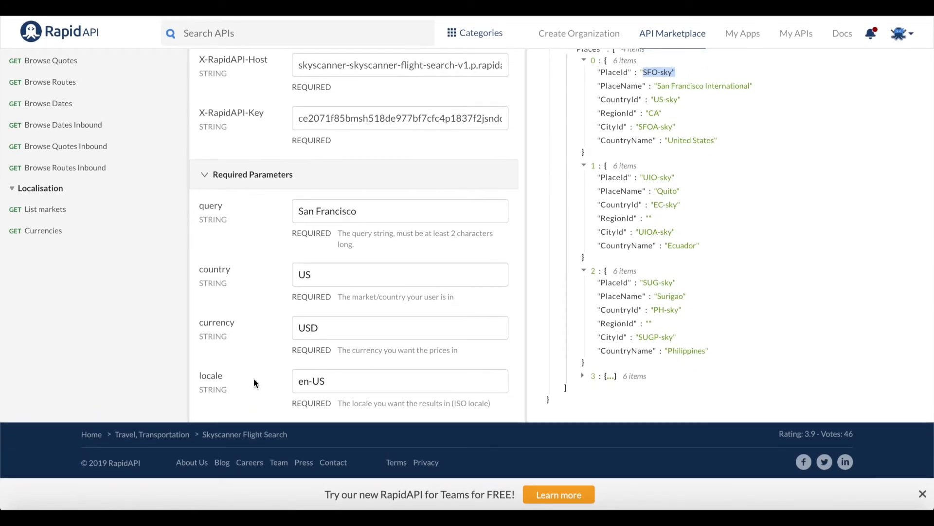
scroll(86, 191, "up", 2)
left_click(65, 192)
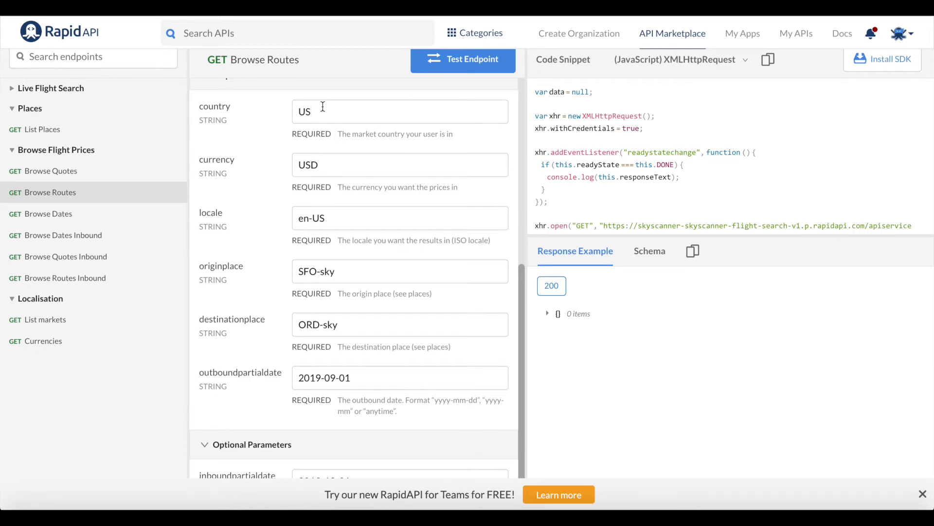
key("ctrl+a")
left_click(307, 219)
key("ctrl+a")
left_click(298, 158)
left_click_drag(352, 163, 191, 164)
left_click(246, 207)
scroll(246, 206, "down", 1)
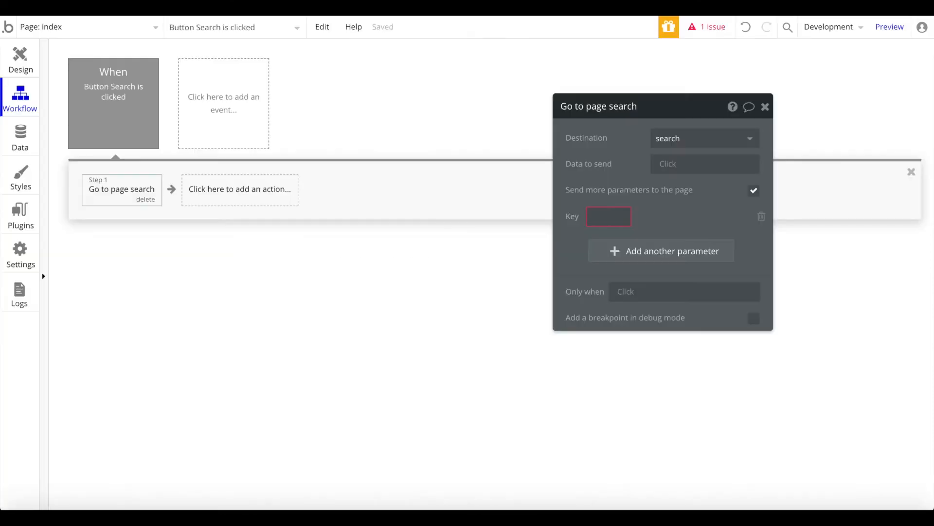
Step: In Bubble, name the first page parameter's key "startingairport"
left_click(606, 216)
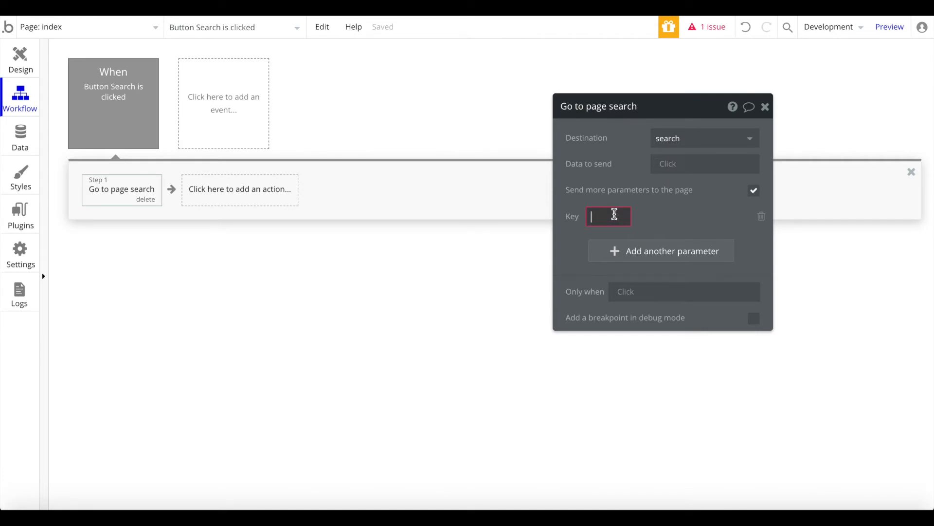
type("starti")
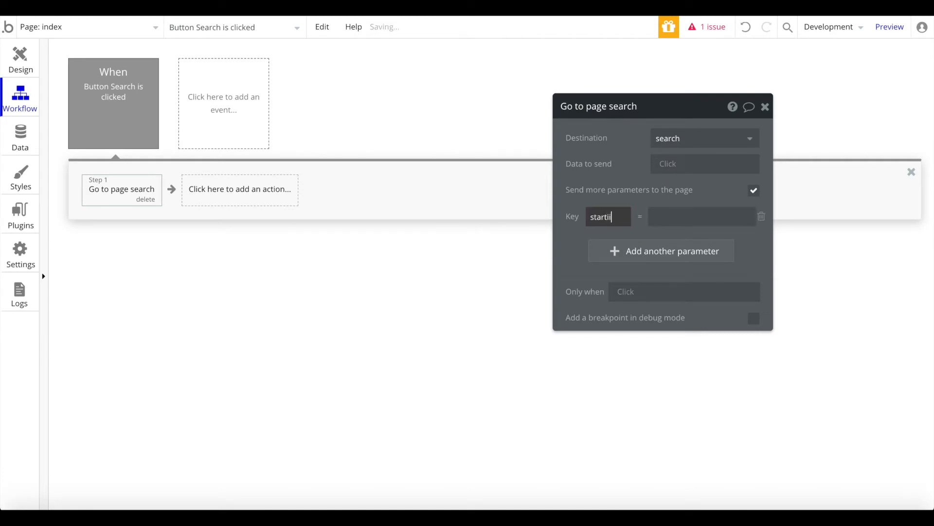
type("ngairport")
left_click(673, 214)
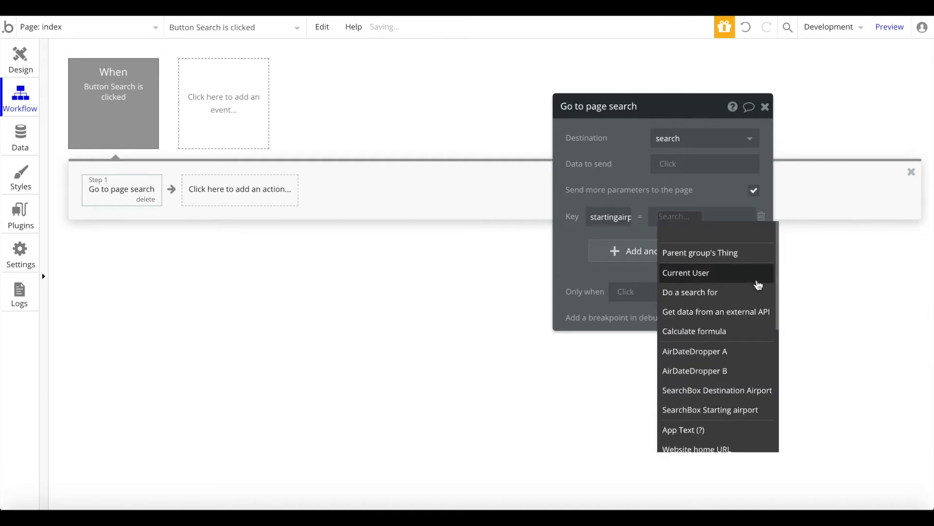
left_click(622, 217)
type("a")
Step: Rename the first parameter's key "sair" and set its value to SearchBox Starting airport's value's airportid
key("ctrl+a")
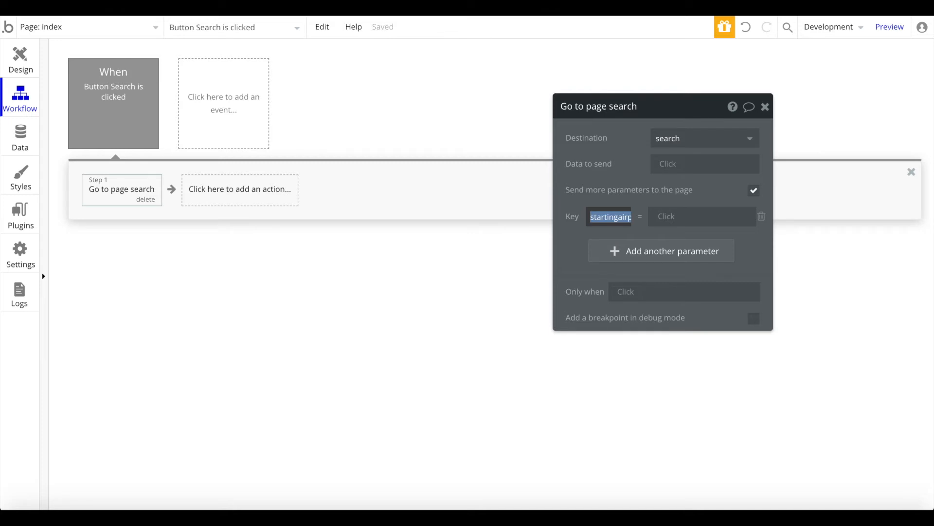
type("sair")
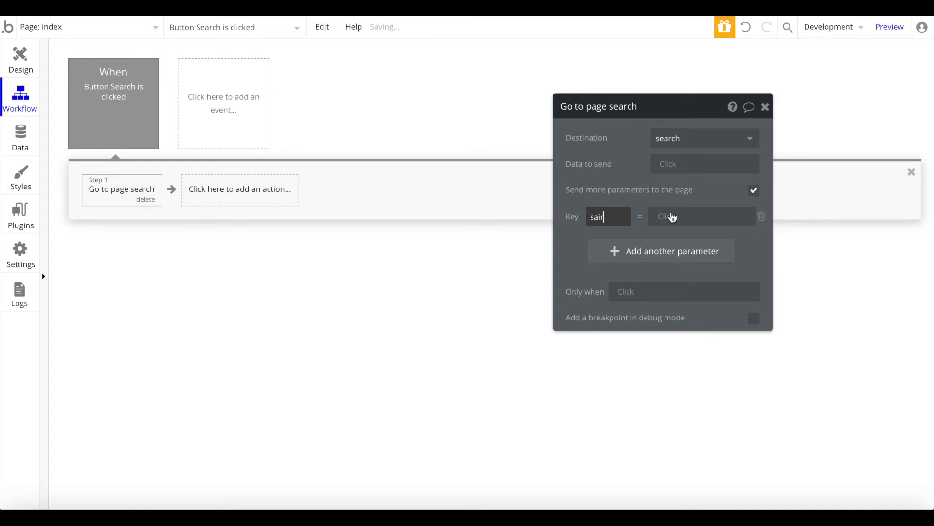
left_click(673, 217)
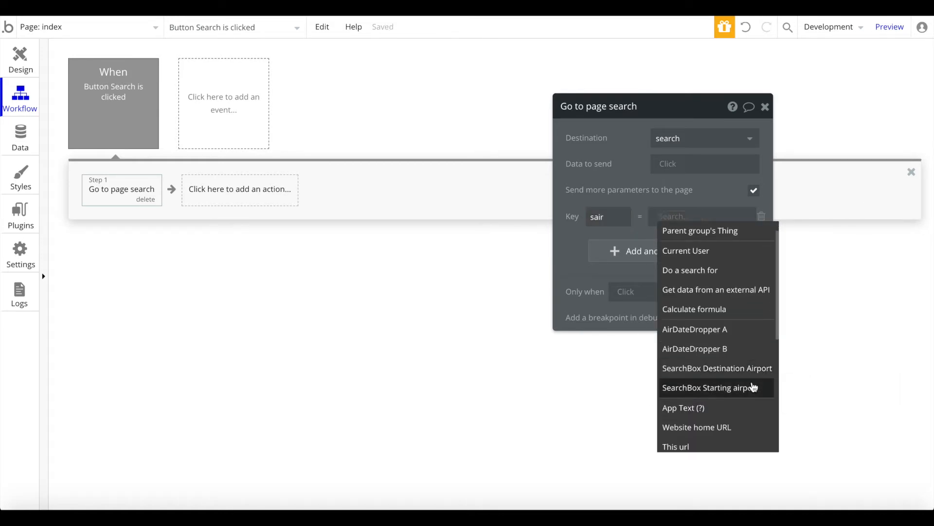
left_click(745, 388)
left_click(705, 244)
left_click(614, 240)
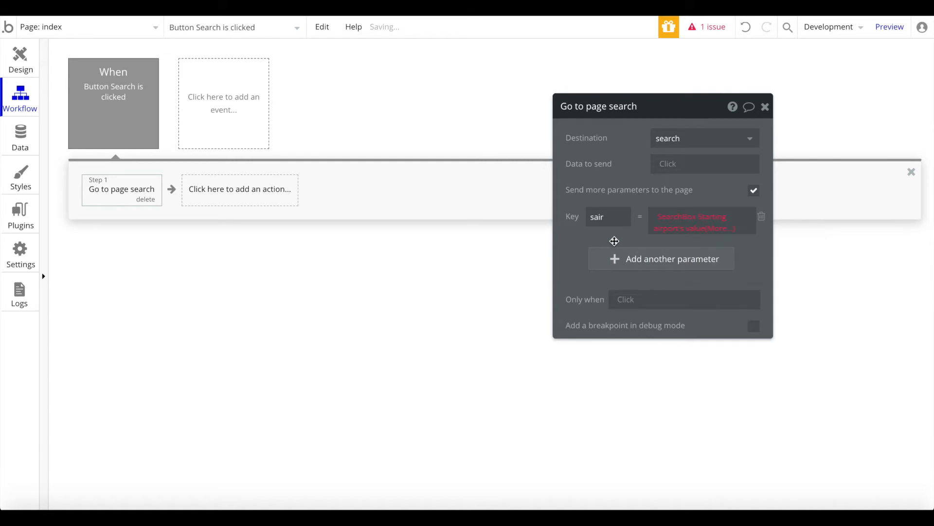
left_click(730, 223)
left_click(722, 253)
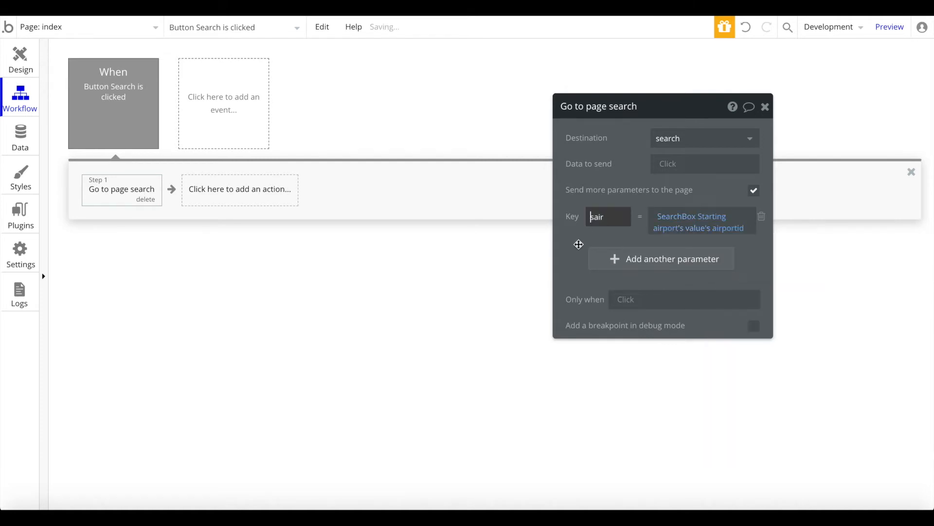
Step: Add a second parameter with key "eir" and value SearchBox Destination Airport's value's airportid
left_click(633, 258)
left_click(613, 262)
type("enai")
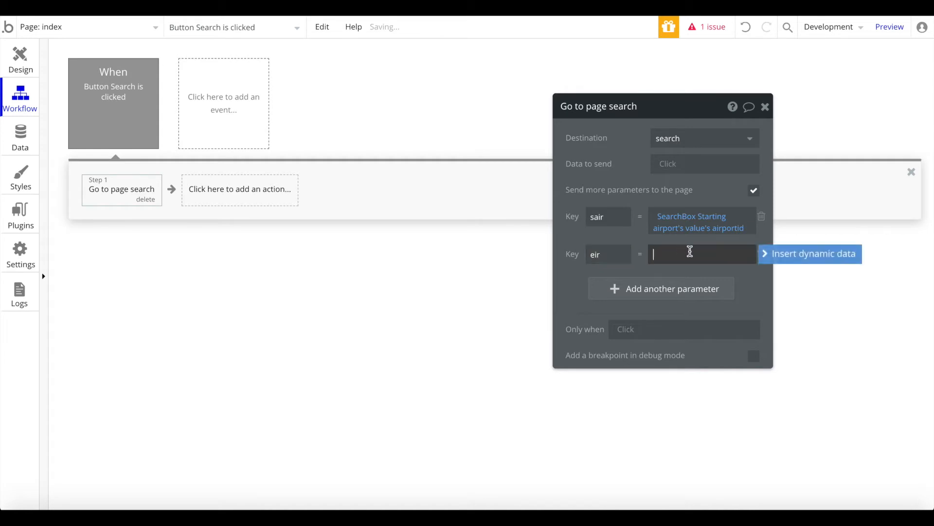
left_click(807, 253)
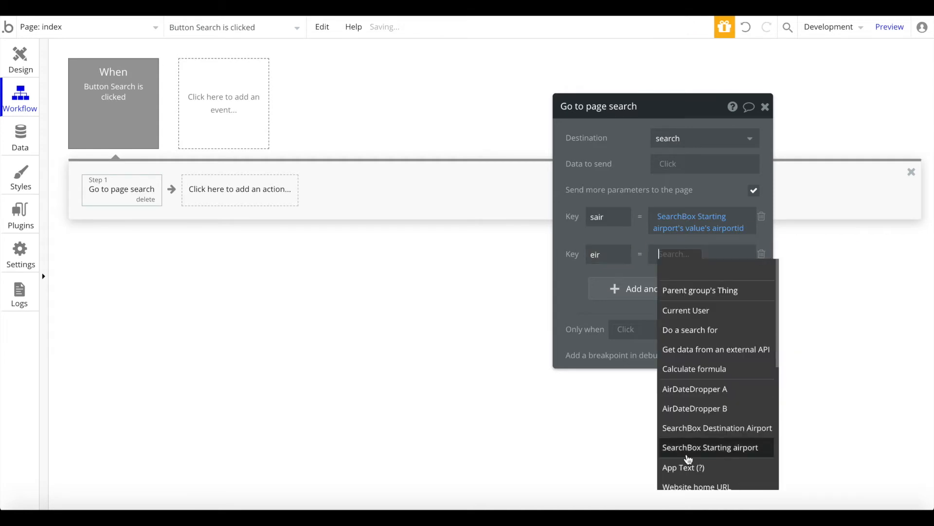
left_click(744, 430)
left_click(732, 289)
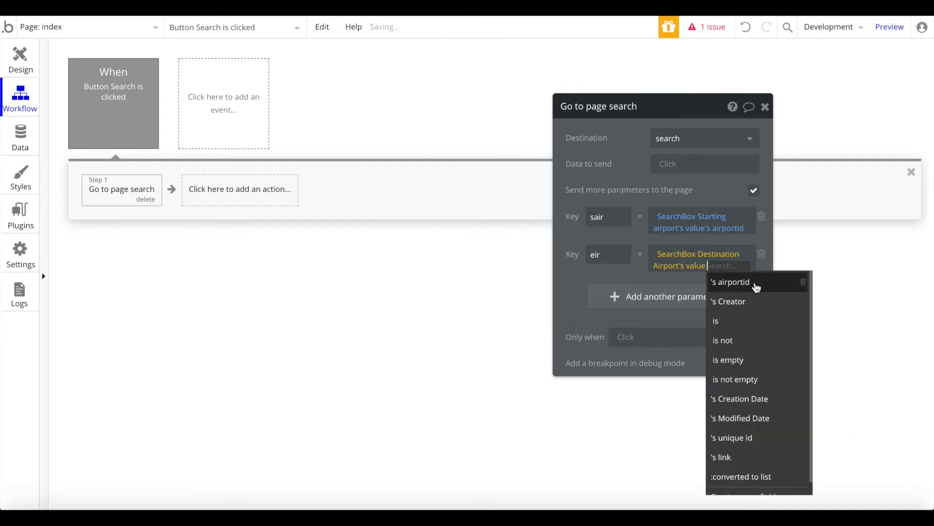
left_click(754, 282)
Step: Add a third parameter with key "start" and value AirDateDropper A's value
left_click(642, 296)
left_click(598, 291)
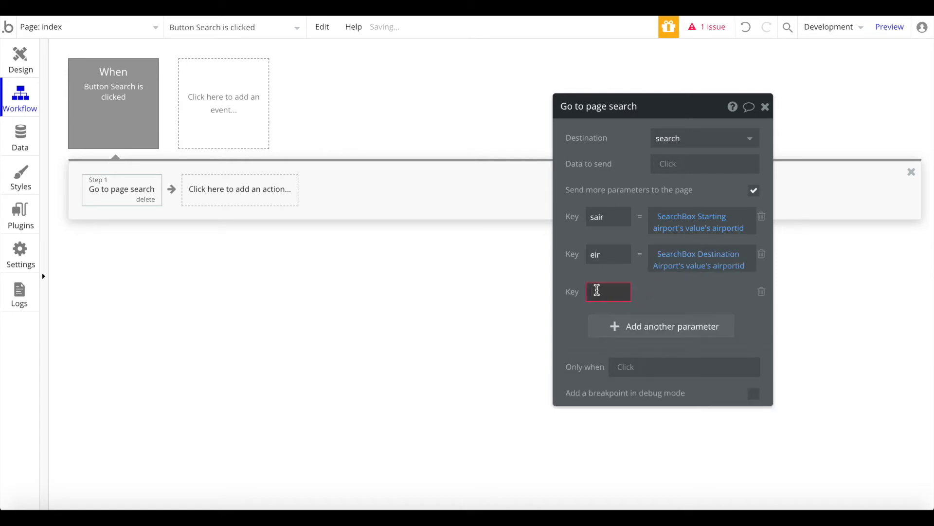
type("start")
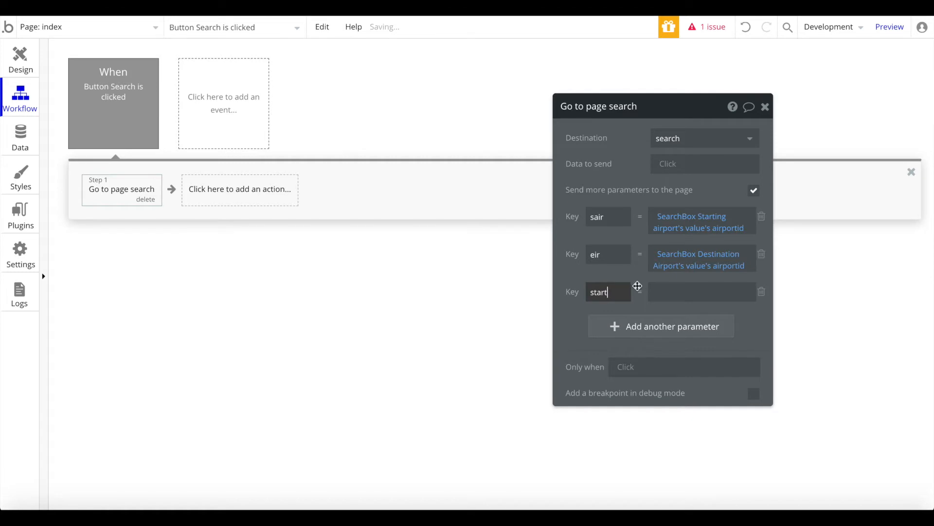
left_click(653, 291)
left_click(797, 292)
scroll(723, 465, "down", 2)
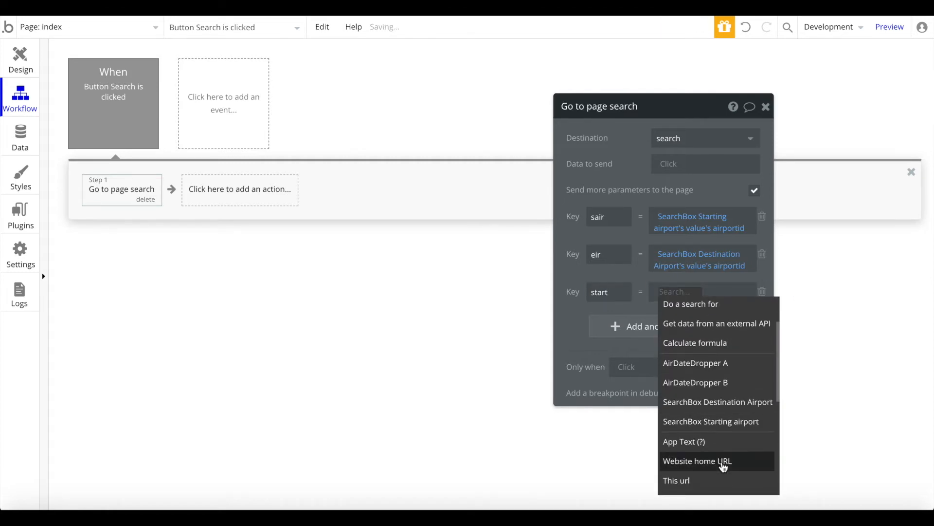
left_click(719, 362)
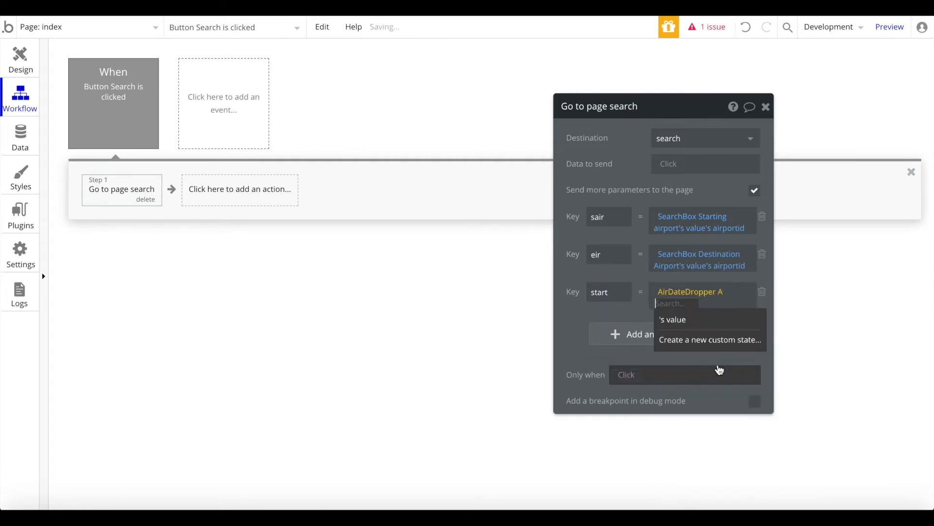
left_click(721, 319)
Step: Check the outbound date format in the RapidAPI documentation and format the start parameter's date as custom yyyy-mm-dd
left_click(658, 301)
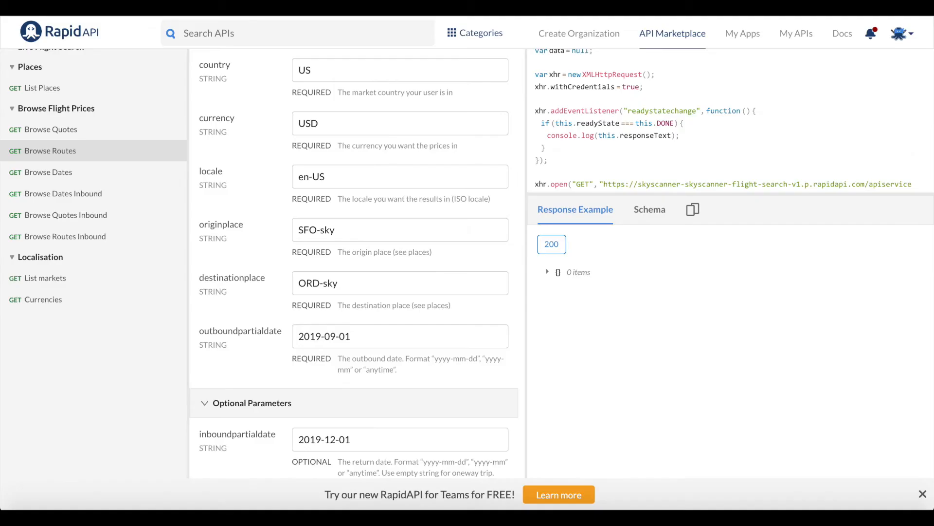
scroll(341, 302, "down", 1)
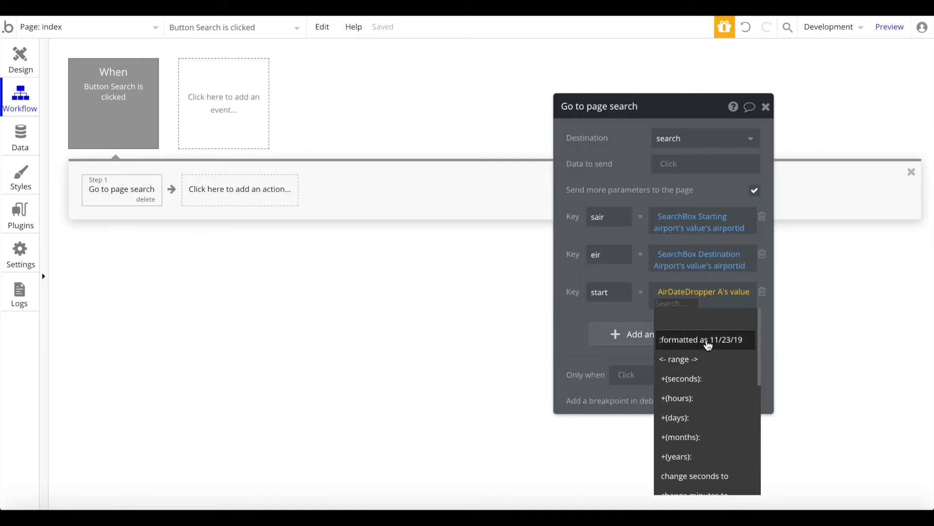
left_click(708, 341)
left_click(478, 143)
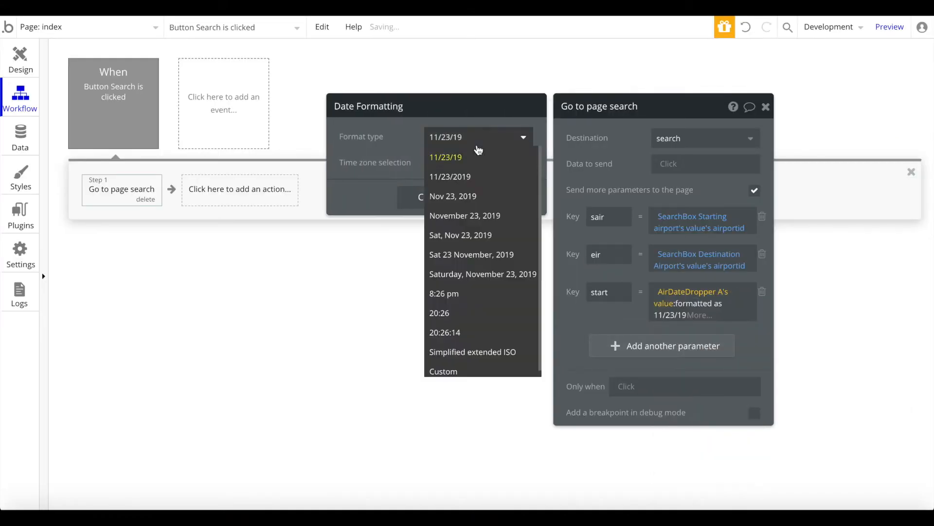
left_click(443, 371)
triple_click(471, 163)
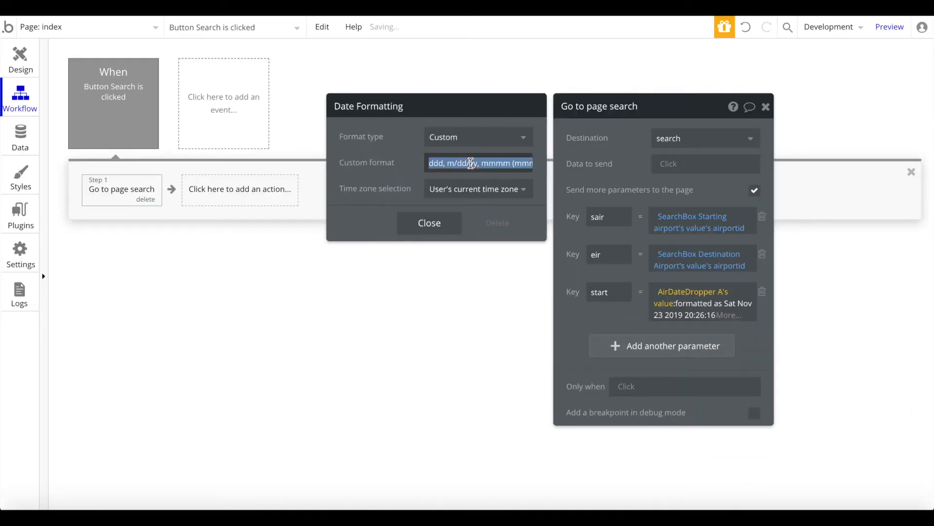
type("yyyy-")
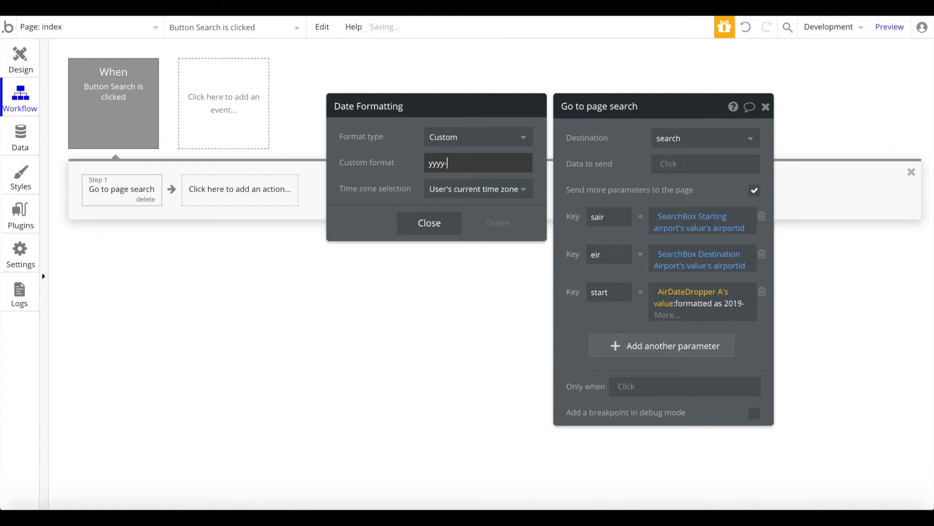
type("mm-dd")
left_click(430, 223)
Step: Add a fourth parameter with key "end" and value AirDateDropper B's value
left_click(659, 346)
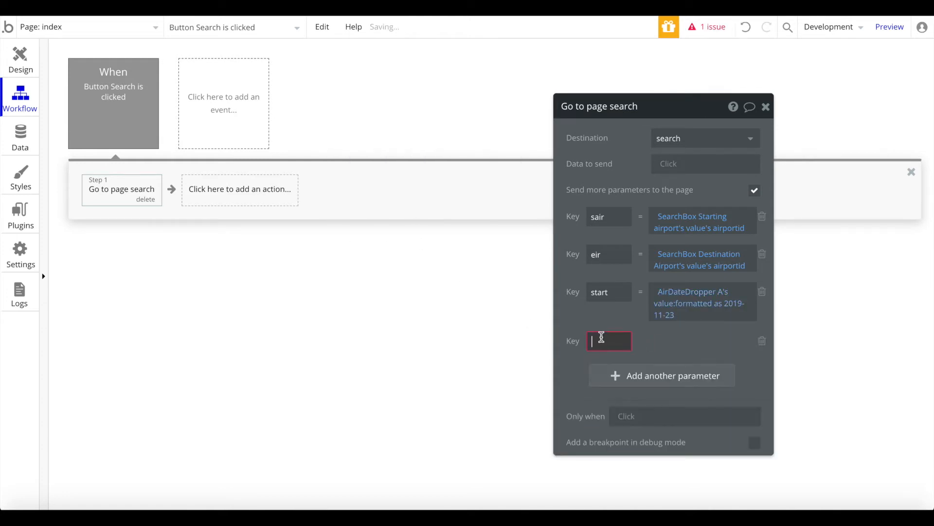
type("end")
left_click(703, 341)
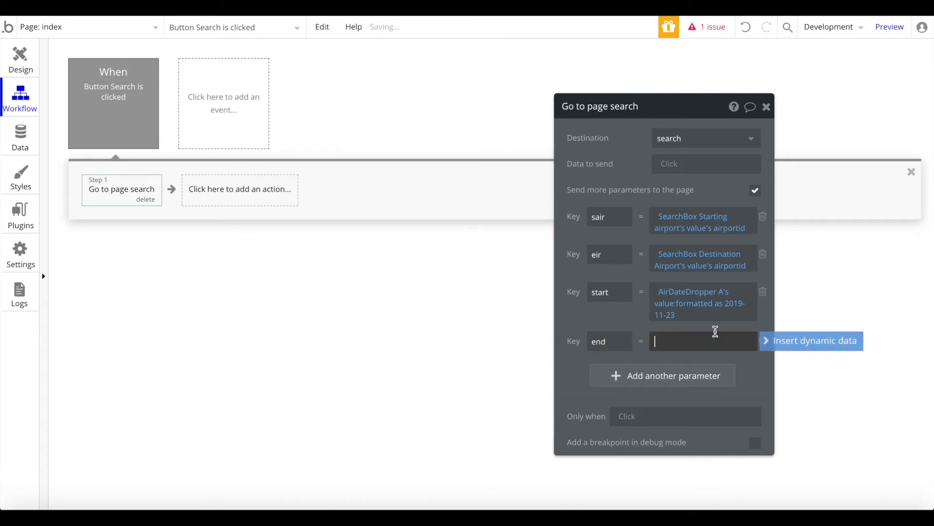
left_click(784, 338)
scroll(715, 433, "down", 2)
left_click(706, 445)
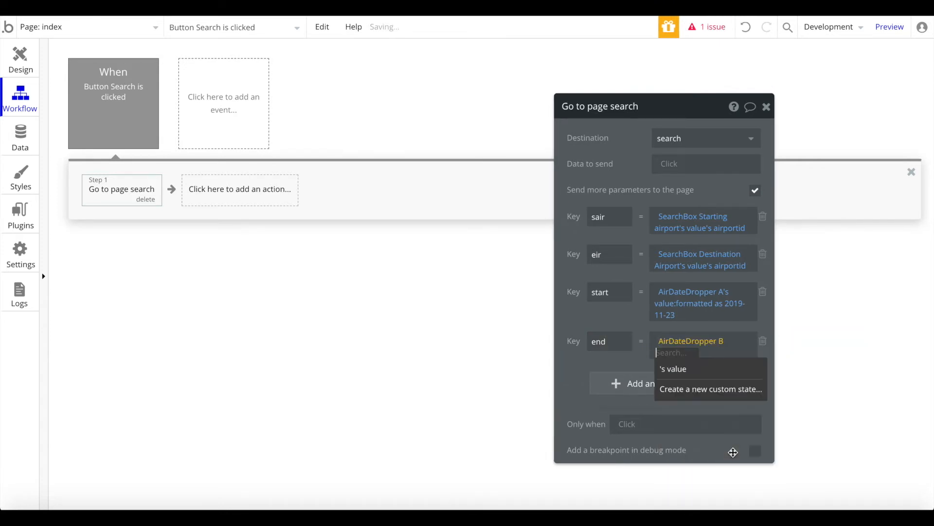
left_click(681, 369)
Step: Format the end parameter's date with the custom format yyyy-mm-dd
left_click(679, 354)
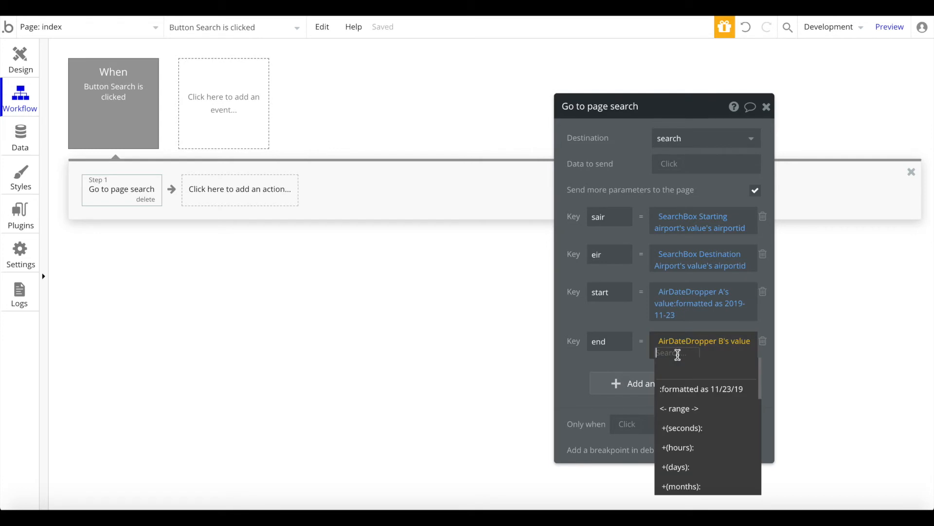
left_click(677, 390)
left_click(482, 138)
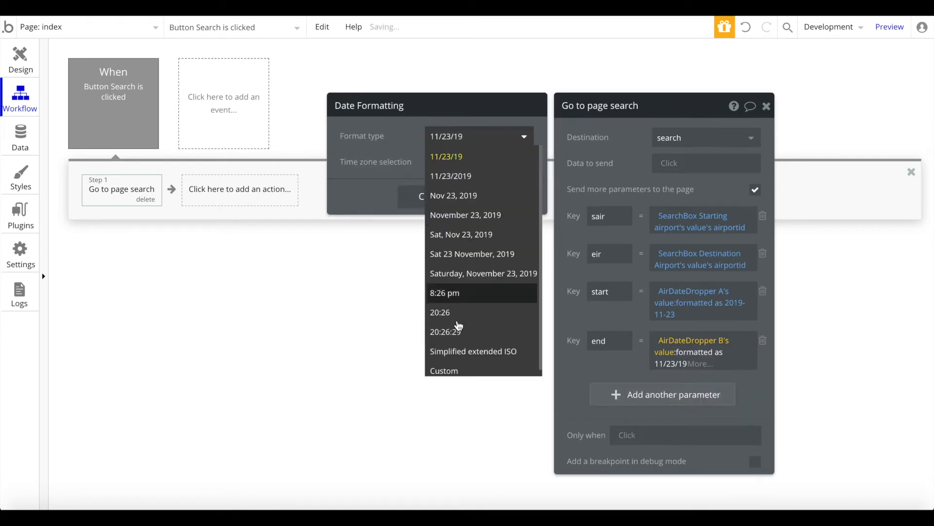
left_click(447, 368)
triple_click(473, 162)
type("yyy")
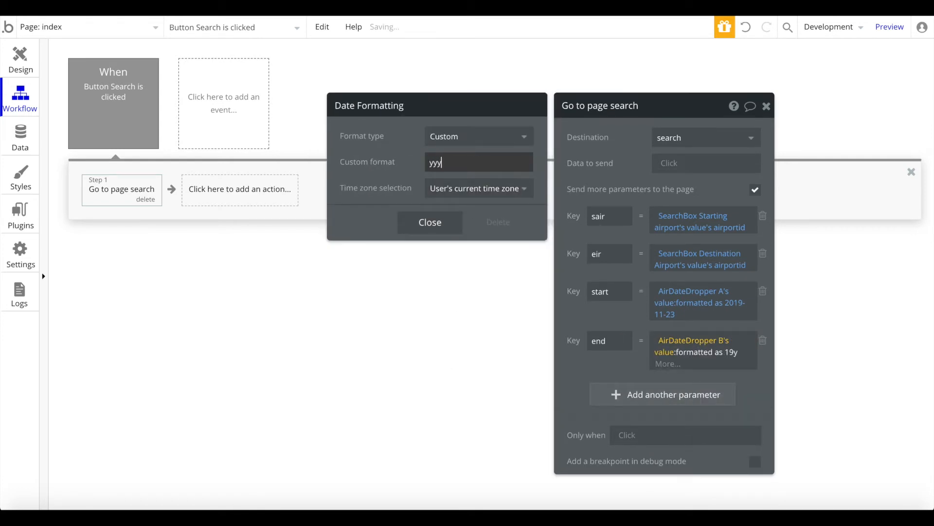
type("y-mm-dd")
left_click(430, 226)
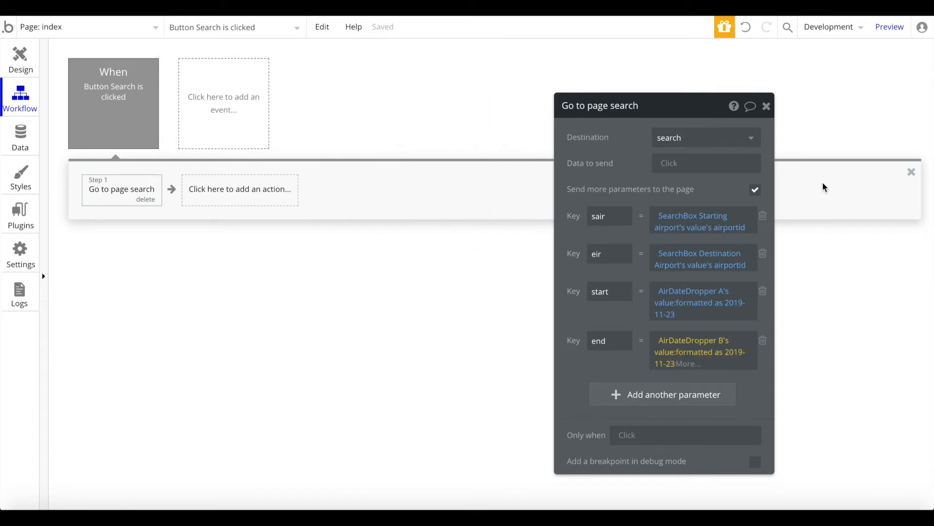
Step: Reload the app's preview page and choose JFK-sky as the starting airport and SFO-sky as the destination airport
left_click(768, 106)
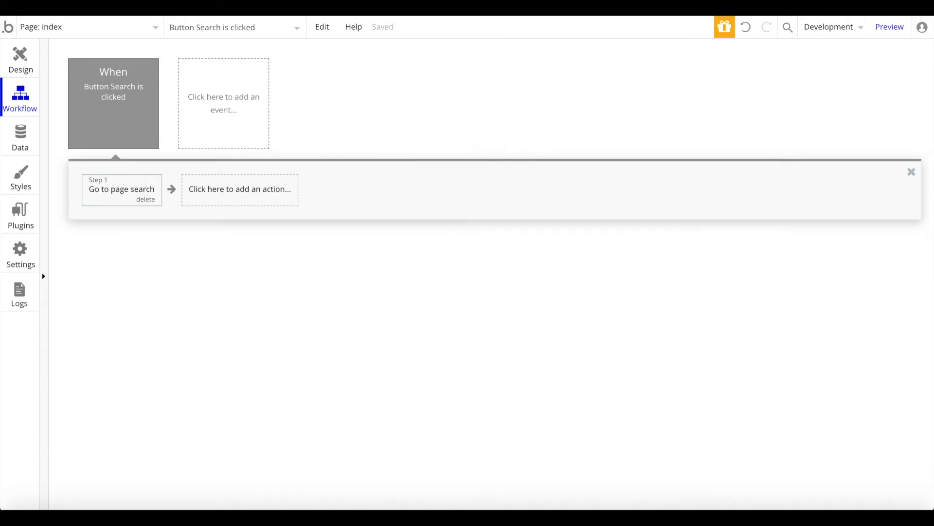
key("ctrl+Tab")
key("super+r")
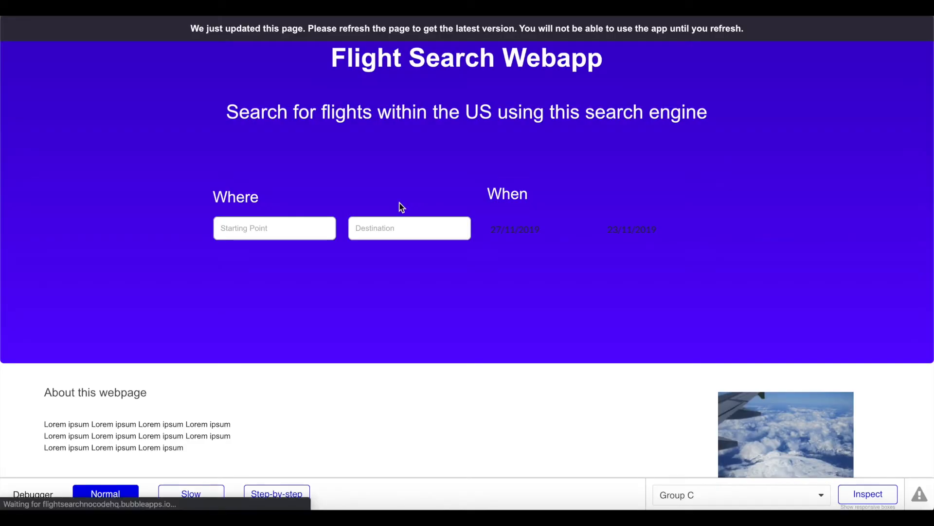
left_click(268, 217)
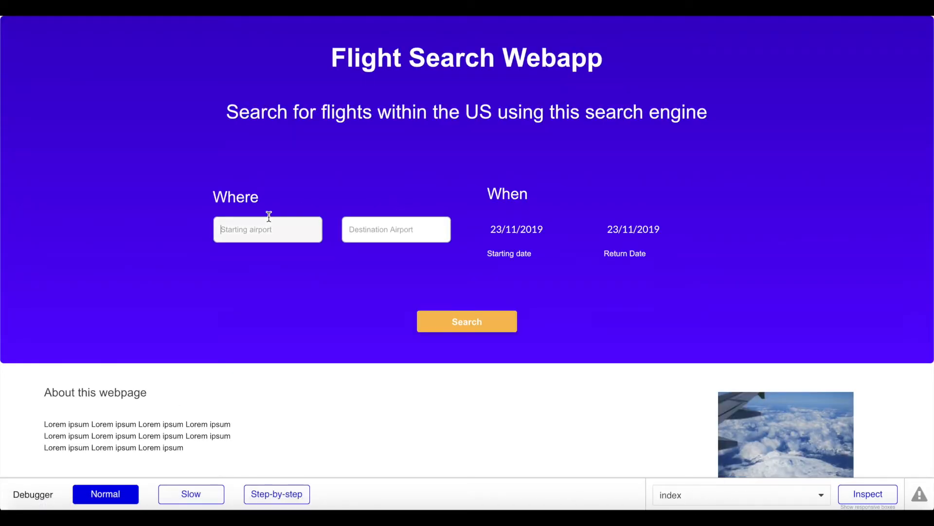
type("JFK")
left_click(247, 253)
left_click(402, 238)
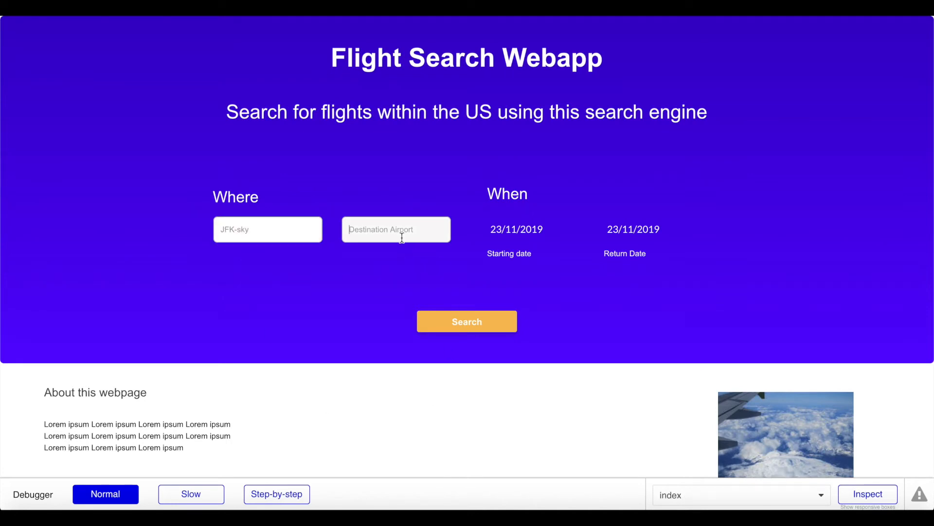
left_click(377, 251)
Step: Set the starting date to 24/11/2019 and the return date to 25/11/2019, and run the flight search
left_click(512, 231)
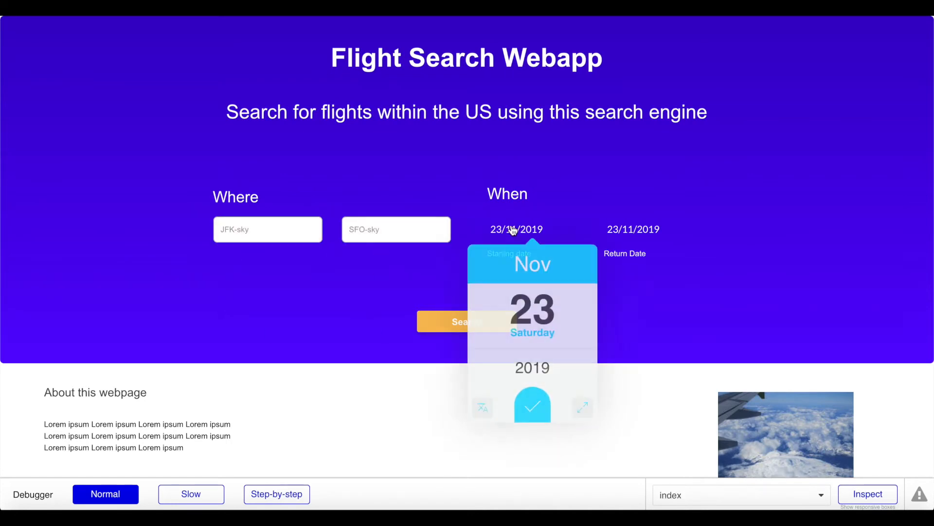
left_click(581, 309)
left_click(631, 300)
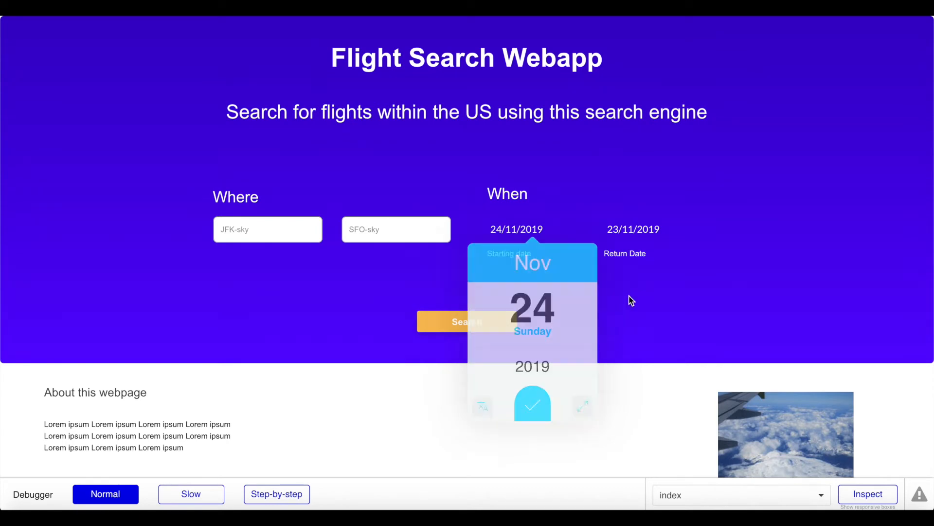
left_click(642, 241)
left_click(681, 312)
left_click(681, 311)
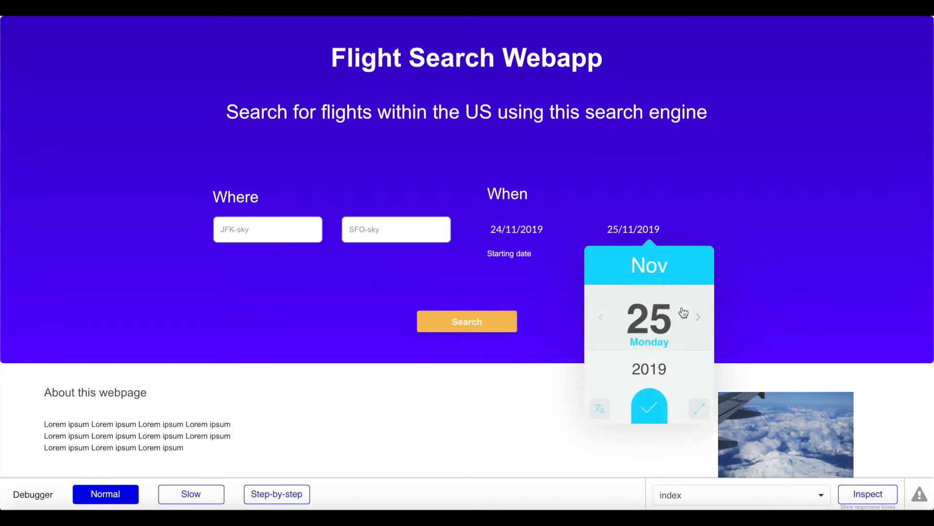
left_click(491, 332)
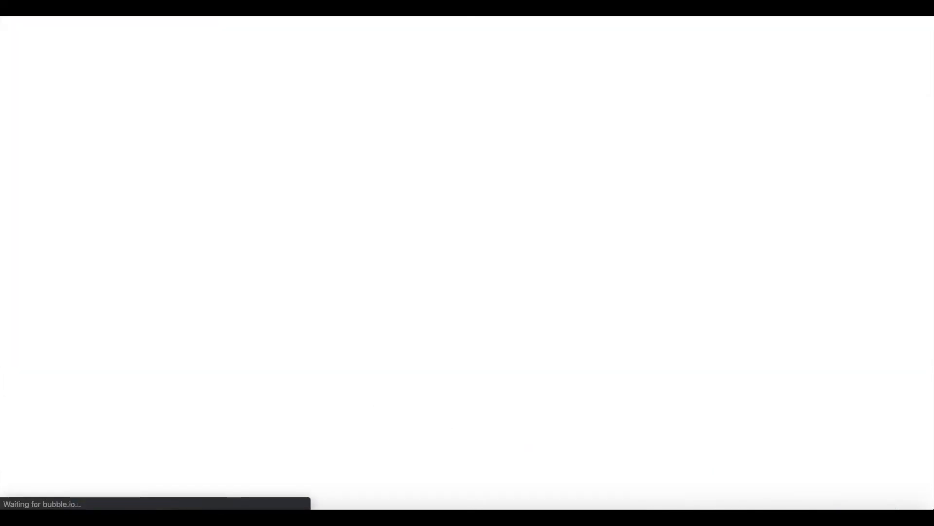
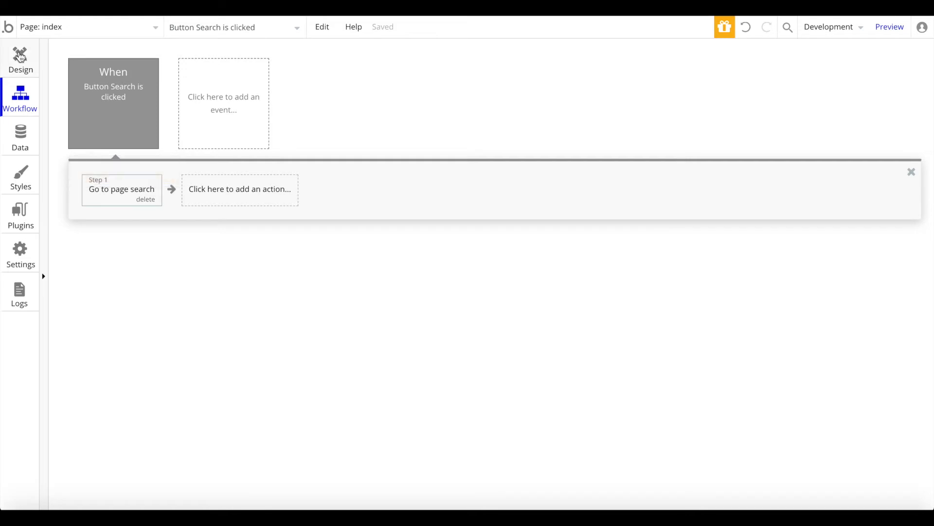
Step: Add another call named "Get Quotes" to the Flight Search API in the API Connector plugin
left_click(24, 210)
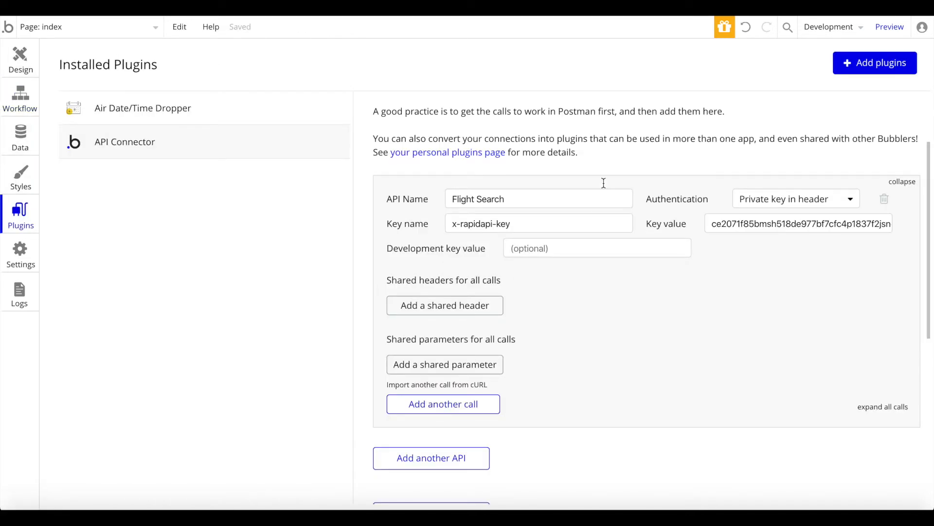
scroll(603, 183, "down", 3)
scroll(604, 183, "up", 2)
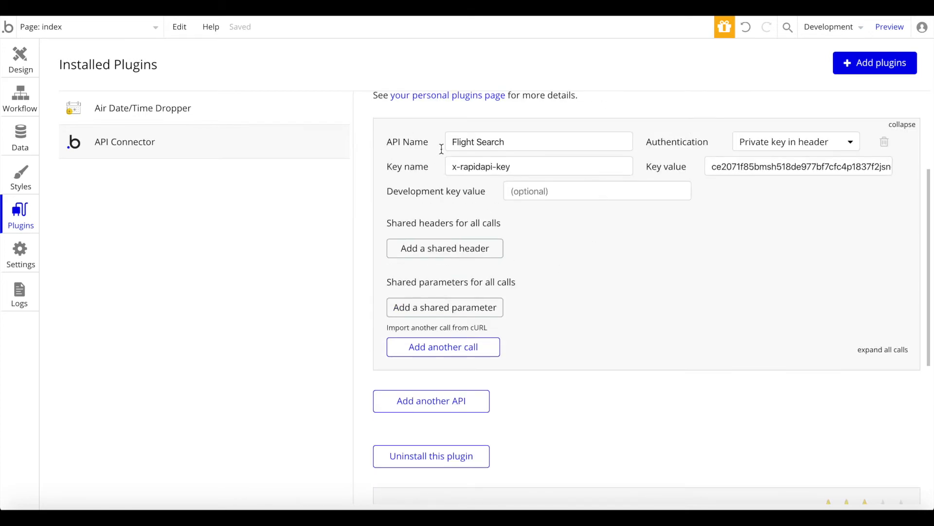
scroll(466, 289, "down", 1)
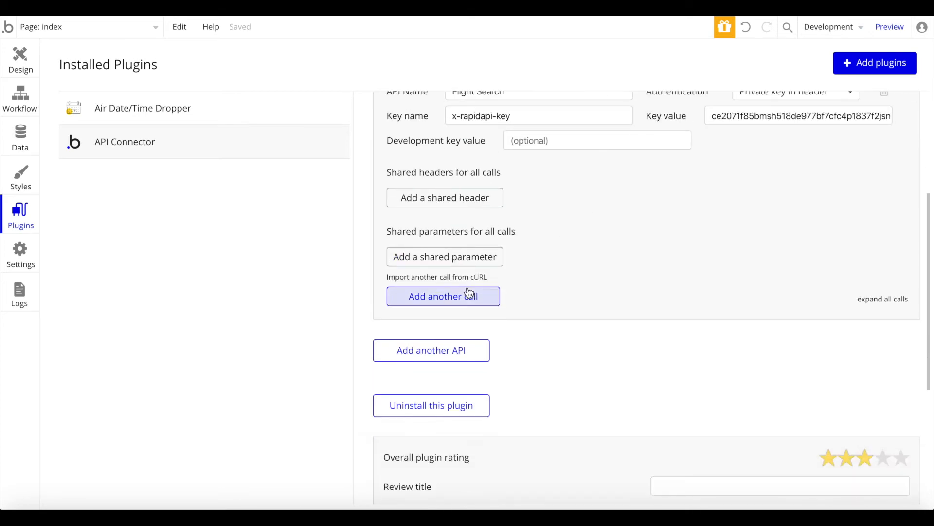
left_click(482, 297)
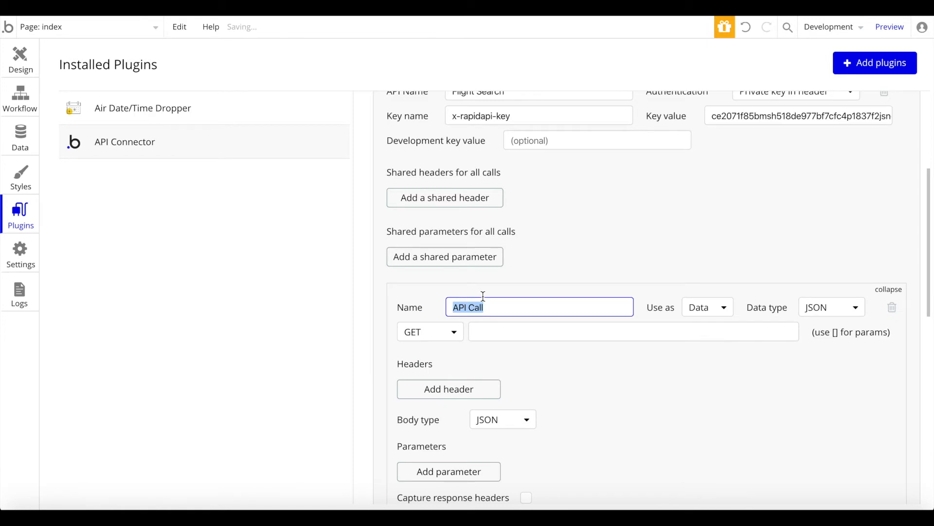
type("Get Quotes")
key("BackSpace")
left_click(541, 215)
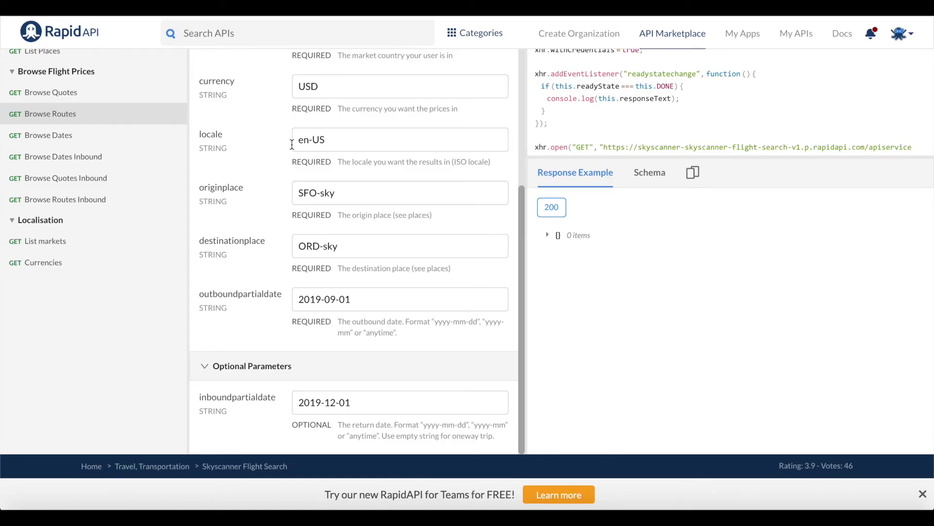
Step: Copy the Browse Routes request URL from the RapidAPI code sample and paste it as the Get Quotes call's URL
scroll(292, 145, "down", 1)
scroll(224, 92, "up", 2)
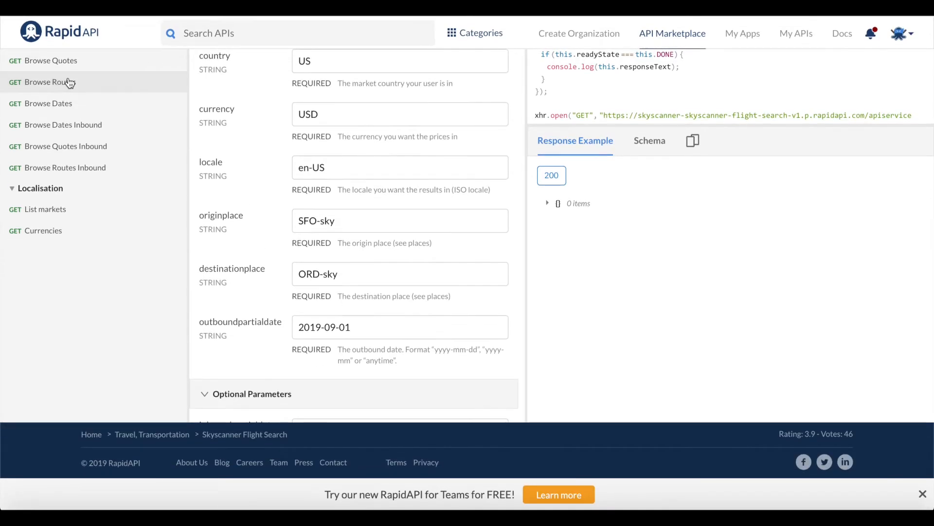
scroll(276, 231, "up", 6)
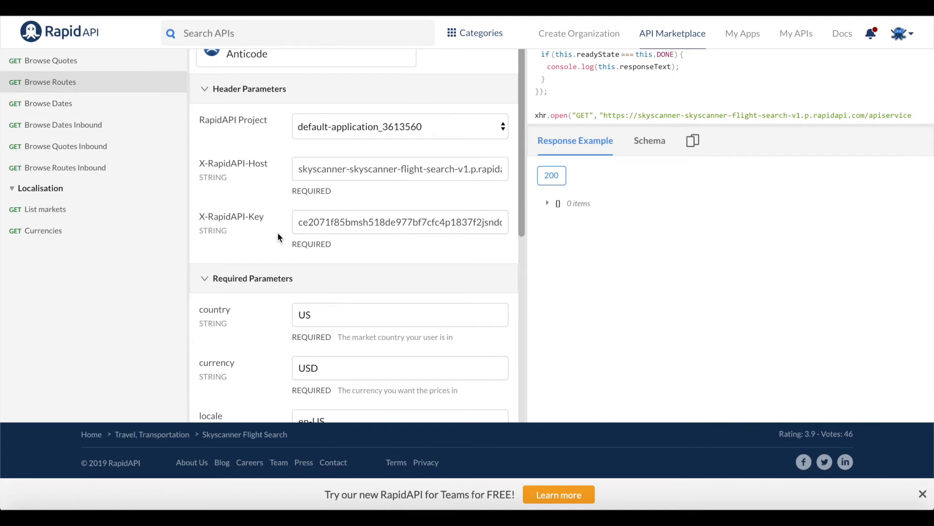
scroll(495, 266, "up", 1)
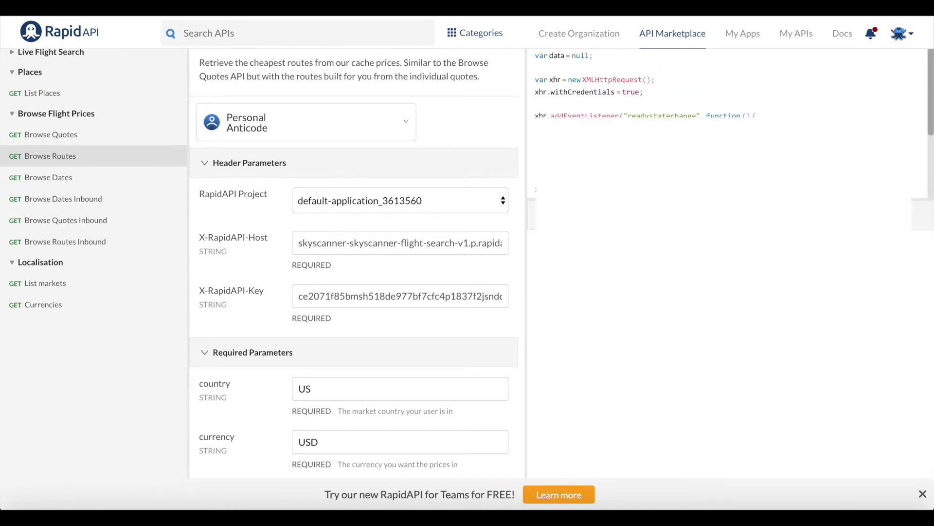
left_click_drag(604, 163, 541, 109)
key("super+c")
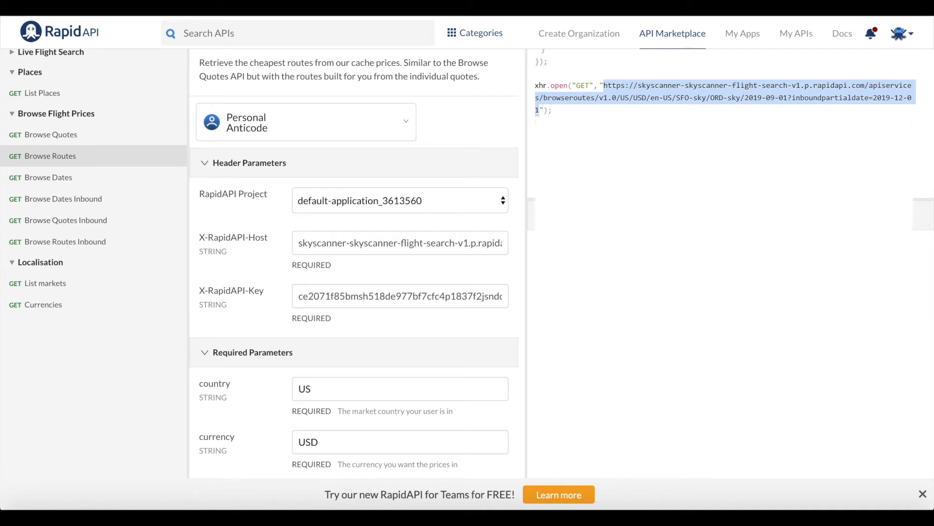
key("ctrl+Tab")
left_click(597, 331)
key("super+v")
left_click(589, 346)
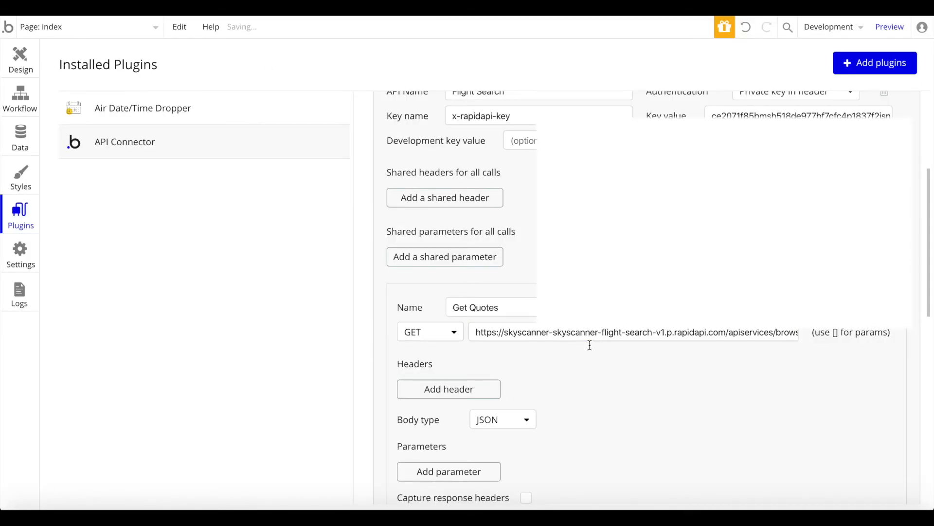
Step: Examine the Get Quotes URL from the host through the browseroutes path to the country segment
left_click(509, 336)
left_click_drag(494, 335, 544, 334)
left_click(557, 333)
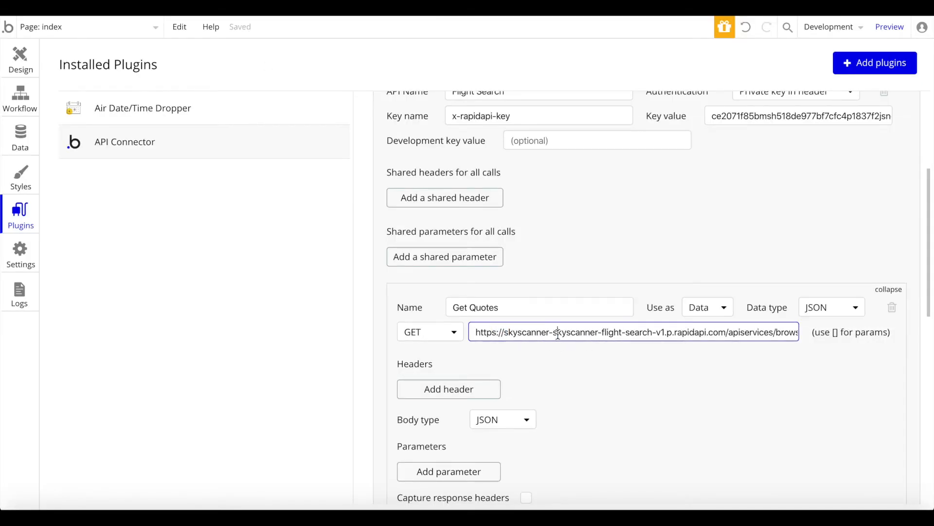
left_click_drag(621, 333, 687, 332)
left_click(710, 330)
left_click_drag(776, 332, 781, 331)
double_click(779, 331)
left_click_drag(791, 331, 788, 330)
left_click(622, 328)
double_click(575, 333)
left_click(594, 334)
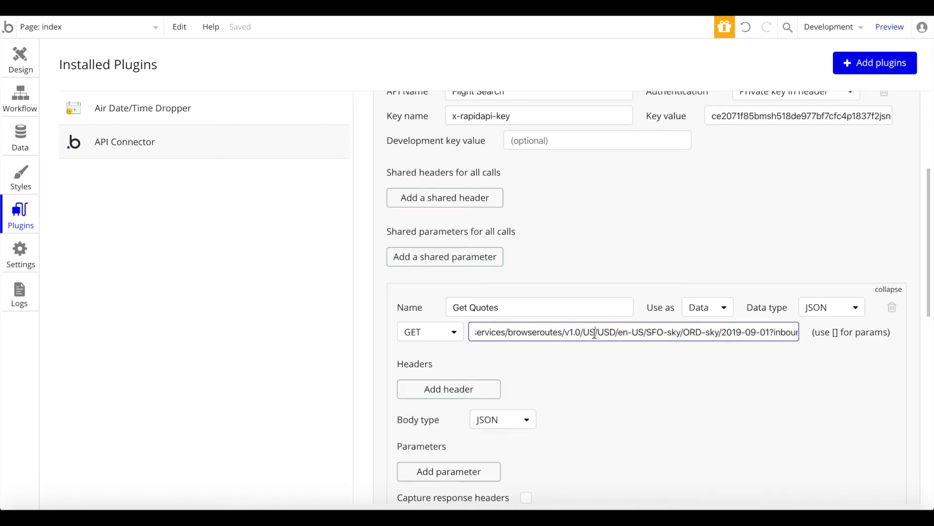
double_click(590, 332)
Step: Try EUR as the currency segment of the Get Quotes URL and restore it to USD
left_click_drag(598, 332, 609, 332)
type("EUR")
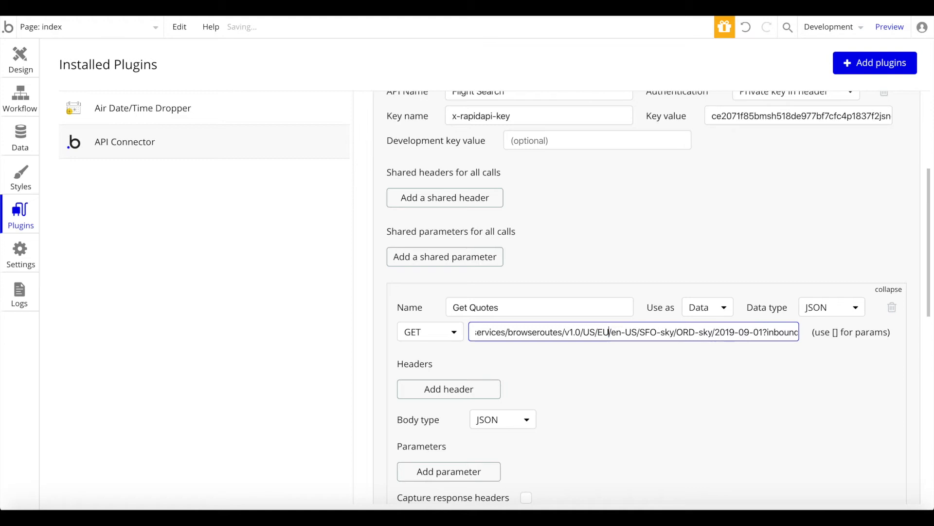
key("BackSpace")
key("BackSpace")
key("BackSpace")
type("USD")
Step: Examine the URL's country, currency, locale and origin segments and compare them with the required parameters in the RapidAPI documentation
left_click(608, 332)
left_click_drag(646, 332, 619, 332)
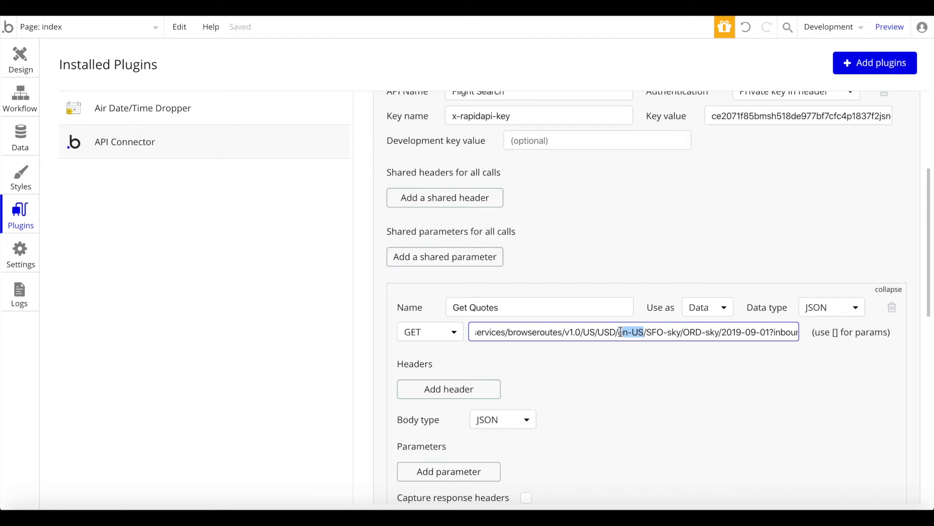
left_click(578, 329)
double_click(588, 331)
left_click(615, 331)
triple_click(635, 332)
left_click(635, 332)
left_click_drag(680, 332, 649, 334)
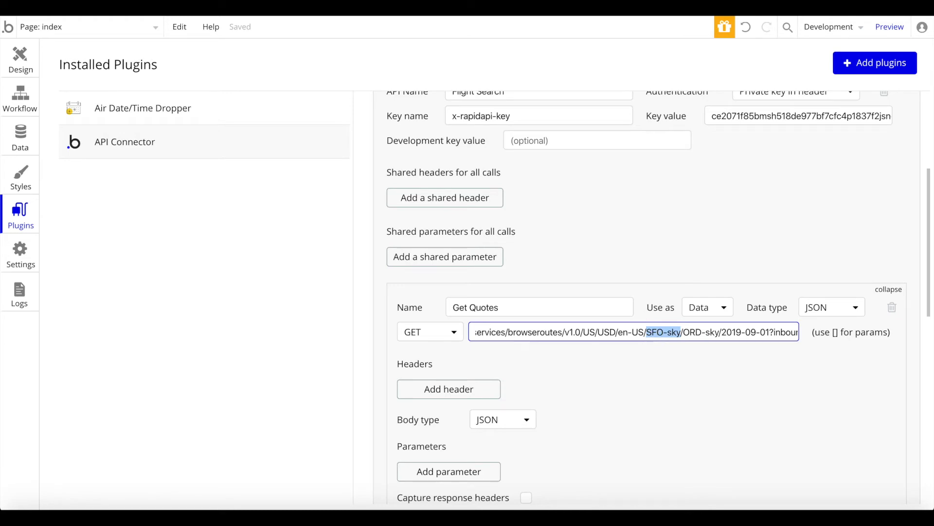
key("ctrl+Tab")
scroll(245, 328, "down", 4)
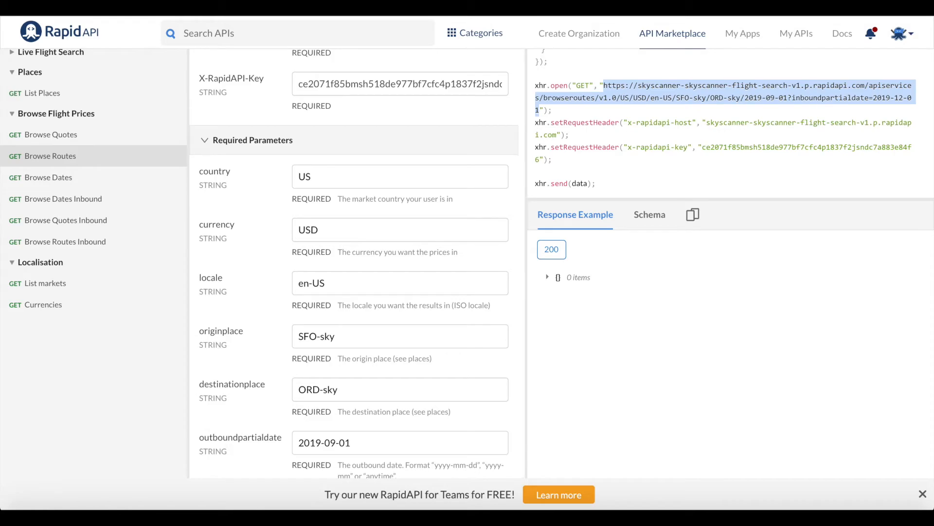
Step: Replace the SFO-sky origin segment in the Get Quotes URL with a [] parameter placeholder
key("ctrl+Tab")
left_click_drag(740, 332, 787, 332)
left_click(691, 338)
left_click_drag(717, 335, 685, 334)
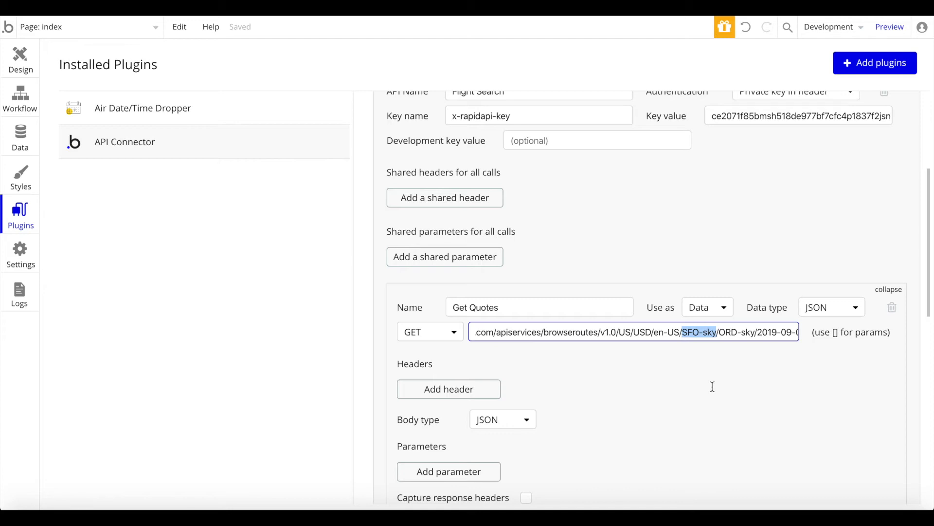
type("[]")
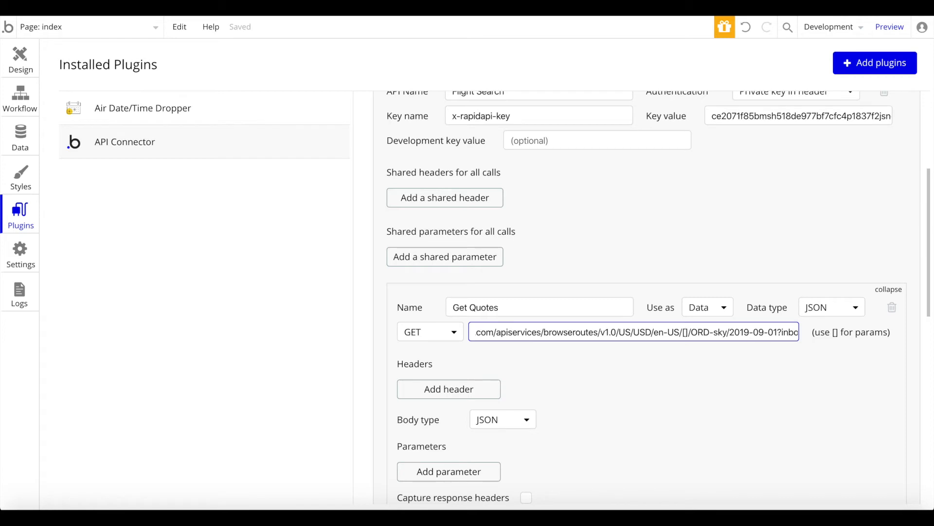
Step: Replace the origin and destination segments in the Get Quotes URL with the parameters [originairport] and [destinationairport]
type("originairp")
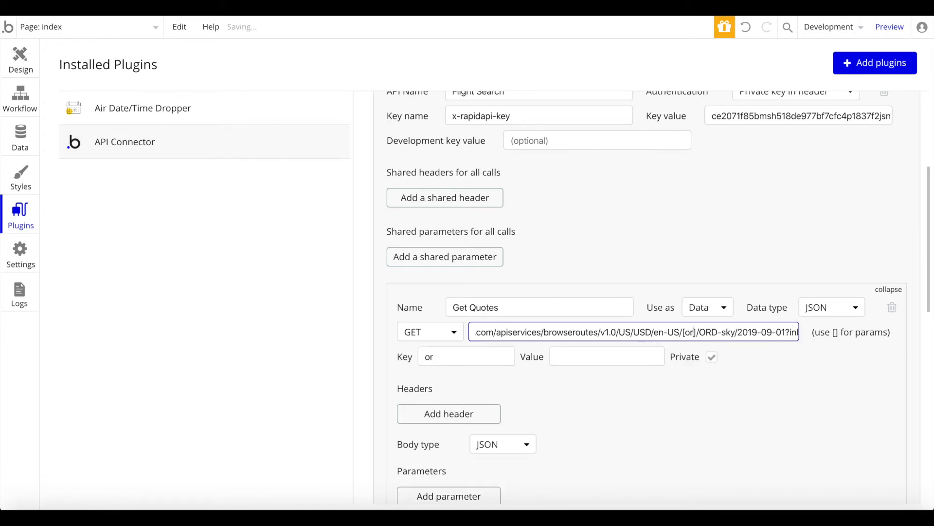
type("ort")
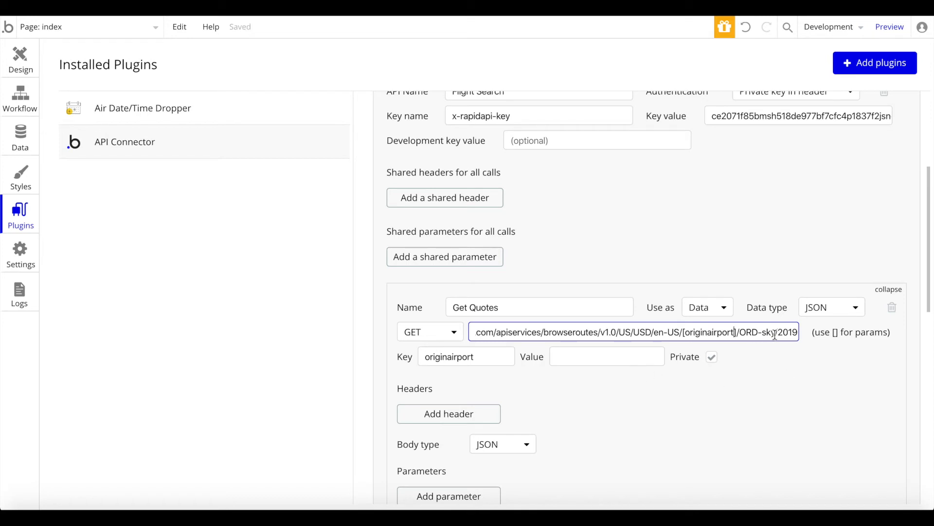
left_click_drag(775, 333, 740, 333)
type("[originairport]/[")
type("destinationai")
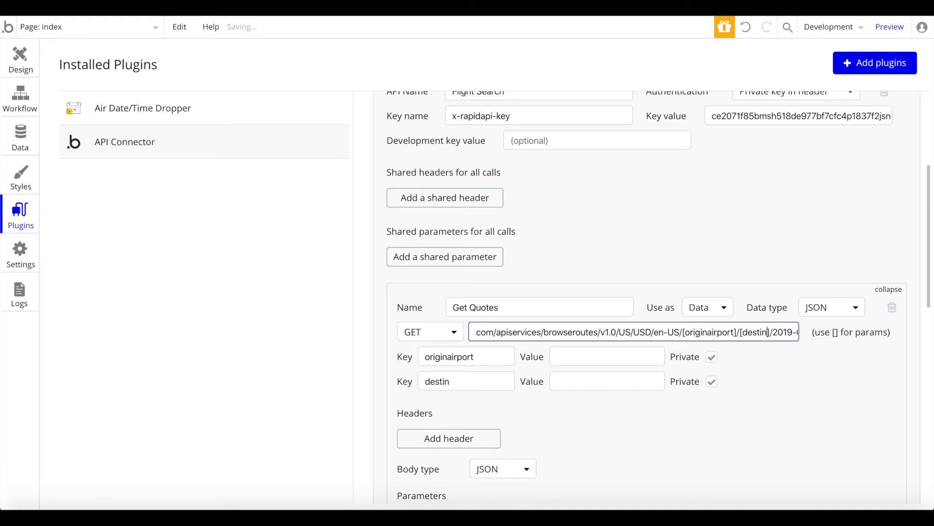
type("rport")
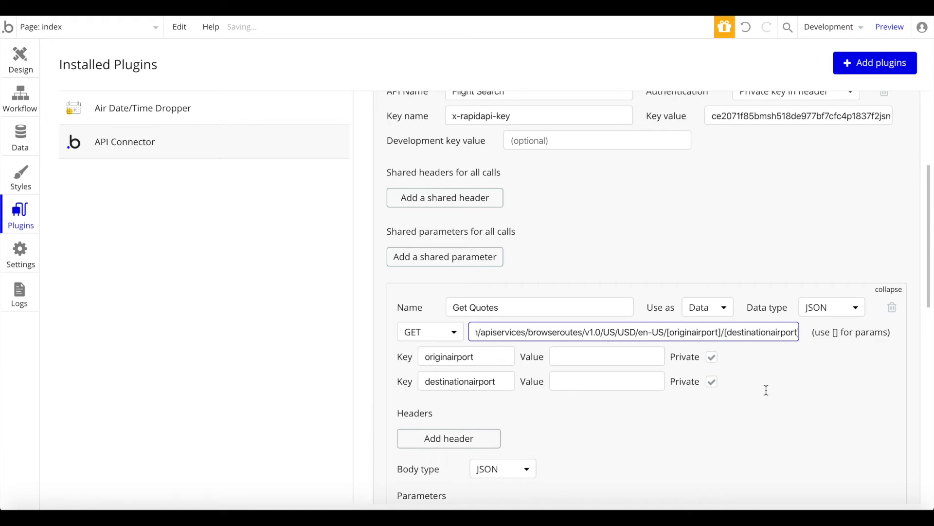
Step: Check the date parameters on the RapidAPI page and replace the outbound date in the Get Quotes URL with [outbounddate]
key("ctrl+Tab")
scroll(277, 178, "down", 1)
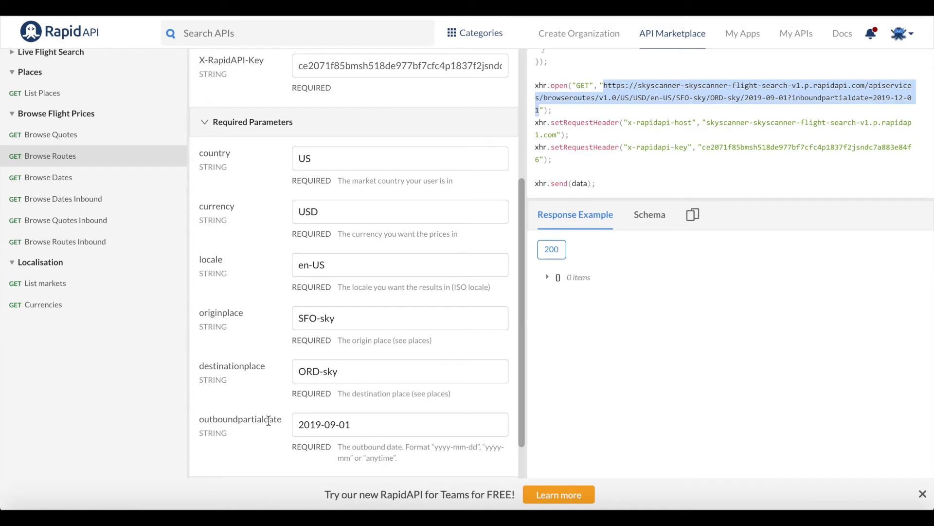
scroll(269, 421, "down", 3)
key("ctrl+Tab")
left_click_drag(752, 336, 848, 333)
left_click(752, 334)
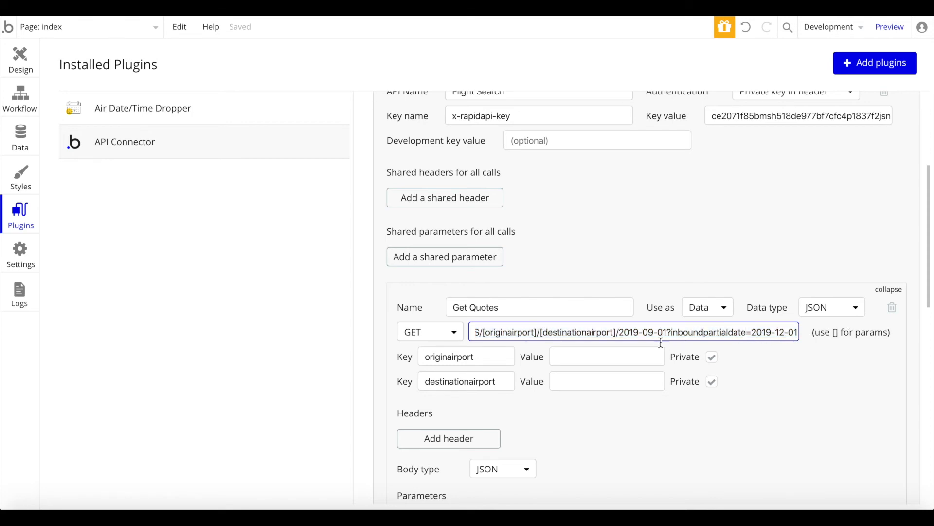
left_click_drag(668, 333, 625, 333)
type("[]")
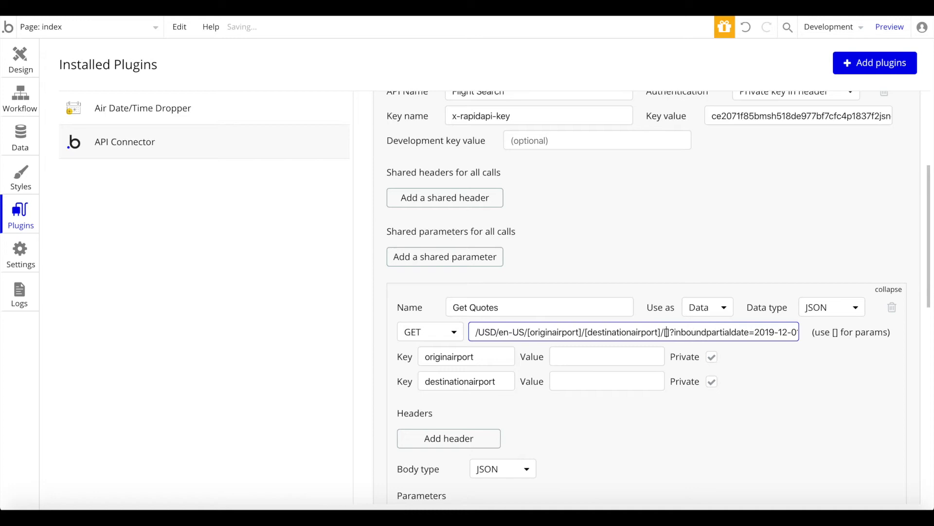
type("outbounddate")
Step: Replace the inboundpartialdate value at the end of the Get Quotes URL with the parameter [inbounddate]
left_click_drag(684, 330, 828, 331)
left_click(746, 326)
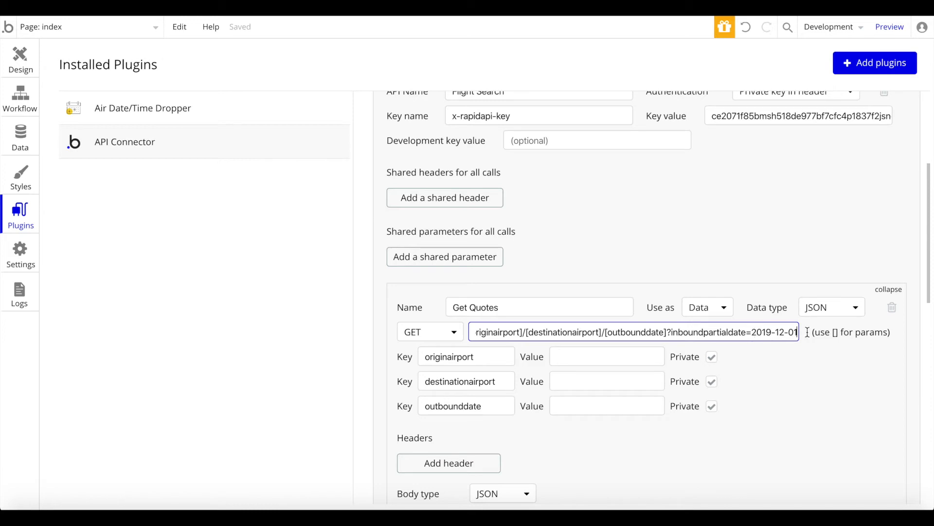
left_click_drag(751, 333, 805, 334)
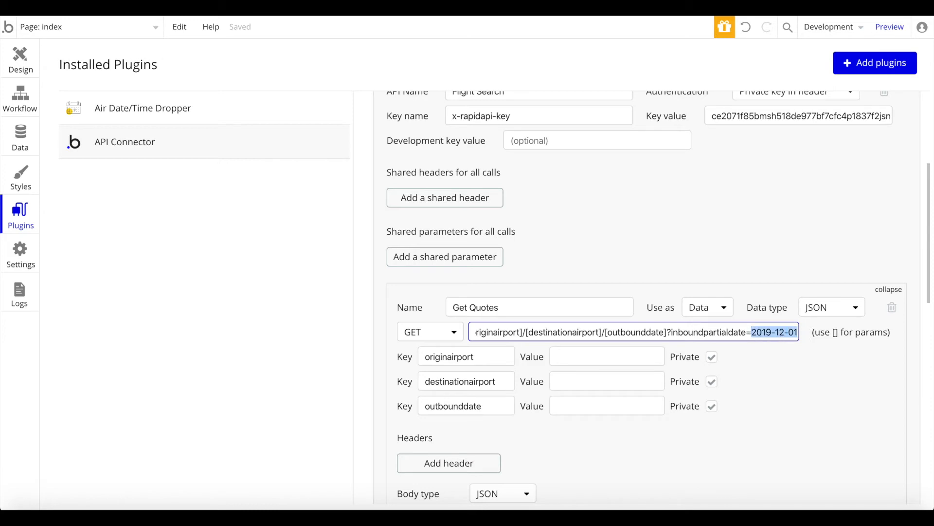
type("[]inbo")
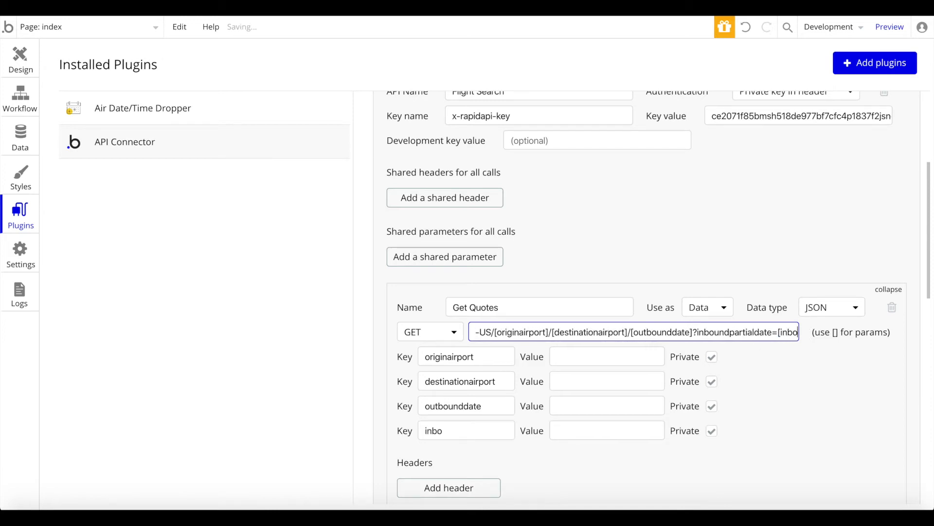
type("unddate")
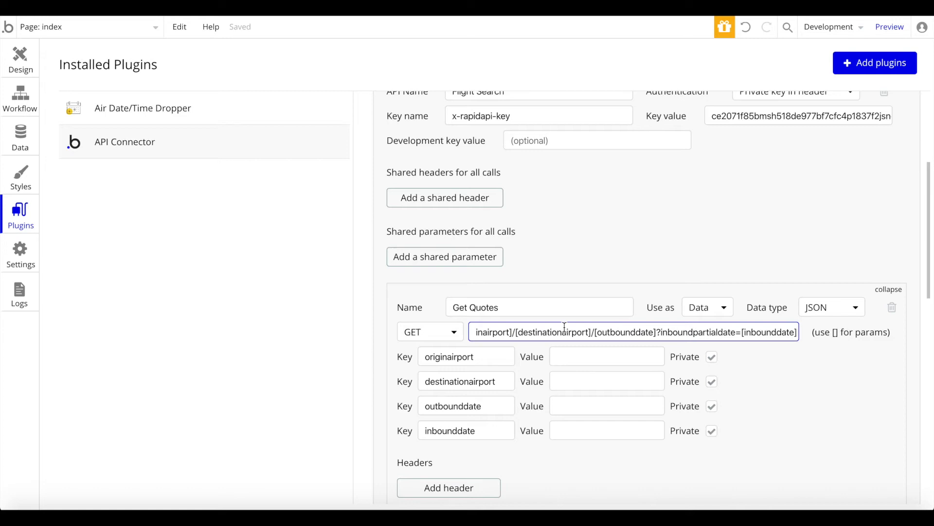
left_click_drag(553, 332, 664, 326)
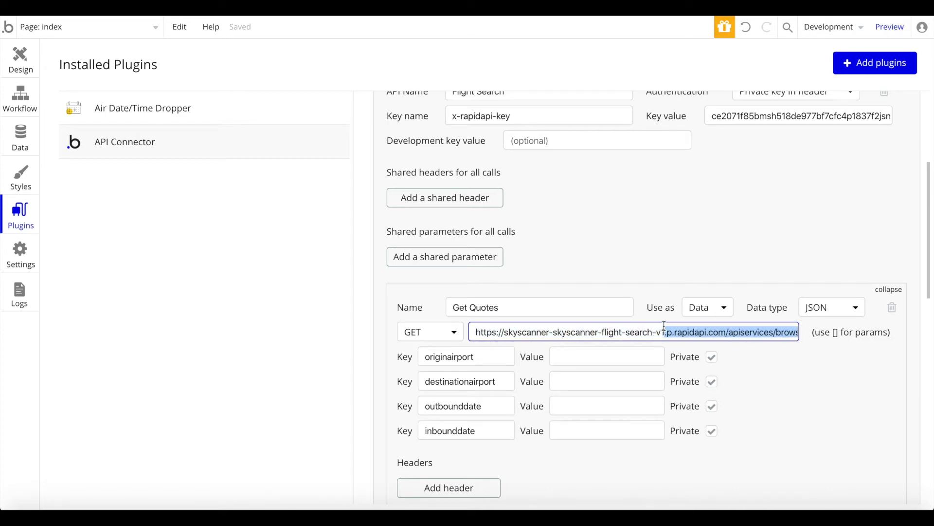
scroll(616, 312, "down", 1)
left_click(571, 328)
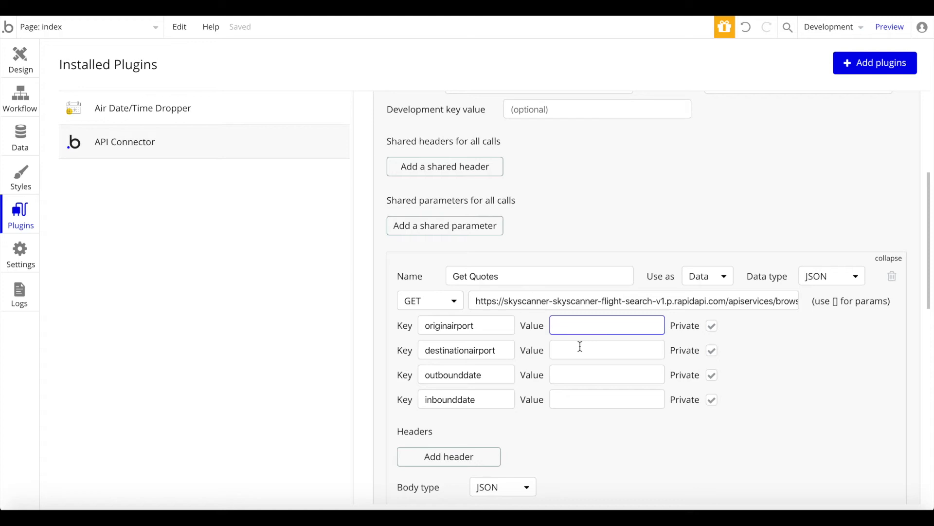
scroll(580, 346, "down", 3)
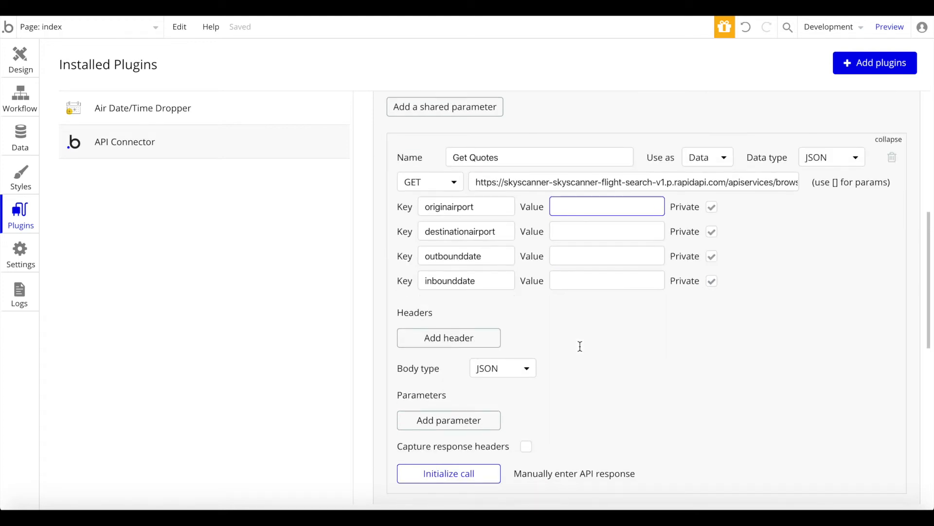
left_click(565, 231)
left_click(591, 253)
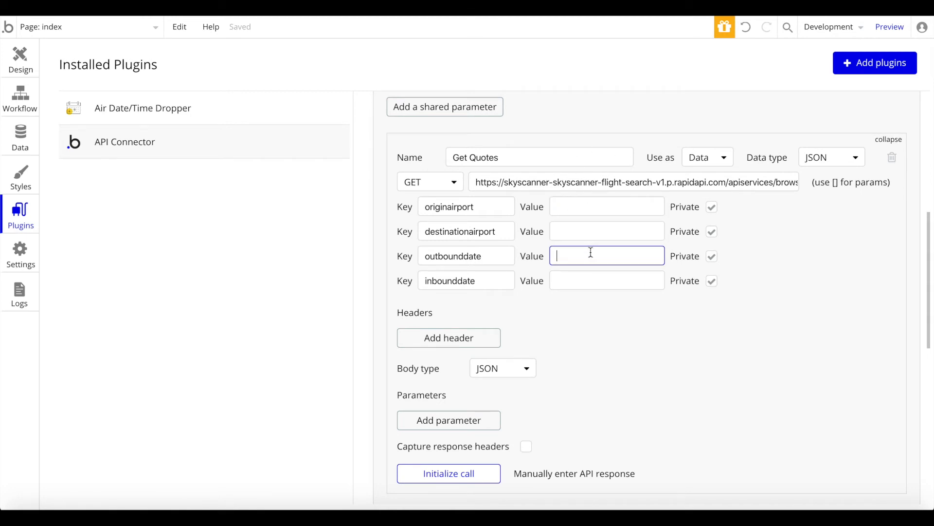
Step: Copy the sample places from the RapidAPI page as parameter values: SFO-sky for originairport and ORD-sky for destinationairport
left_click(569, 212)
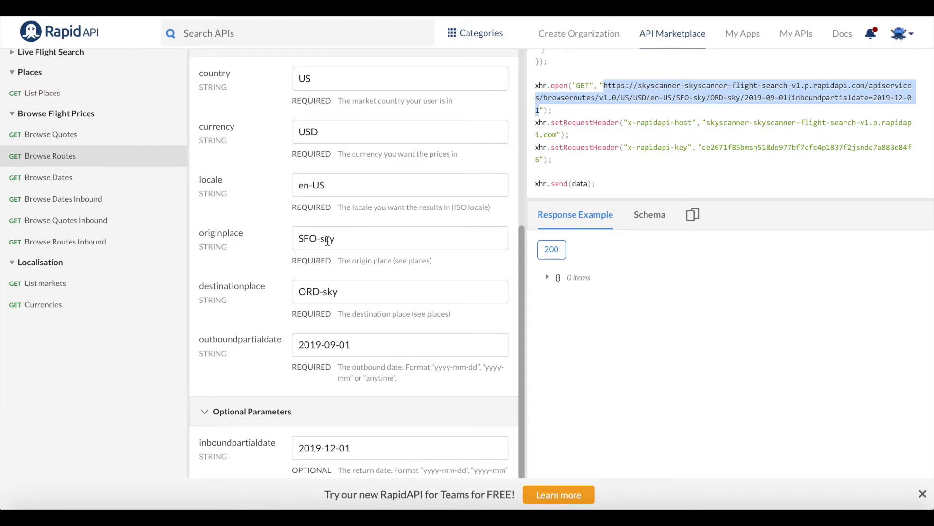
left_click_drag(341, 238, 298, 238)
key("ctrl+c")
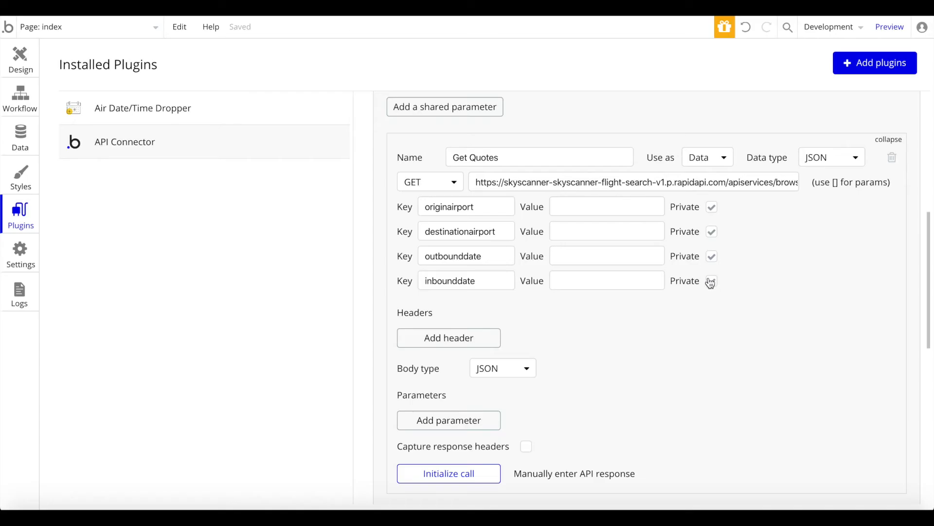
left_click(632, 211)
key("ctrl+v")
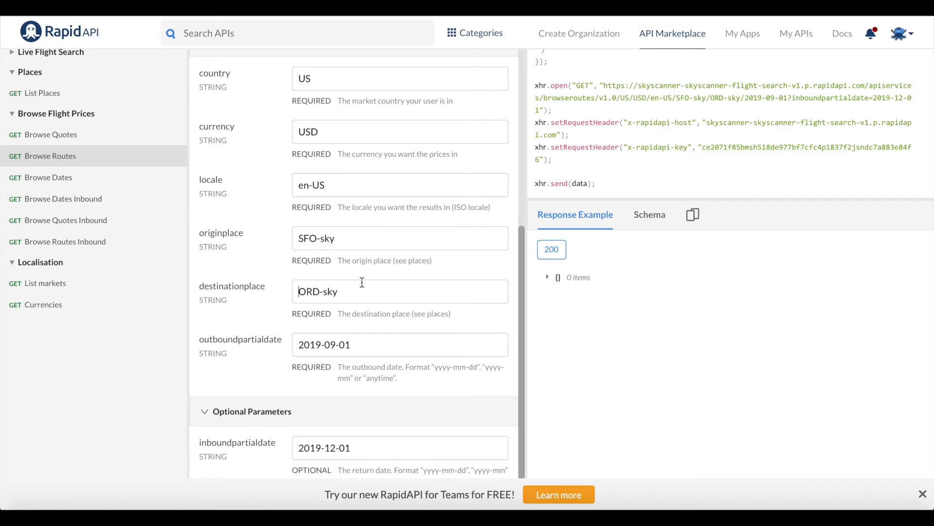
triple_click(362, 282)
key("ctrl+c")
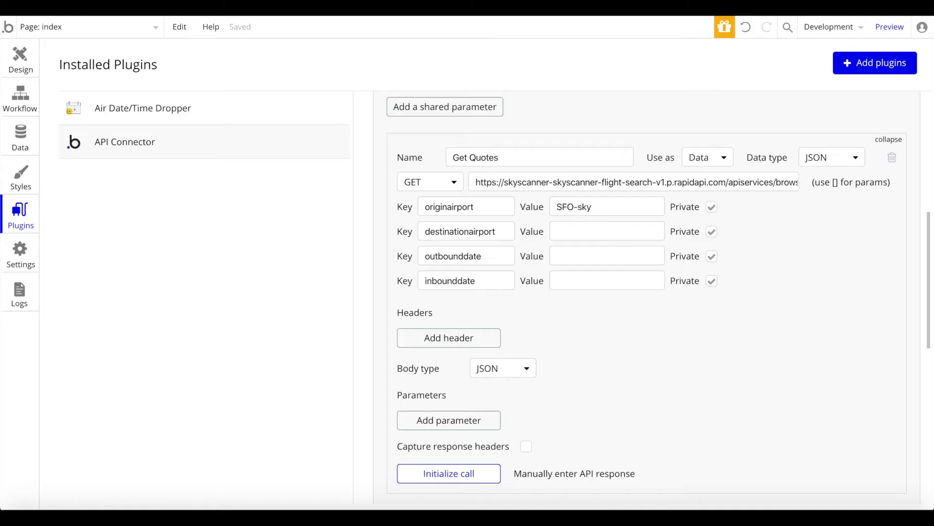
left_click(639, 234)
key("ctrl+v")
Step: Set the outbounddate value to 2019-12-01 and the inbounddate value to 2019-12-02
left_click(626, 256)
type("2019")
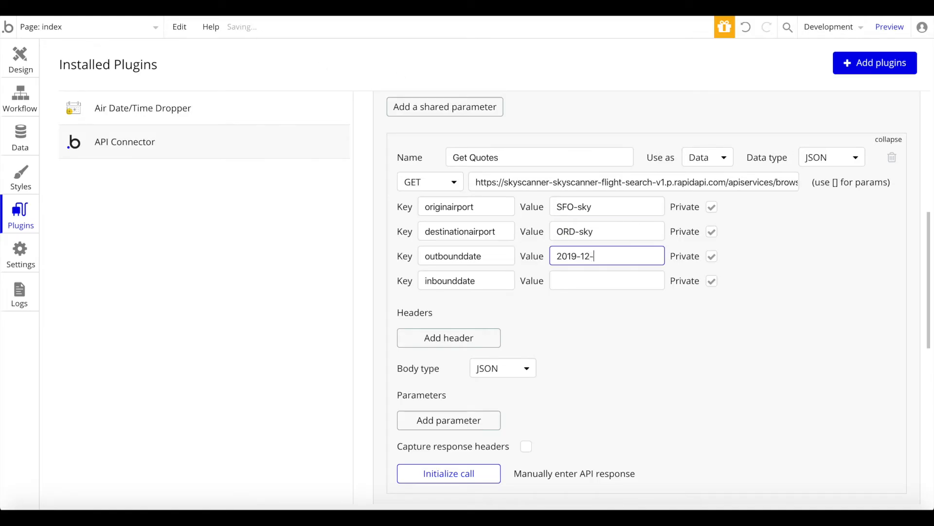
left_click(587, 283)
type("2019")
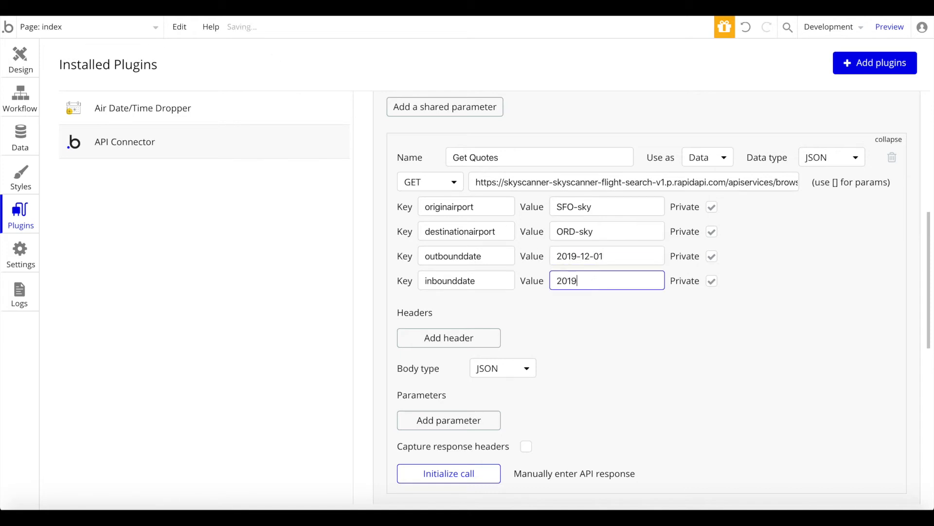
type("-12-02")
left_click(622, 345)
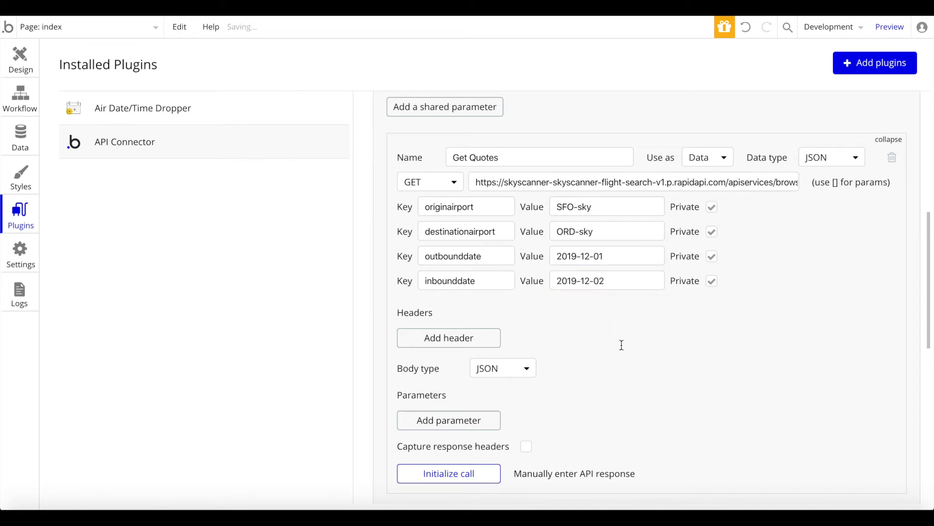
Step: Make all four URL parameters of the Get Quotes call non-private and initialize the call
scroll(622, 345, "up", 1)
left_click(710, 231)
left_click(713, 255)
left_click(712, 280)
left_click(712, 305)
scroll(462, 344, "down", 2)
left_click(427, 428)
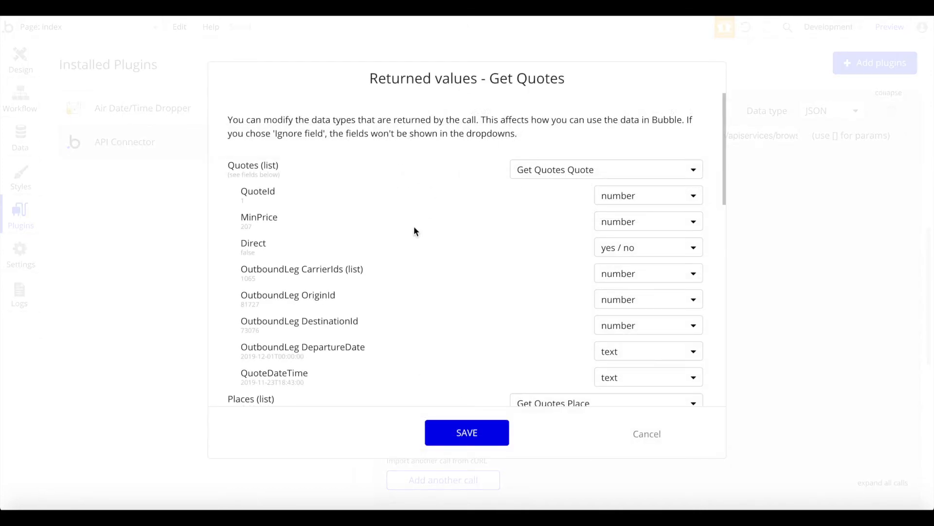
Step: Show the raw data of the Get Quotes response and examine the returned quote entries
scroll(414, 227, "down", 10)
scroll(413, 230, "up", 15)
scroll(414, 230, "down", 15)
left_click(251, 384)
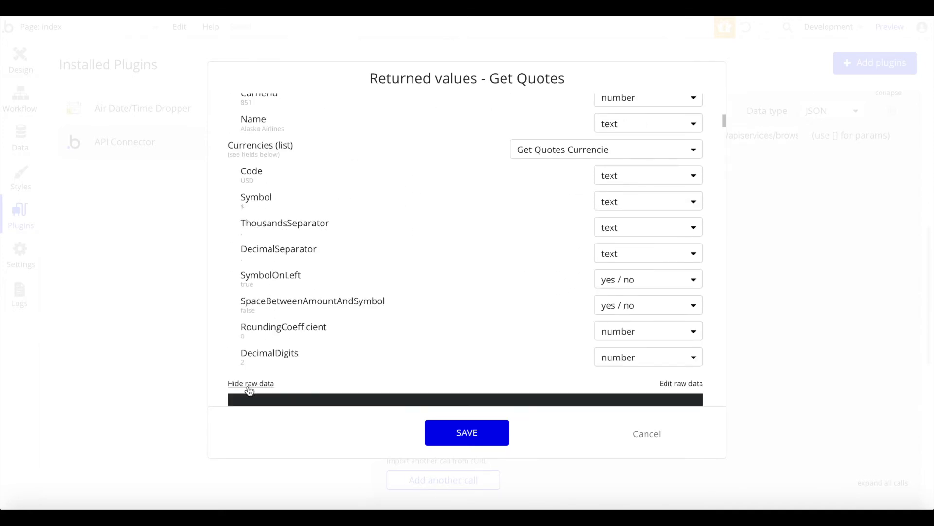
scroll(249, 391, "down", 15)
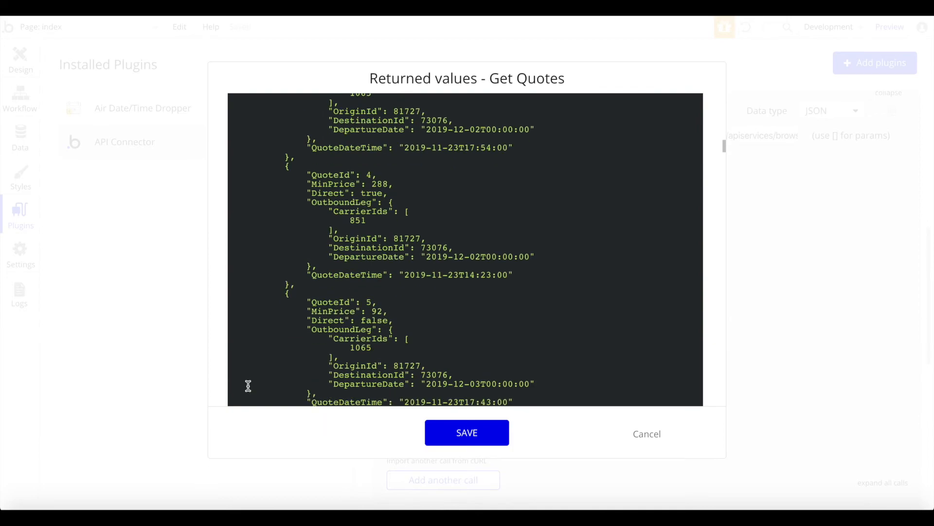
scroll(248, 385, "down", 20)
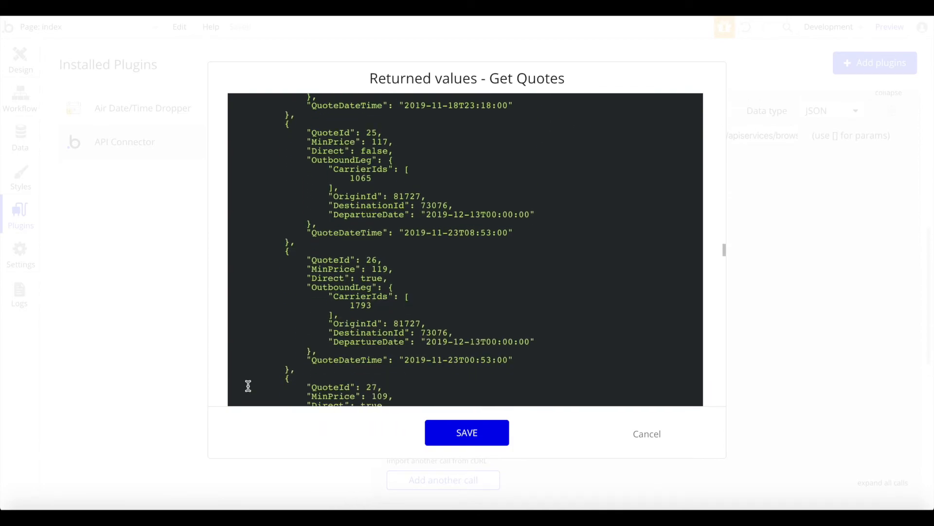
scroll(249, 385, "up", 20)
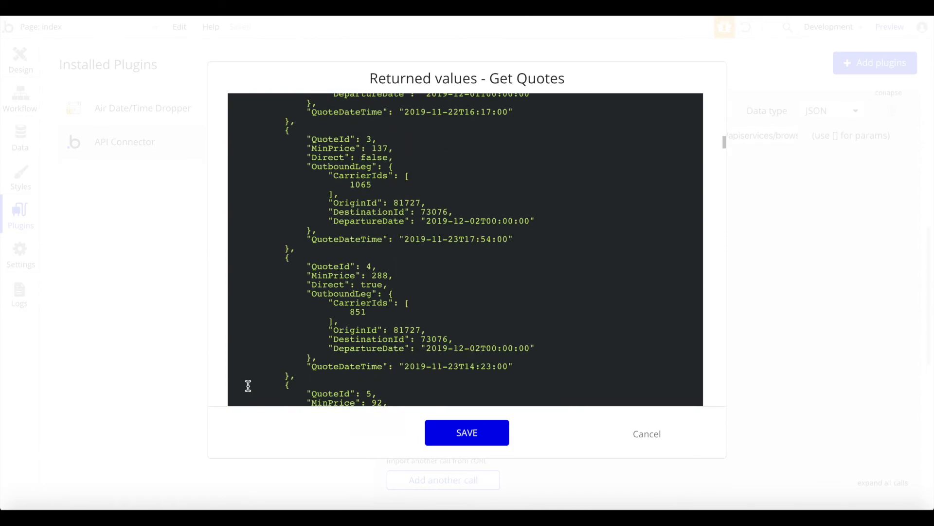
scroll(248, 386, "up", 15)
scroll(249, 386, "down", 14)
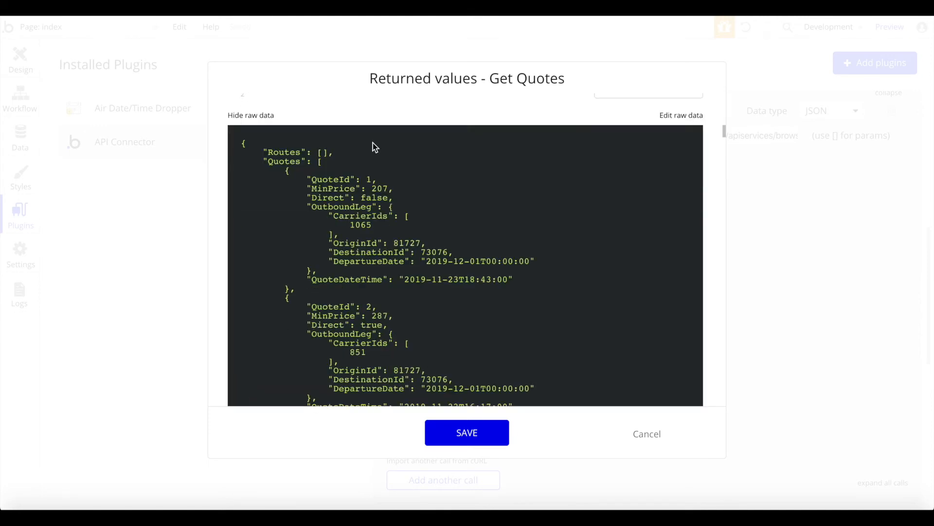
scroll(399, 326, "up", 12)
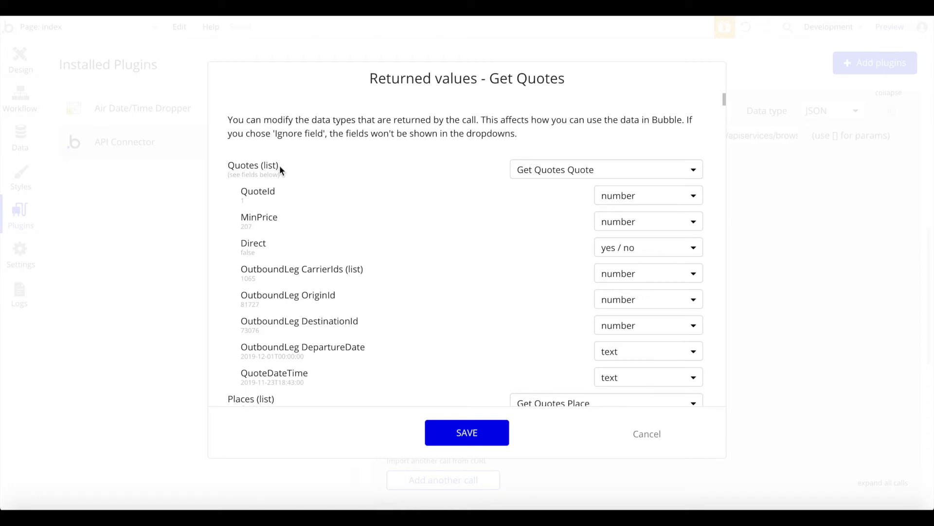
Step: Examine the fields and data types returned for Quotes, Places, Carriers and Currencies
scroll(294, 263, "down", 1)
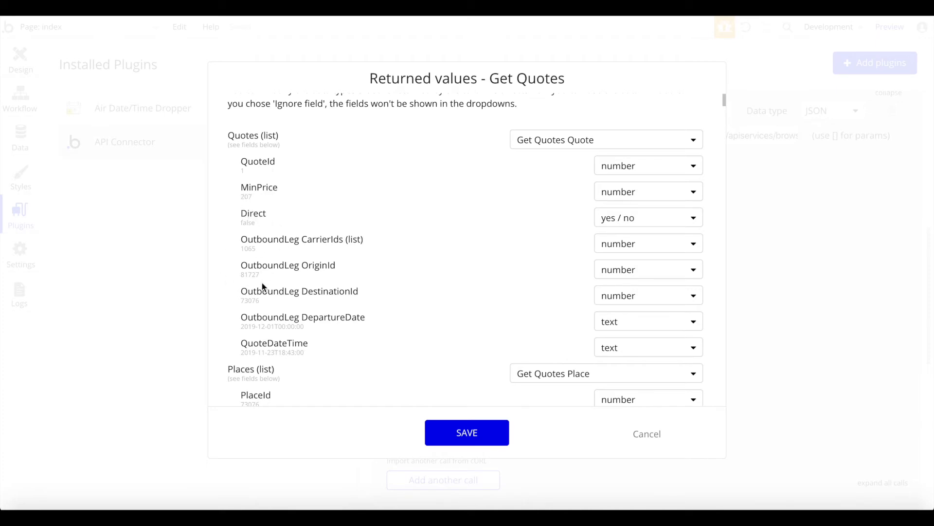
scroll(311, 258, "down", 1)
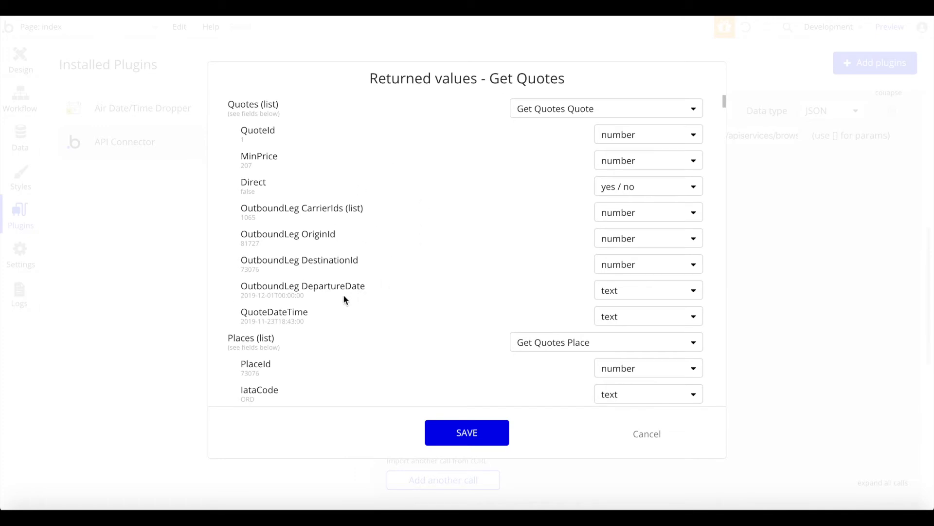
scroll(370, 287, "down", 4)
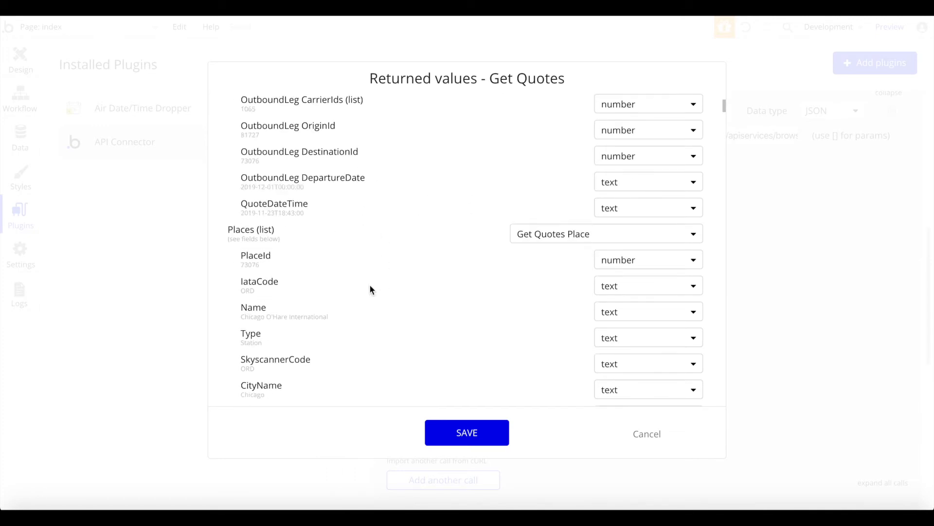
scroll(287, 213, "down", 3)
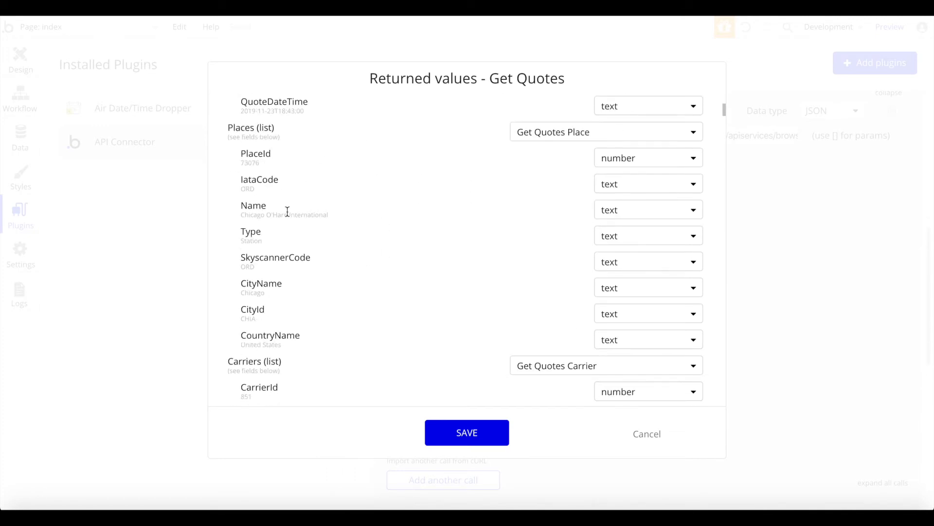
scroll(286, 214, "down", 8)
scroll(277, 247, "down", 15)
scroll(278, 246, "down", 14)
scroll(277, 247, "up", 20)
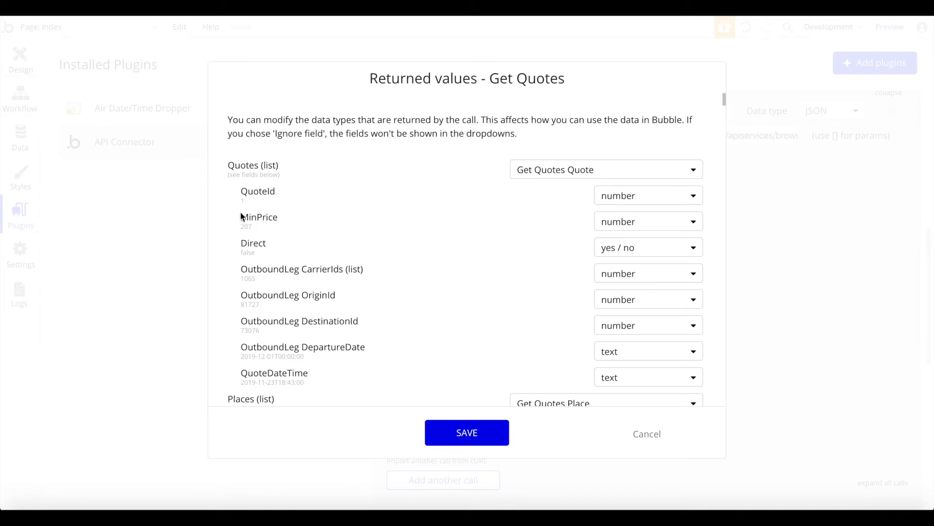
Step: Check the data types available for MinPrice, leave it as number, and save the Get Quotes returned values
left_click(667, 222)
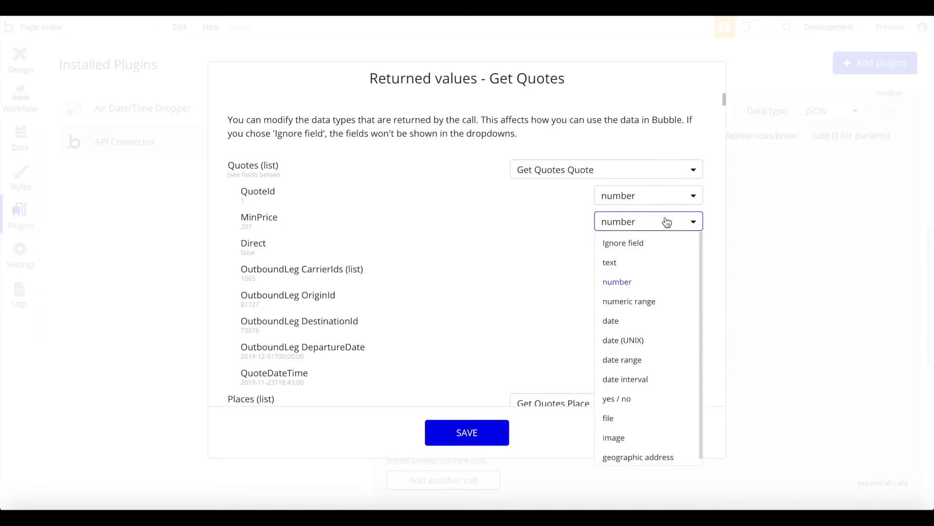
left_click(555, 219)
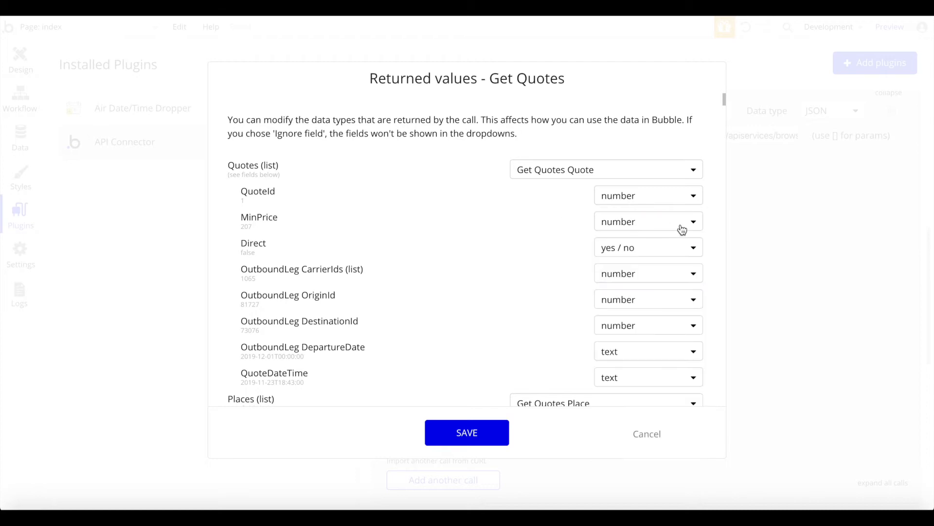
left_click(437, 438)
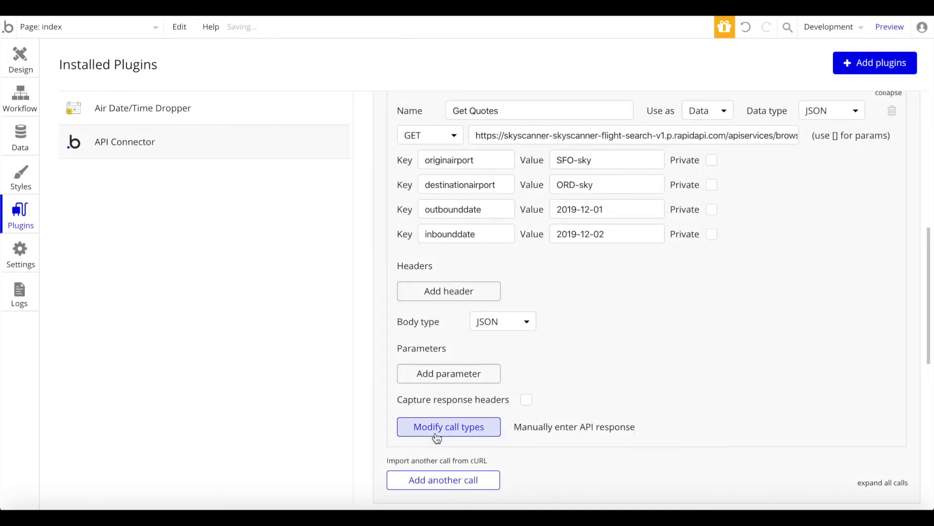
scroll(680, 255, "down", 1)
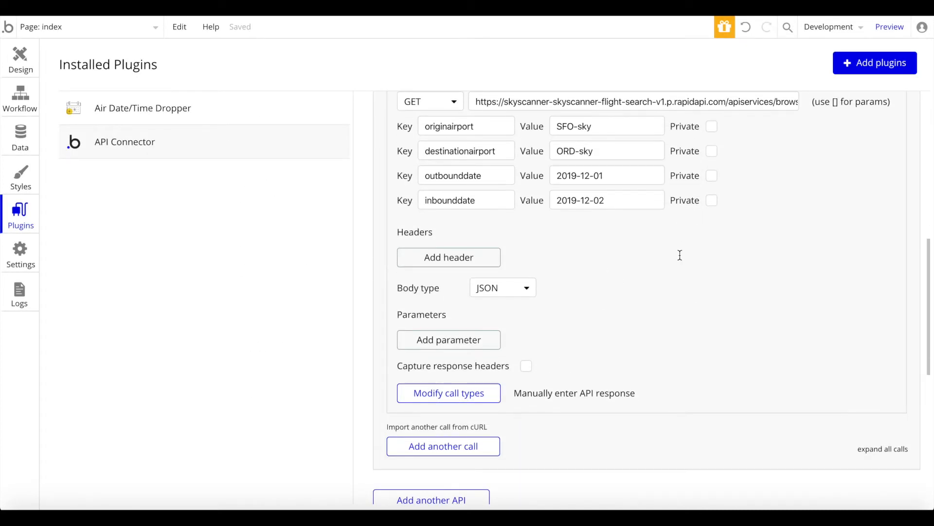
scroll(680, 255, "up", 3)
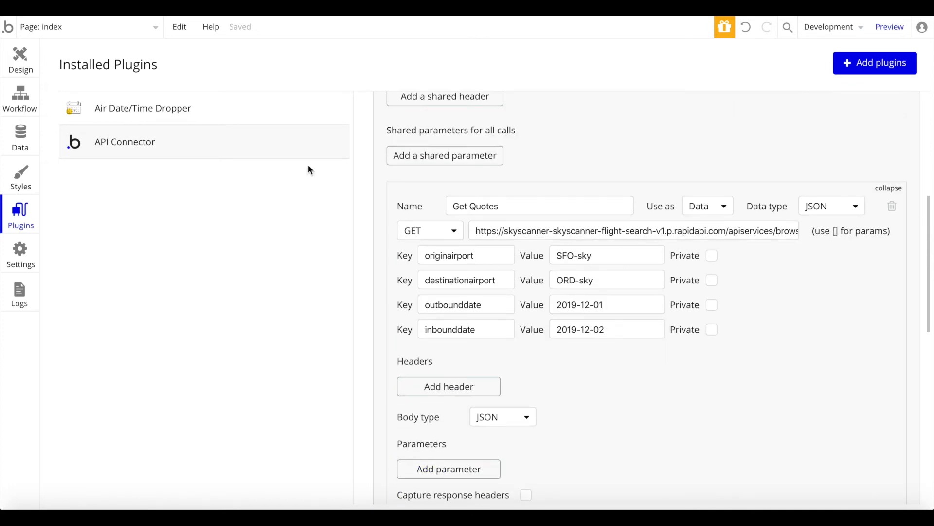
Step: Open the search page and set its flat background color to #F5F5F5
left_click(108, 39)
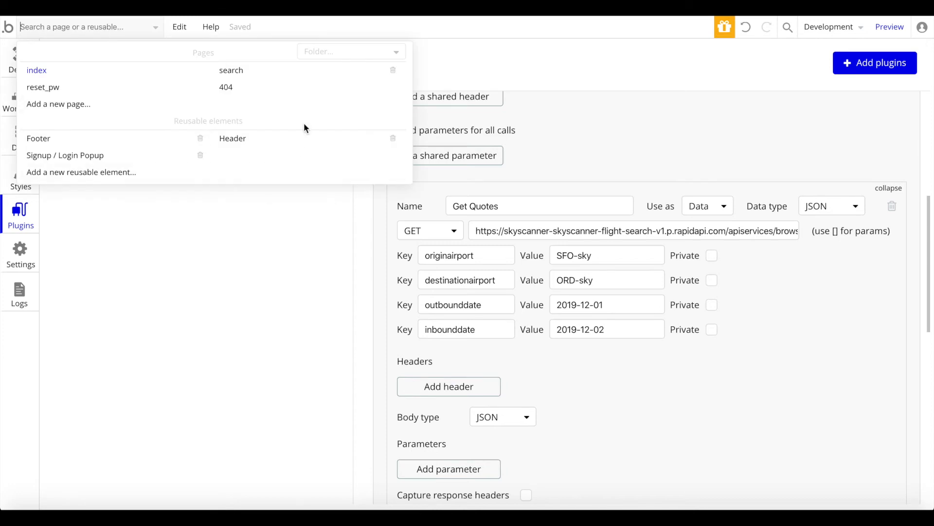
left_click(253, 78)
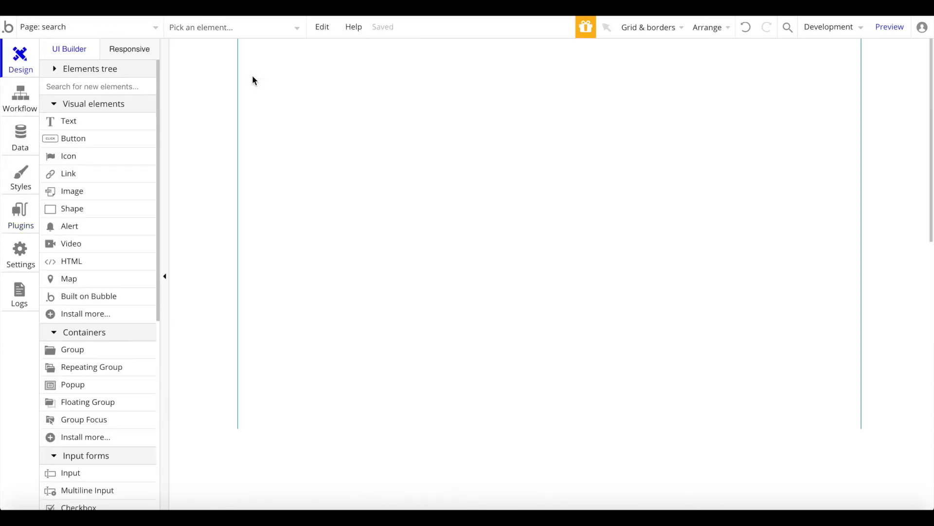
double_click(448, 304)
left_click(665, 355)
left_click_drag(654, 372, 650, 371)
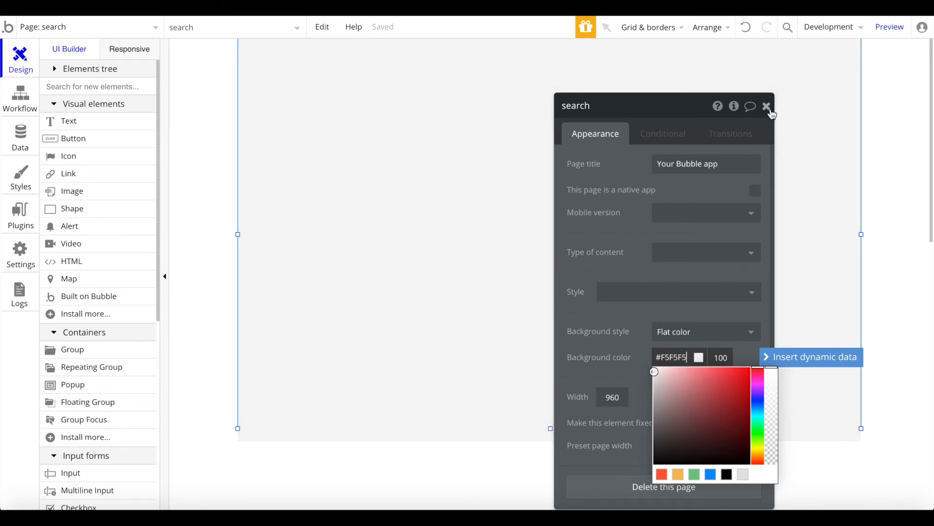
left_click(767, 107)
Step: Add a text element about 746 px wide and 73 px high across the top of the search page, centered horizontally
left_click(102, 124)
mouse_move(312, 51)
left_mouse_down()
mouse_move(495, 117)
mouse_move(726, 150)
mouse_move(813, 130)
mouse_move(797, 114)
left_mouse_up()
right_click(577, 78)
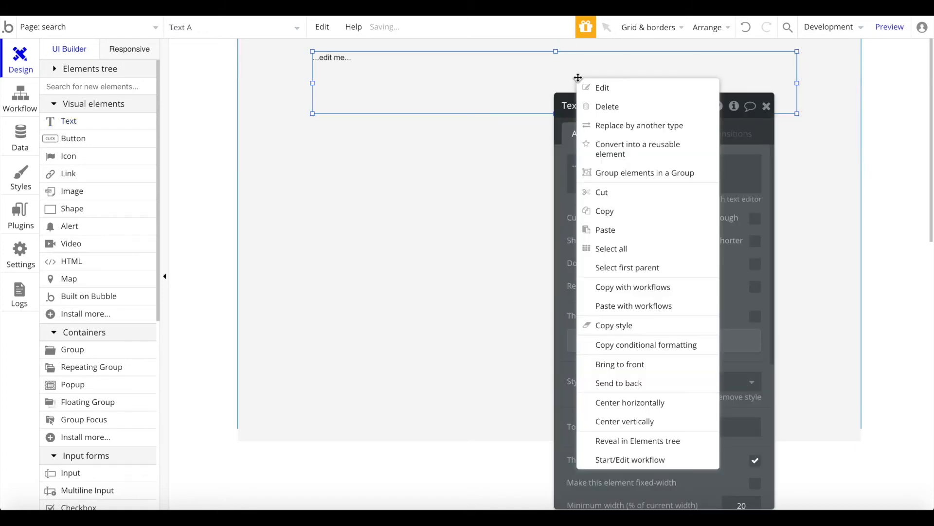
left_click(638, 399)
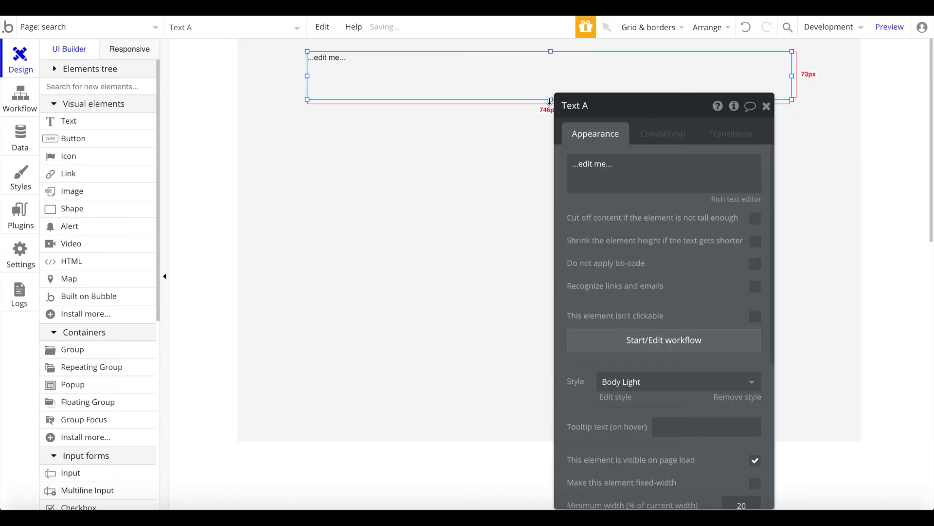
Step: Copy the group holding the airport and date inputs from the index page and paste it onto the search page
left_click(26, 27)
left_click(56, 73)
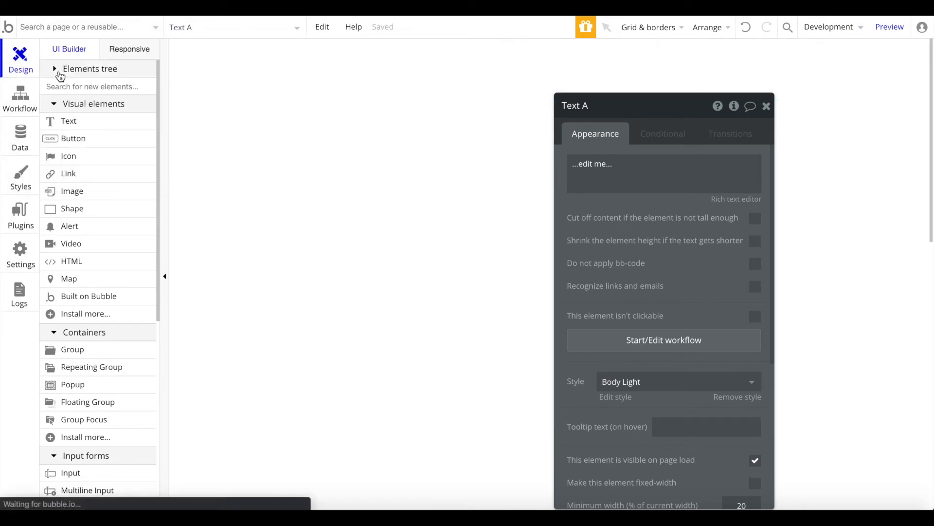
left_click(547, 287)
key("super+c")
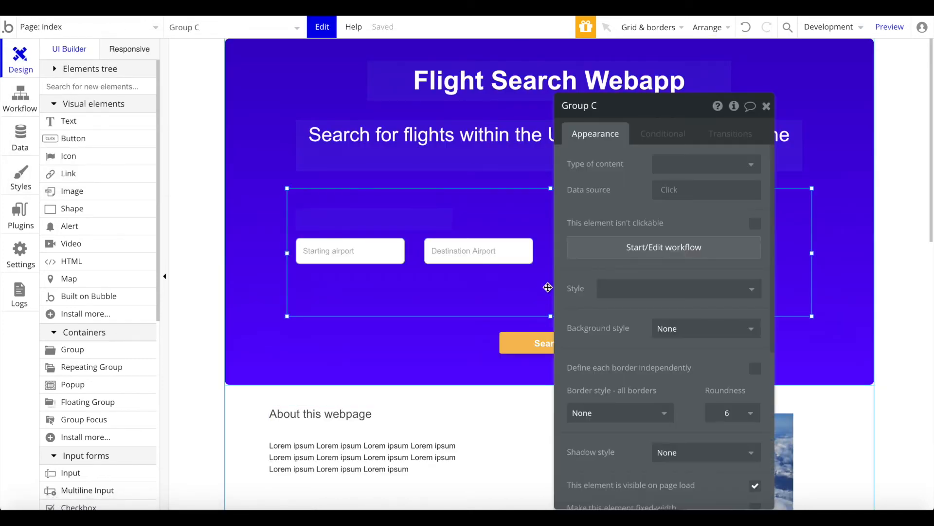
left_click(138, 28)
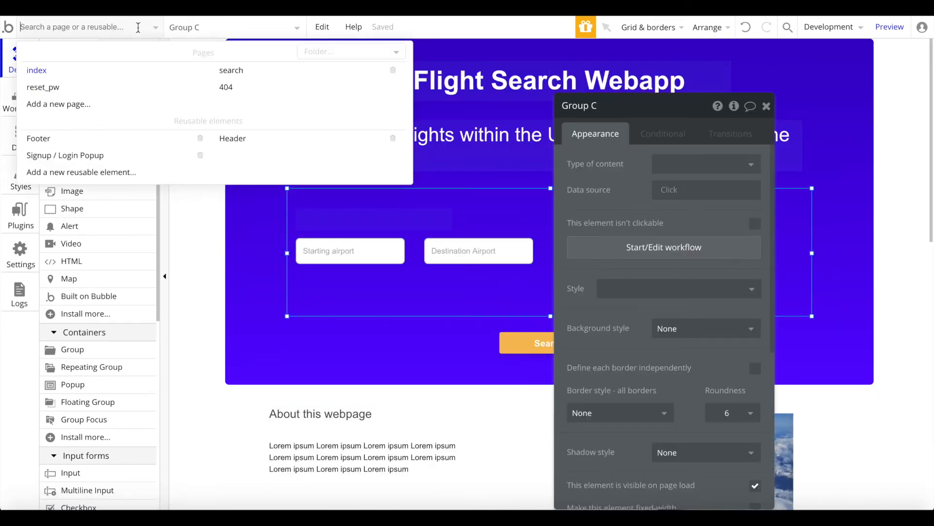
left_click(227, 70)
left_click(456, 191)
key("super+v")
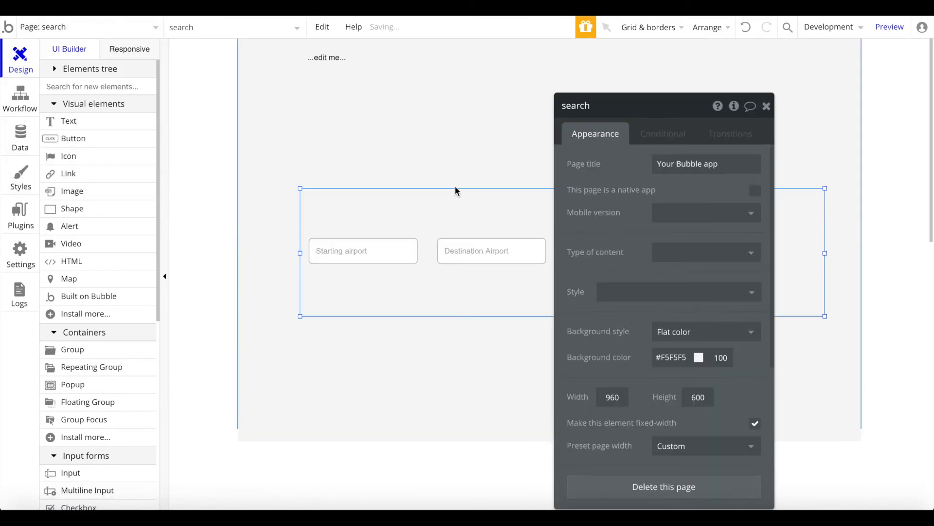
Step: Raise and shorten the text element, and place the pasted input group just below it, centered horizontally
left_click_drag(513, 287, 506, 187)
left_click(326, 68)
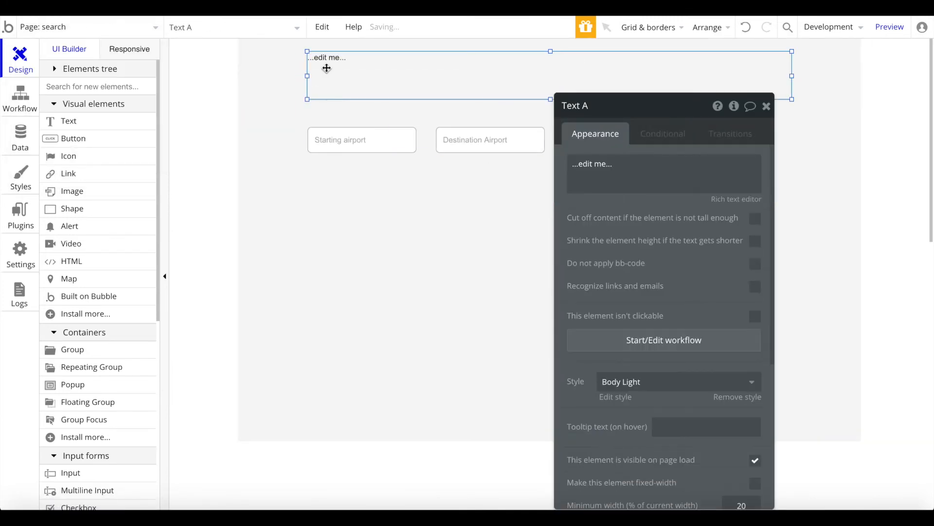
left_click_drag(526, 69, 527, 57)
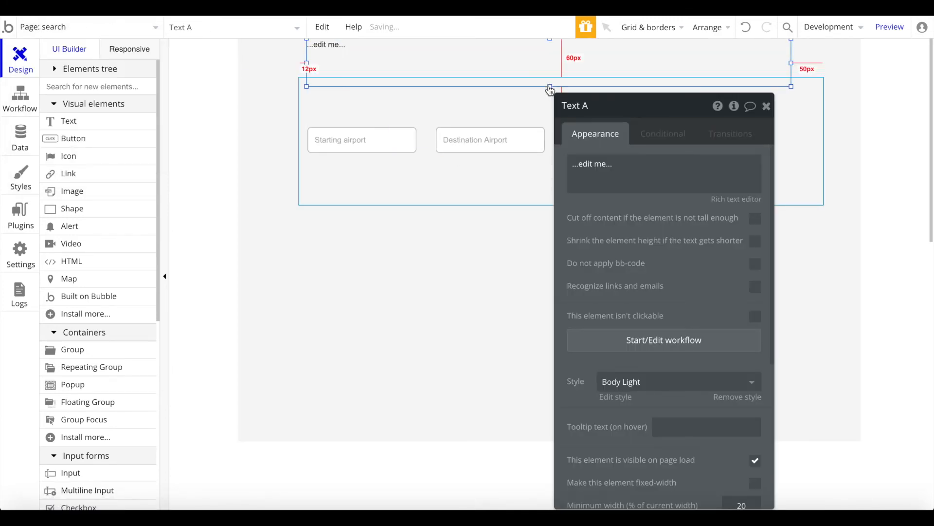
left_click_drag(550, 86, 550, 66)
left_click(538, 105)
left_click_drag(538, 105, 536, 96)
right_click(537, 96)
left_click(598, 420)
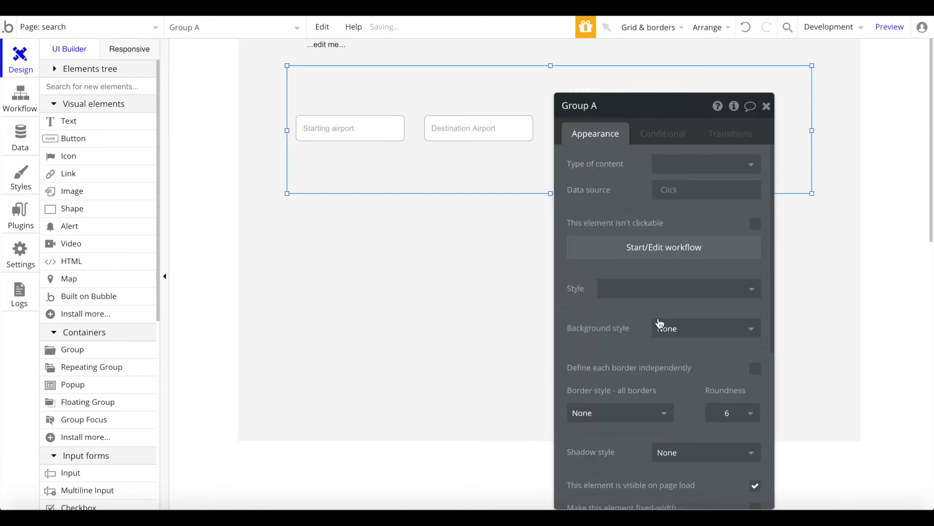
Step: Shrink the input group to about 127 px high around its fields and center it horizontally
left_click(767, 106)
left_click_drag(551, 192, 551, 147)
left_click_drag(550, 65, 548, 92)
left_click_drag(548, 159, 548, 145)
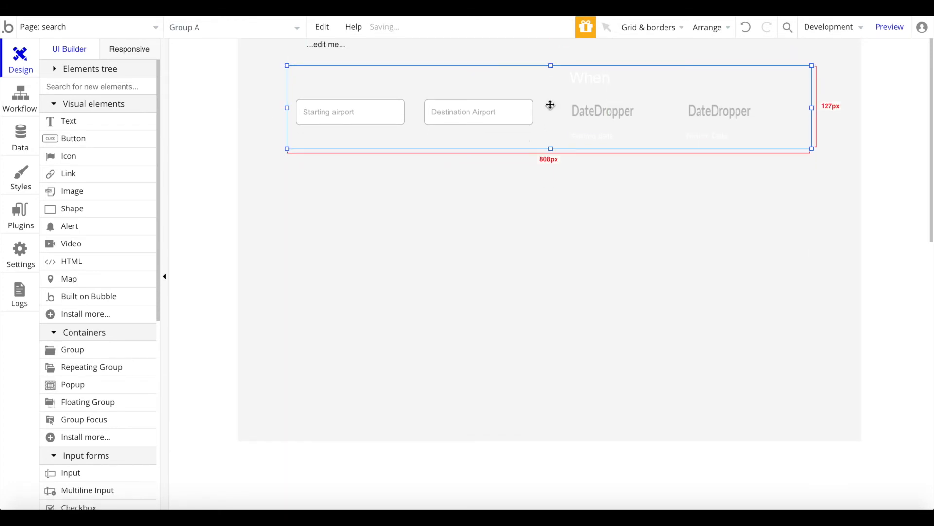
right_click(523, 137)
left_click(597, 432)
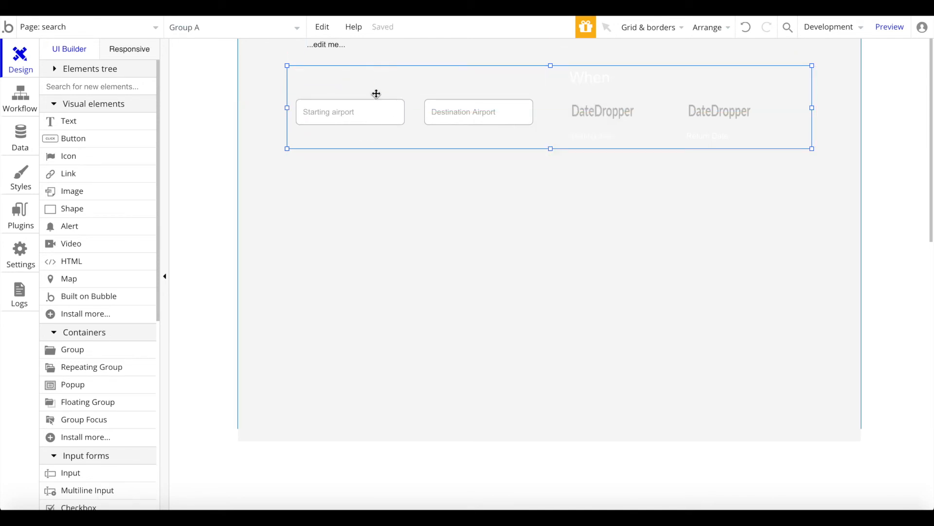
Step: Set the font color of the Where and When labels in the input group to black
double_click(375, 86)
left_click(381, 118)
left_click(365, 168)
left_click(380, 84)
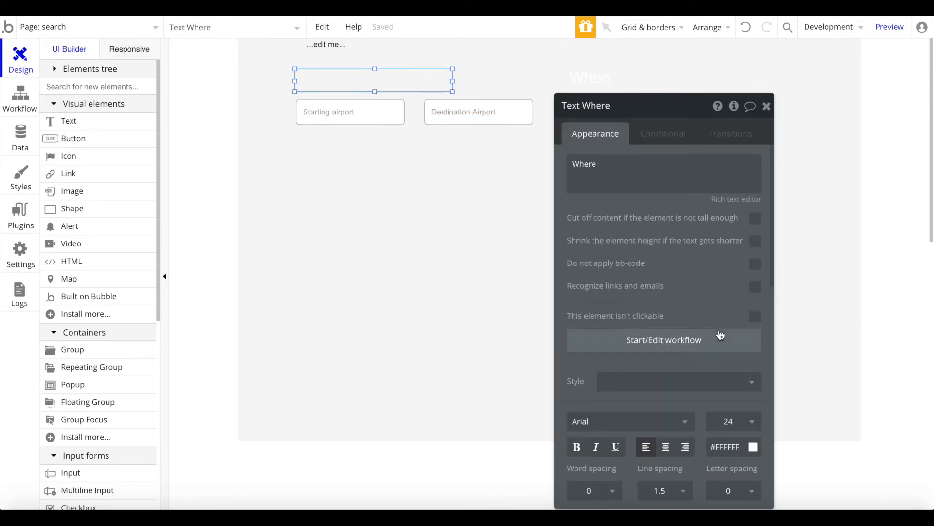
left_click(740, 452)
left_click_drag(725, 466, 684, 497)
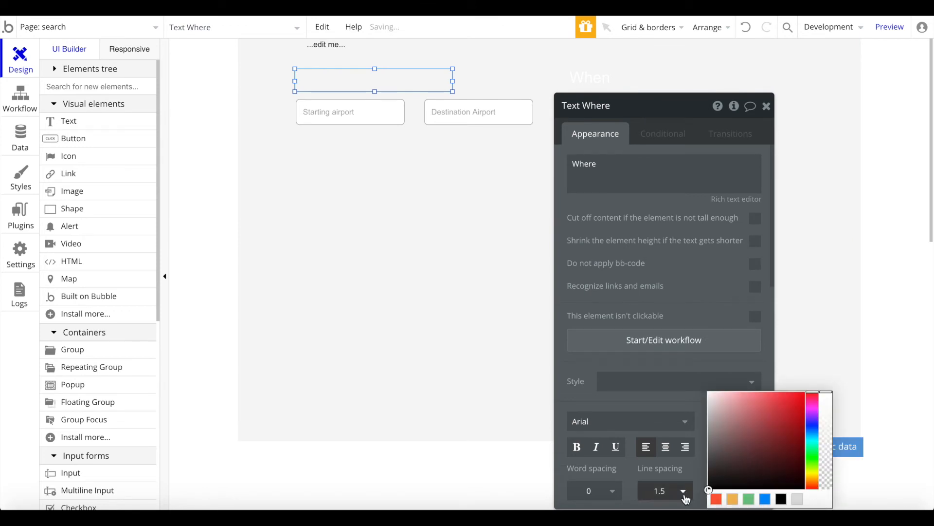
left_click(587, 78)
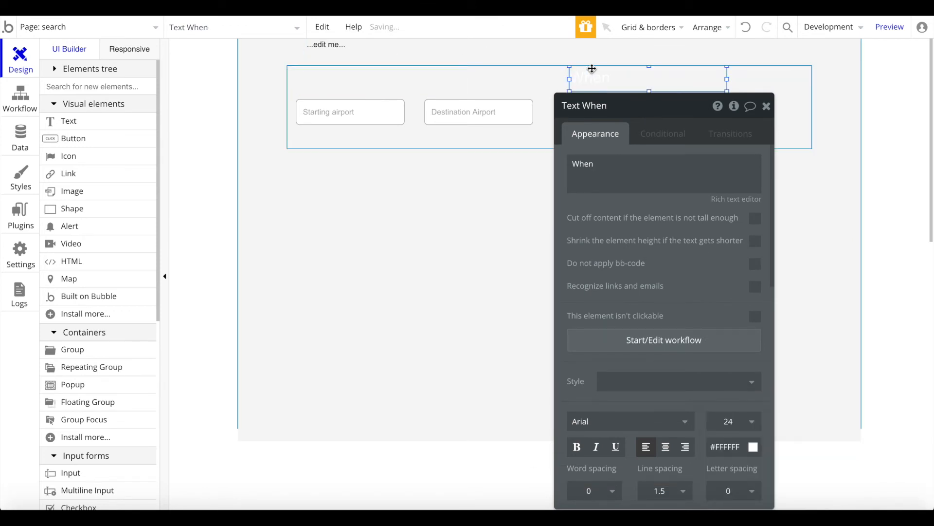
left_click(728, 445)
left_click_drag(727, 467, 709, 490)
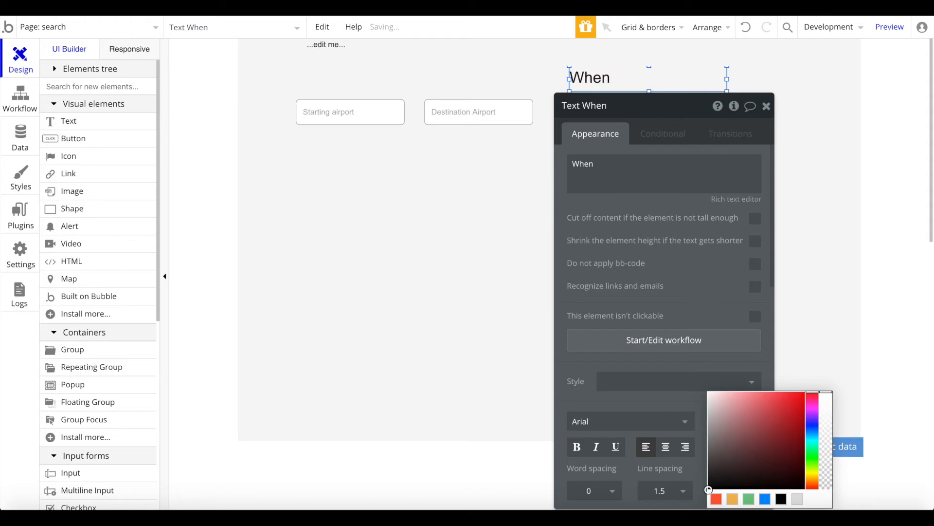
left_click(766, 105)
Step: Set the font color of the Starting date and Return Date labels to black (#000000)
left_click(584, 136)
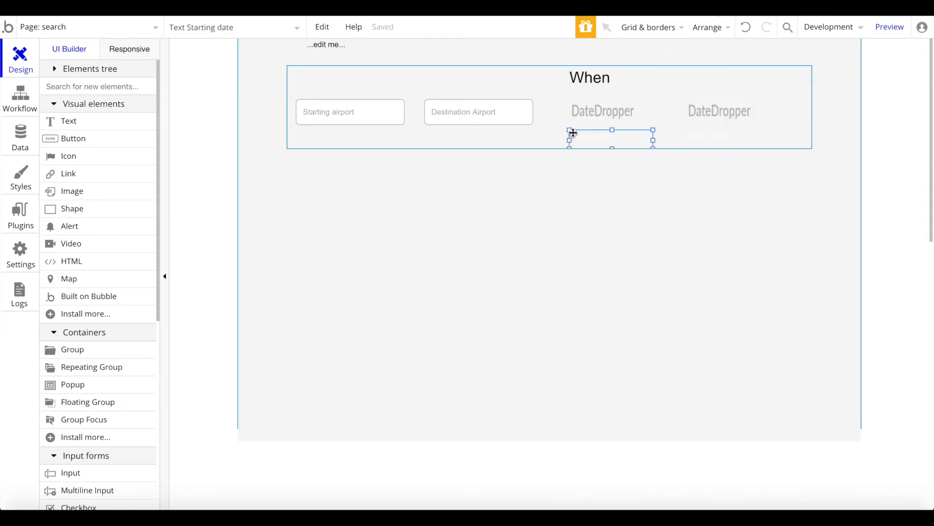
double_click(600, 137)
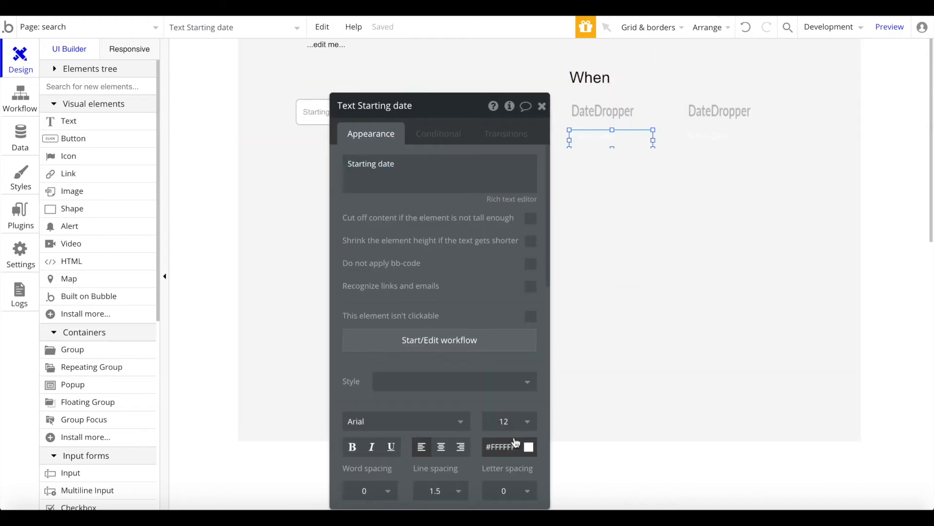
left_click(504, 447)
left_click_drag(501, 467, 428, 501)
left_click(710, 136)
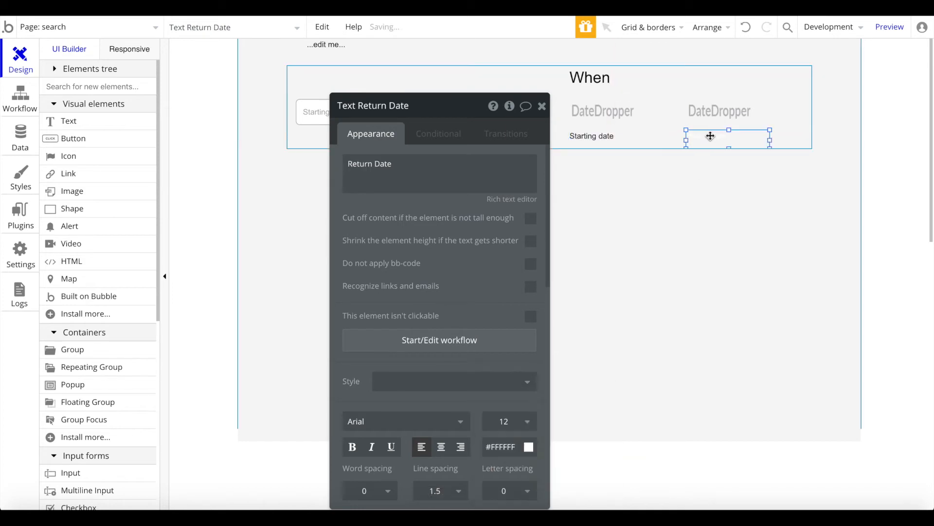
left_click(504, 447)
left_click(505, 443)
left_click(542, 106)
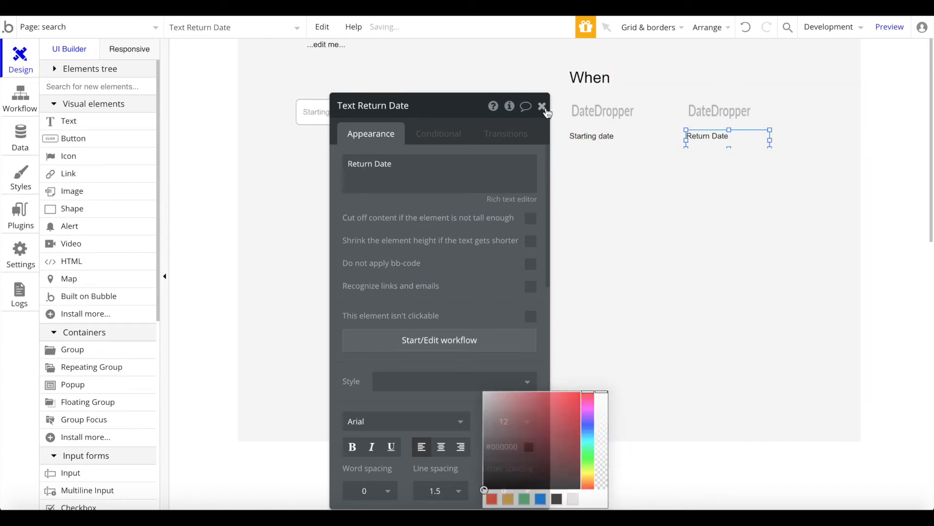
Step: Examine the parameters that the index page's Search button workflow sends in its Go to page search action
left_click(365, 116)
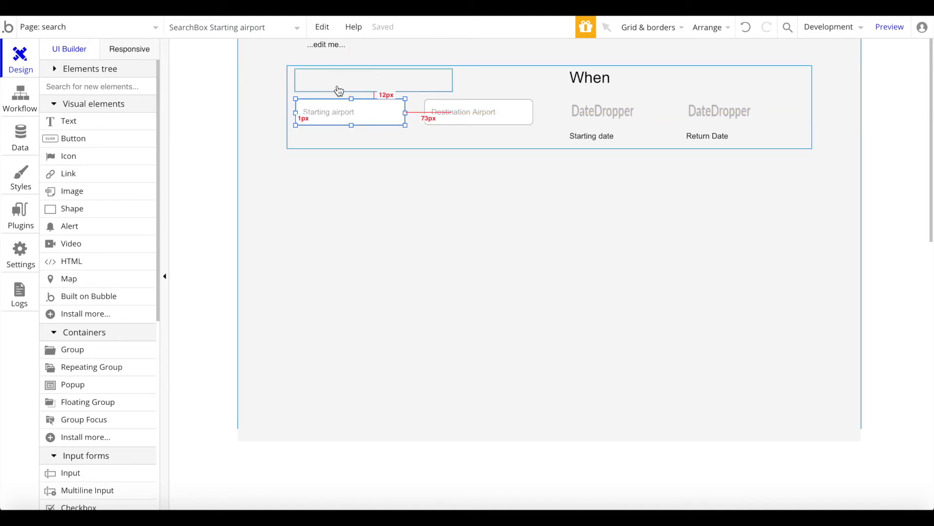
left_click(115, 27)
left_click(63, 69)
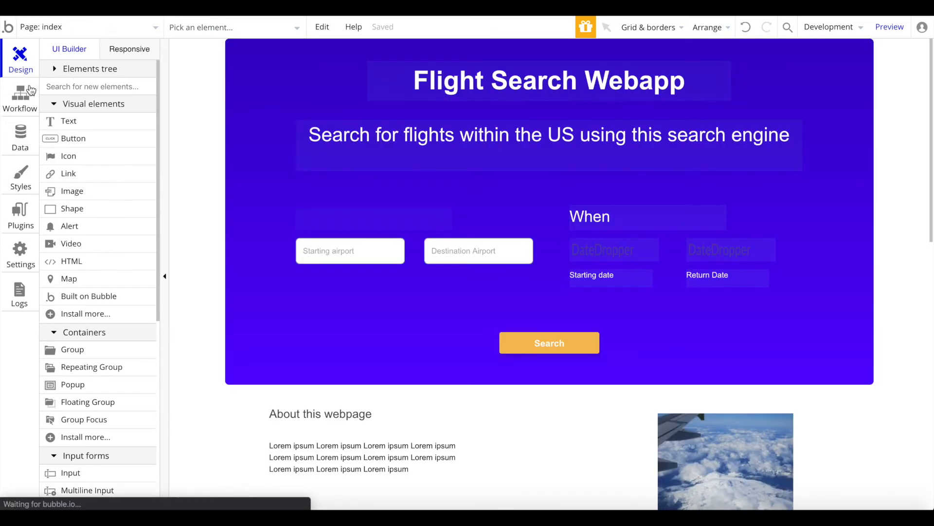
left_click(22, 95)
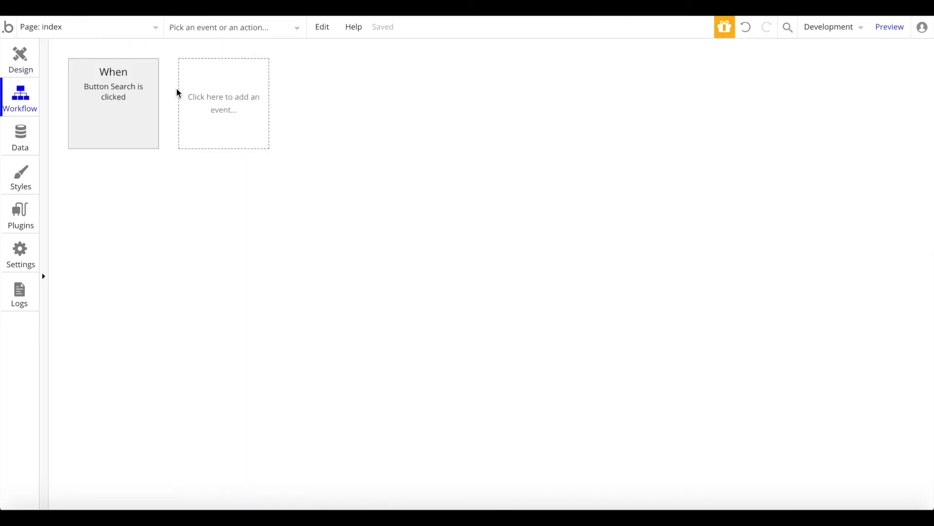
left_click(133, 109)
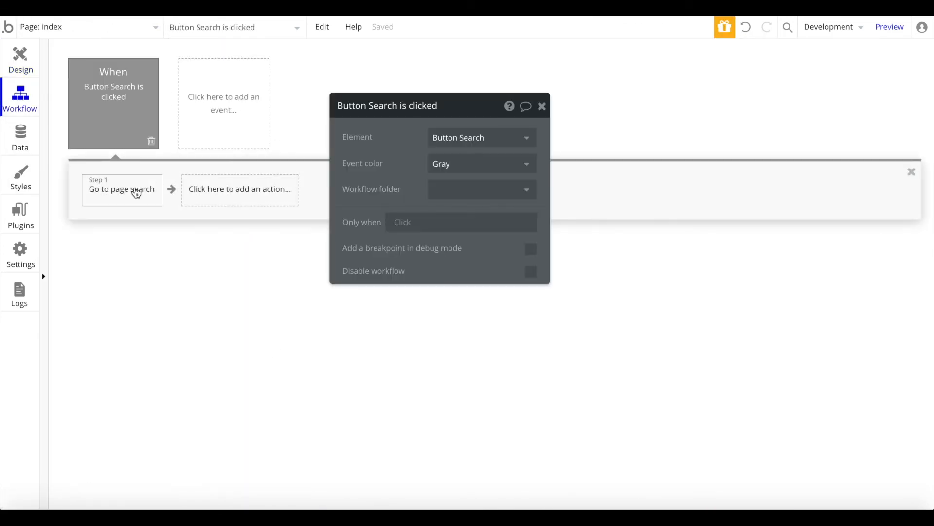
left_click(142, 188)
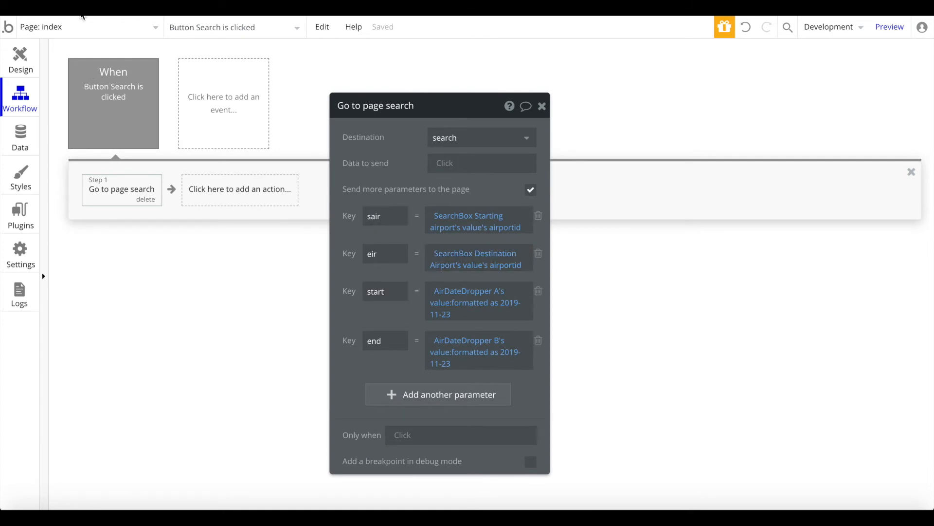
Step: Return to the search page's design view and open the properties of the Starting airport search box
left_click(71, 29)
left_click(261, 74)
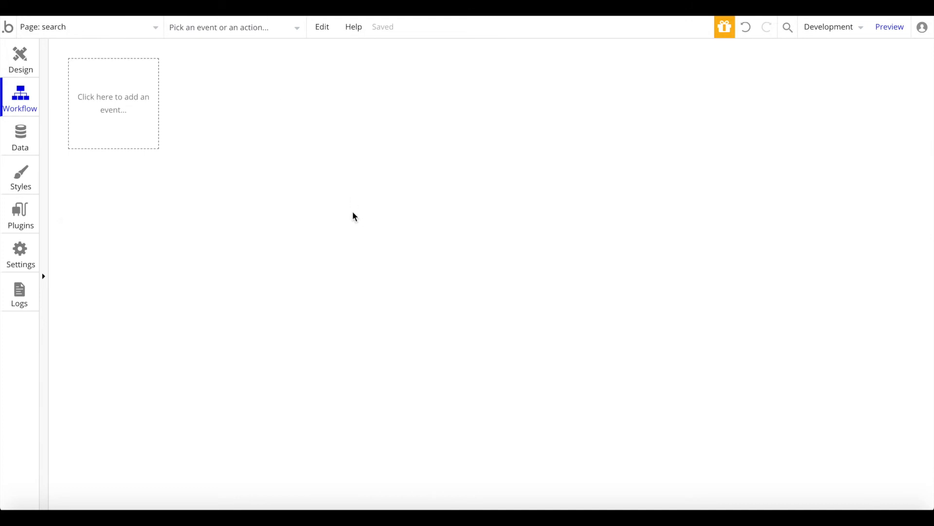
left_click(30, 73)
double_click(348, 110)
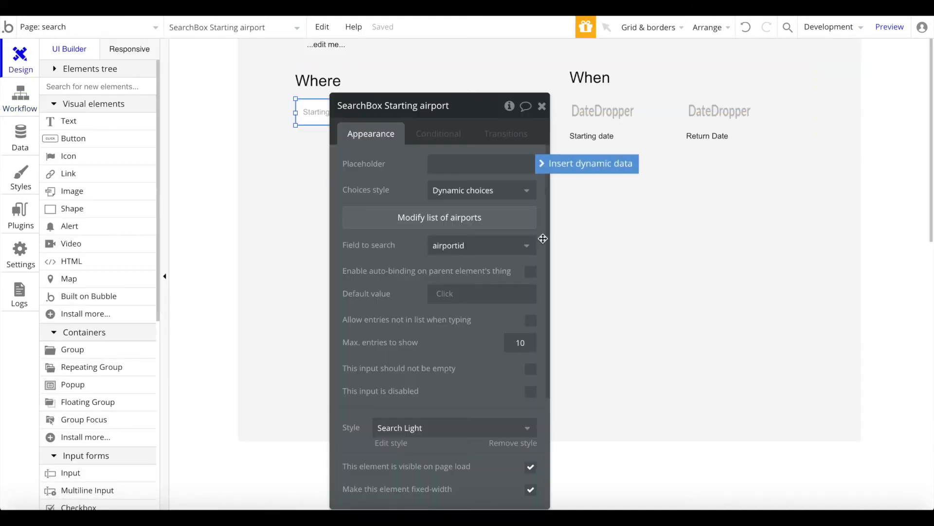
Step: Try to set the Starting airport's default value directly to the sair parameter from the page URL
left_click(443, 294)
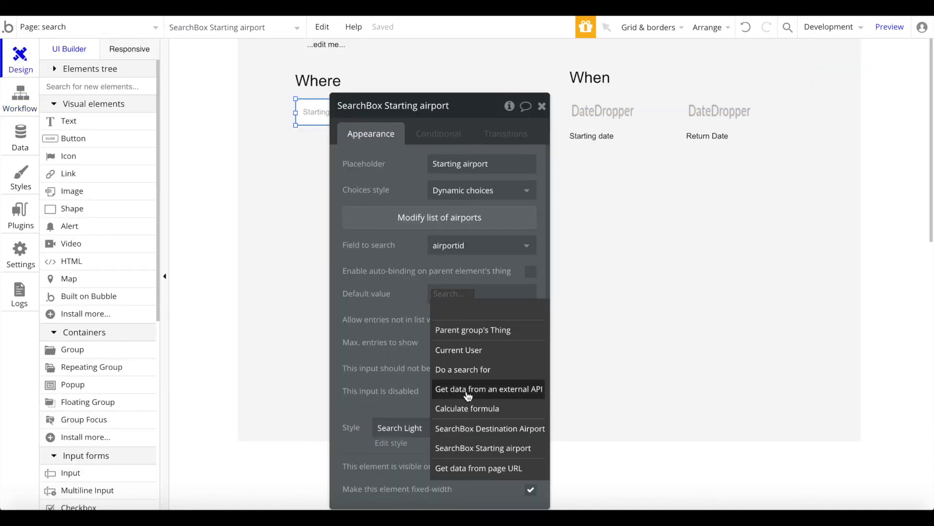
left_click(484, 469)
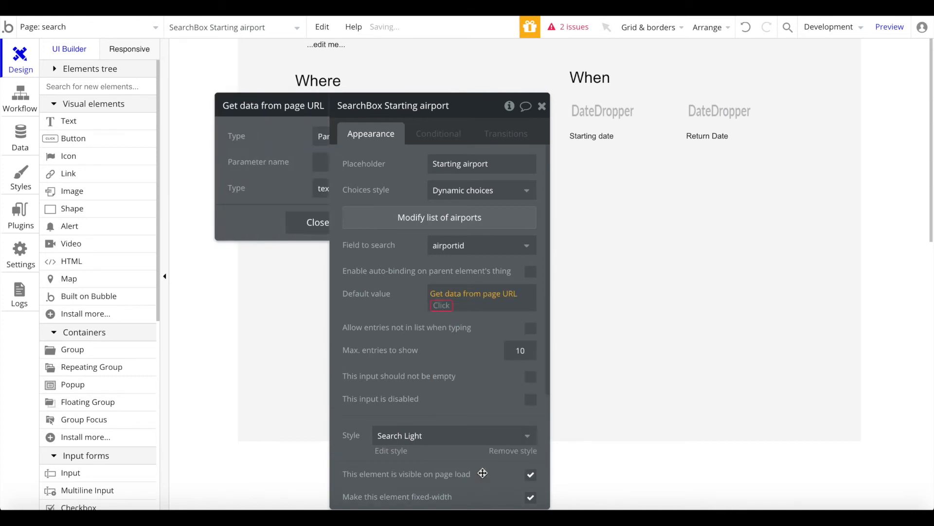
left_click(219, 162)
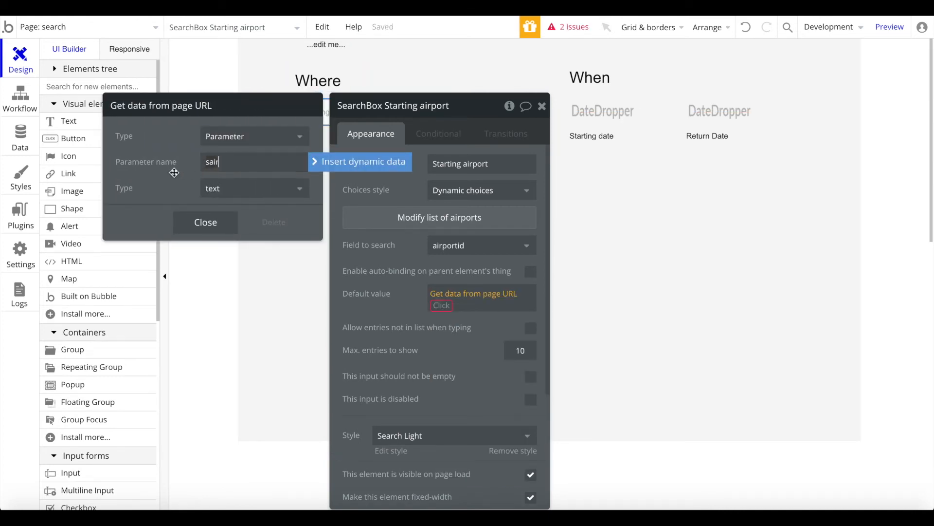
left_click(159, 174)
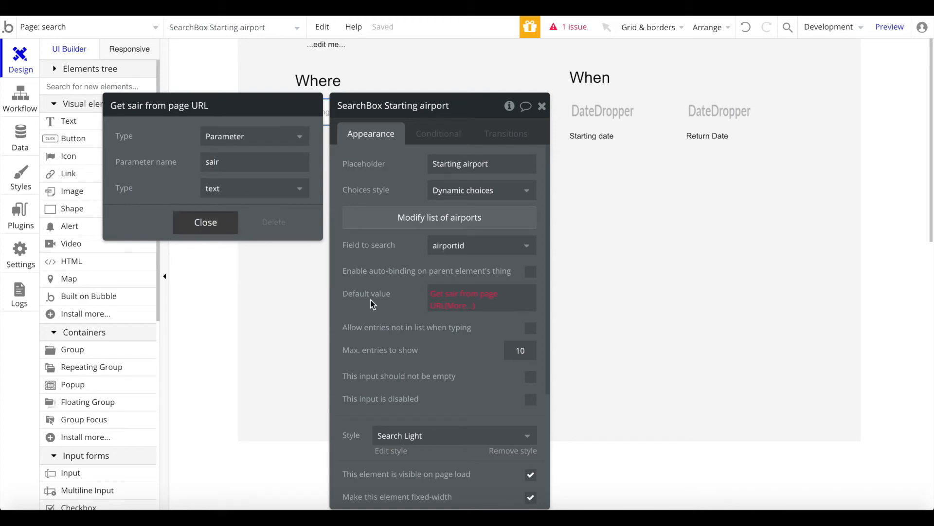
left_click(457, 305)
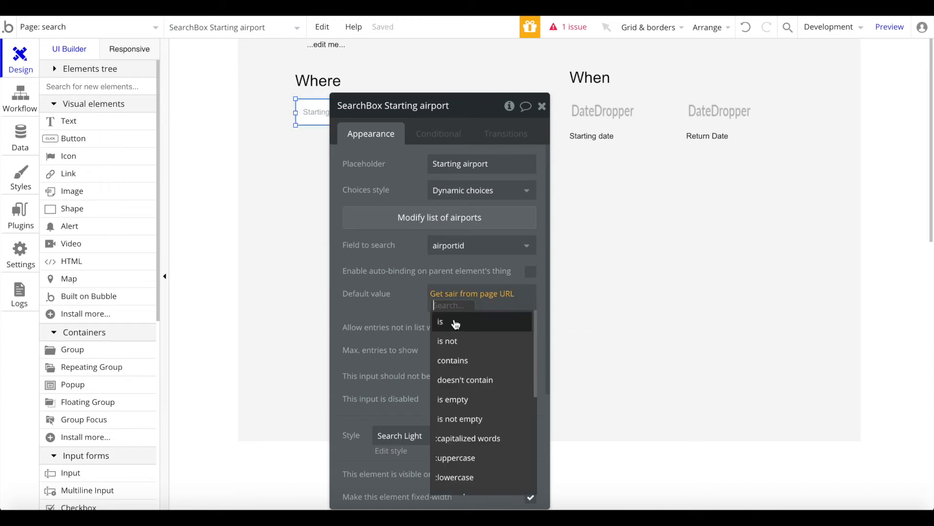
scroll(456, 324, "down", 5)
scroll(456, 325, "up", 3)
left_click(397, 327)
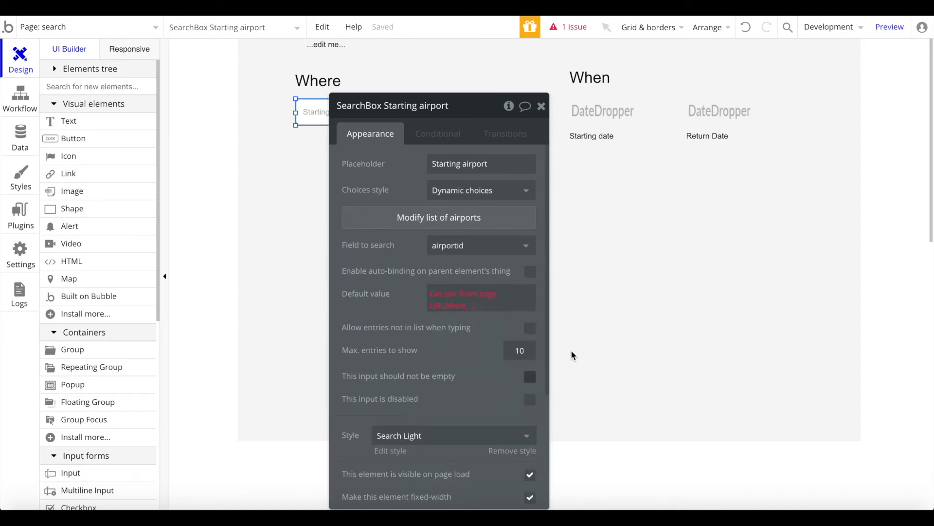
right_click(514, 306)
left_click(603, 309)
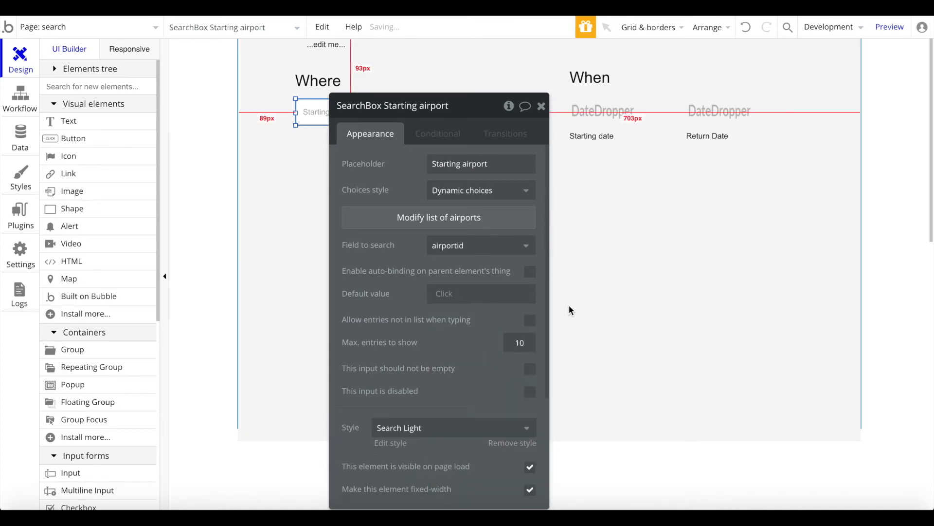
Step: Base the Starting airport's default value on a search for airports with a constraint on airportid
left_click(467, 293)
left_click(459, 368)
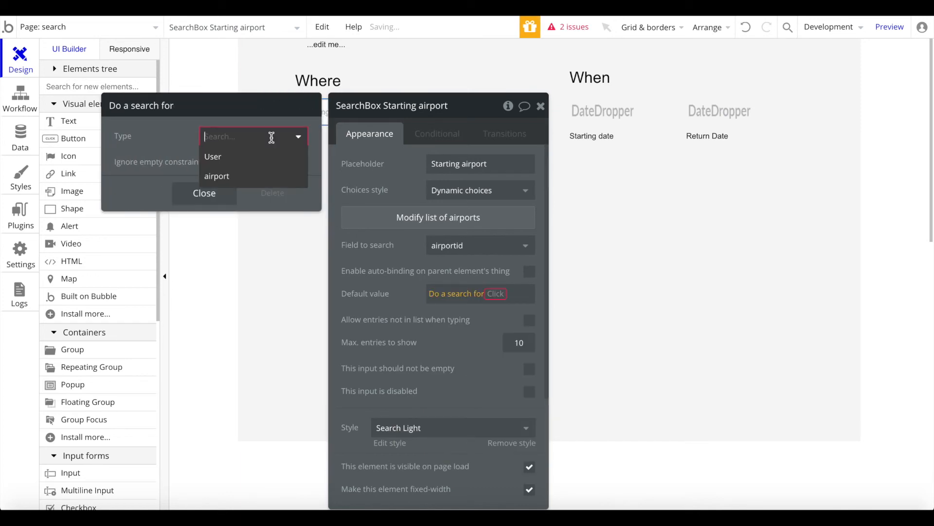
left_click(217, 176)
left_click(175, 172)
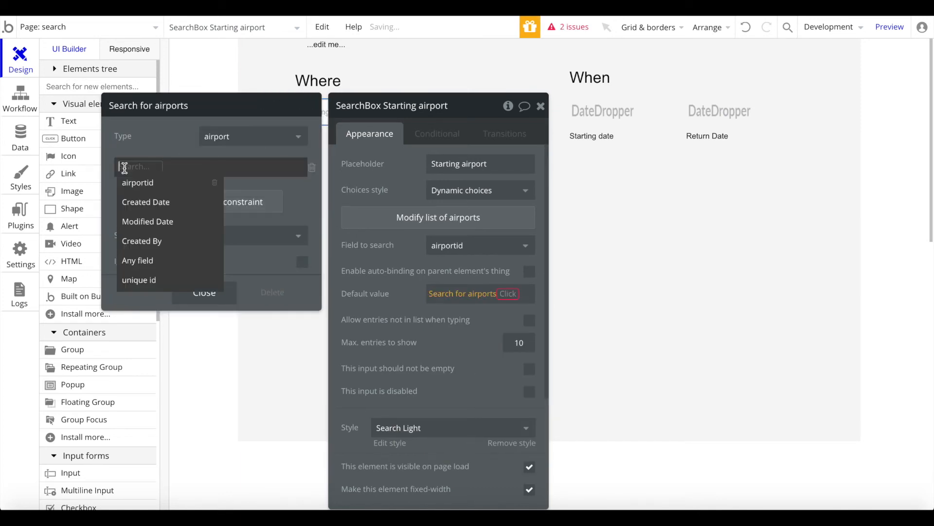
left_click(143, 182)
left_click(174, 165)
left_click(175, 183)
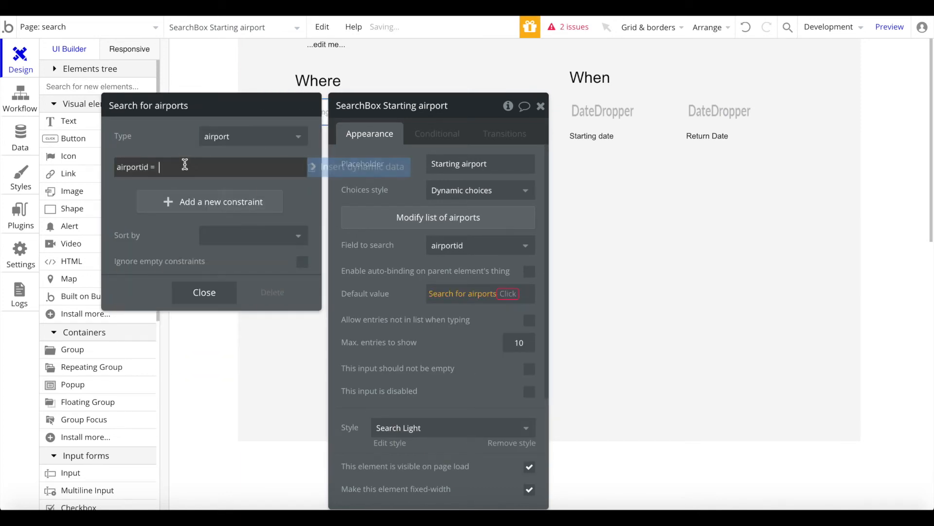
left_click(354, 177)
left_click(514, 297)
left_click(279, 180)
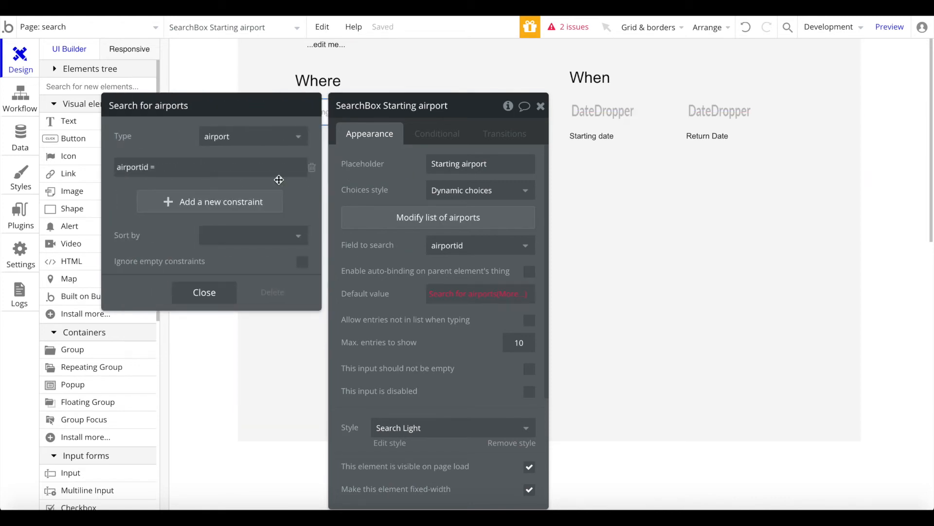
Step: Match the airportid constraint to the page URL parameter sair and take the first item of the airport search
left_click(277, 170)
scroll(250, 359, "down", 5)
left_click(205, 389)
left_click(242, 167)
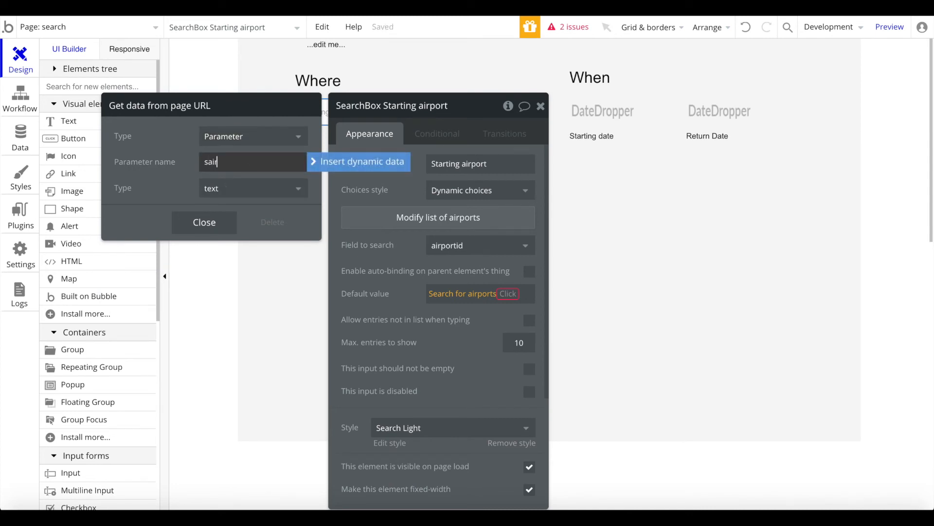
left_click(221, 221)
left_click(500, 296)
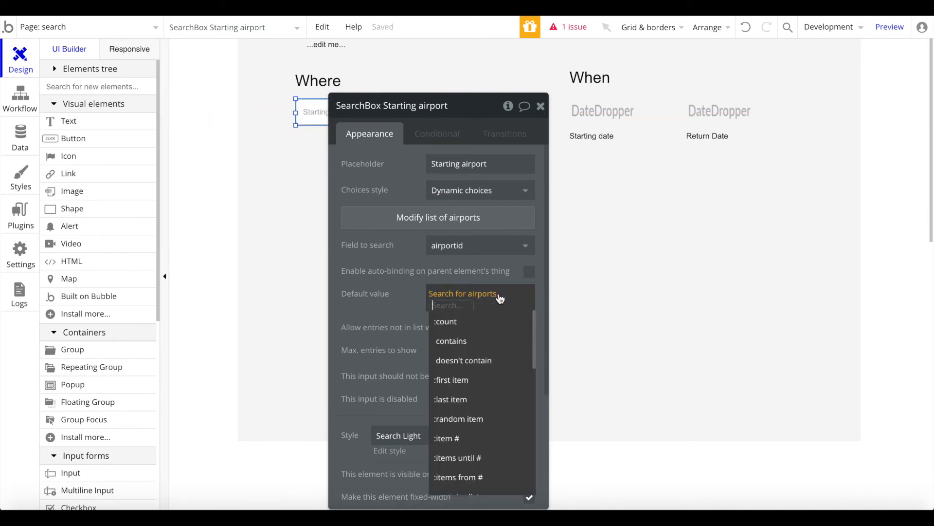
left_click(460, 382)
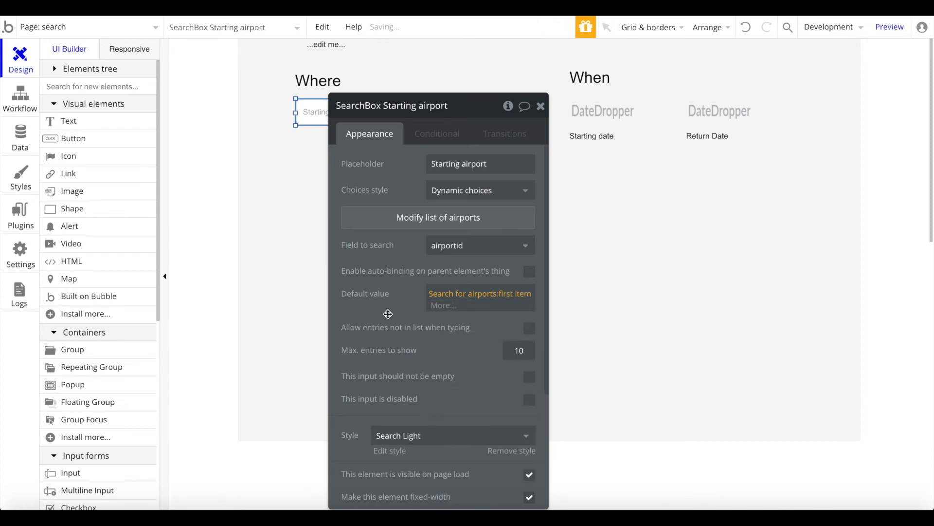
Step: Copy the Starting airport's default value expression and open the Destination Airport search box's properties
right_click(500, 293)
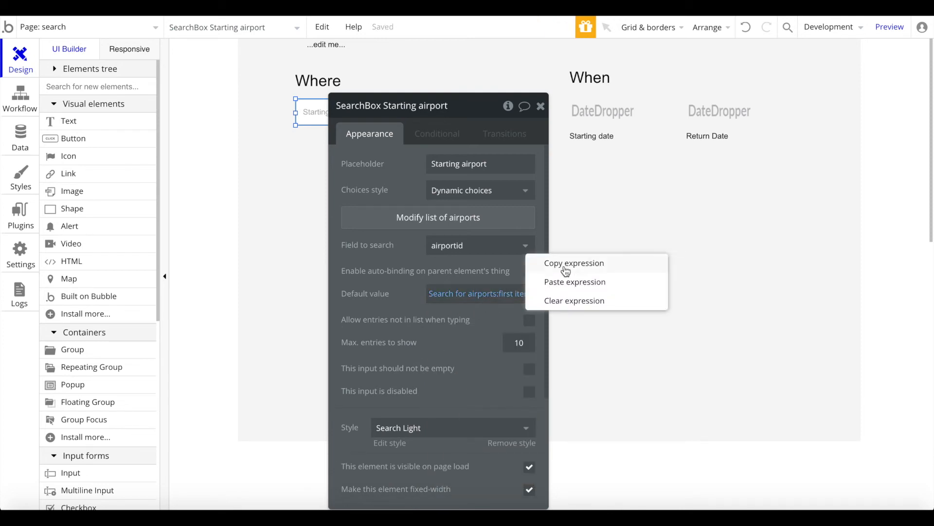
left_click(564, 269)
left_click(541, 106)
double_click(435, 117)
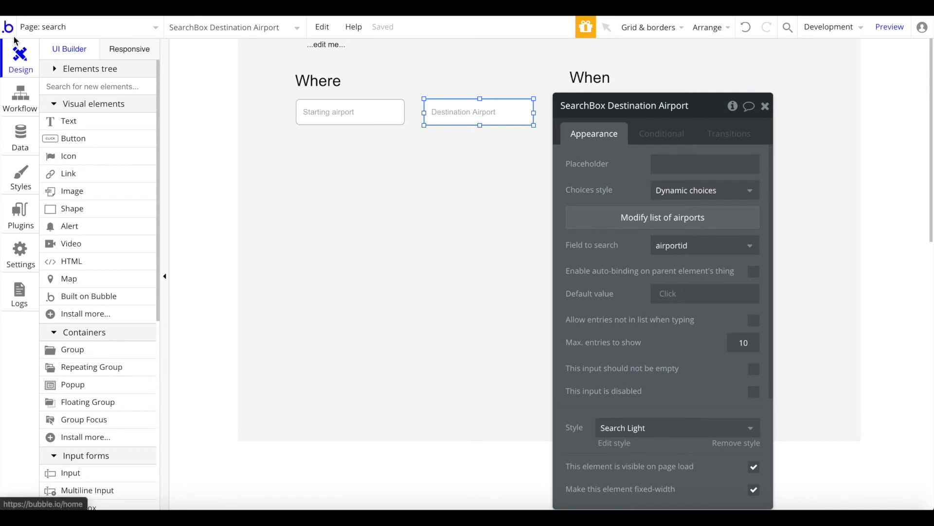
Step: Check which parameter key the index page's Search workflow sends for the destination airport, and return to the search page design
left_click(88, 26)
left_click(36, 68)
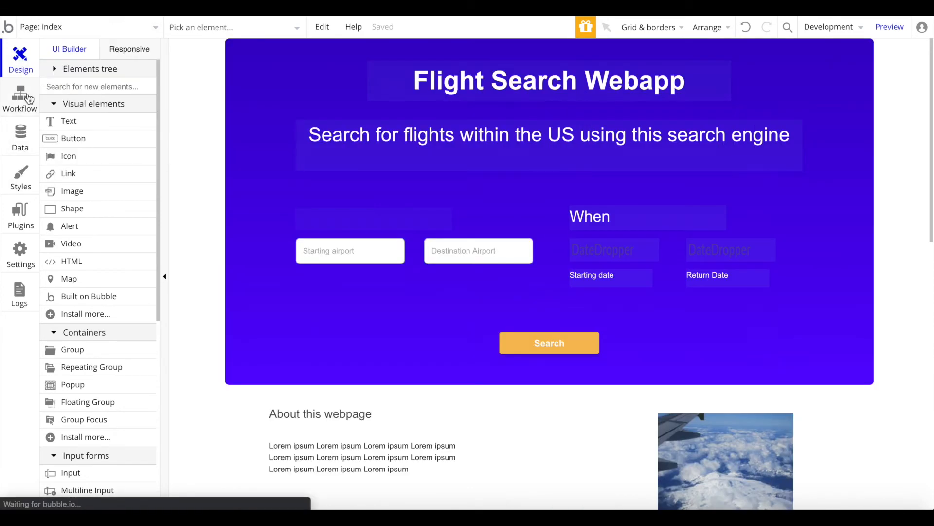
left_click(26, 92)
left_click(126, 144)
left_click(113, 188)
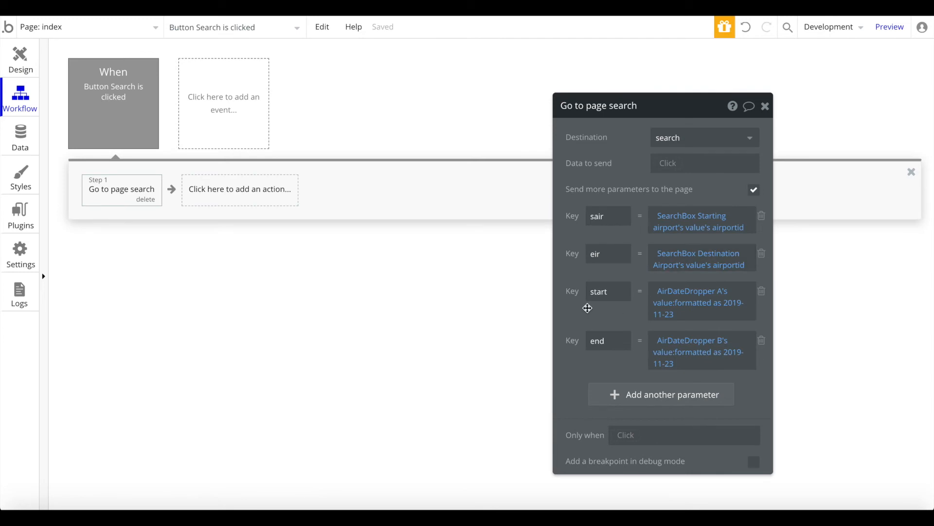
left_click(59, 29)
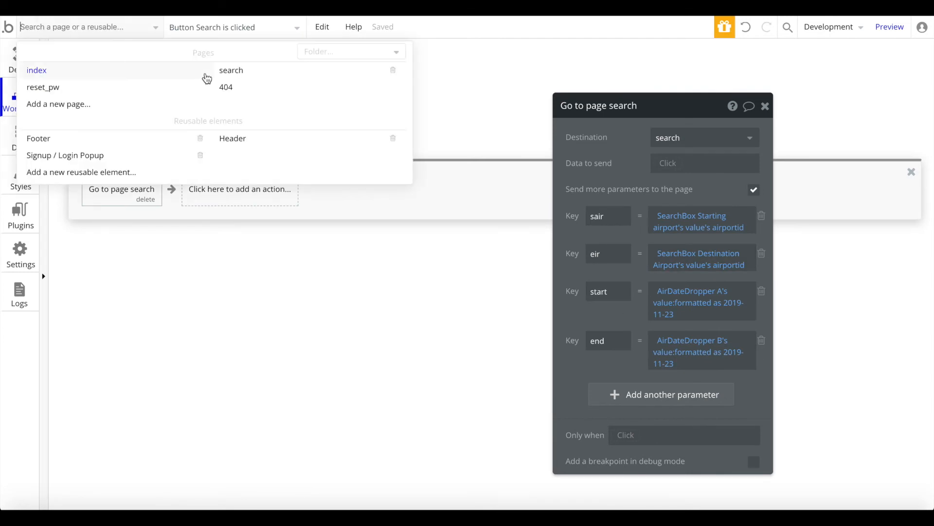
left_click(234, 74)
left_click(24, 61)
Step: Paste the copied expression as the Destination Airport's default value and change its page URL parameter to eir
double_click(477, 117)
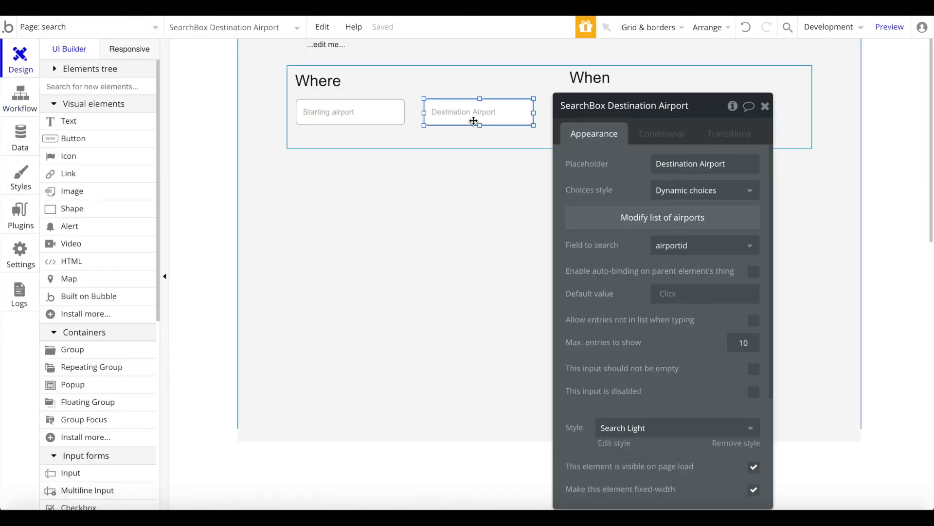
right_click(681, 293)
left_click(752, 278)
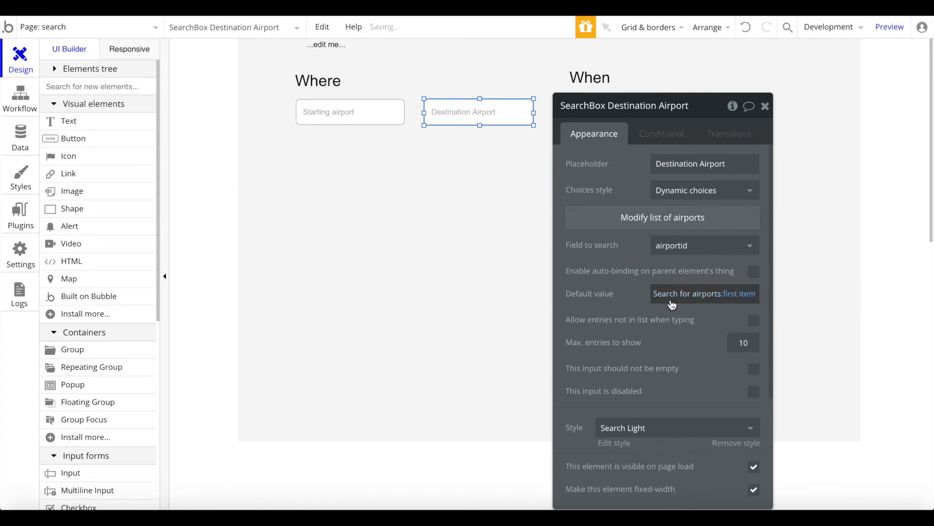
left_click(683, 297)
left_click(405, 168)
left_click(453, 167)
double_click(453, 167)
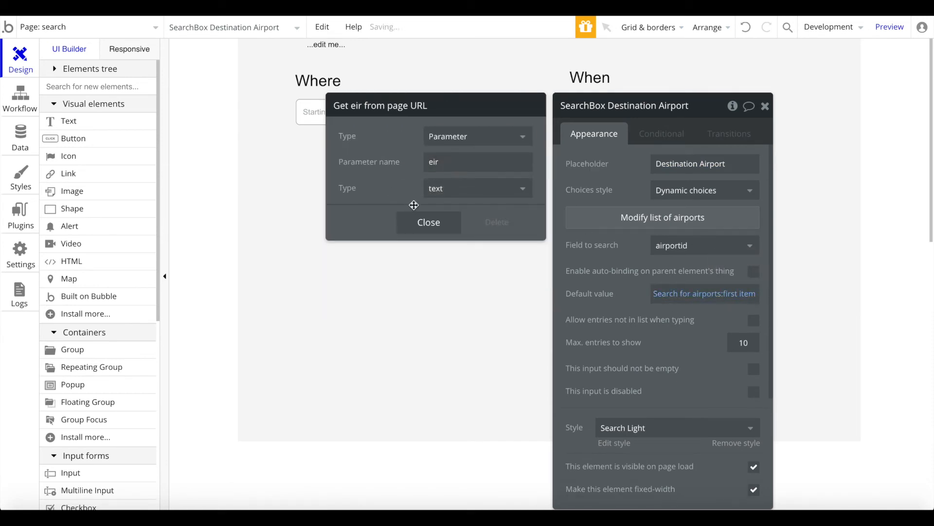
left_click(429, 222)
Step: Set the Starting date picker's initial date to the page URL parameter start
left_click(766, 106)
double_click(602, 111)
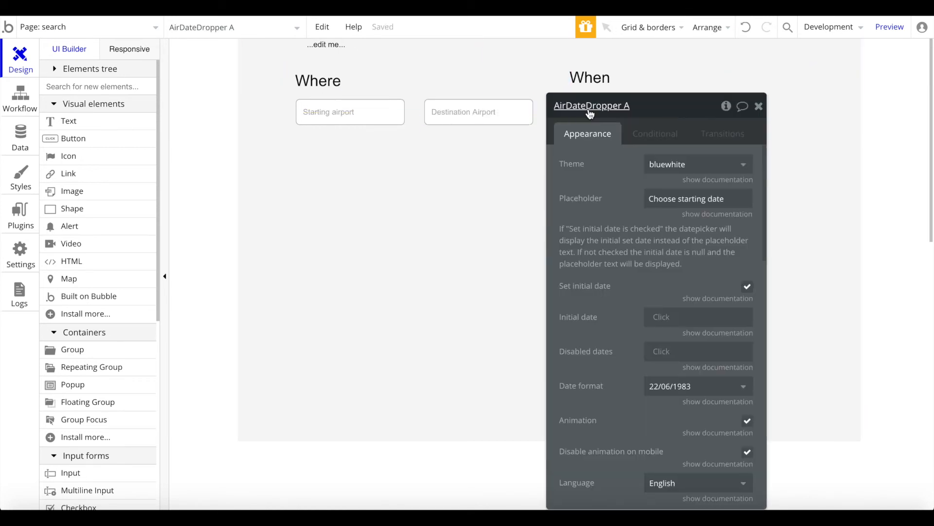
scroll(433, 257, "down", 2)
left_click(432, 256)
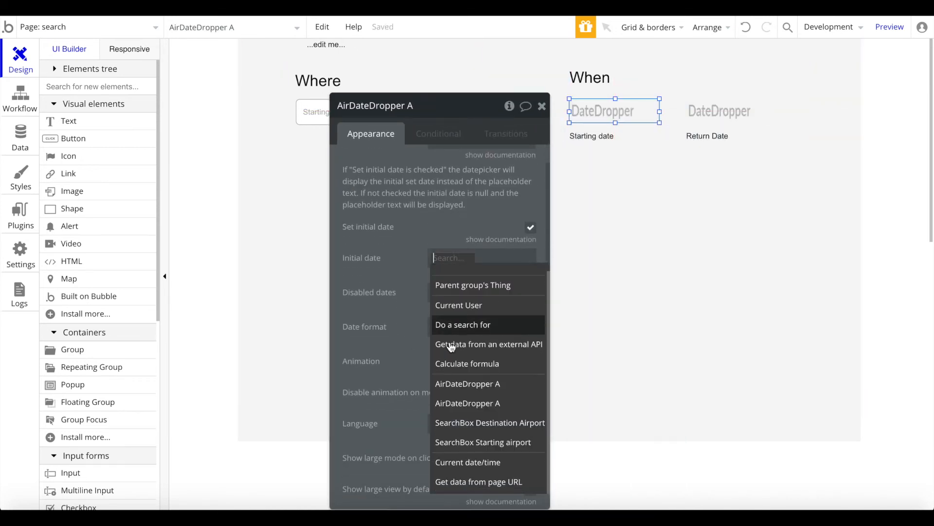
left_click(444, 479)
left_click(229, 161)
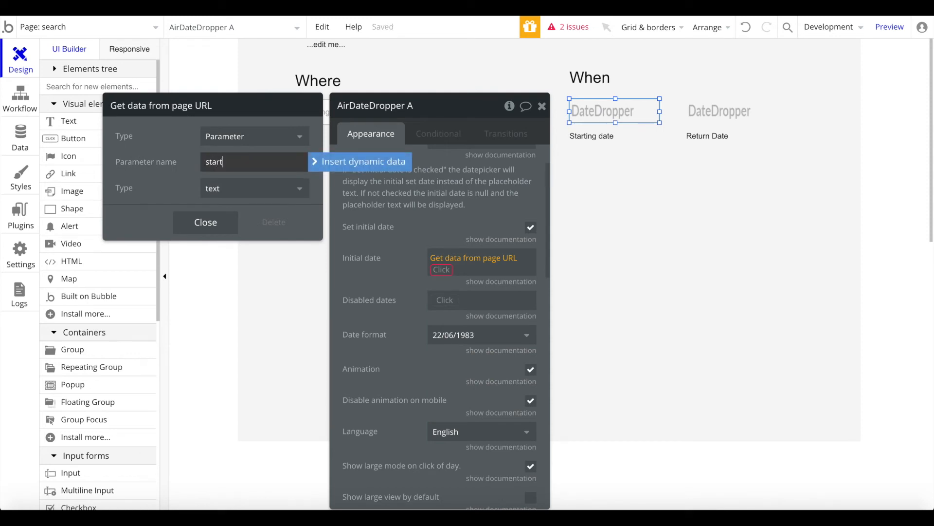
left_click(151, 176)
Step: Try to append a formatted-as operator to the Starting date picker's initial date expression
left_click(405, 273)
left_click(450, 273)
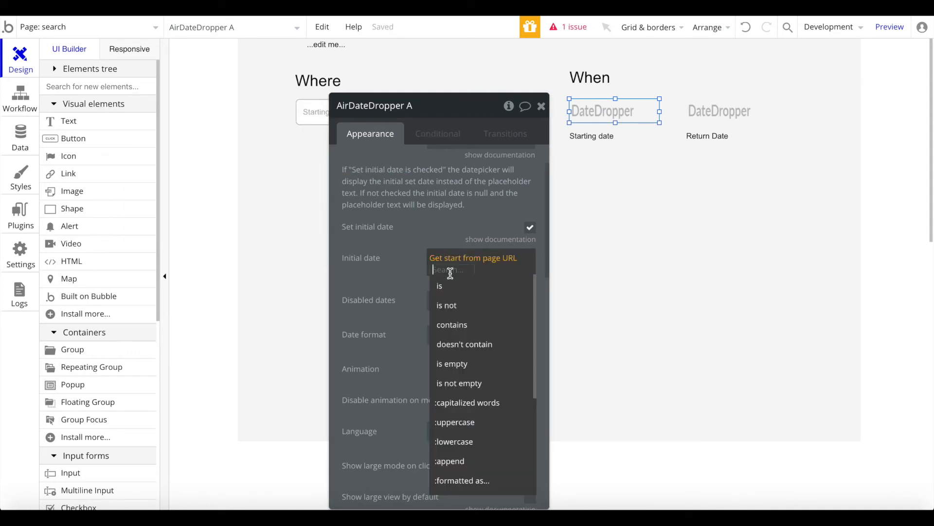
scroll(450, 273, "down", 5)
left_click(491, 310)
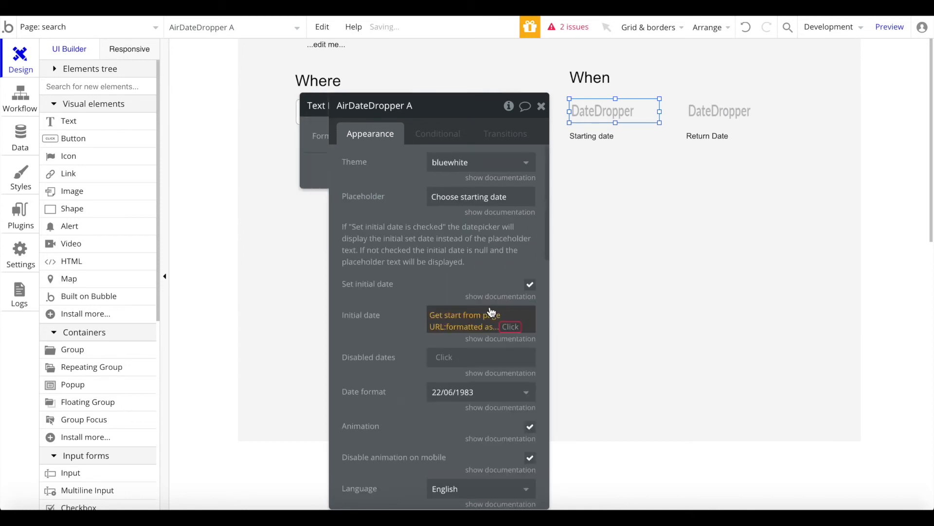
left_click(247, 137)
left_click(247, 137)
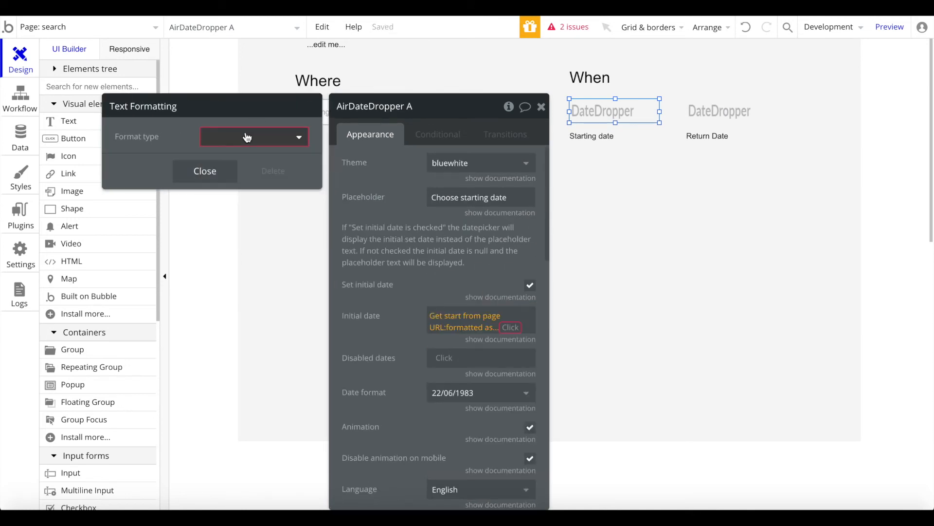
left_click(488, 328)
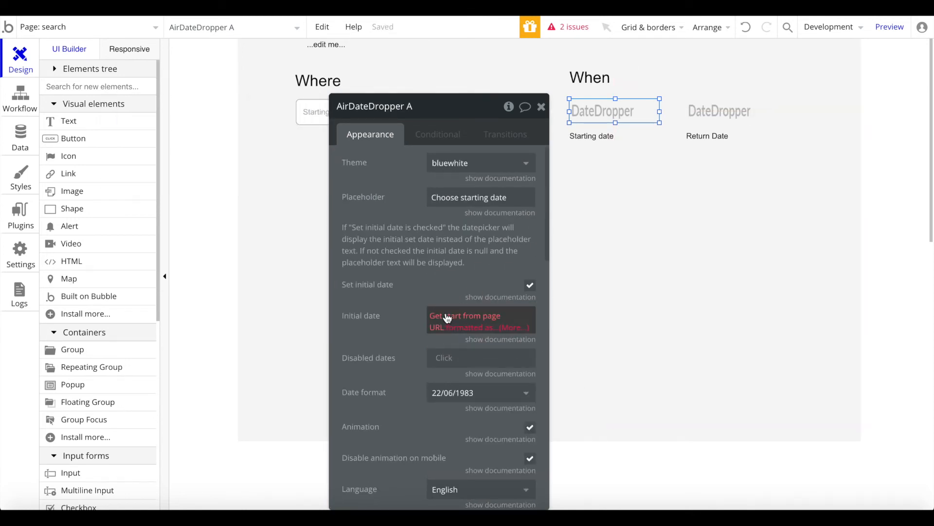
Step: Set the start URL parameter's type to date and leave the initial date expression without any operator
left_click(467, 320)
left_click(232, 201)
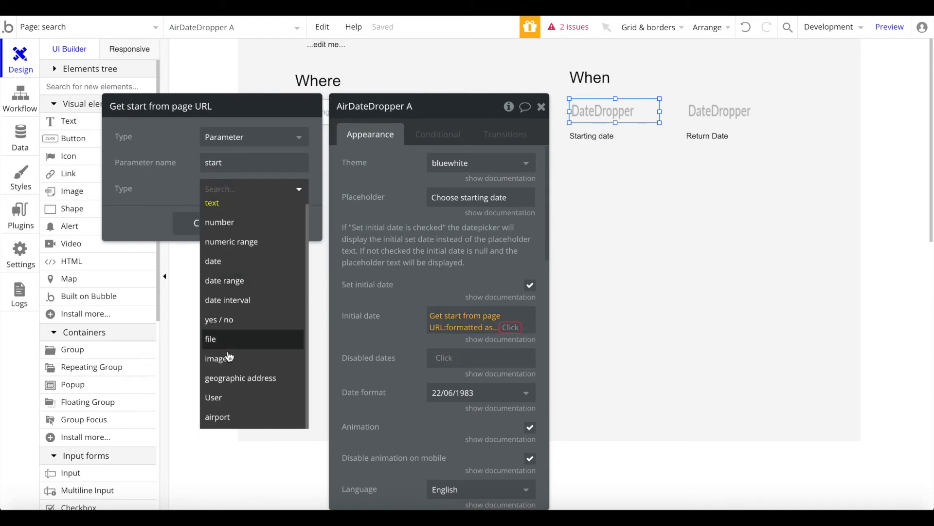
left_click(259, 258)
left_click(457, 337)
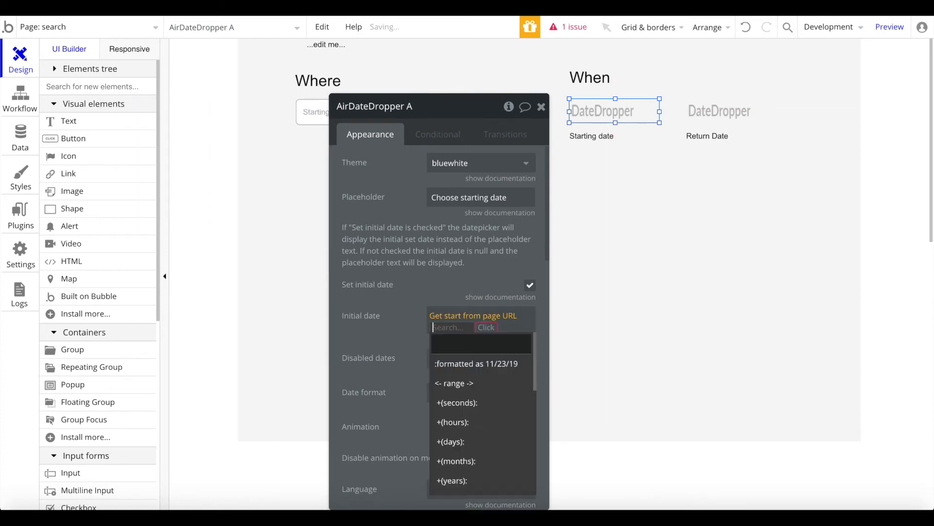
left_click(485, 326)
left_click(425, 330)
Step: Set the Return Date picker's initial date to the page URL parameter end with type date
left_click(720, 114)
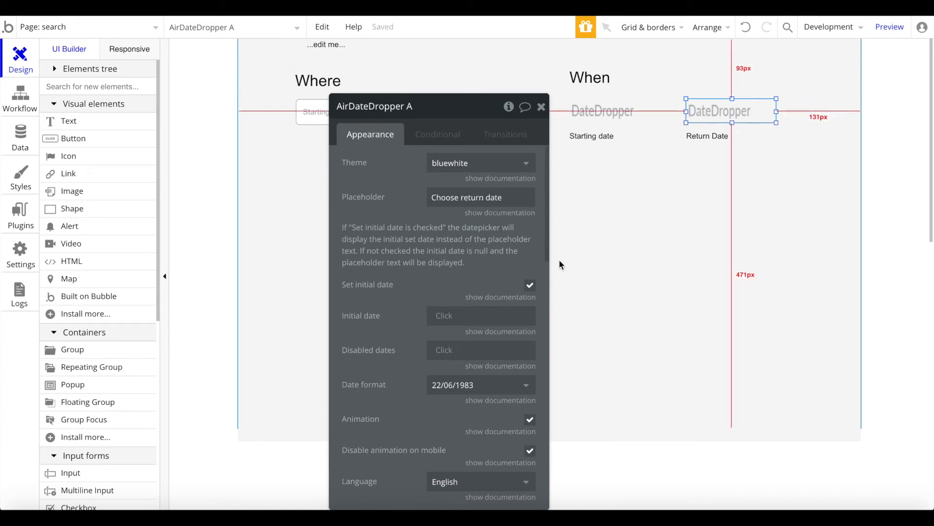
left_click(444, 314)
left_click(478, 482)
left_click(291, 162)
type("end")
left_click(208, 189)
type("da")
left_click(239, 208)
left_click(196, 228)
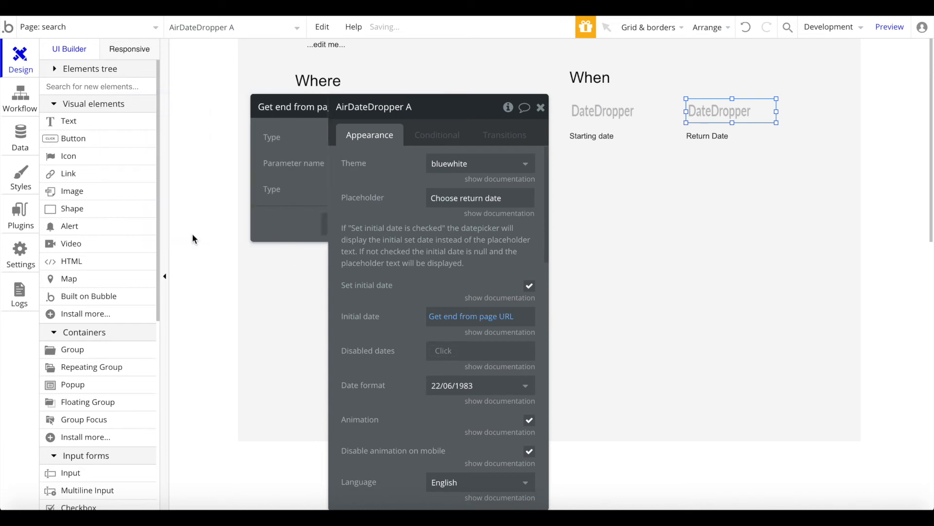
Step: In the app preview, choose JFK-sky as the starting airport and SFO-sky as the destination airport
left_click(543, 107)
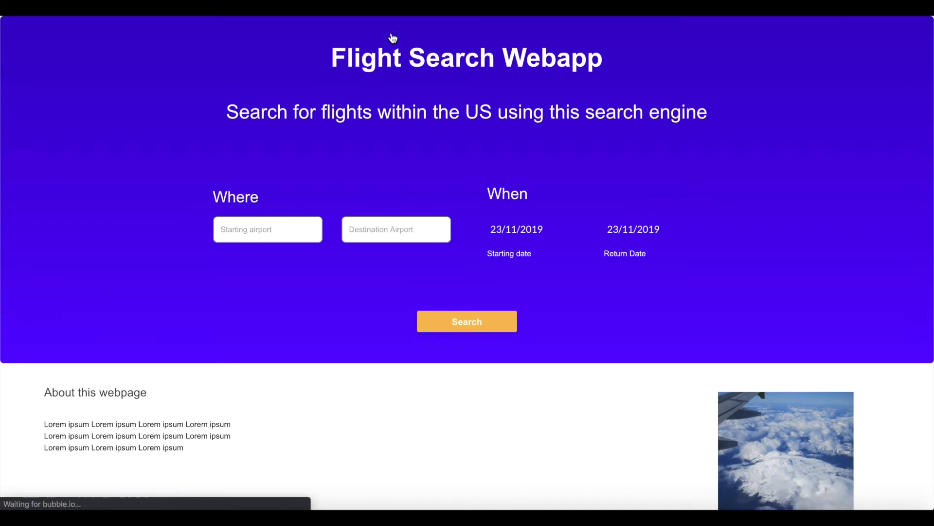
left_click(269, 235)
type("Jf")
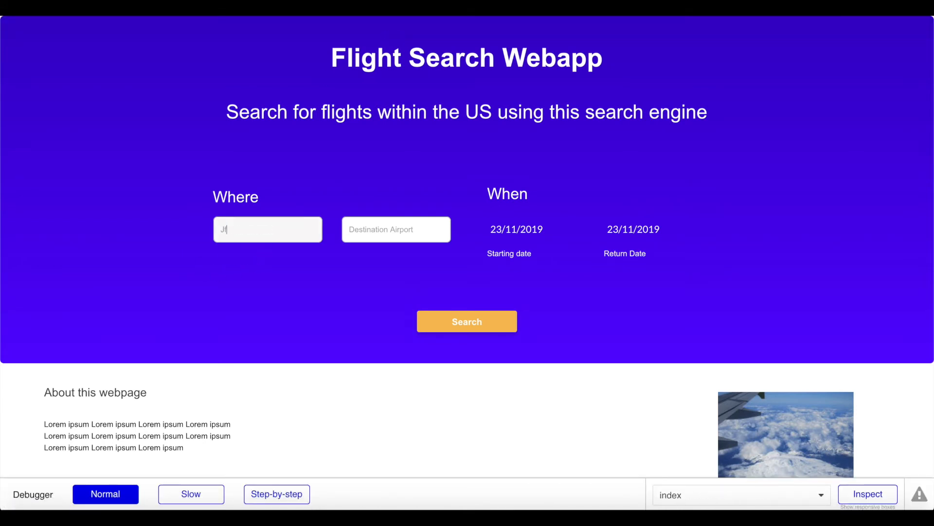
type("k")
left_click(251, 252)
left_click(362, 236)
type("Sfo")
left_click(413, 263)
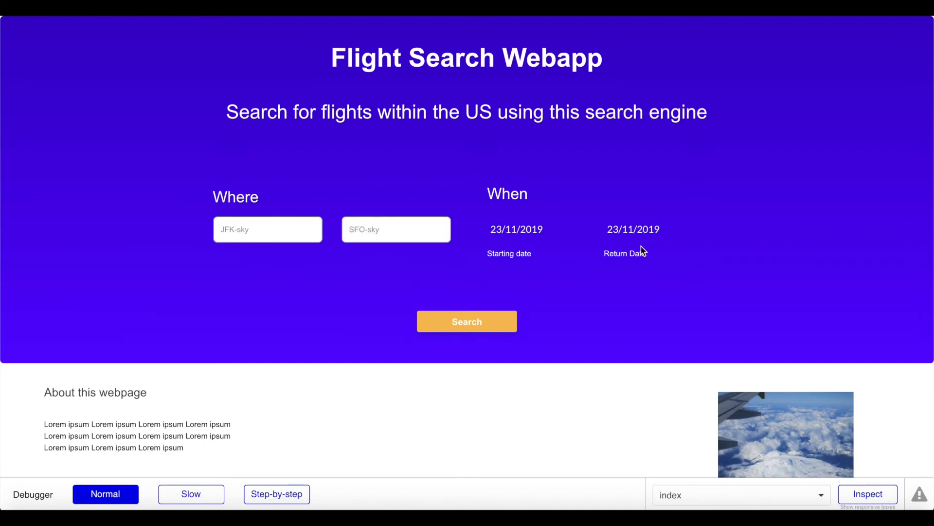
Step: Pick 24/11/2019 as the return date in the preview and run the flight search
left_click(654, 232)
left_click(697, 323)
left_click(468, 321)
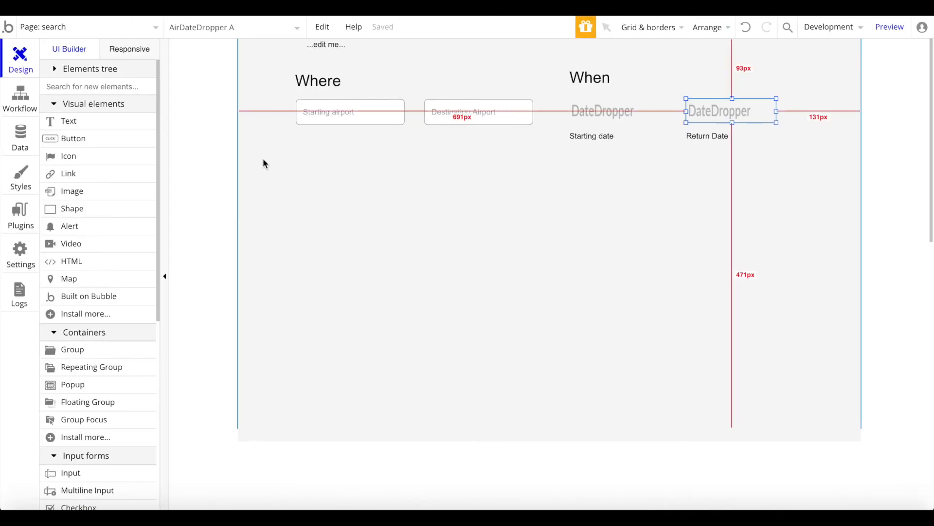
Step: Turn off the fixed-width setting for the search page
double_click(265, 159)
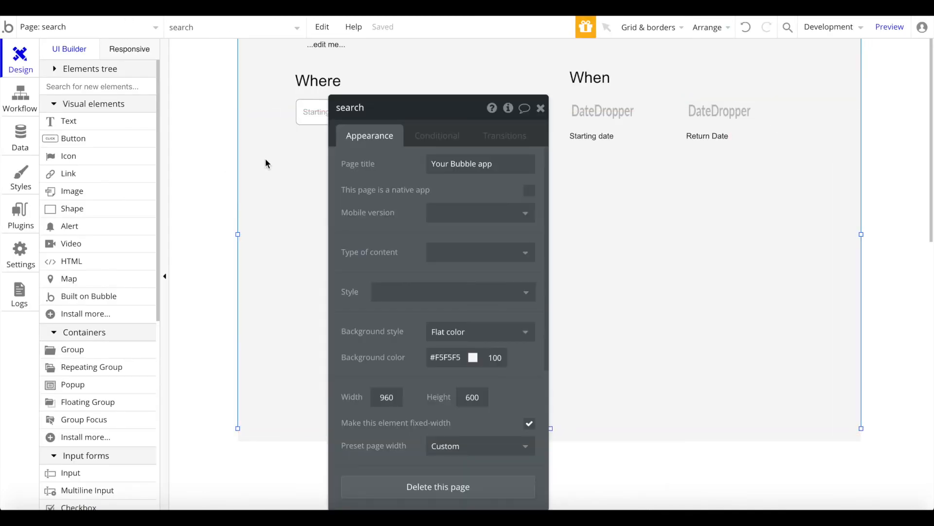
scroll(501, 363, "down", 3)
left_click(537, 319)
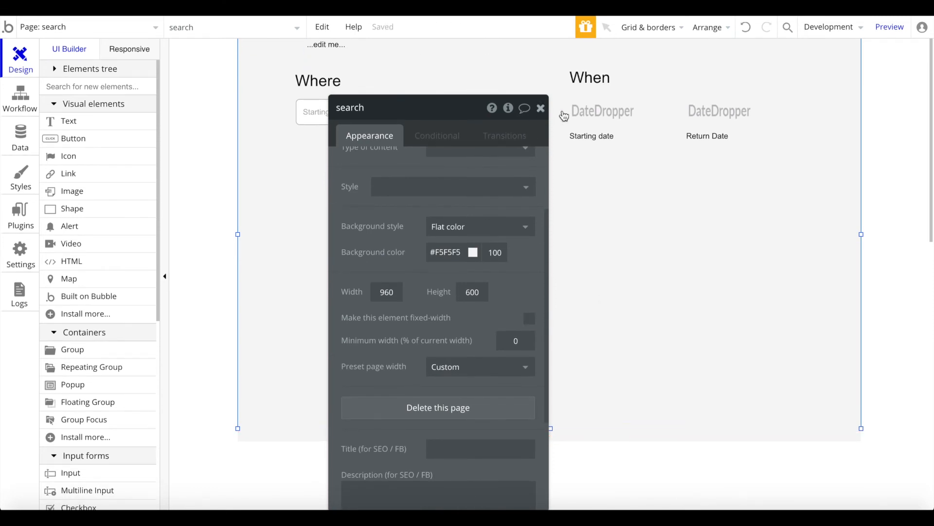
Step: Set the text colour of both the Starting date and Return Date pickers to black
left_click(595, 110)
scroll(480, 391, "down", 10)
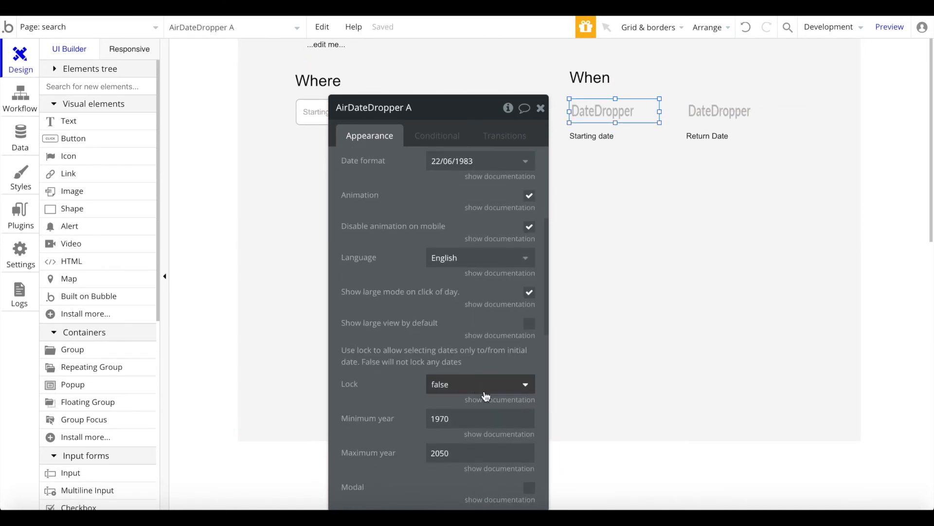
left_click(498, 402)
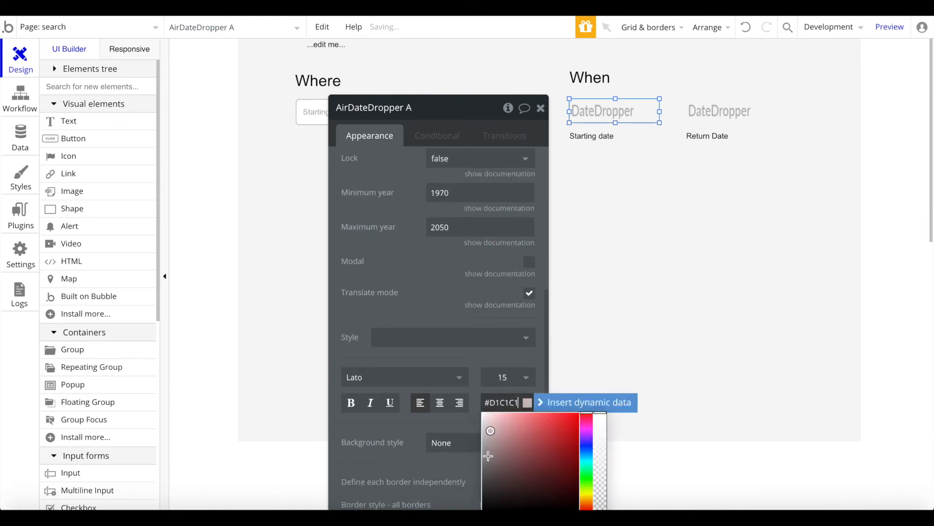
left_click(716, 111)
left_click(502, 403)
left_click_drag(483, 413, 481, 507)
left_click(541, 108)
Step: Replace the placeholder text above the search inputs with "Quotes for flights from" followed by SearchBox Starting airport's value's airportid
left_click(417, 56)
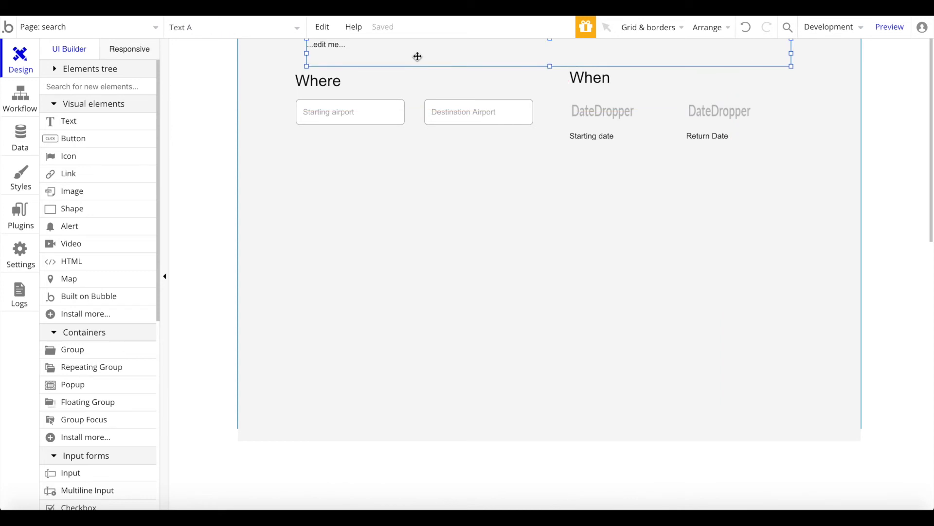
double_click(417, 56)
scroll(504, 158, "up", 10)
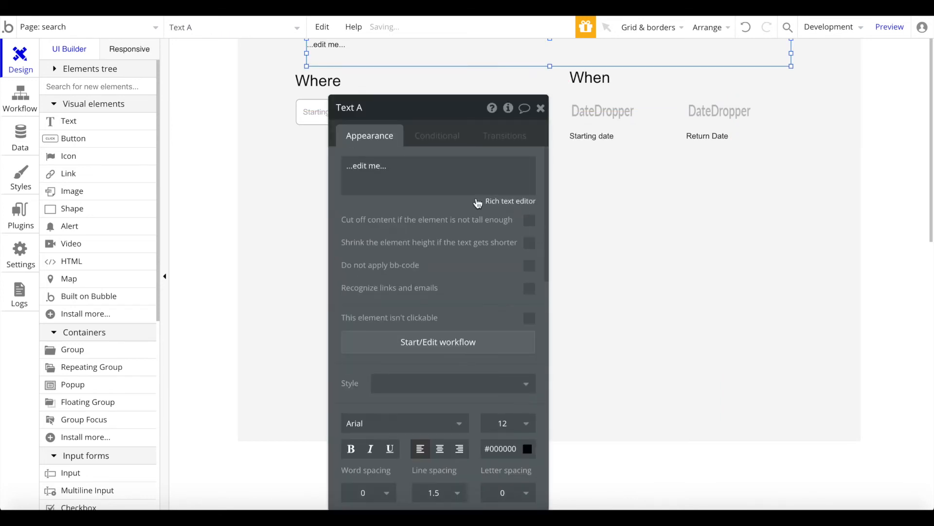
left_click(428, 175)
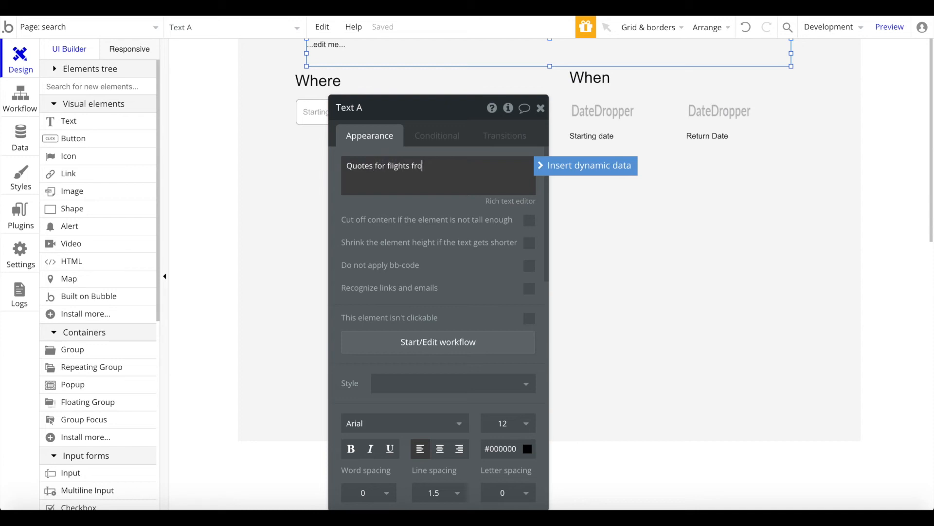
left_click(555, 168)
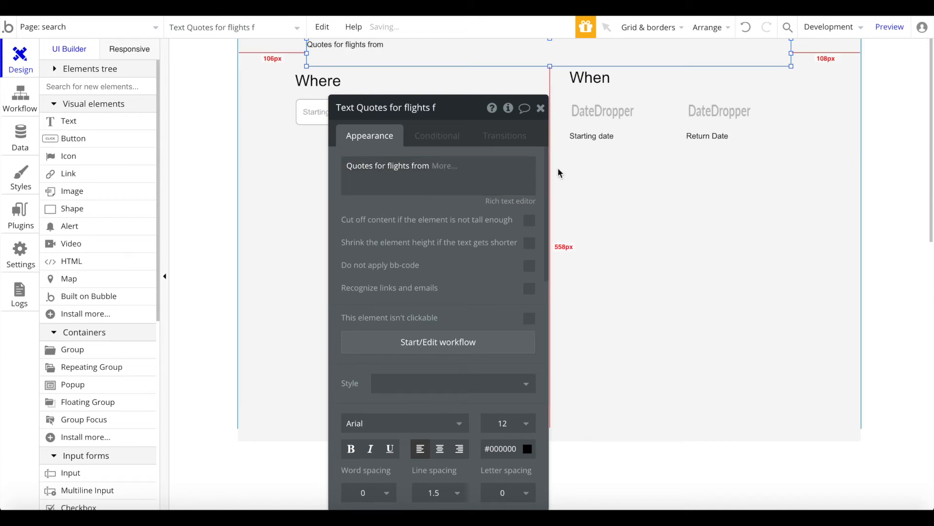
left_click(488, 320)
key("BackSpace")
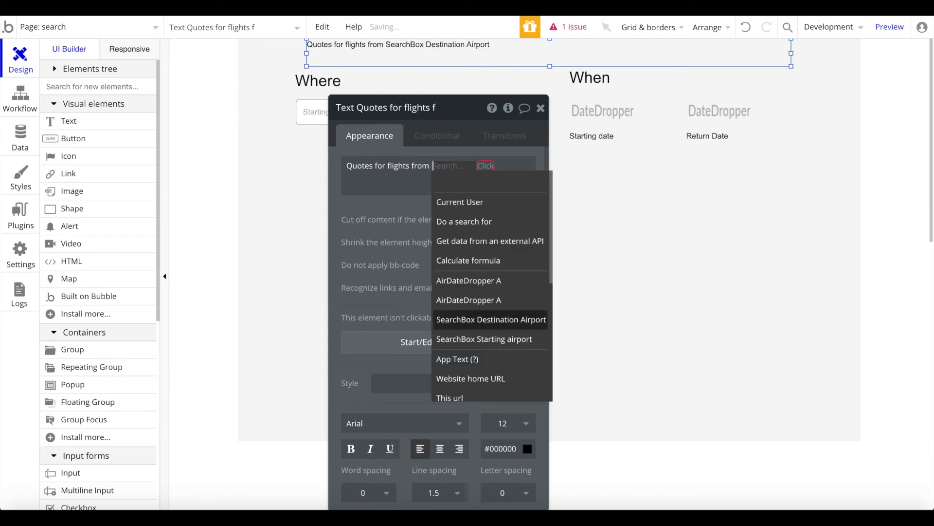
left_click(502, 340)
left_click(415, 197)
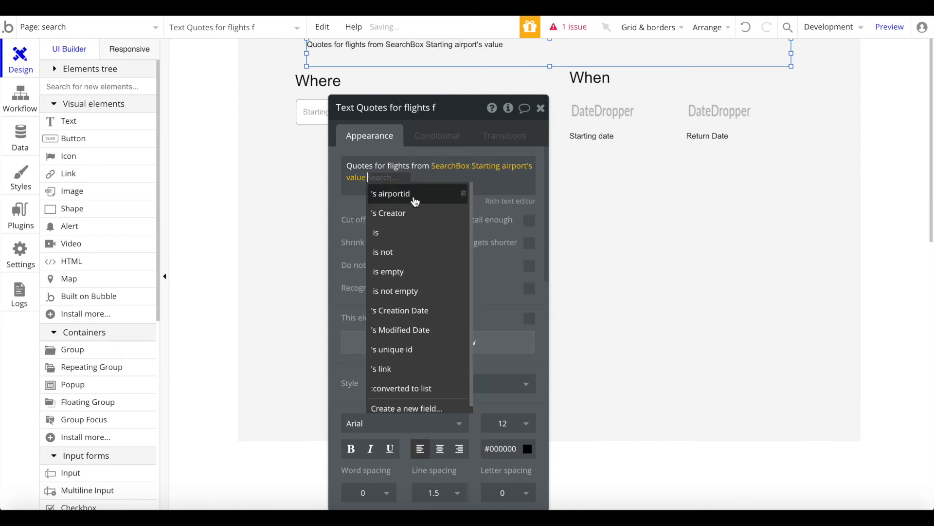
left_click(408, 197)
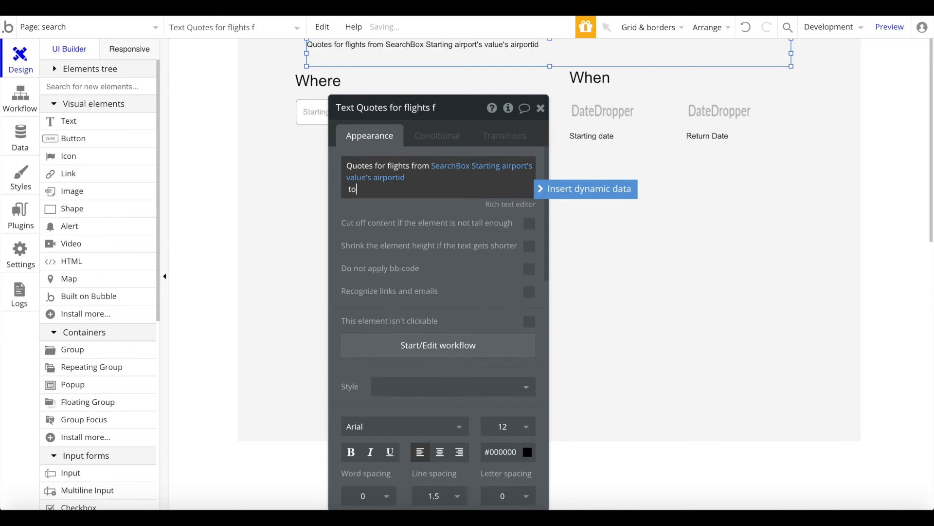
Step: Append "to" and SearchBox Destination Airport's value's airportid to the quotes text
type("to")
left_click(538, 190)
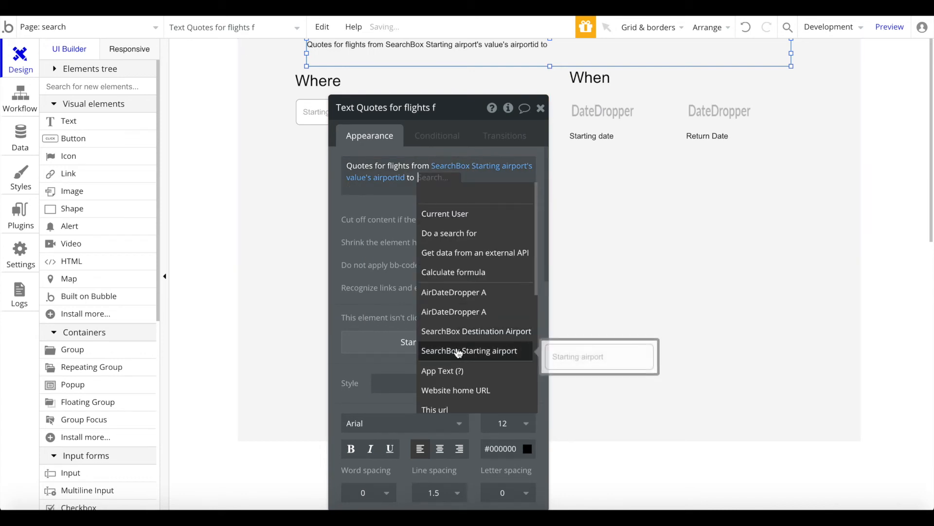
left_click(472, 333)
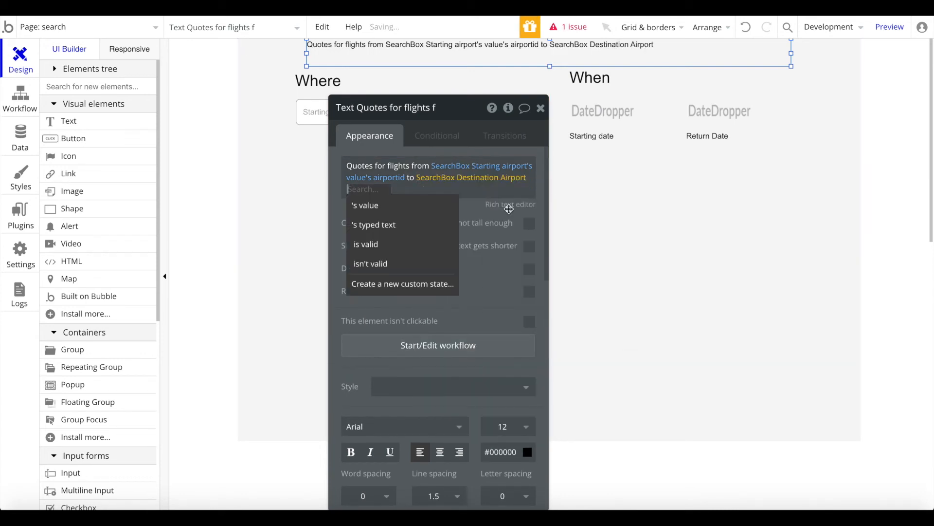
left_click(419, 206)
left_click(417, 206)
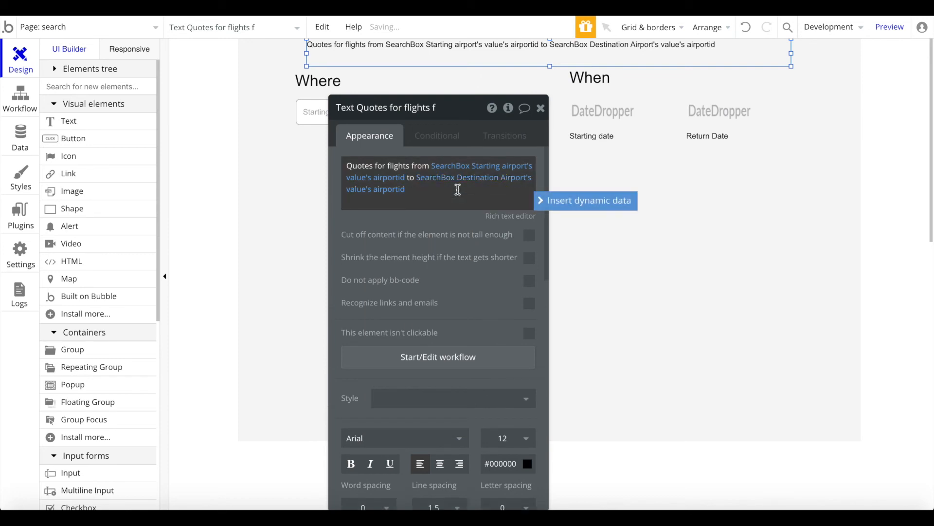
Step: Append "for" to the quotes text, followed by the Starting date picker's value, a hyphen and the Return Date picker's value
left_click(440, 201)
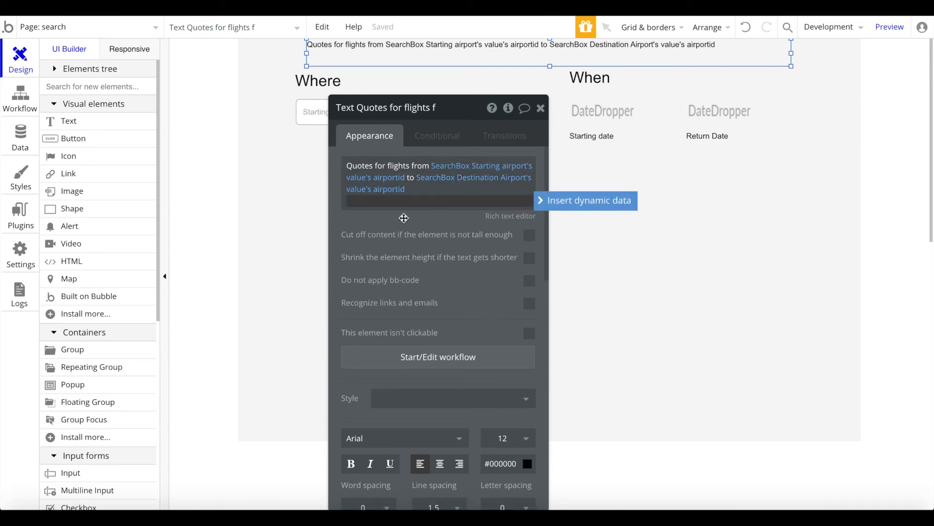
type("for")
left_click(586, 201)
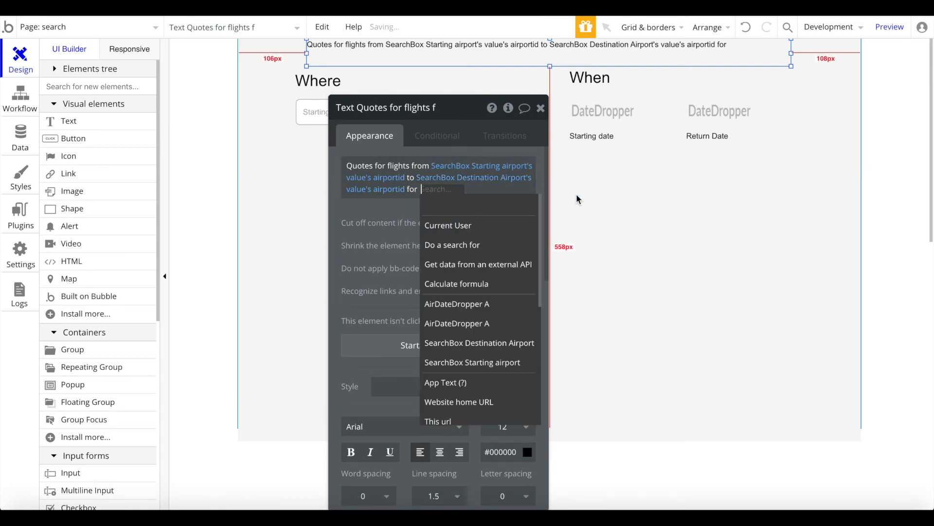
left_click(457, 303)
left_click(513, 215)
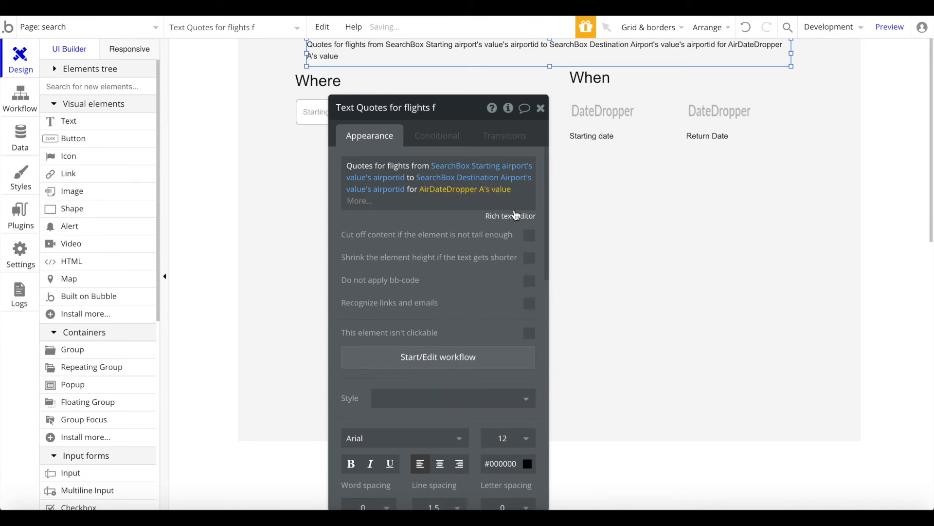
left_click(603, 204)
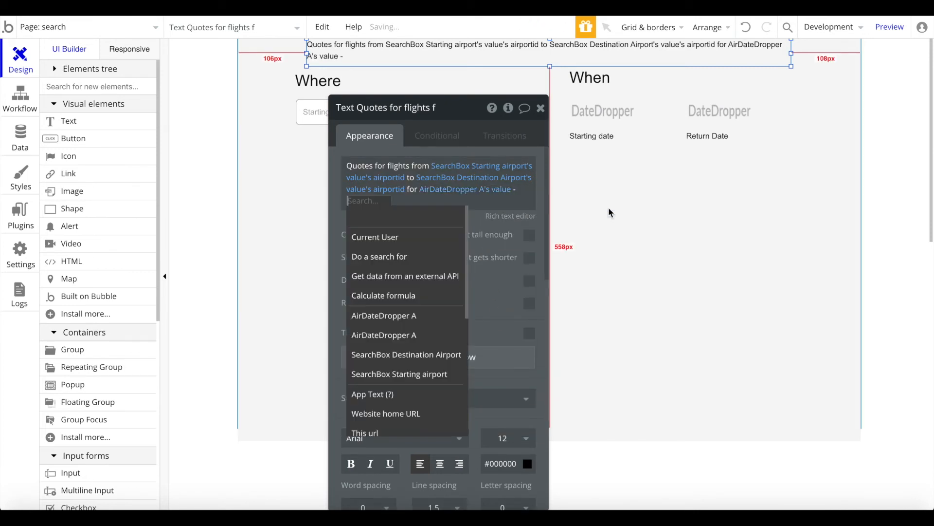
left_click(433, 341)
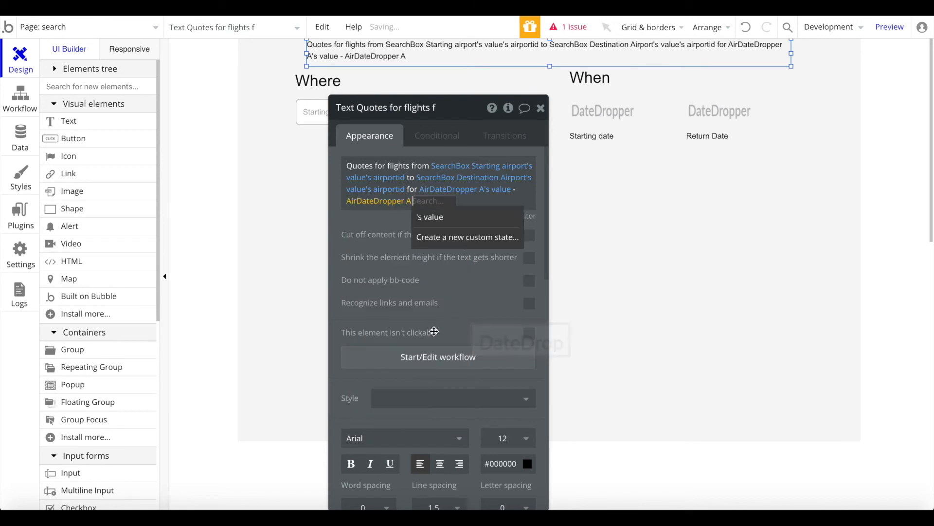
left_click(457, 216)
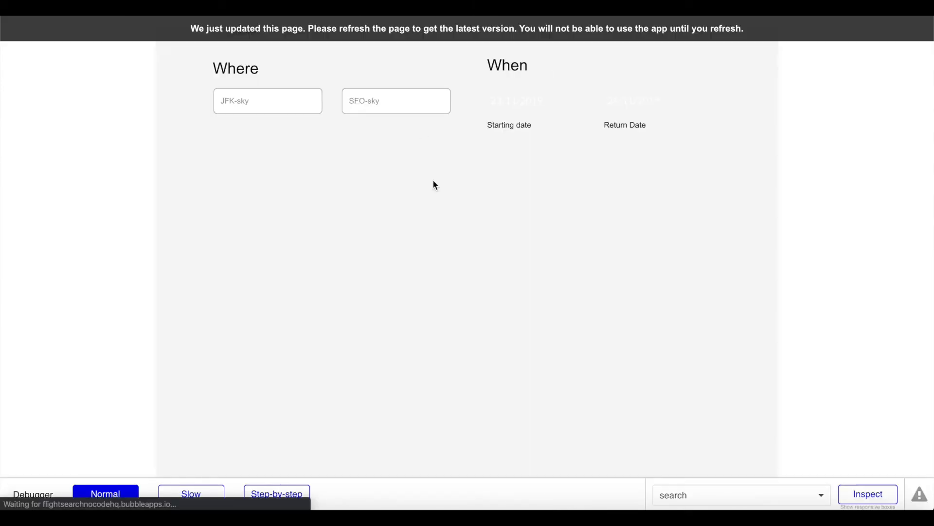
Step: Check the quotes text on the refreshed search page preview and change the starting airport to EWR-sky
scroll(449, 51, "down", 3)
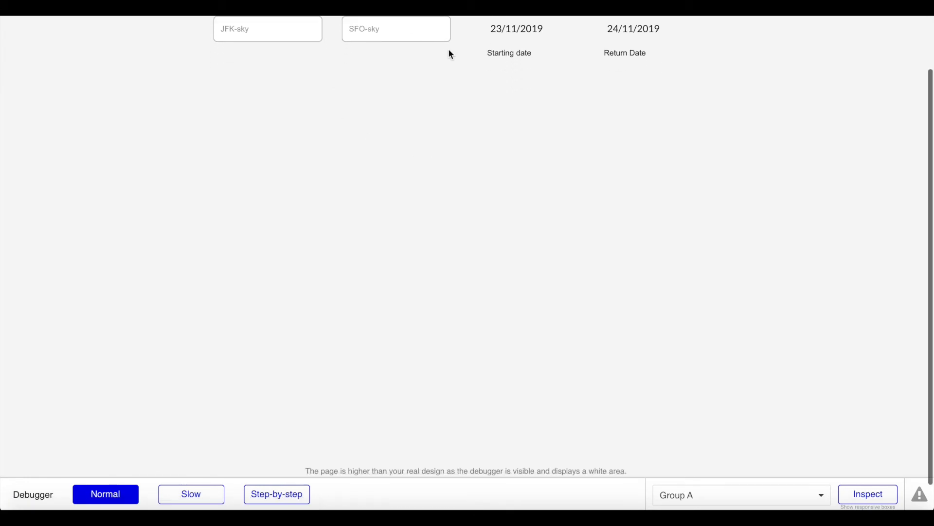
scroll(279, 61, "up", 3)
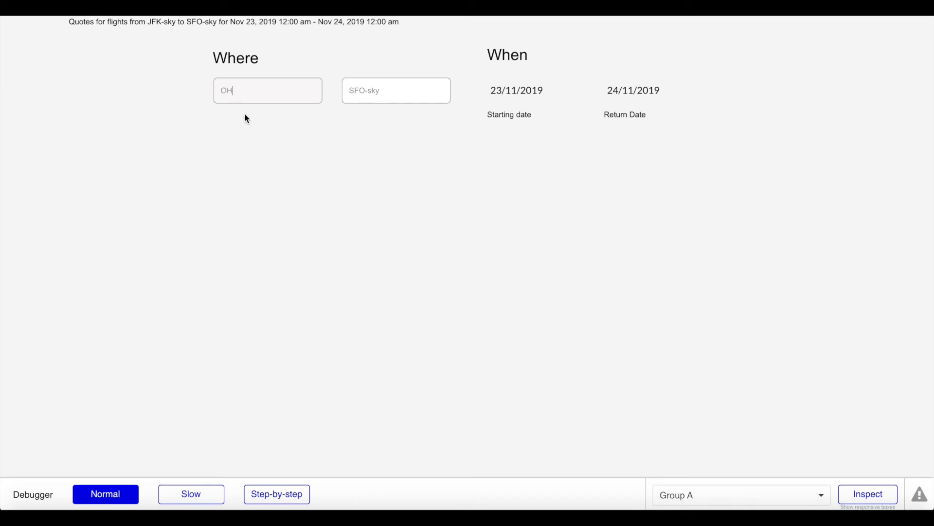
double_click(256, 94)
type("Ew")
left_click(254, 115)
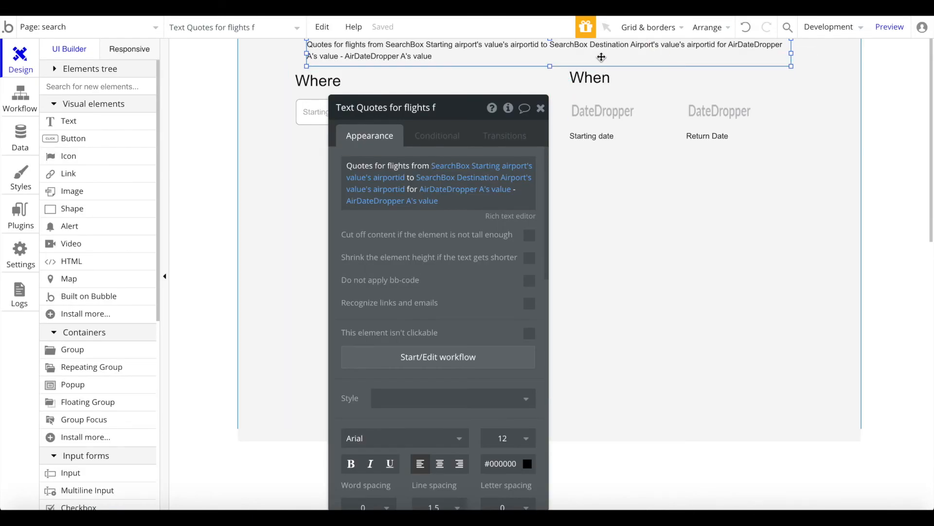
Step: Centre the quotes text horizontally on the page and apply a maximum width when the page is stretched
right_click(603, 60)
left_click(658, 382)
scroll(475, 422, "down", 7)
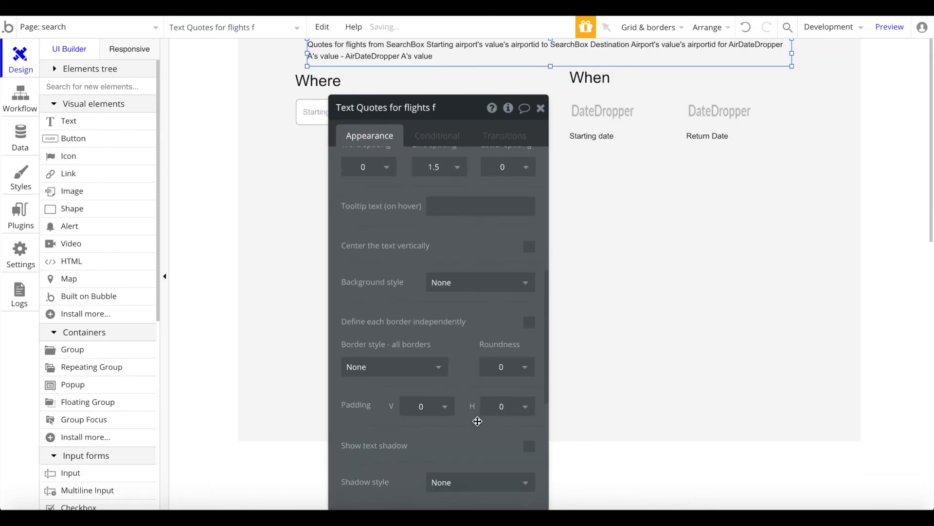
scroll(523, 438, "down", 2)
left_click(530, 474)
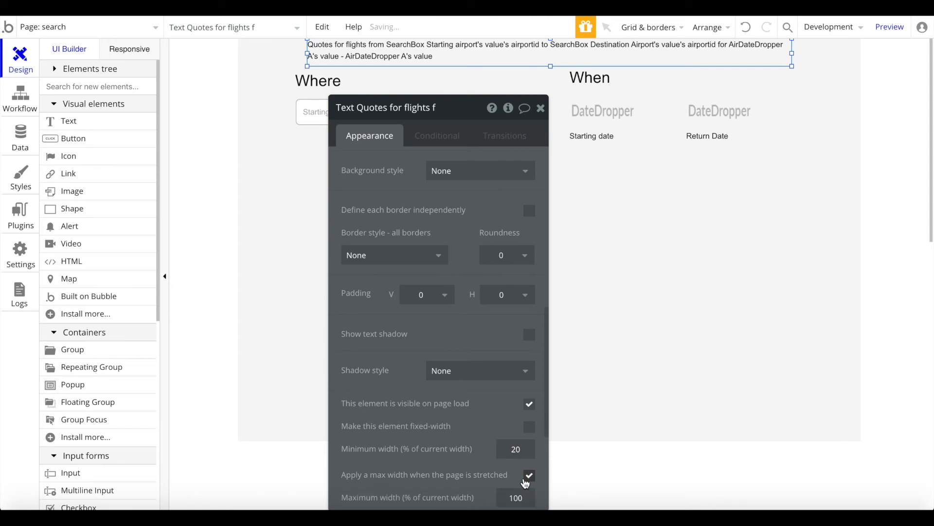
Step: Set the quotes text's font size to 20
scroll(535, 472, "up", 10)
left_click(511, 444)
double_click(501, 438)
type("20")
key("Return")
Step: Move the group of airport and date inputs slightly down from the quotes text and centre it horizontally
left_click(555, 75)
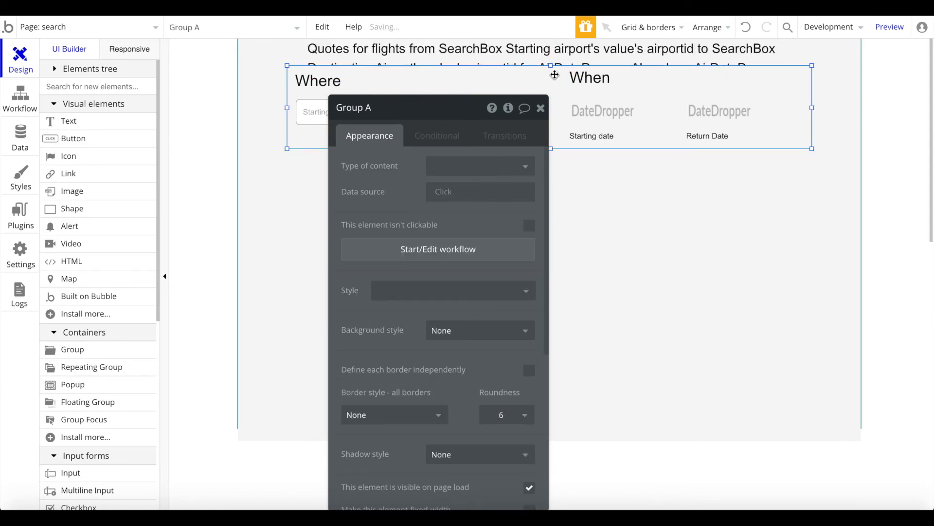
left_click_drag(555, 75, 554, 94)
right_click(554, 95)
left_click(635, 426)
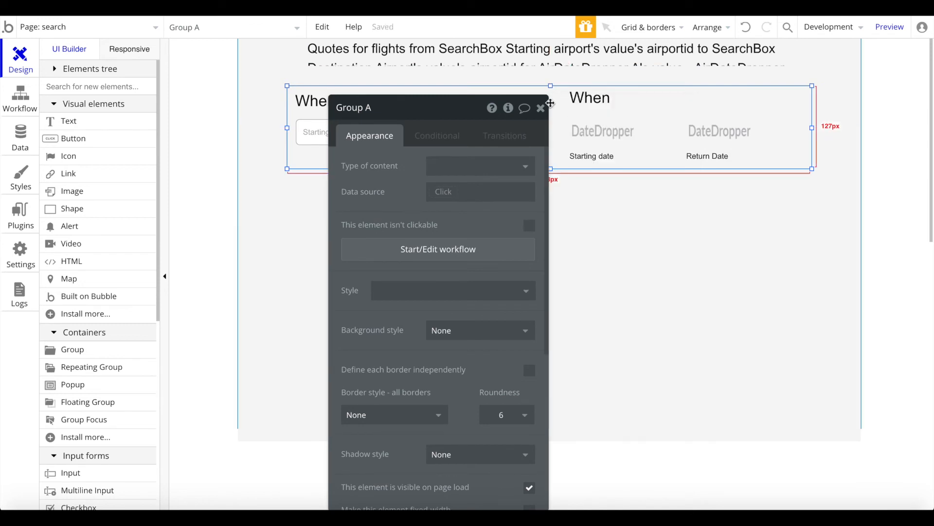
Step: Format the first date in the quotes text with the custom format yyyy-mm-dd
key("ctrl+Tab")
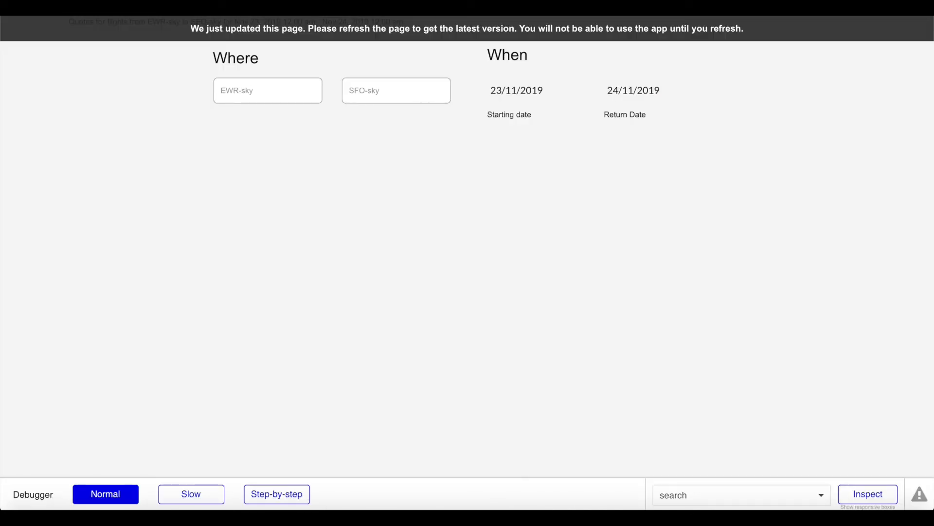
key("ctrl+Tab")
double_click(458, 56)
left_click(493, 196)
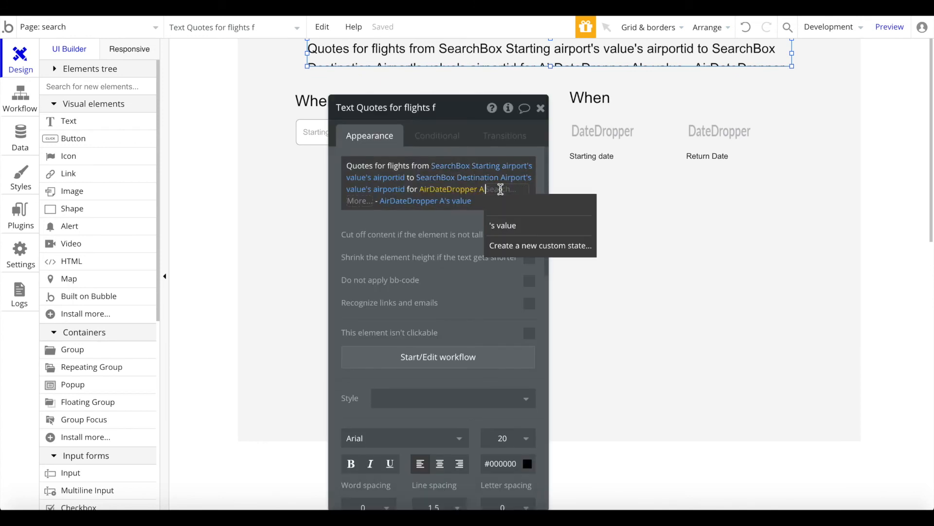
left_click(373, 204)
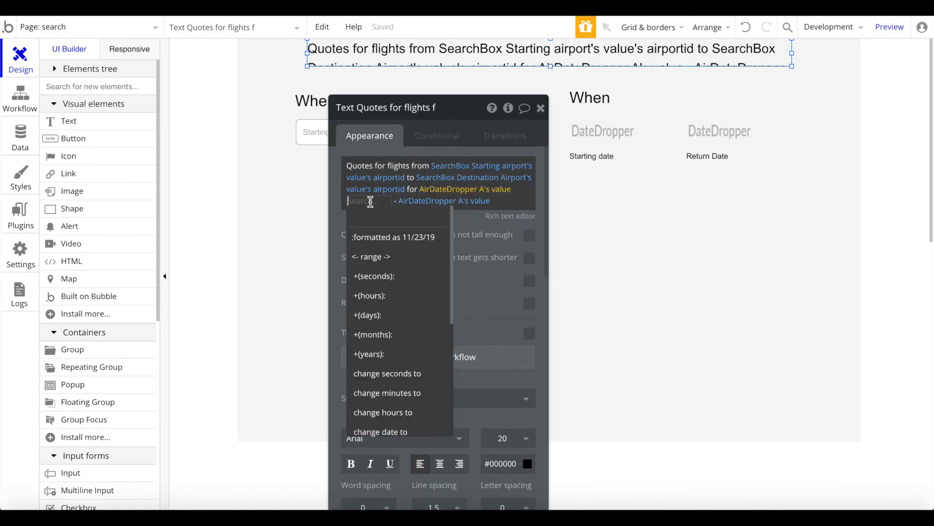
left_click(385, 235)
left_click(245, 140)
left_click(229, 374)
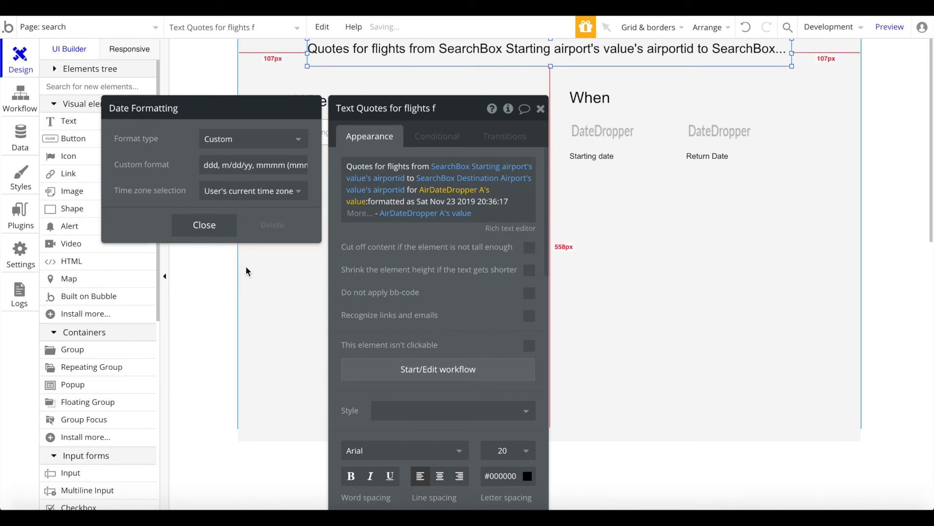
triple_click(236, 163)
type("yyyy-")
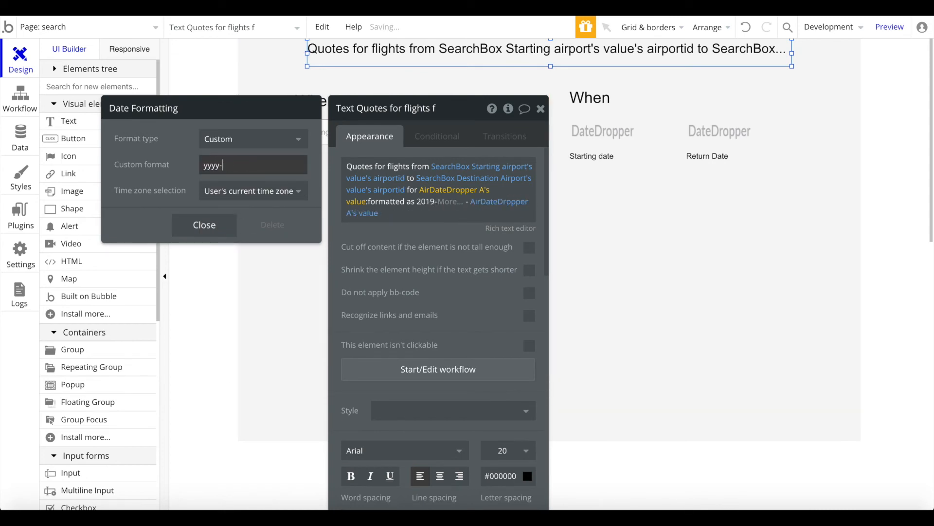
type("dd-dd")
Step: Format the second date in the quotes text with the custom format yyyy-mm-dd and close its properties
left_click(439, 216)
left_click(369, 217)
left_click(375, 248)
left_click(388, 211)
left_click(424, 249)
left_click(254, 138)
left_click(223, 370)
left_click(249, 165)
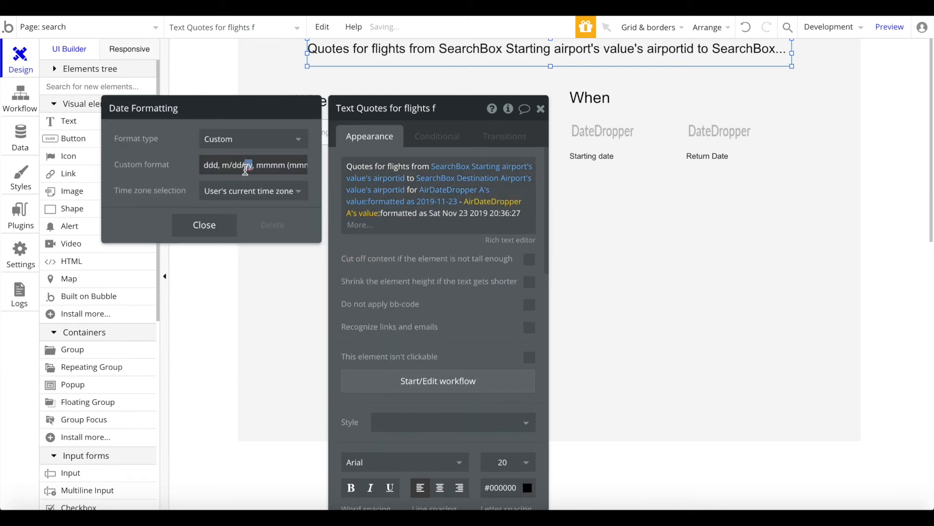
key("ctrl+a")
type("y")
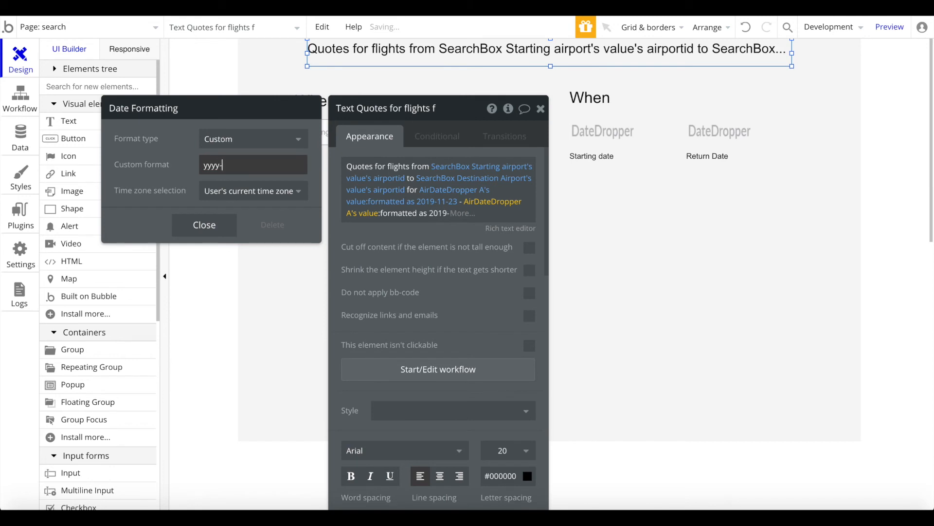
type("yyy-mm-dd")
left_click(204, 224)
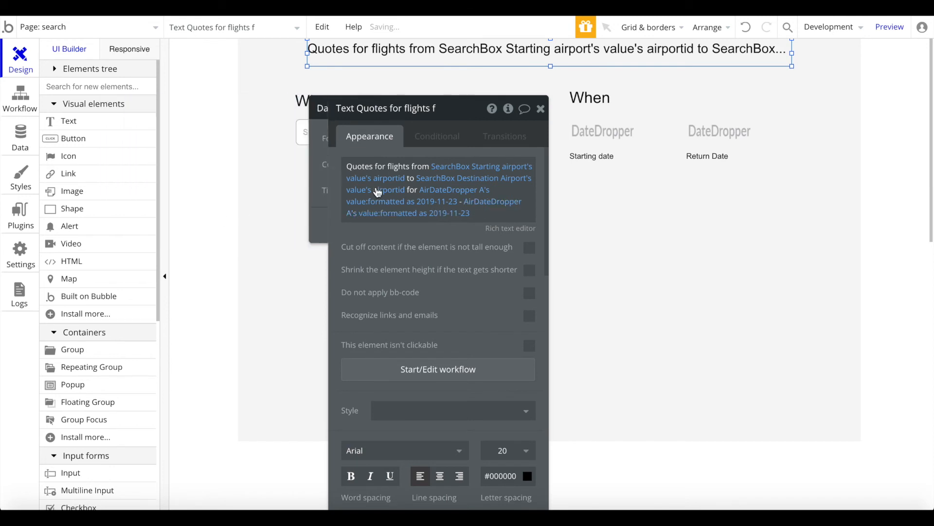
left_click(541, 108)
Step: Extend the page downward and draw a repeating group about 814 px wide below the airport and date inputs
left_click(581, 274)
left_click_drag(551, 428, 550, 483)
left_click(119, 86)
type("re")
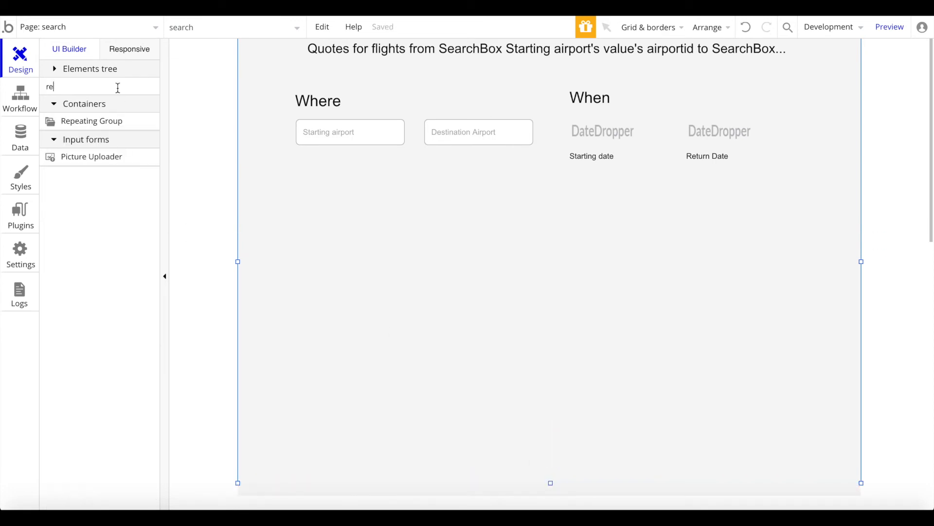
left_click(85, 127)
mouse_move(282, 187)
left_mouse_down()
mouse_move(532, 413)
mouse_move(784, 459)
mouse_move(811, 451)
left_mouse_up()
Step: Centre the repeating group horizontally on the page and apply a maximum width when the page is stretched
right_click(542, 329)
key("Escape")
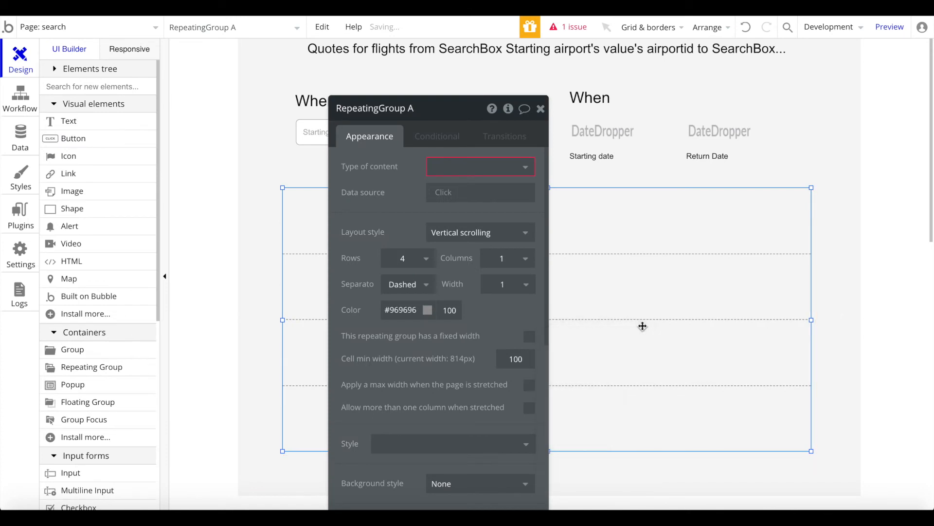
right_click(642, 326)
left_click(678, 451)
scroll(543, 278, "down", 3)
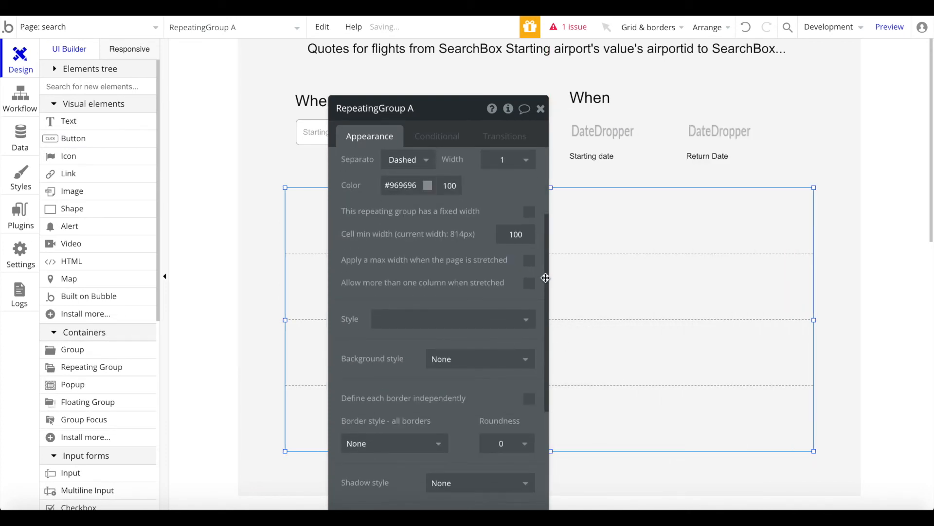
left_click(530, 261)
Step: Set the repeating group to 2 rows with the Ext. vertical scrolling layout style
scroll(525, 292, "up", 3)
left_click(424, 258)
left_click(404, 293)
left_click(467, 232)
left_click(444, 273)
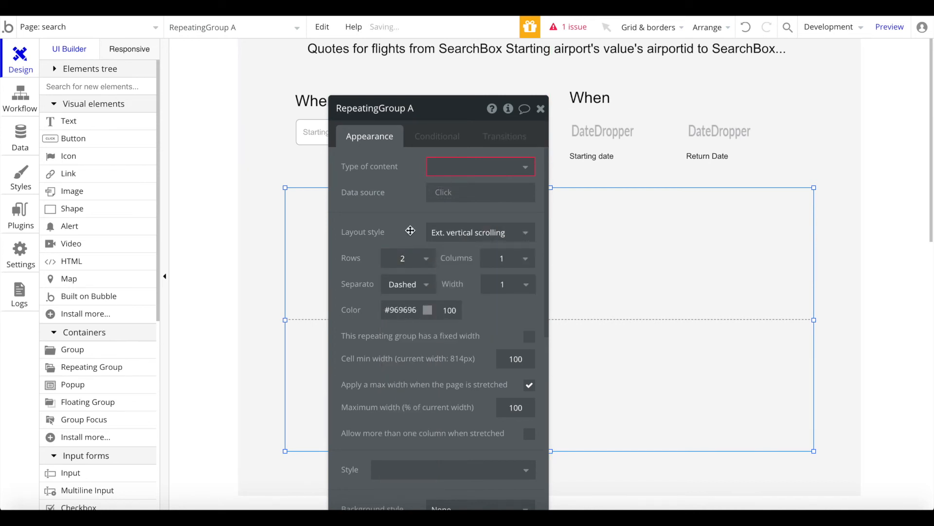
Step: Set the repeating group's content type to Get Quotes Quote and its data source to the external API Flight Search - Get Quotes
left_click(480, 167)
scroll(481, 241, "down", 1)
scroll(477, 246, "up", 1)
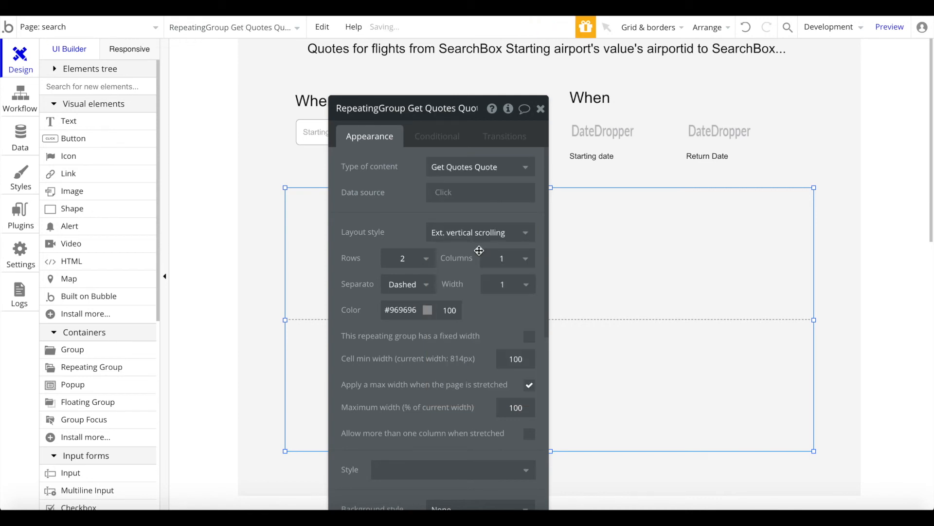
left_click(453, 192)
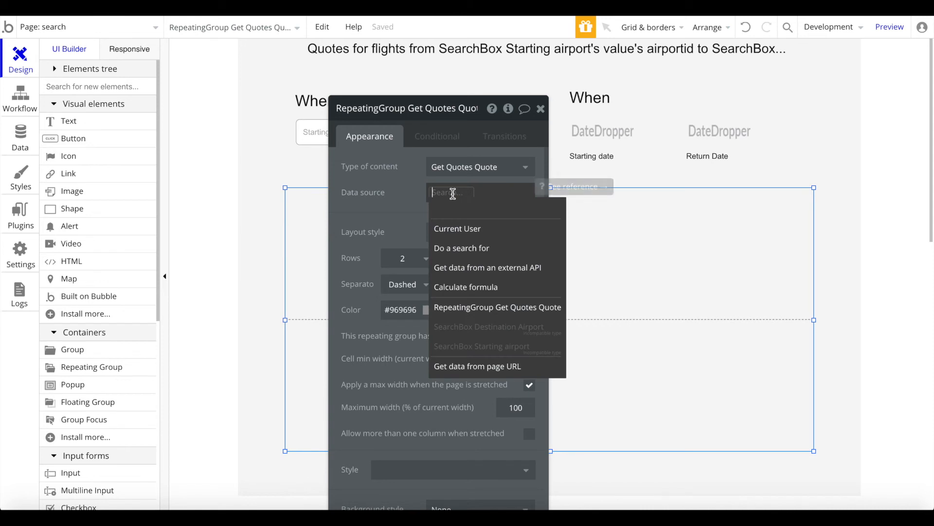
left_click(445, 267)
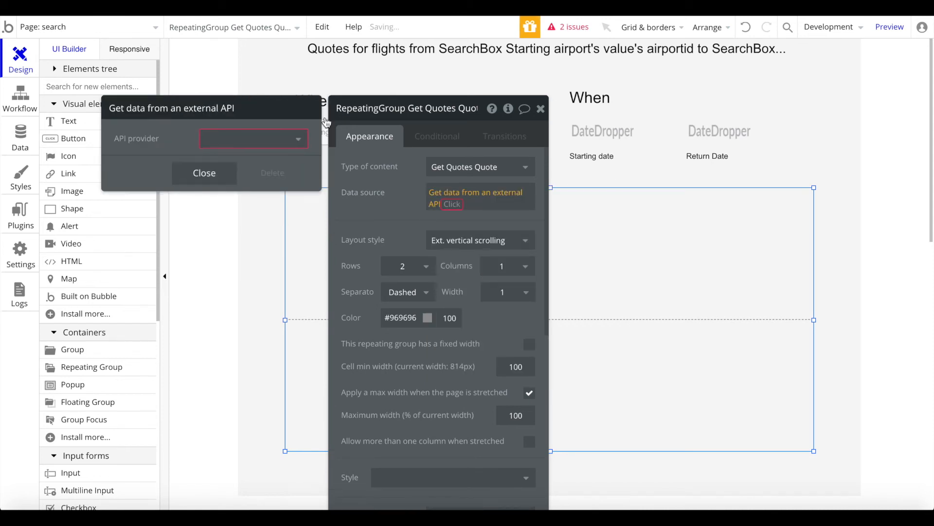
left_click(261, 139)
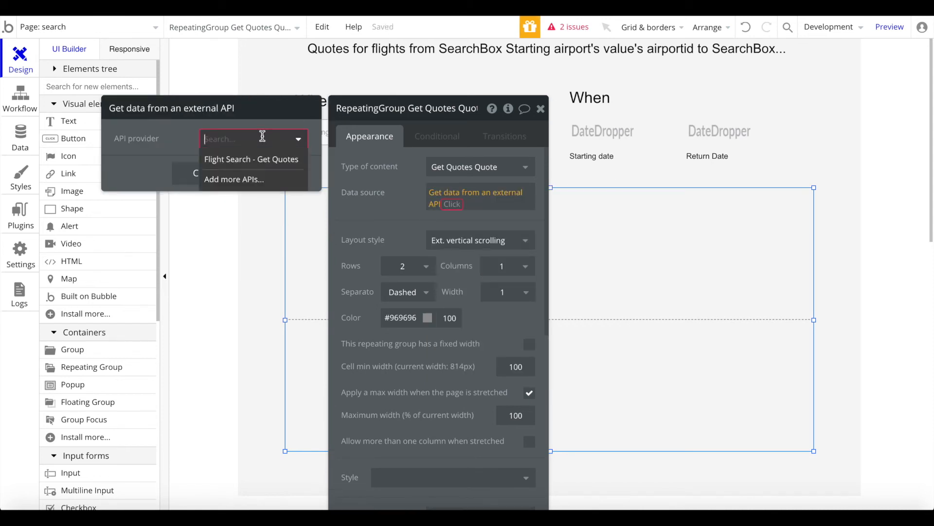
left_click(263, 162)
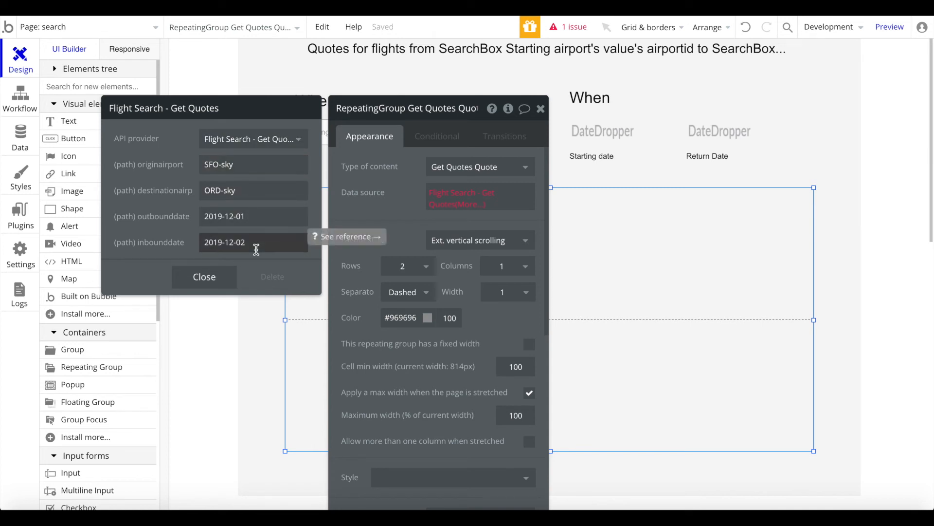
Step: Set the API call's originairport parameter to SearchBox Starting airport's value's airportid
left_click(216, 165)
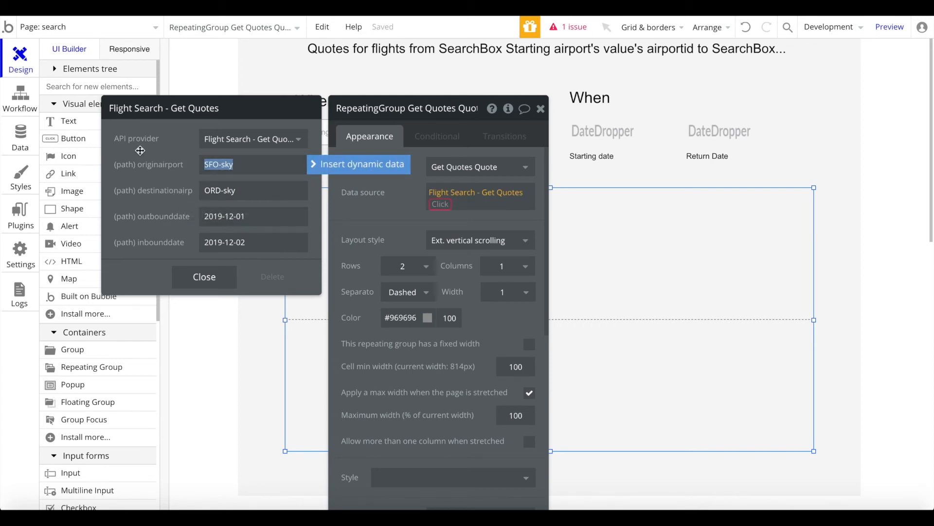
left_click(335, 166)
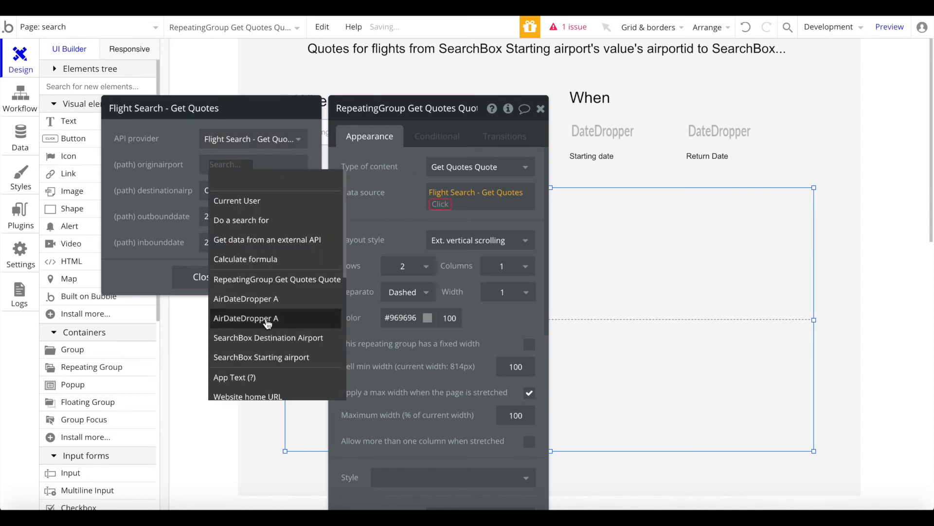
scroll(267, 321, "down", 1)
left_click(301, 314)
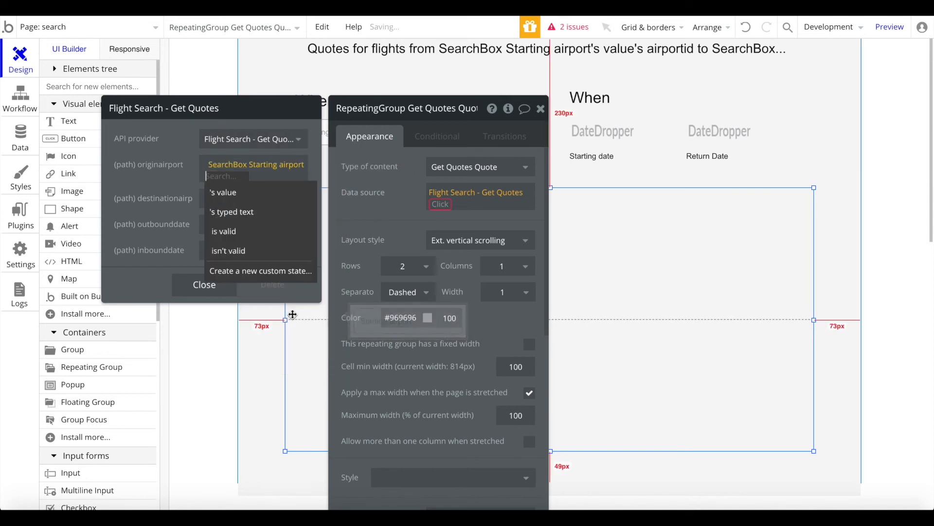
left_click(302, 160)
left_click(287, 195)
Step: Set the API call's destinationairport parameter to SearchBox Destination Airport's value's airportid
left_click(275, 194)
left_click(341, 198)
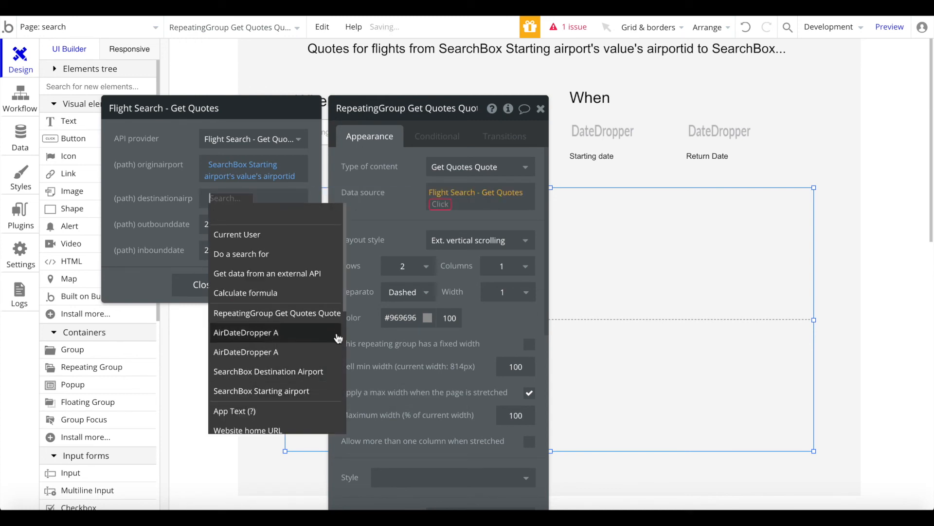
left_click(279, 371)
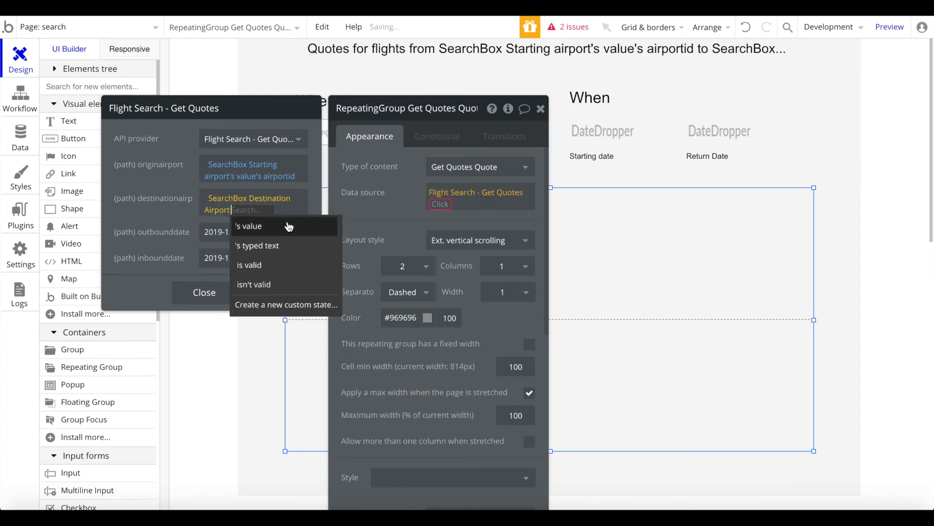
left_click(289, 226)
left_click(281, 223)
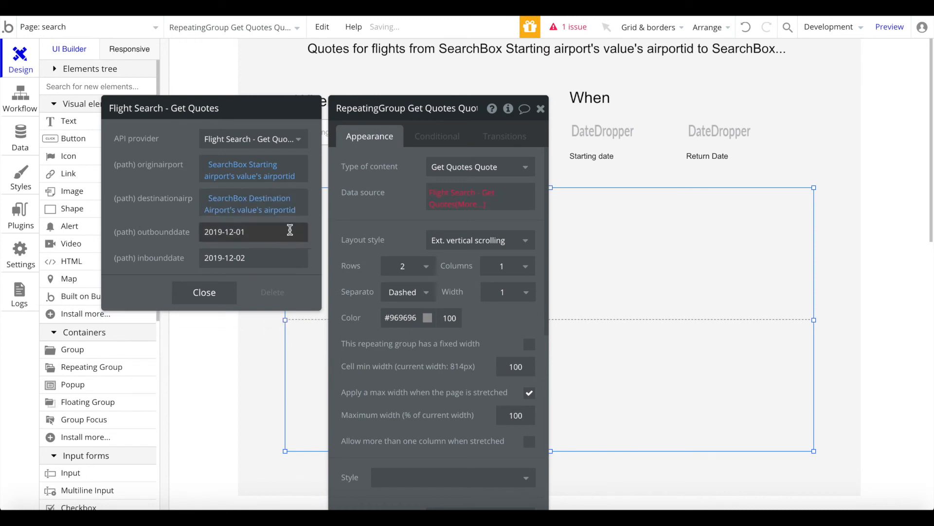
Step: Set outbounddate to the first AirDateDropper A's value and inbounddate to the second AirDateDropper A's value
left_click(244, 228)
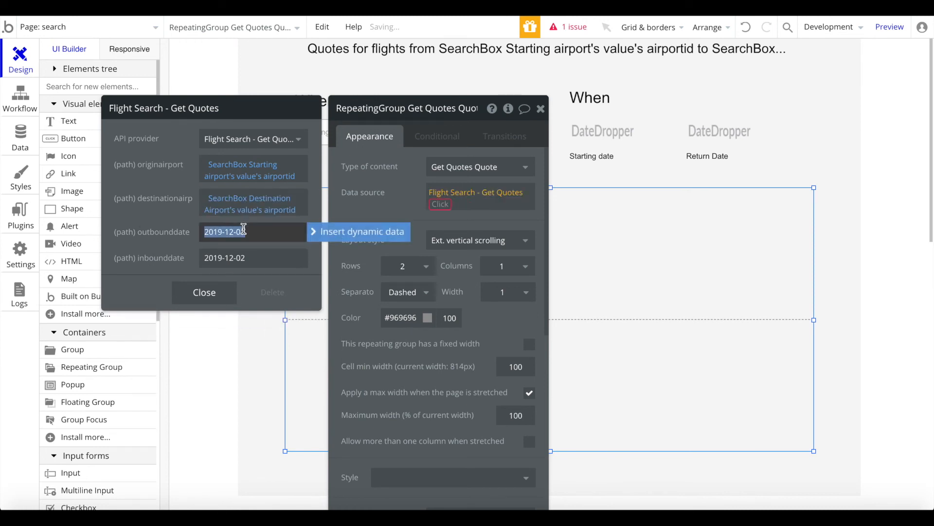
left_click(373, 236)
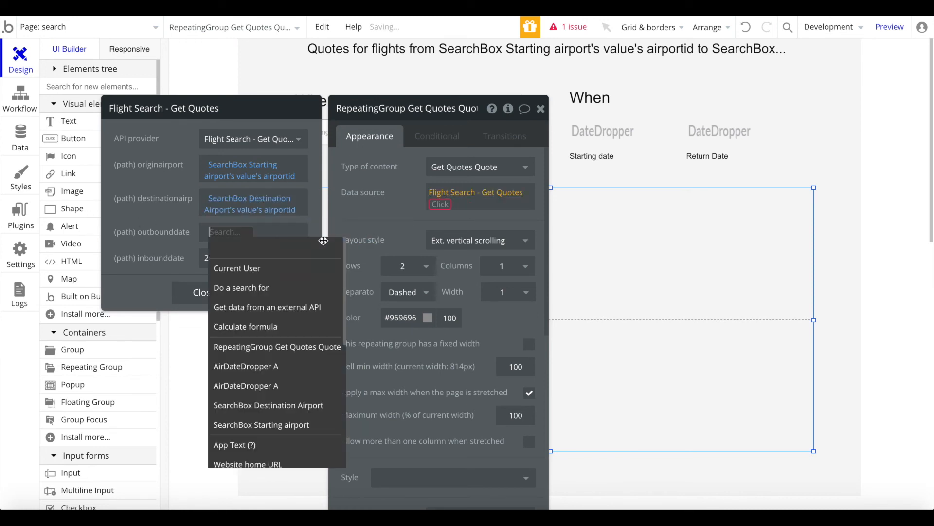
left_click(275, 370)
left_click(250, 258)
left_click(223, 258)
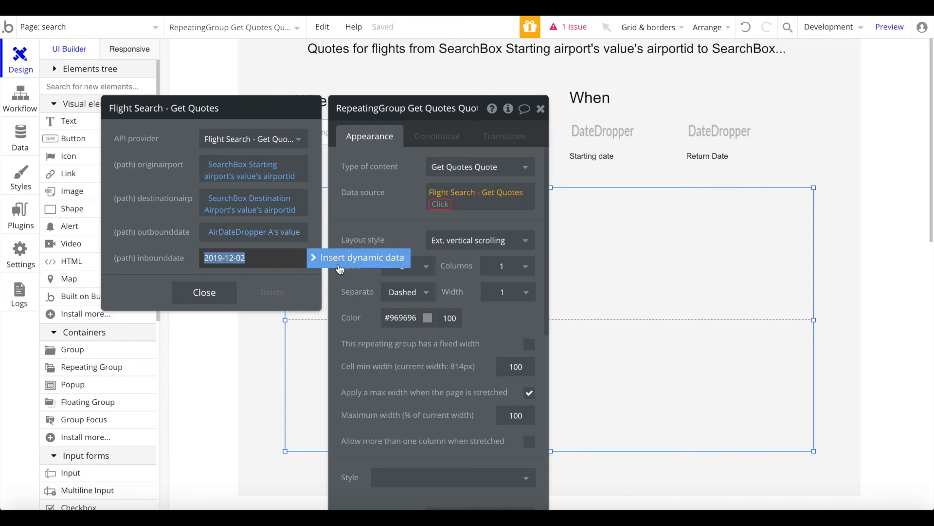
left_click(329, 271)
left_click(243, 388)
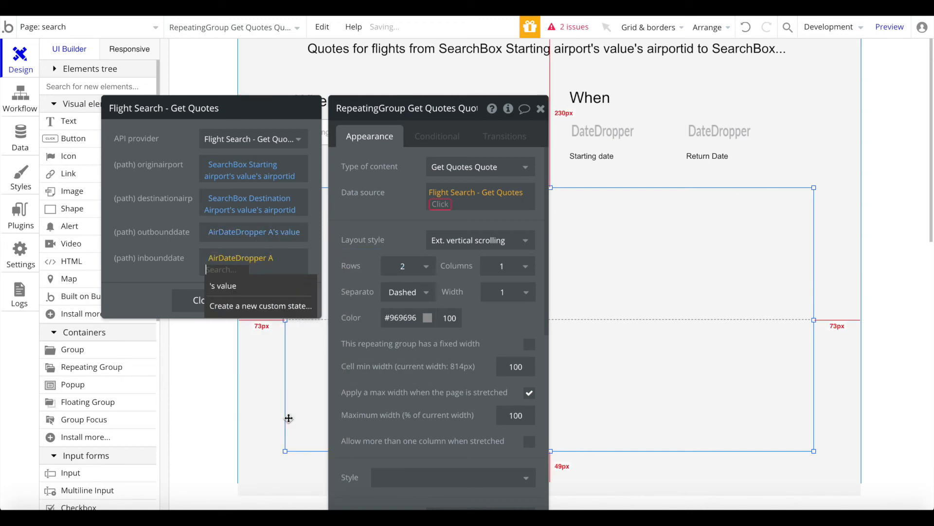
left_click(297, 287)
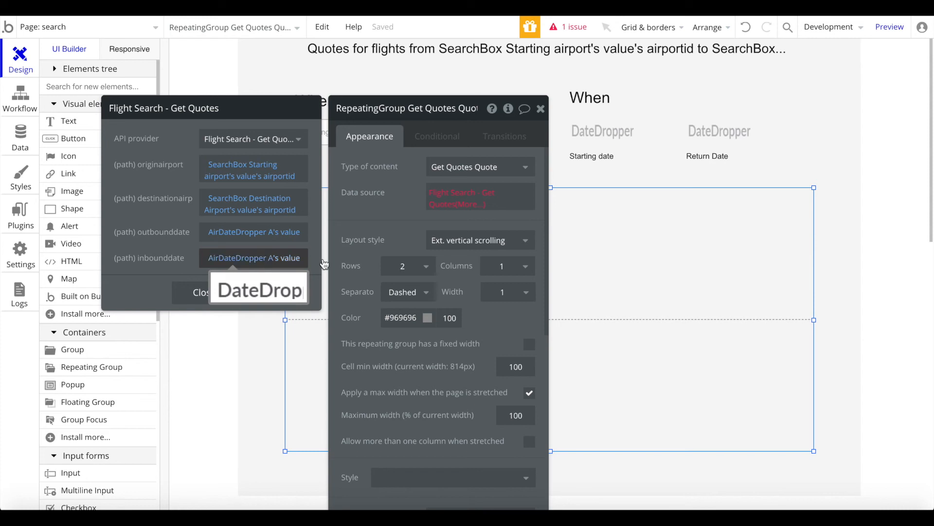
Step: Rename the return date picker to AirDateDropper B
left_click(642, 137)
left_click(703, 137)
left_click(455, 101)
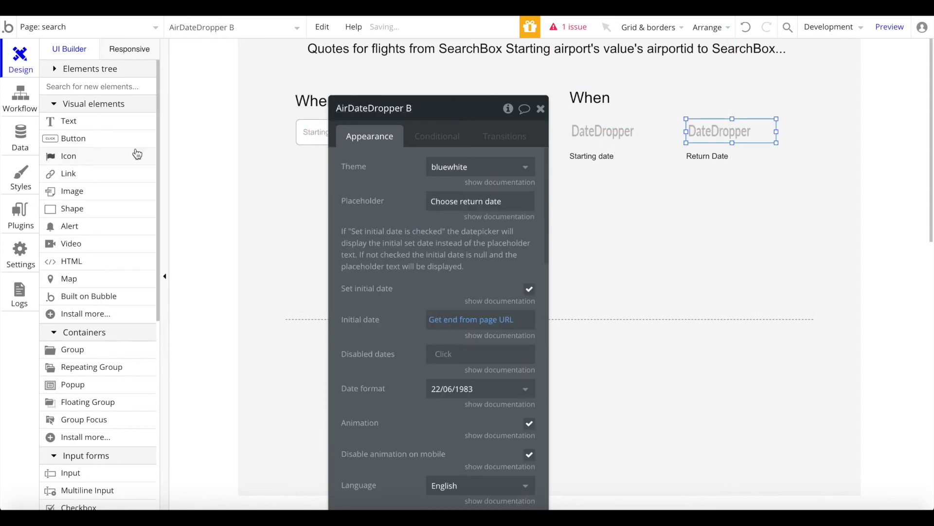
Step: In the repeating group's API call, set outbounddate to AirDateDropper B's value and inbounddate to AirDateDropper A's value
left_click(560, 265)
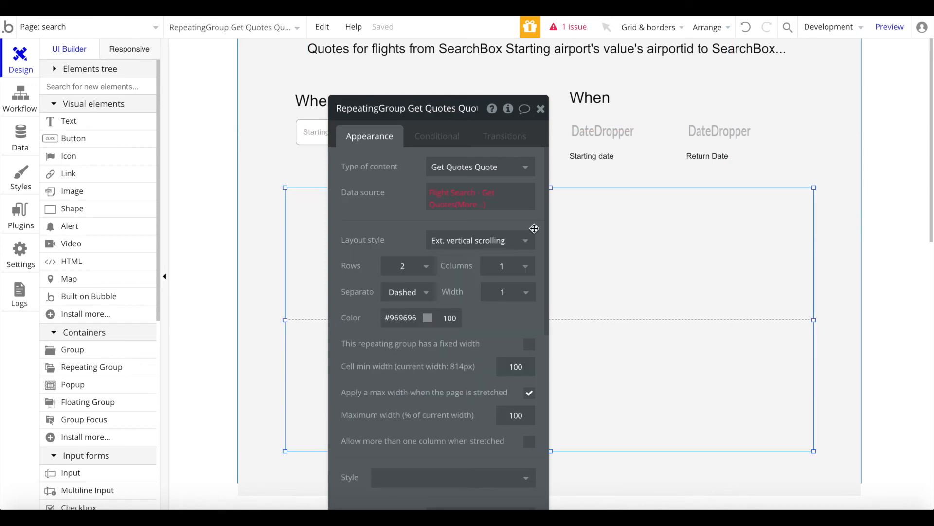
left_click(460, 198)
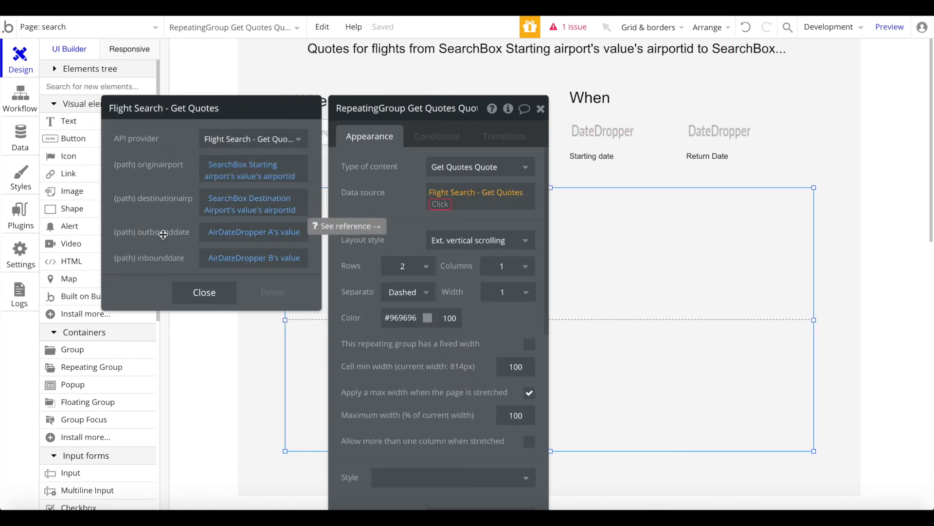
left_click(273, 234)
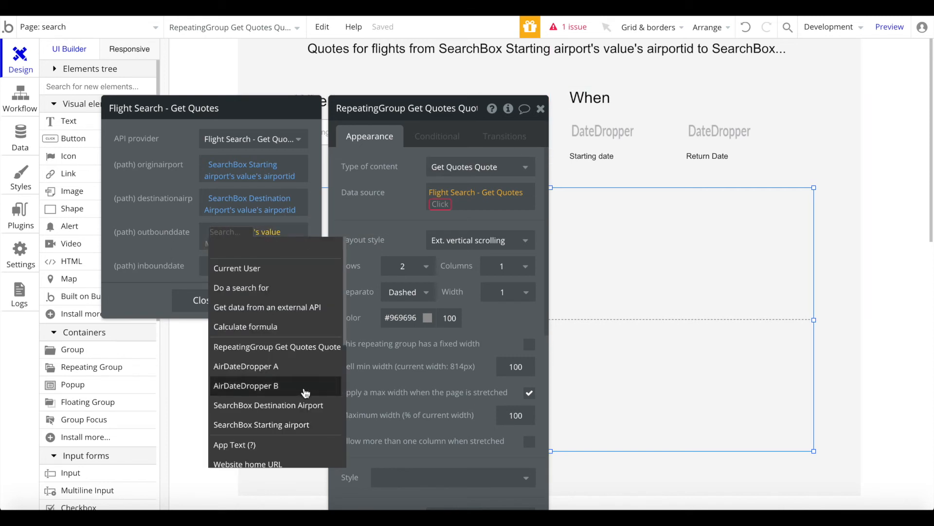
left_click(305, 387)
left_click(271, 265)
left_click(269, 393)
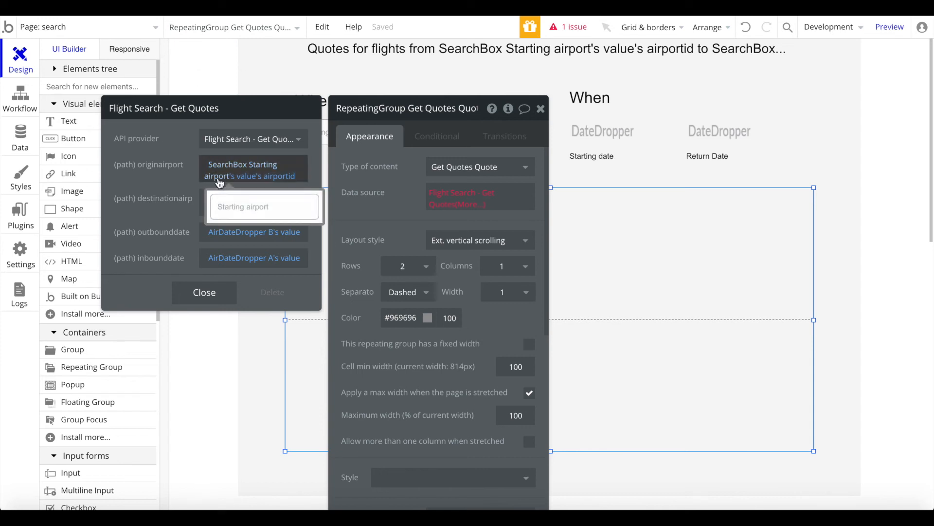
Step: Complete the repeating group's data source with the Quotes list from Flight Search - Get Quotes
left_click(439, 219)
left_click(464, 204)
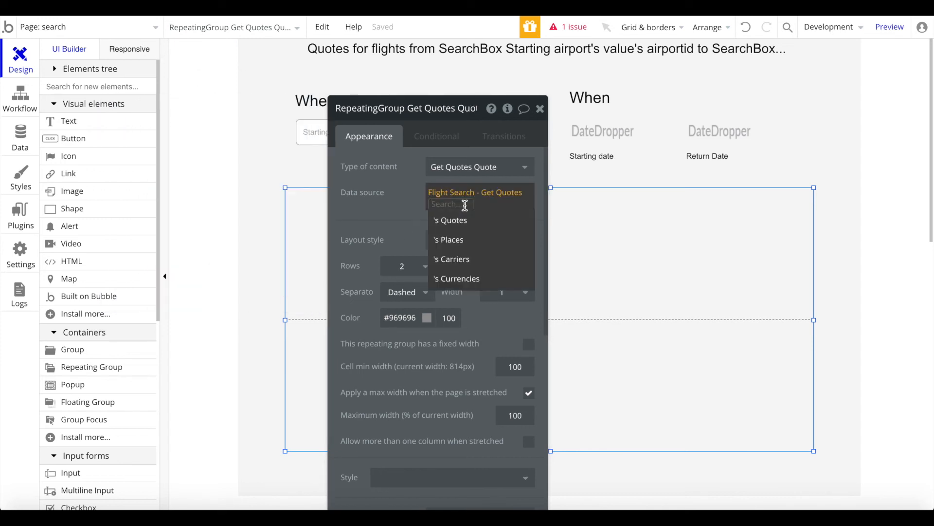
left_click(450, 221)
left_click(431, 202)
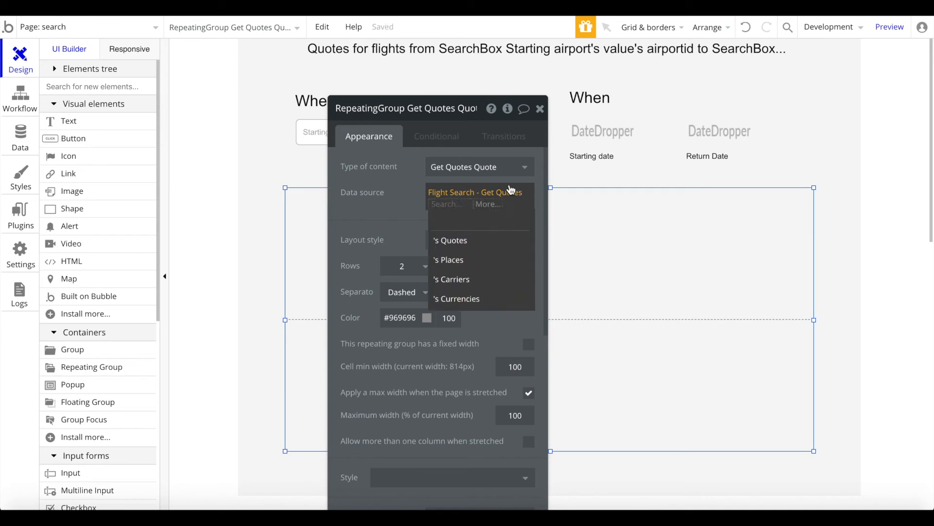
Step: Use the Quotes list returned by Flight Search - Get Quotes as the repeating group's data source
left_click(453, 241)
left_click(392, 204)
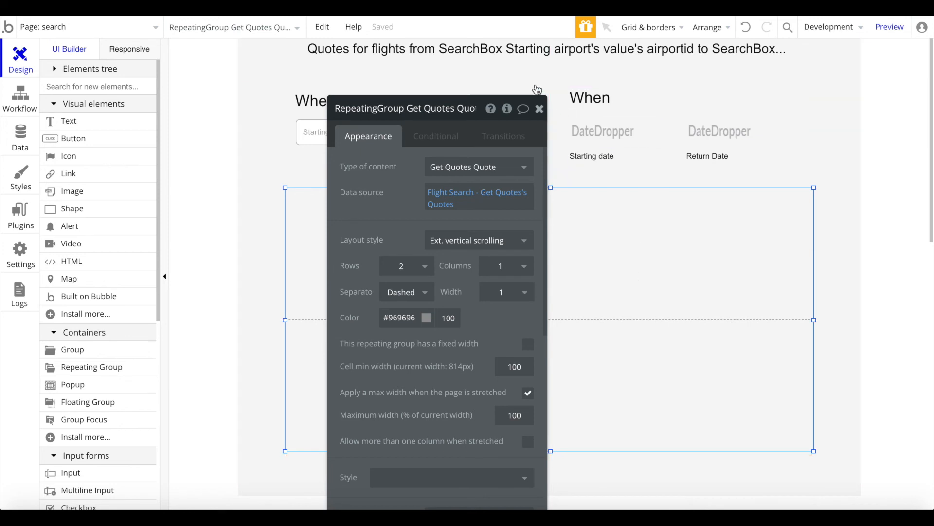
left_click(538, 108)
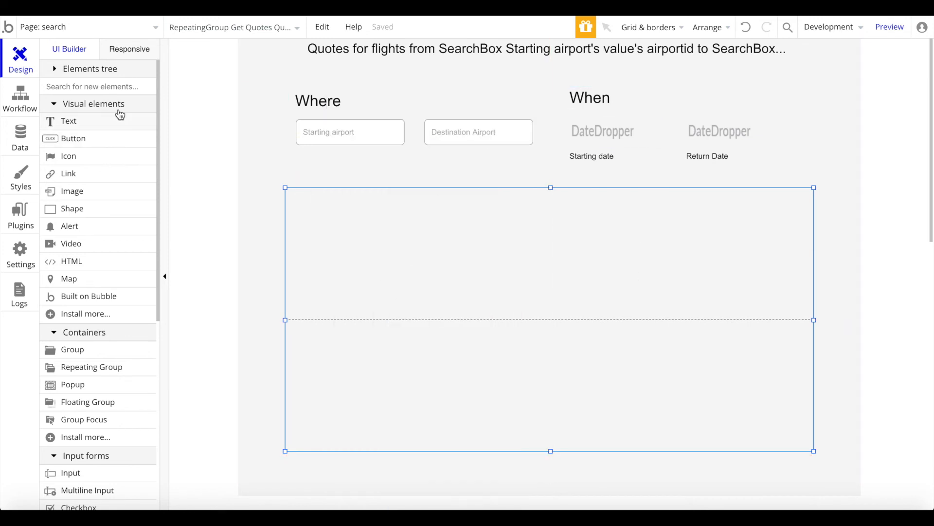
Step: Narrow the repeating group to about 642 px wide and center it horizontally on the page
left_click_drag(286, 320, 396, 320)
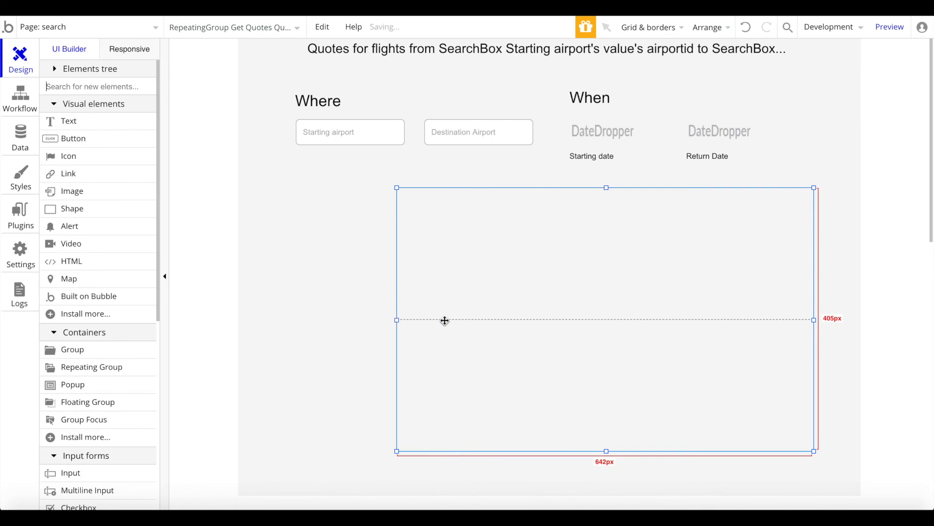
right_click(479, 334)
left_click(551, 421)
right_click(551, 421)
left_click(620, 451)
Step: Draw a group about 585 by 175 px in the repeating group's first cell and center it horizontally and vertically
type("gr")
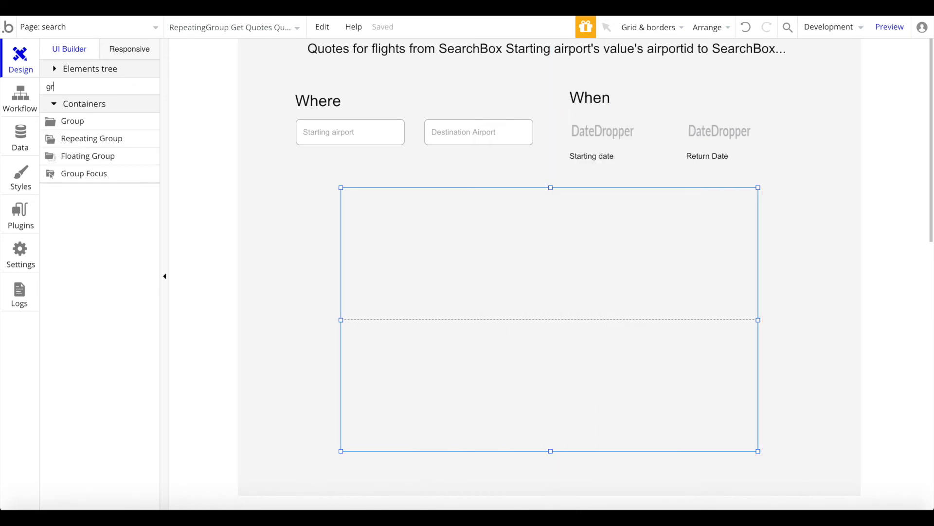
left_click(119, 121)
left_click_drag(590, 303, 751, 316)
right_click(591, 265)
left_click(660, 433)
right_click(605, 215)
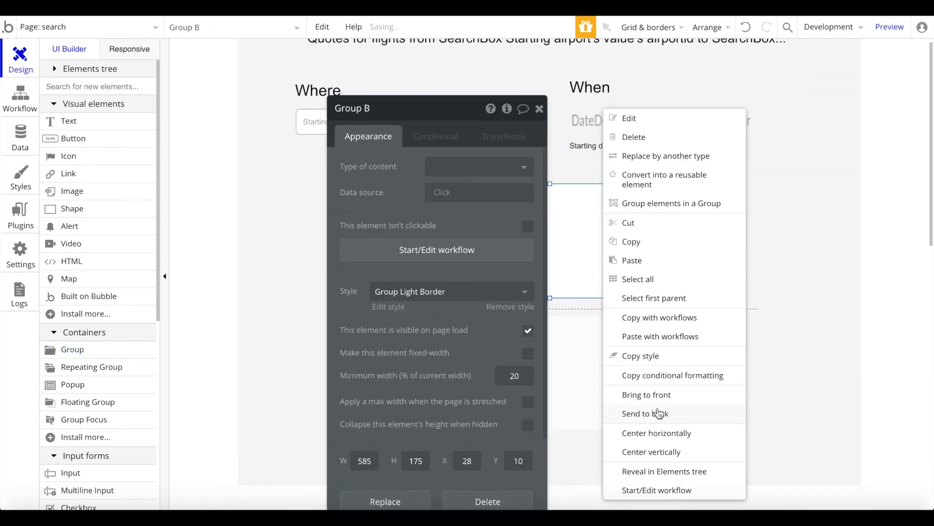
left_click(652, 452)
Step: Set the repeating group's separator to None
left_click(623, 359)
left_click(407, 292)
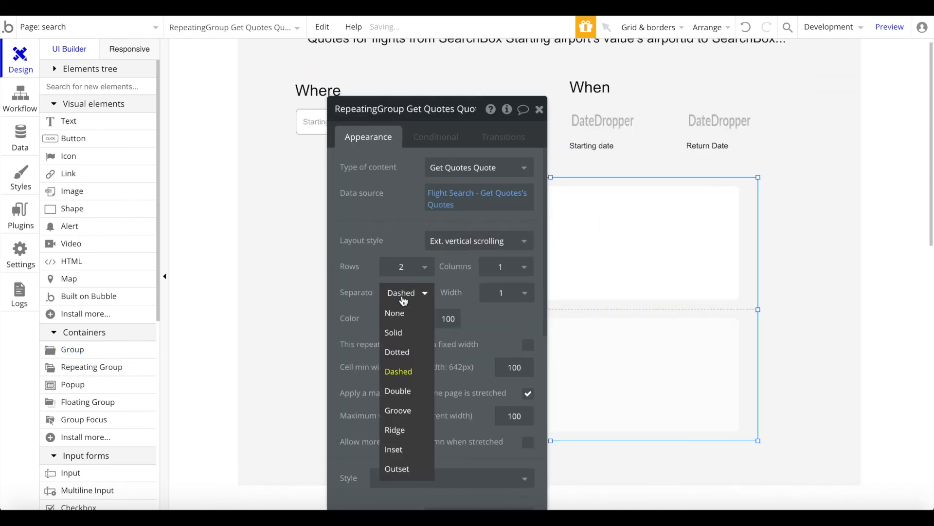
left_click(395, 312)
Step: Remove the predefined style from the group inside the cell and give it an Outset shadow coloured #DEDEDE
left_click(619, 226)
scroll(506, 214, "down", 2)
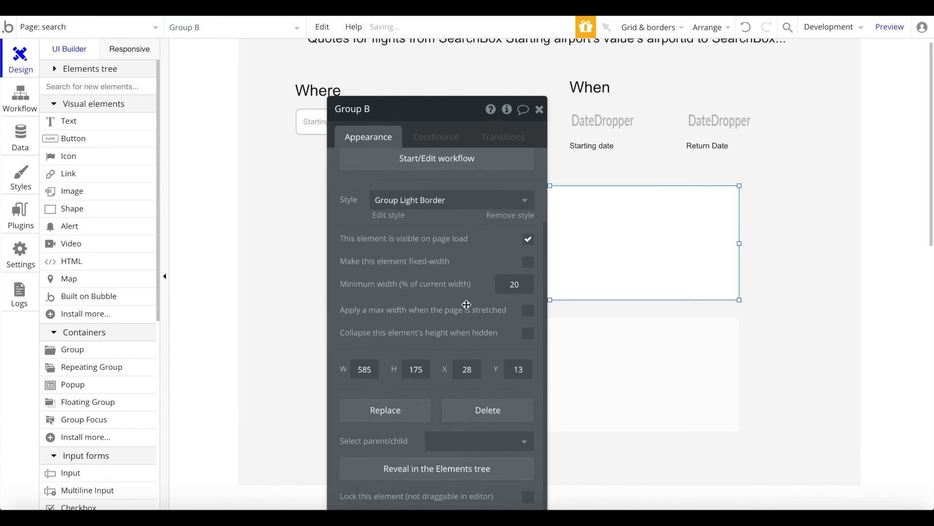
left_click(510, 214)
scroll(489, 248, "down", 3)
left_click(488, 248)
left_click(468, 277)
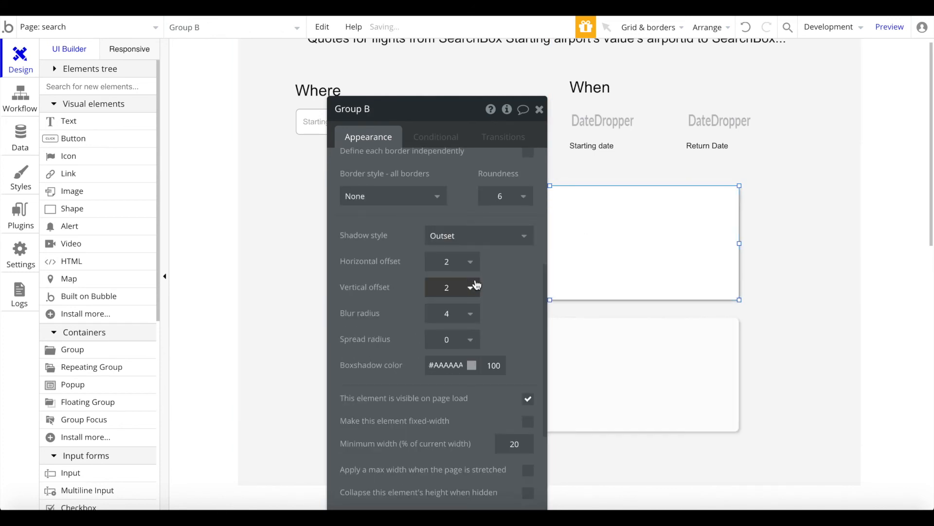
left_click(458, 365)
left_click_drag(434, 384, 426, 388)
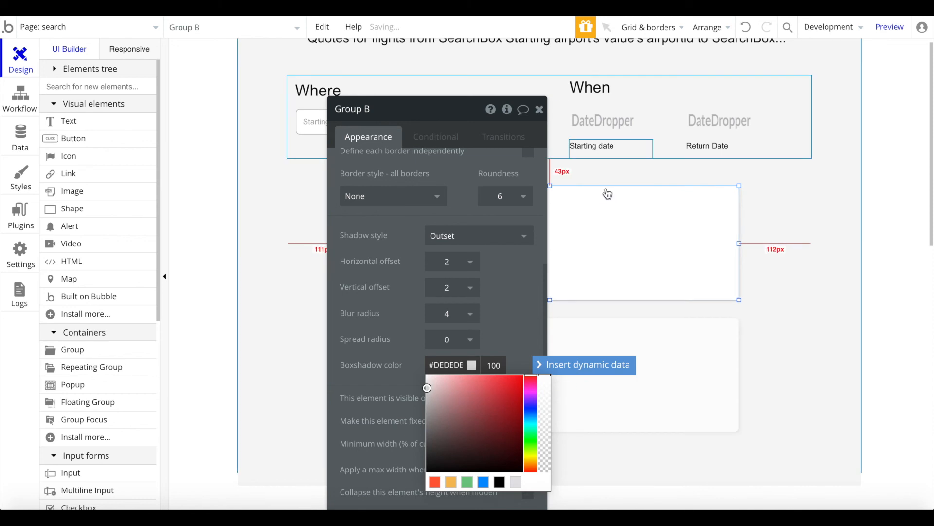
Step: Add a condition to Group B that applies when This Group is hovered
left_click(435, 137)
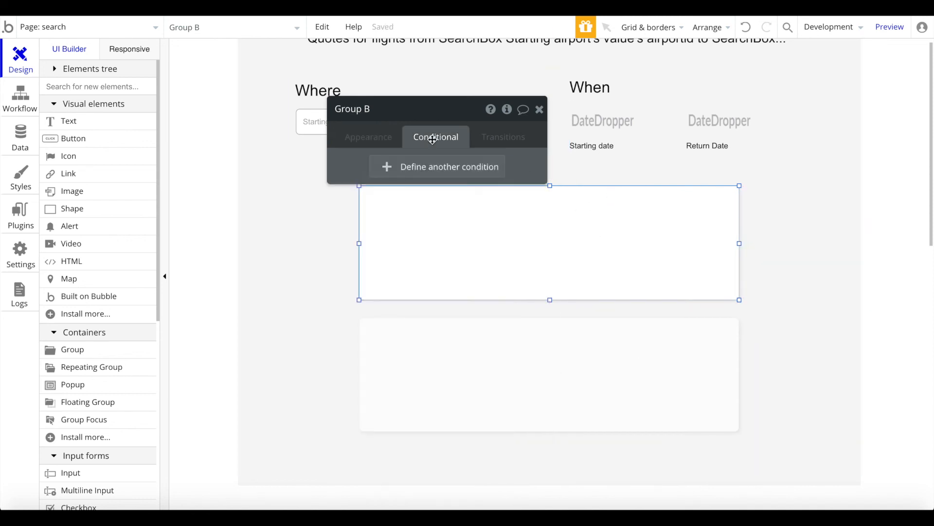
left_click(389, 165)
left_click(379, 174)
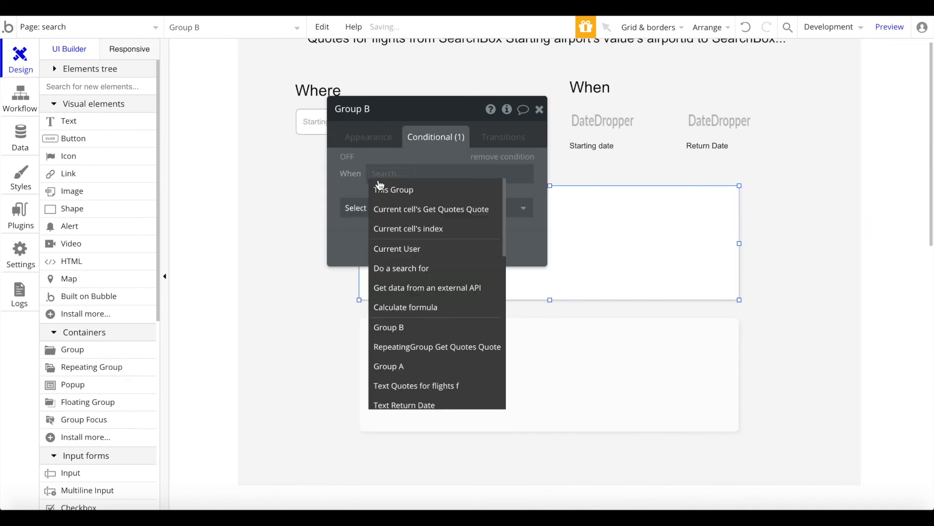
left_click(382, 188)
left_click(455, 188)
left_click(428, 174)
left_click(444, 211)
Step: In the hover condition, add the horizontal offset and boxshadow blur radius properties, and set the horizontal offset to 4
left_click(438, 208)
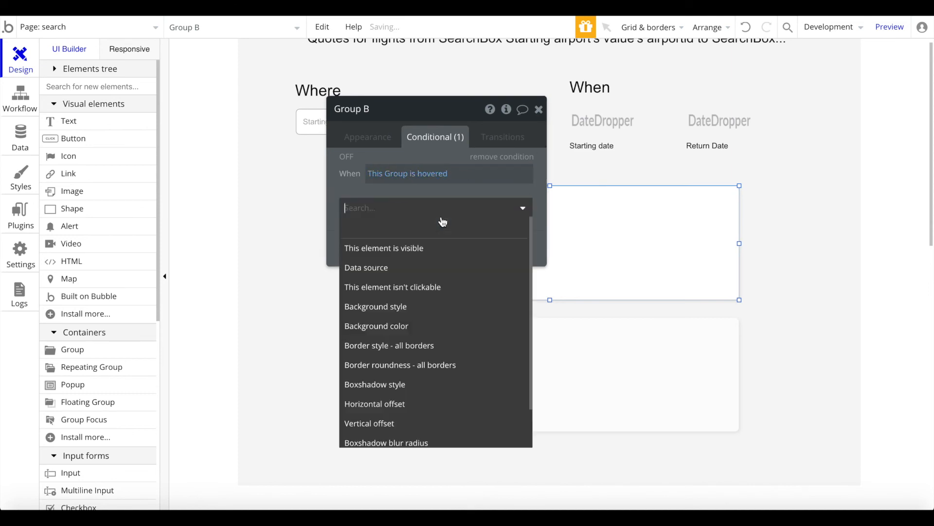
left_click(417, 375)
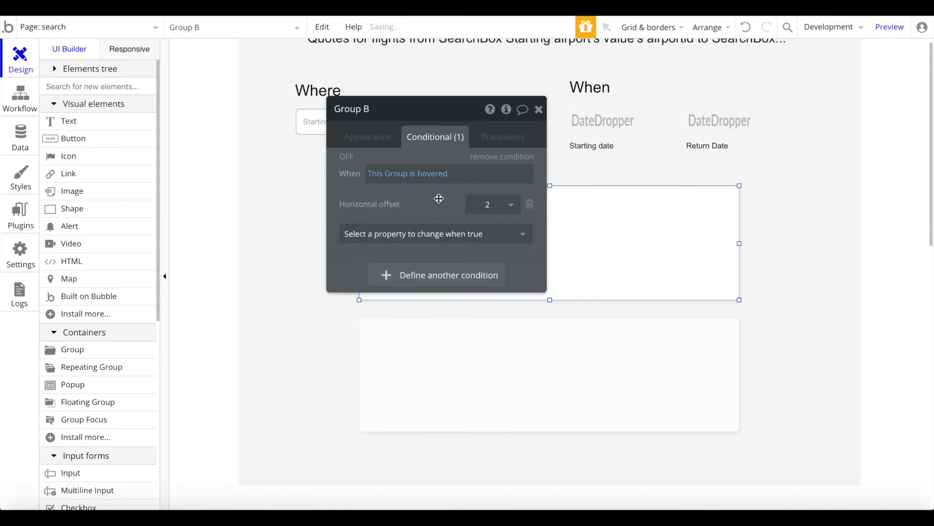
left_click(435, 233)
left_click(378, 447)
left_click(502, 211)
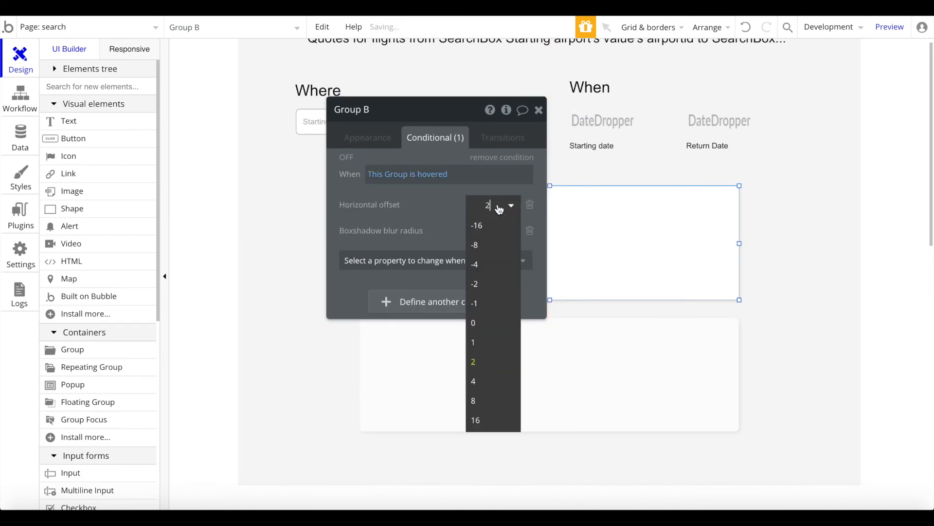
key("Return")
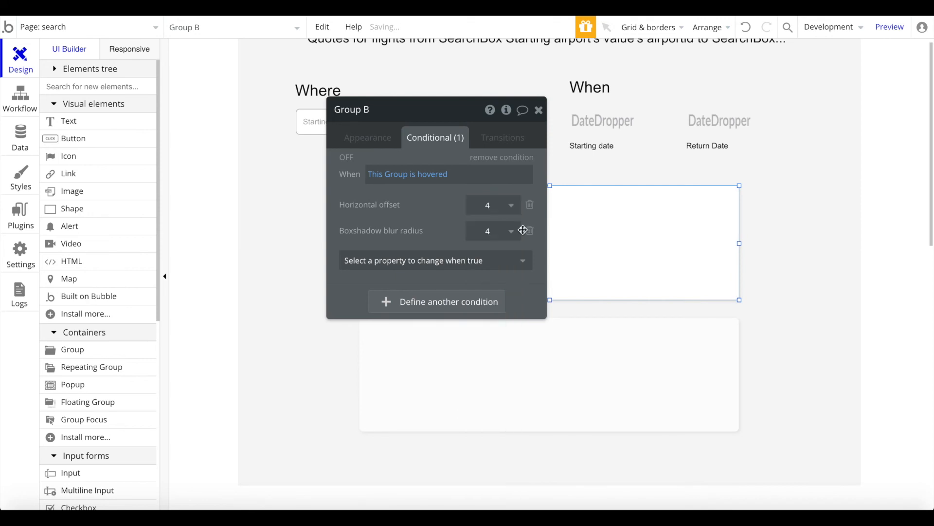
Step: Replace the hover condition's boxshadow blur radius property with a vertical offset of 3
left_click(529, 231)
left_click(525, 234)
left_click(398, 432)
left_click(499, 232)
type("3")
key("Return")
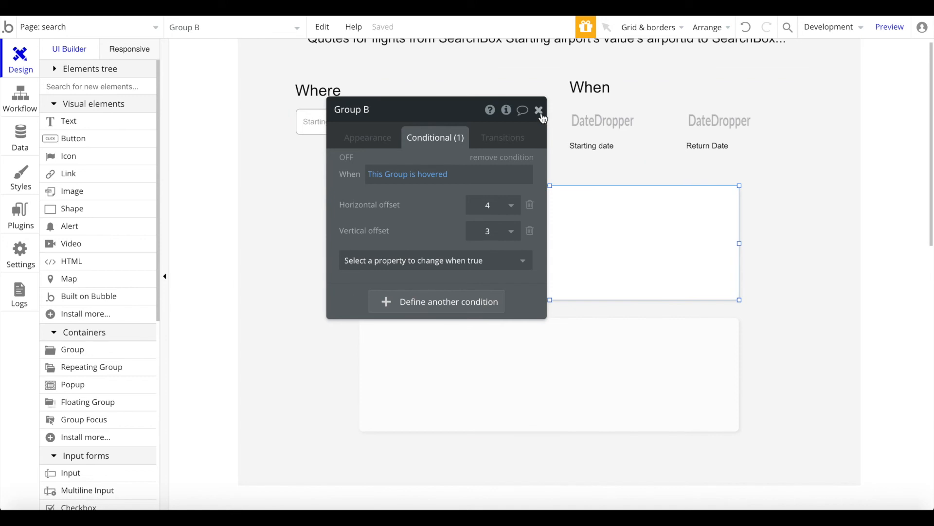
left_click(539, 110)
Step: Draw a text element near the upper-left corner of the group in the first cell
left_click(73, 121)
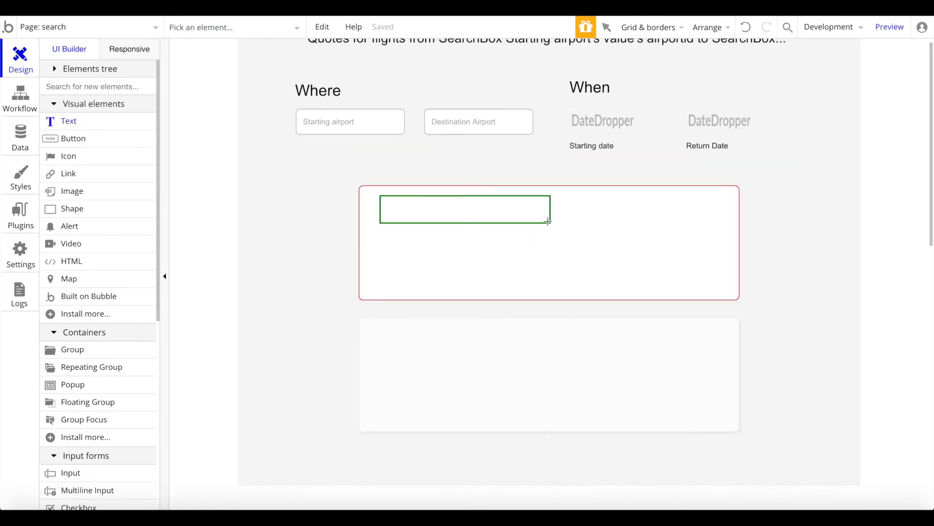
left_click_drag(548, 221, 550, 223)
left_click(548, 168)
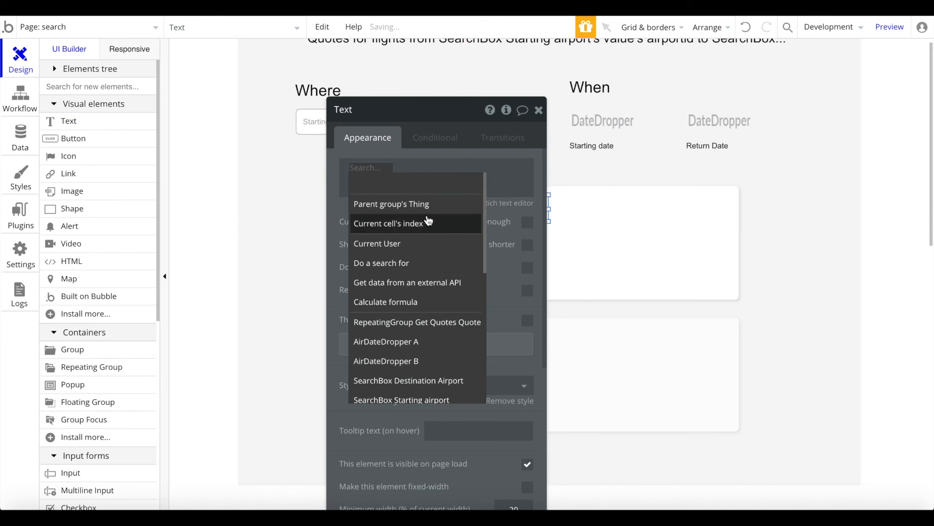
Step: Set Group B's content type to Get Quotes Quote and its data source to Current cell's Get Quotes Quote
left_click(611, 239)
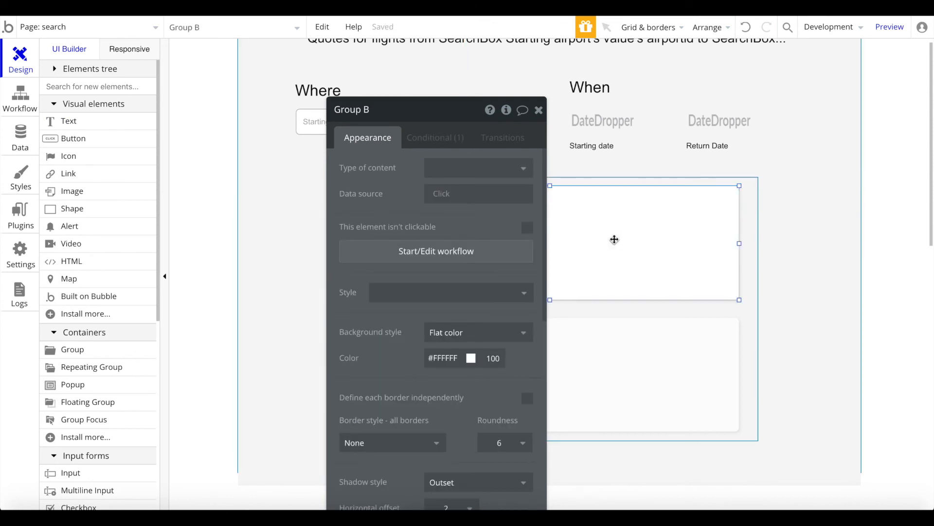
left_click(455, 170)
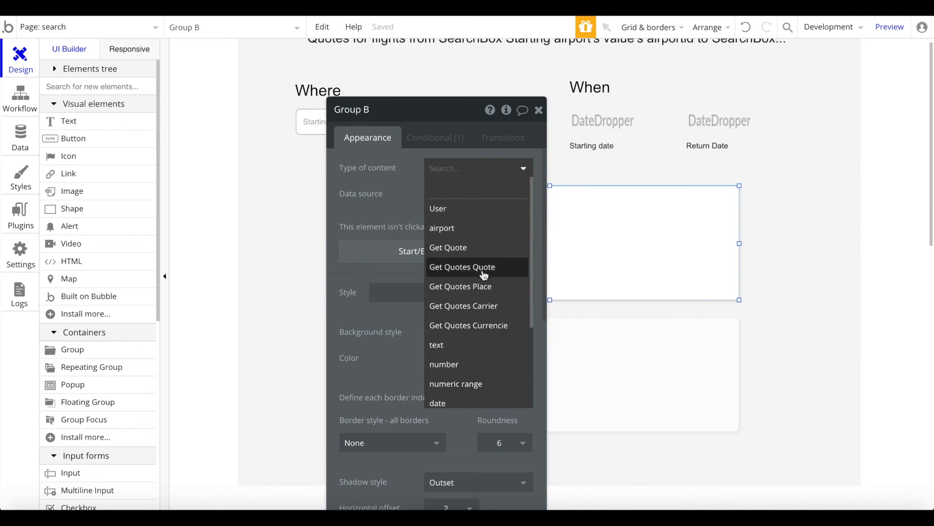
left_click(484, 275)
left_click(446, 194)
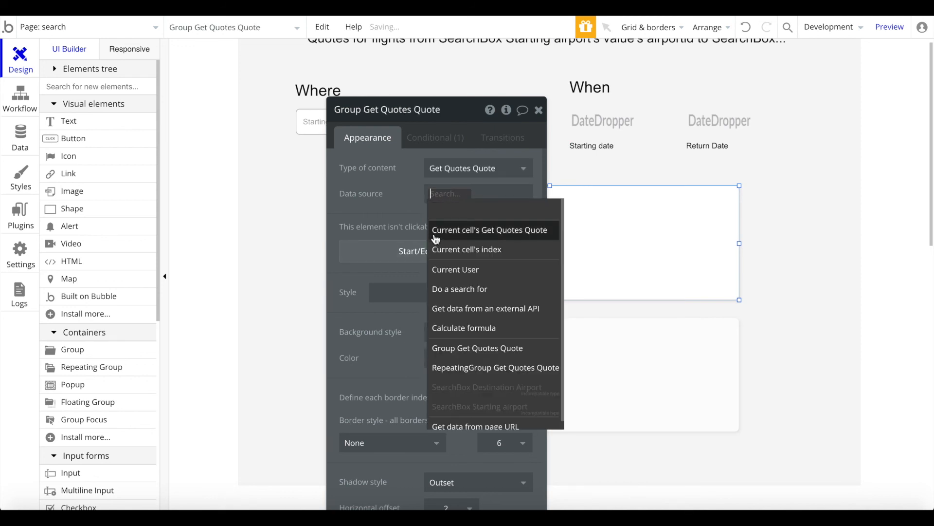
left_click(501, 235)
left_click(537, 111)
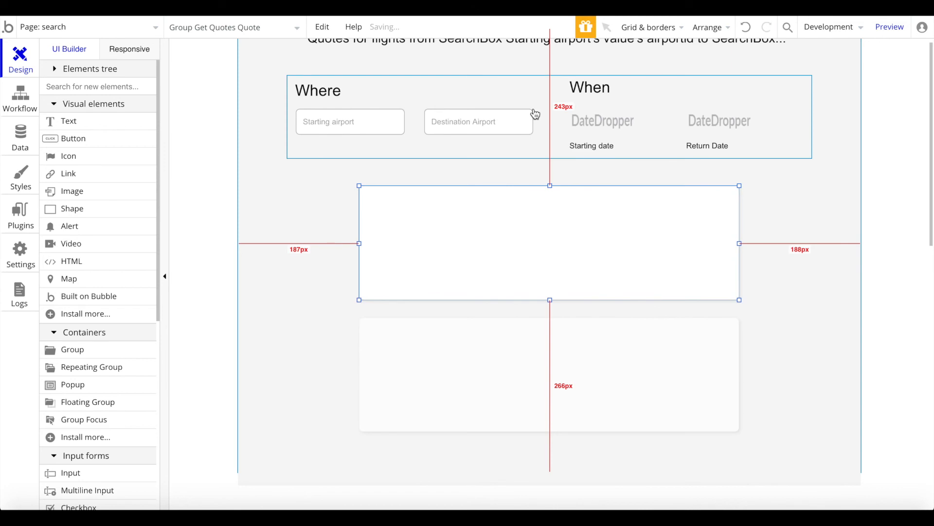
Step: Fill the group's text element with a $ sign followed by Parent group's Get Quotes Quote's MinPrice
double_click(451, 219)
left_click(401, 174)
left_click(352, 166)
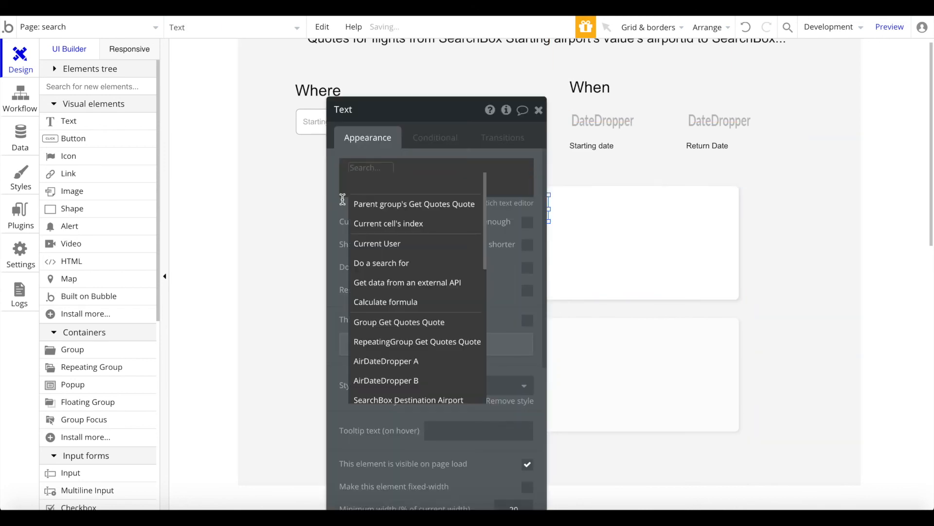
left_click(414, 204)
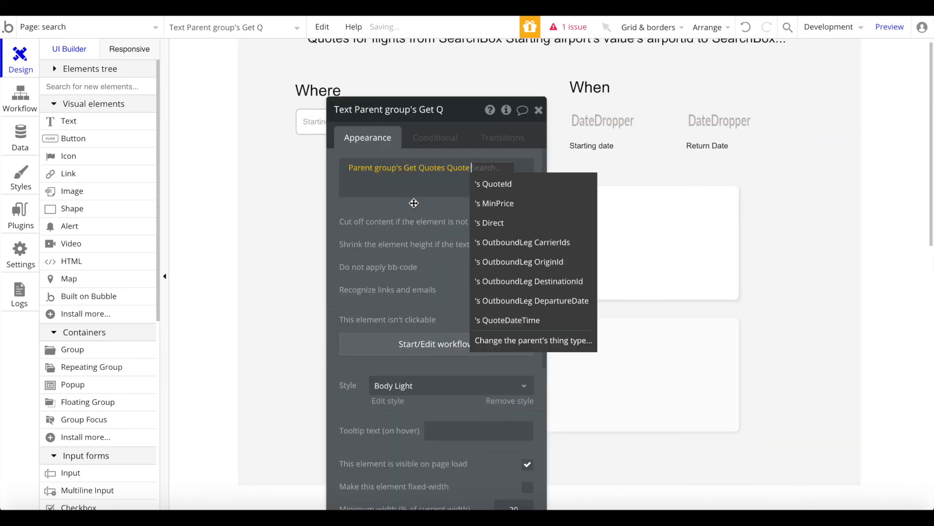
left_click(519, 202)
left_click(344, 163)
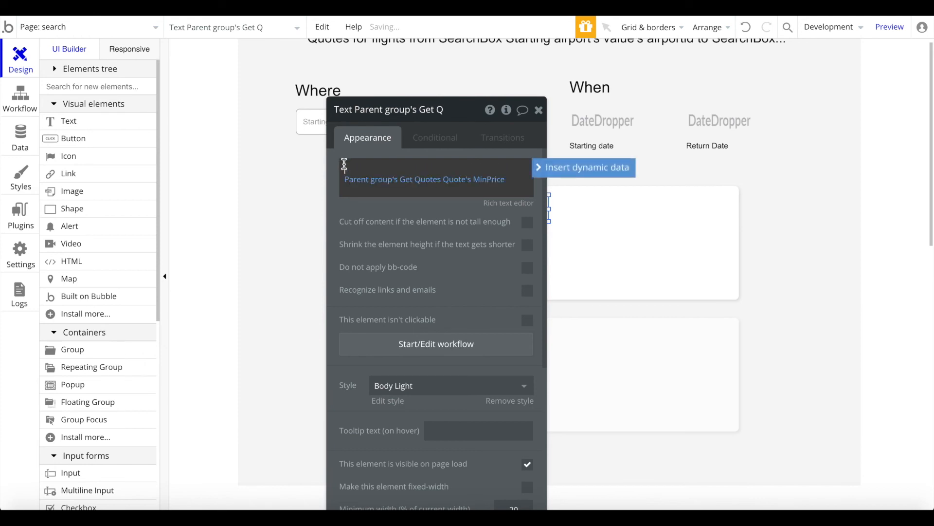
type("$")
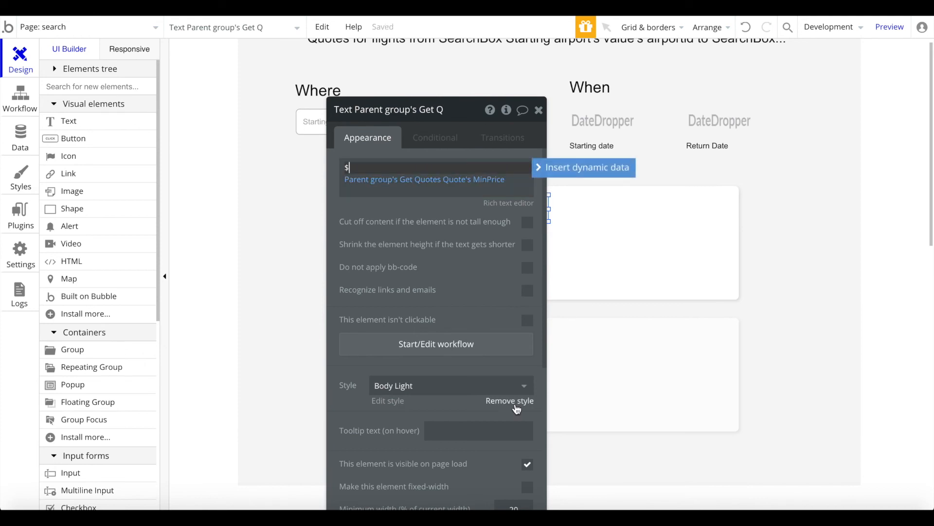
Step: Format the price text in bold at size 30 without a predefined style, and widen it across the group
left_click(510, 401)
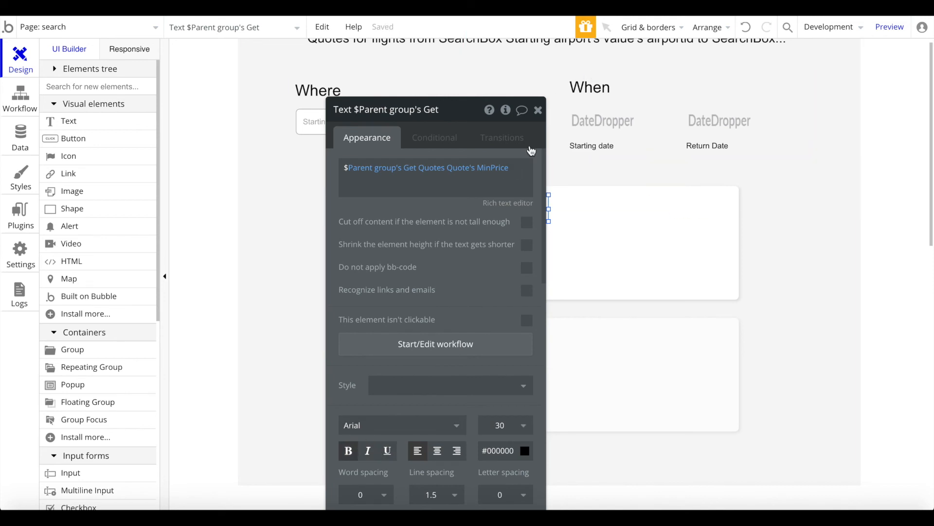
left_click(538, 110)
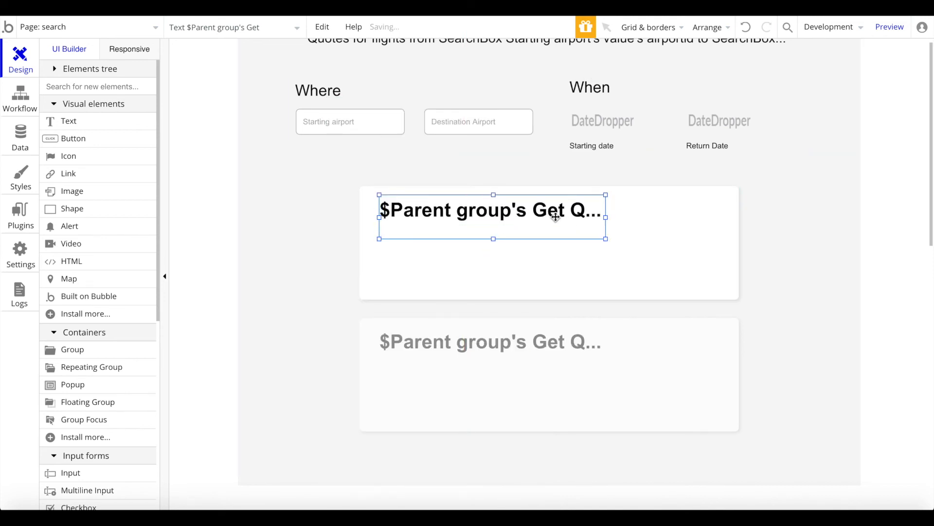
left_click_drag(545, 217, 724, 217)
Step: Add a small text element below the price showing Parent group's Get Quotes Quote's Direct
left_click(112, 120)
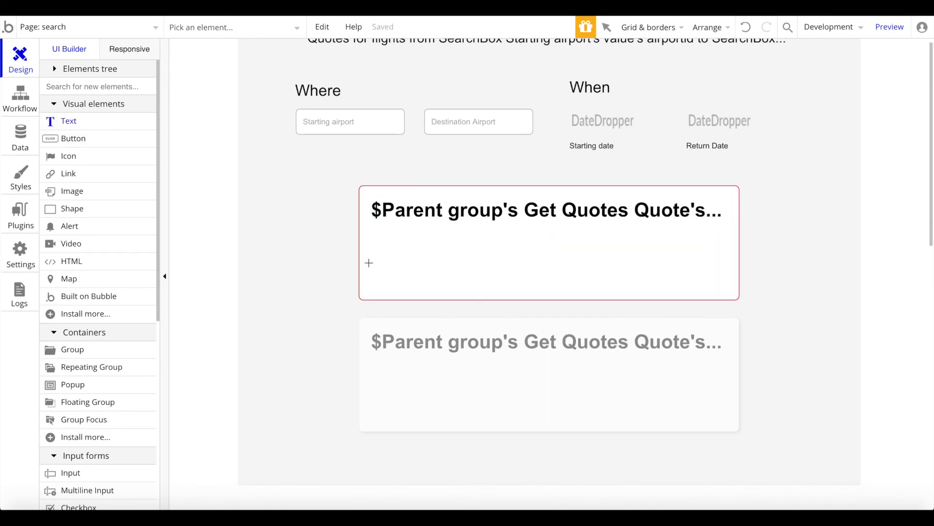
mouse_move(436, 279)
left_mouse_down()
mouse_move(453, 280)
mouse_move(402, 260)
left_mouse_up()
left_click(595, 176)
left_click(728, 167)
left_click(550, 203)
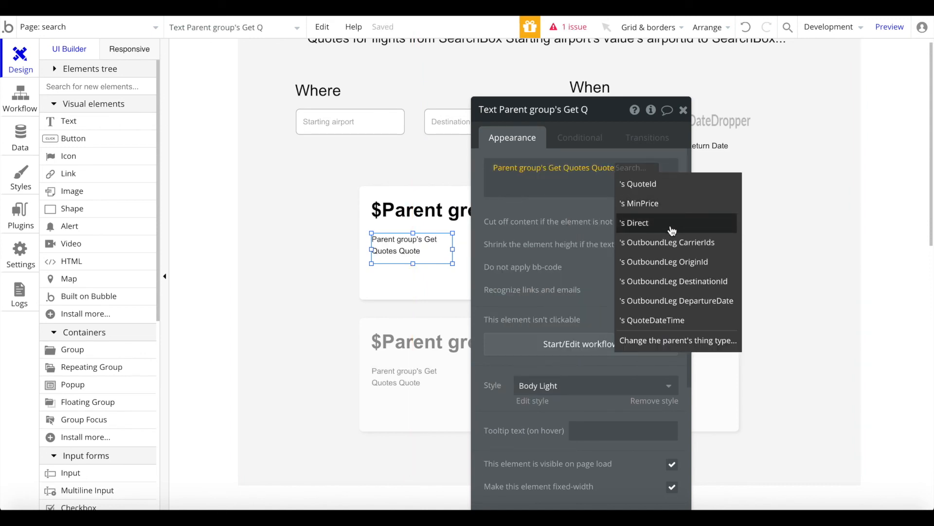
left_click(672, 230)
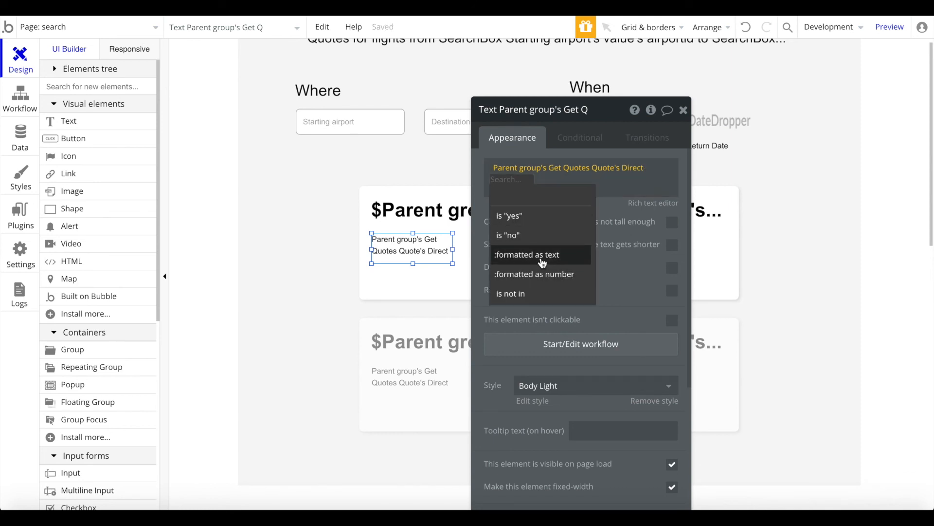
Step: Format the Direct value as text, with "Direct Fight" for yes and "Indirect Flight" for no
mouse_move(621, 177)
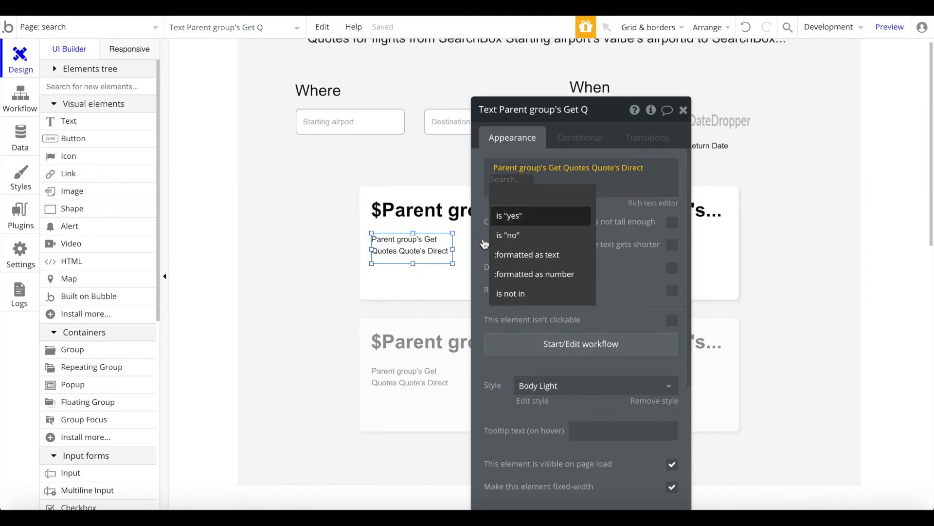
left_click(553, 256)
left_click(327, 160)
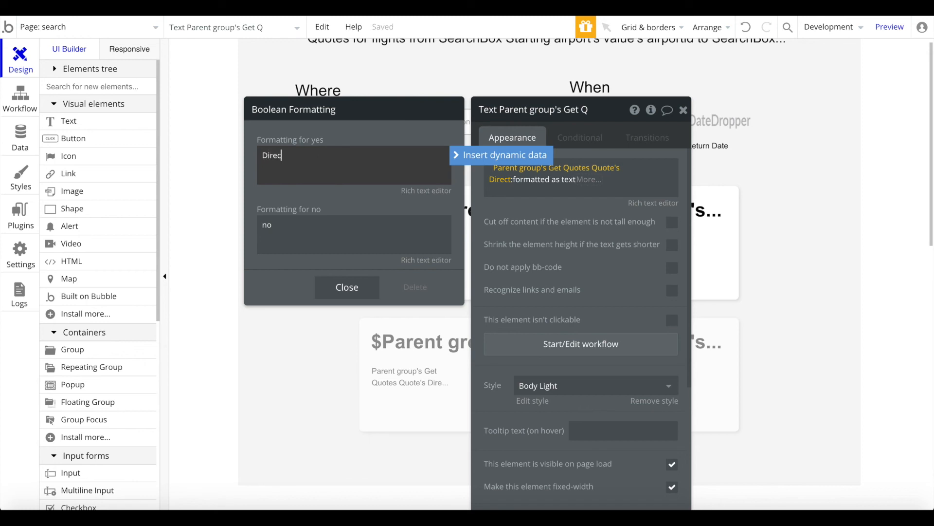
left_click(296, 252)
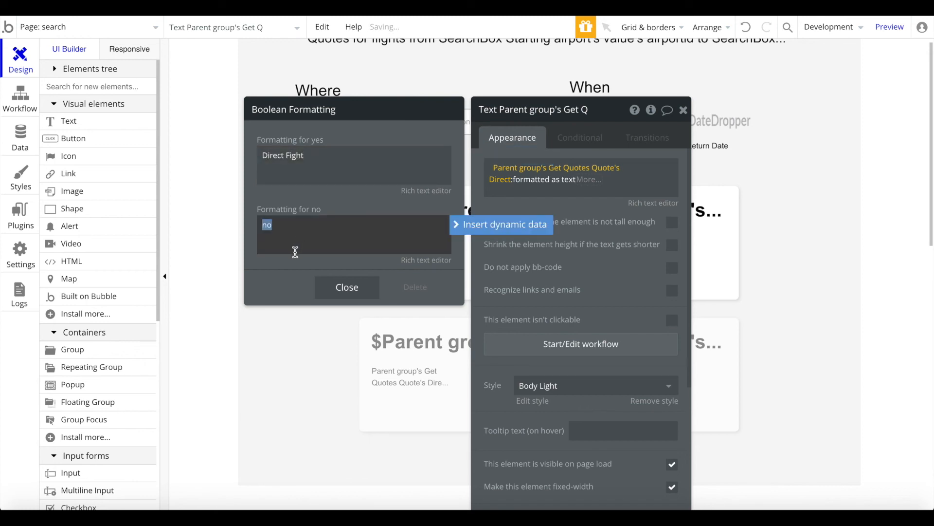
type("Indirect Fligh")
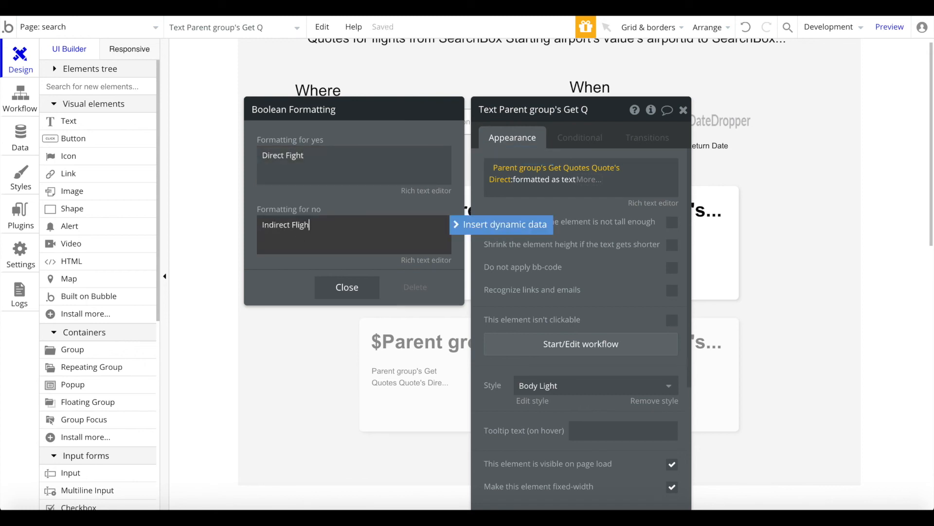
type("t")
left_click(346, 287)
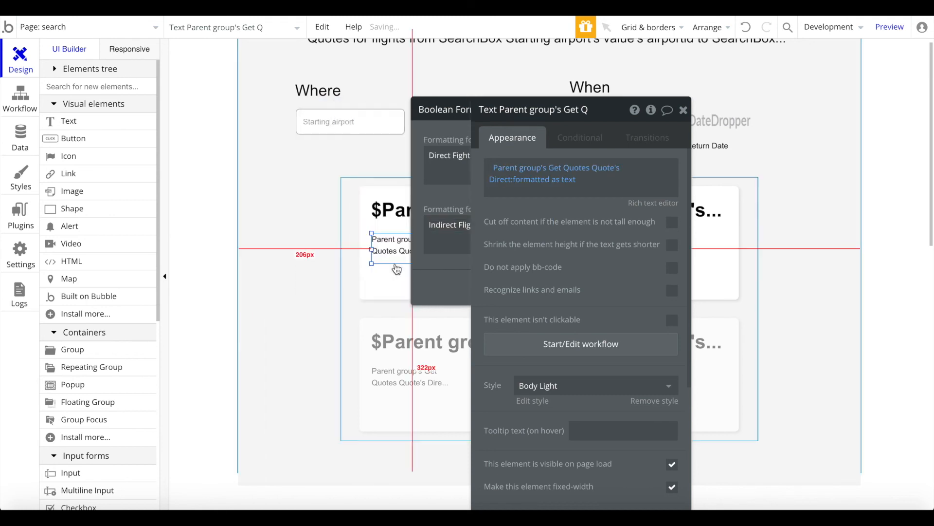
Step: Remove the flight-type text's predefined style, set its font colour to #525252 and widen the element
left_click(650, 402)
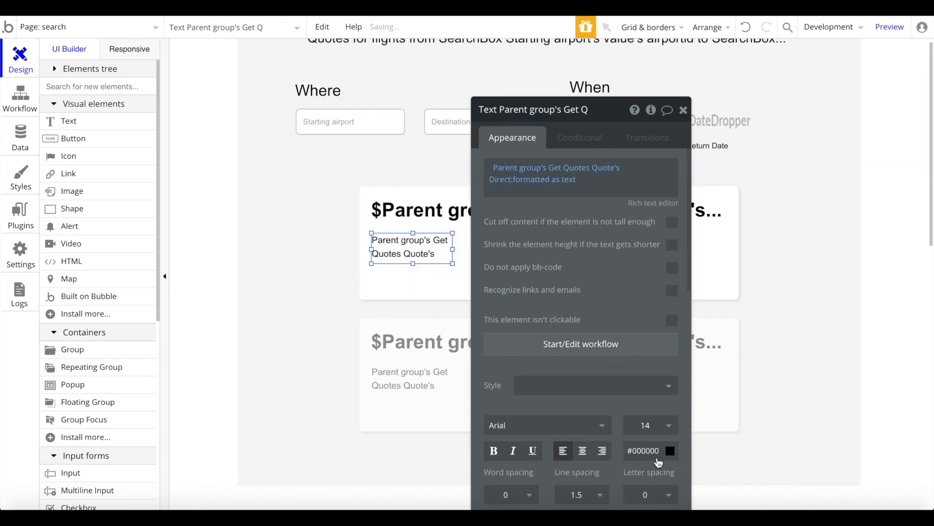
left_click(659, 460)
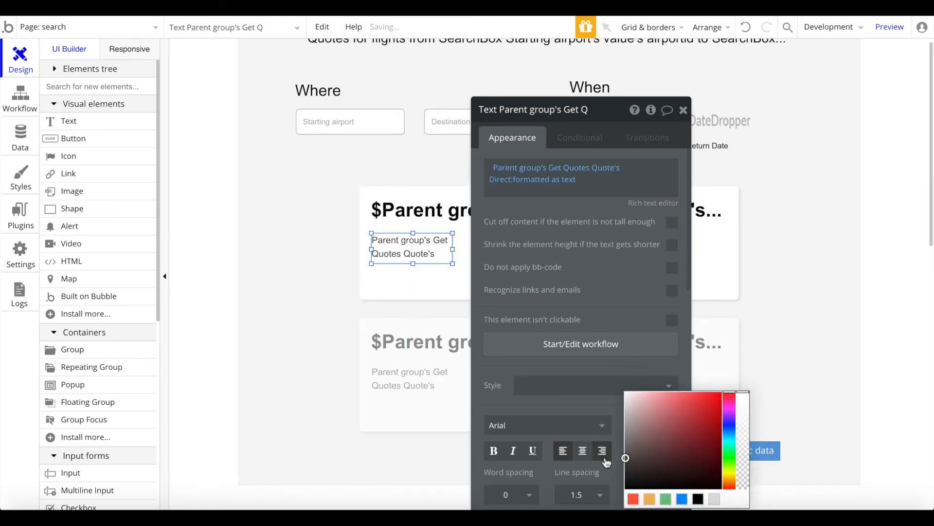
left_click(683, 110)
left_click_drag(452, 251, 642, 246)
Step: Make the duplicated text beside it read "Departure Date:" followed by Parent group's Get Quotes Quote's OutboundLeg DepartureDate
double_click(642, 247)
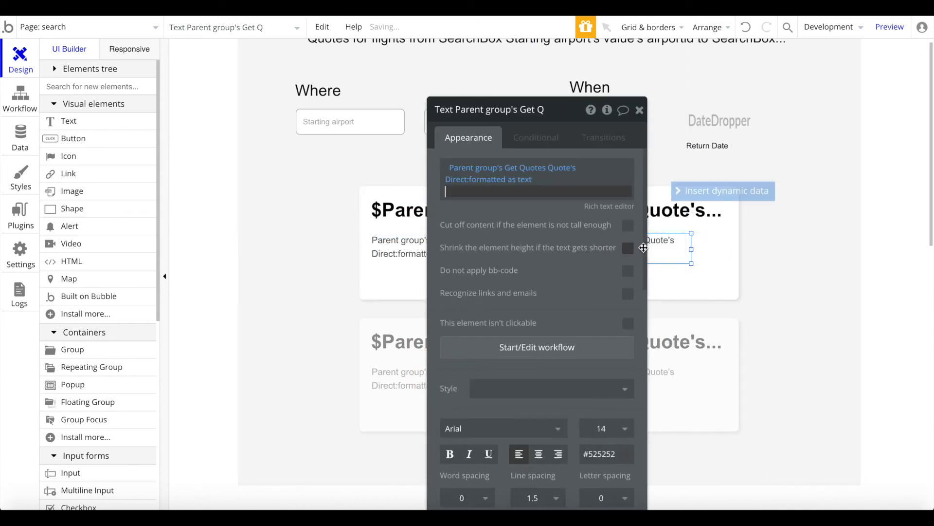
left_click(329, 185)
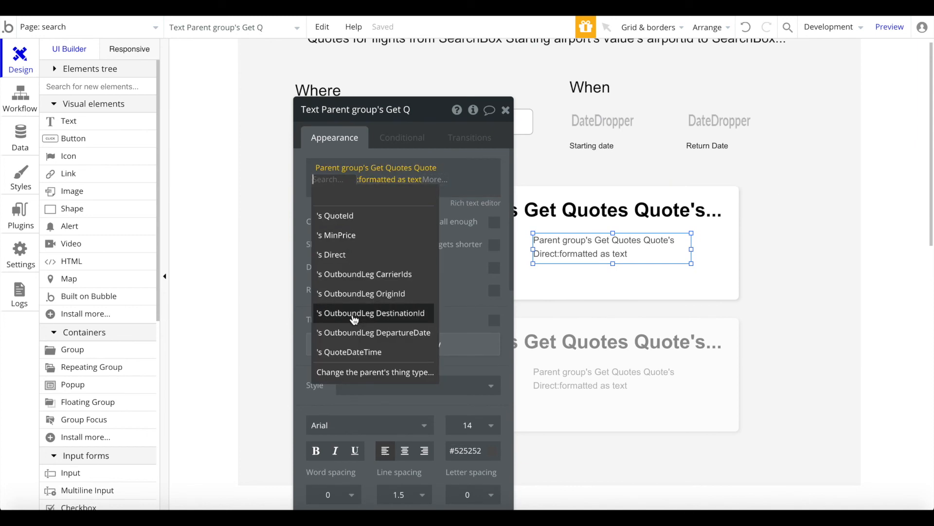
left_click(374, 332)
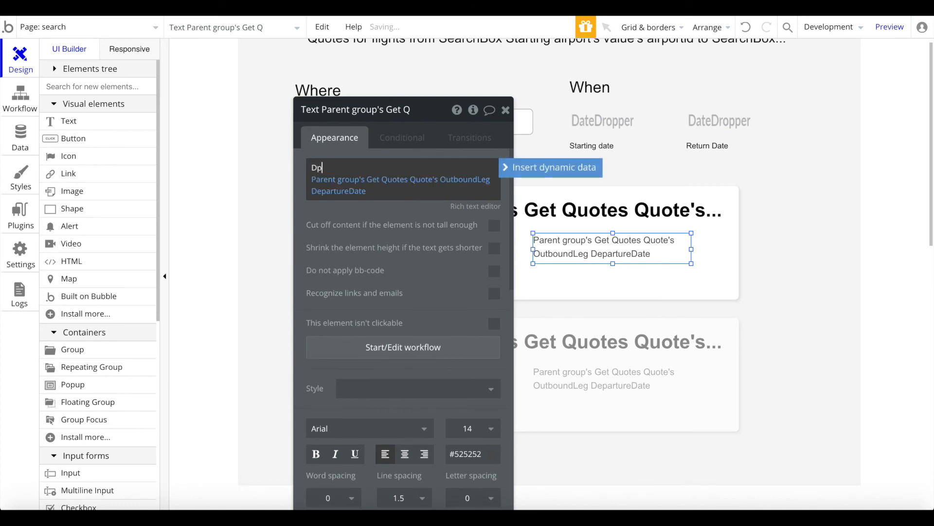
key("BackSpace")
type("ep")
key("BackSpace")
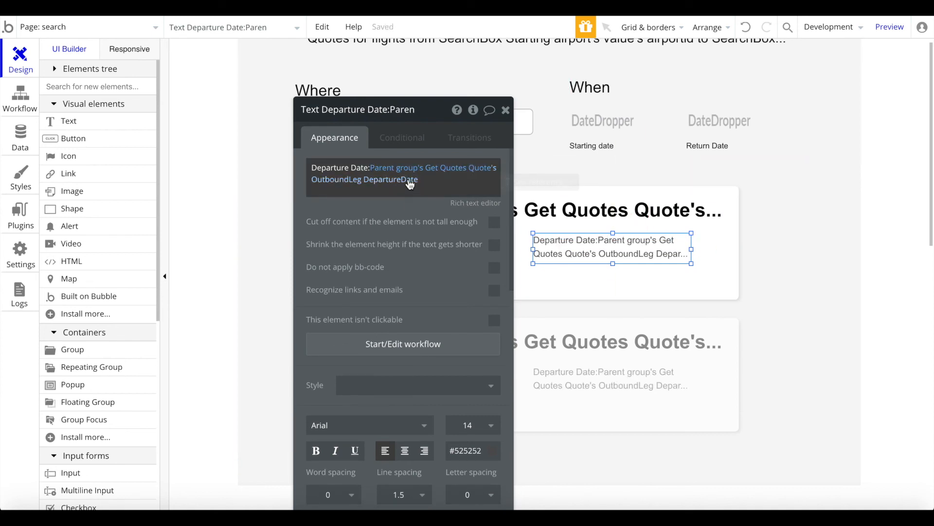
left_click(405, 183)
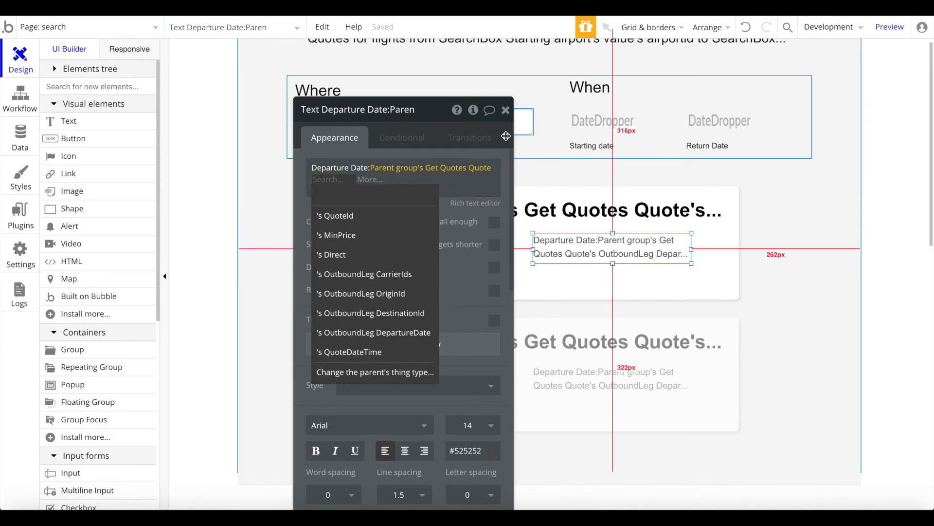
left_click(480, 210)
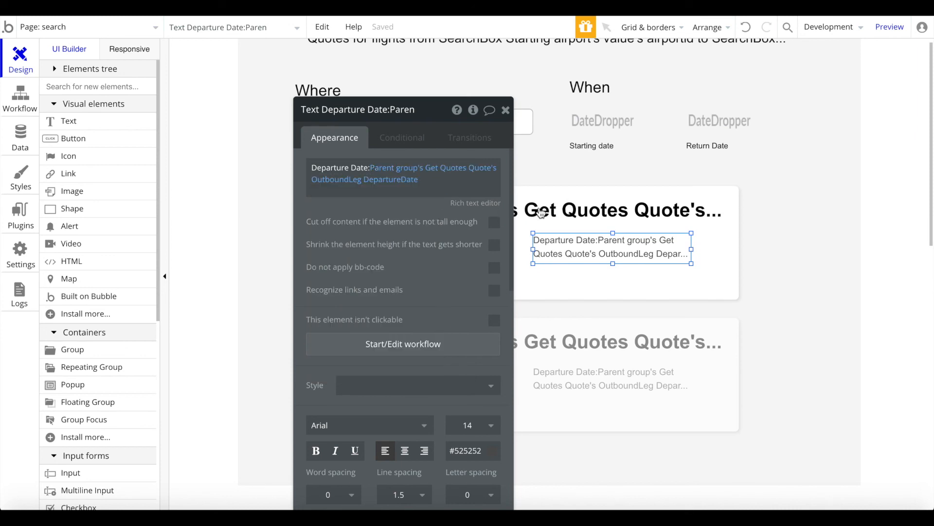
Step: Shift the departure date text towards the card's right edge and widen the flight-type text into the freed space
left_click(505, 109)
left_click_drag(603, 253, 633, 255)
left_click(512, 252)
left_click_drag(529, 249, 540, 250)
left_click(562, 286)
left_click(636, 241)
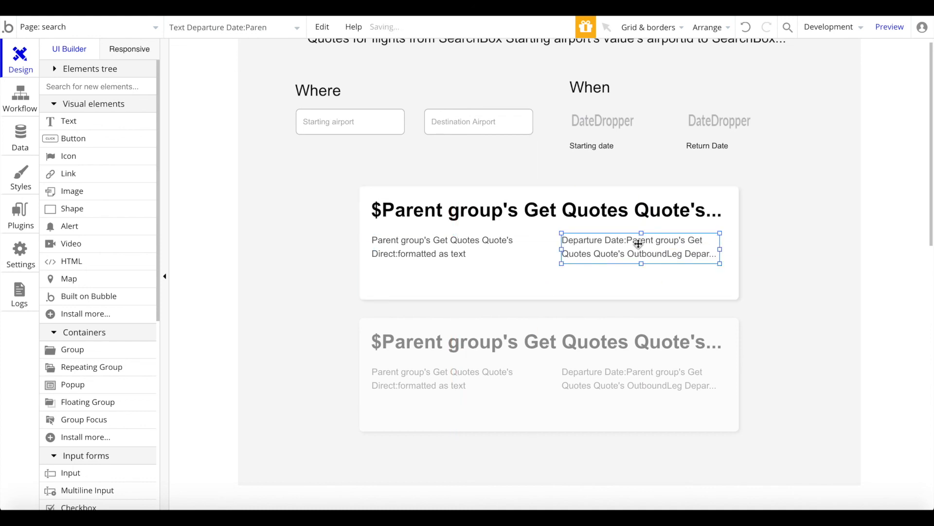
double_click(636, 246)
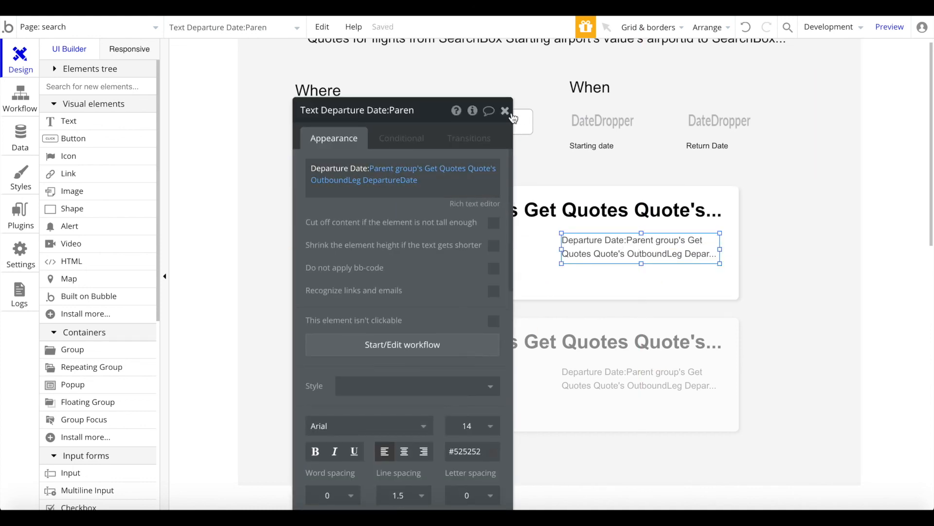
left_click(506, 110)
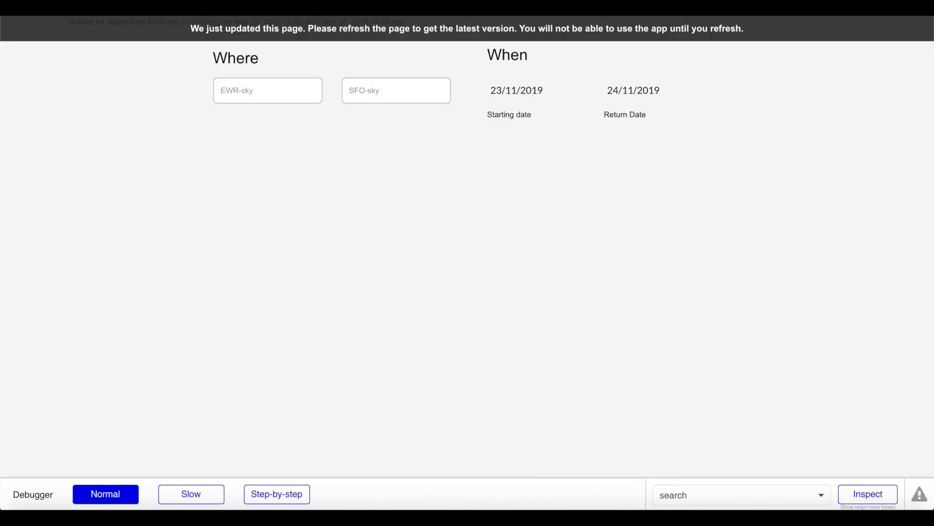
Step: Return to the start page of the app preview and choose JFK-sky as starting airport and SFO-sky as destination
key("super+bracketleft")
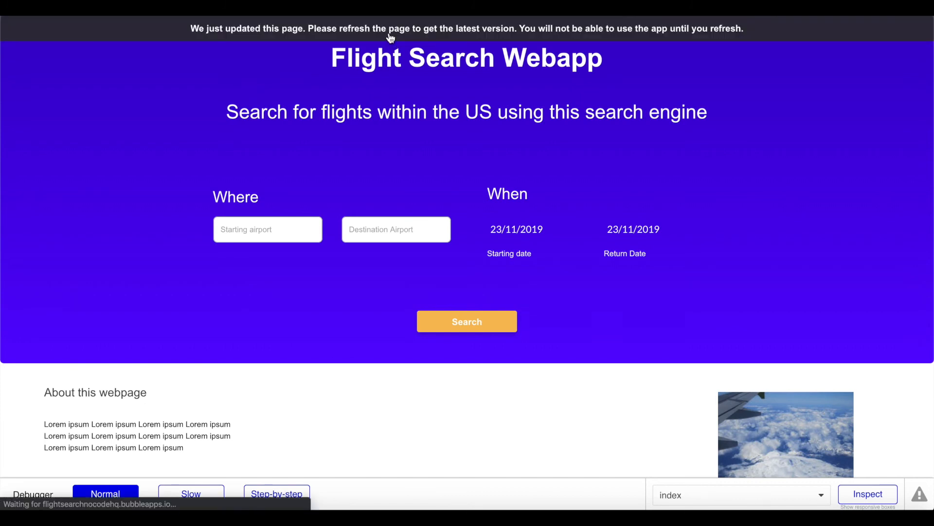
left_click(296, 232)
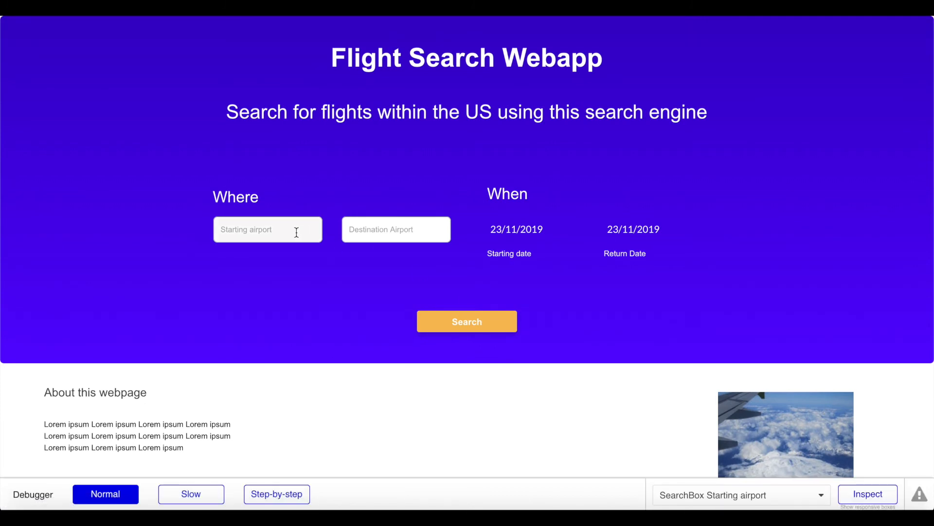
type("Jfk")
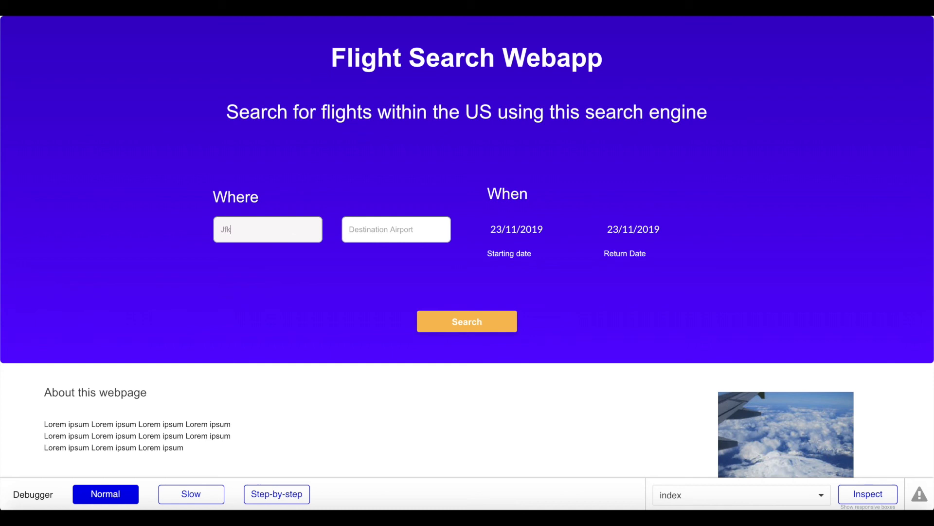
left_click(270, 256)
left_click(298, 231)
type("Jf")
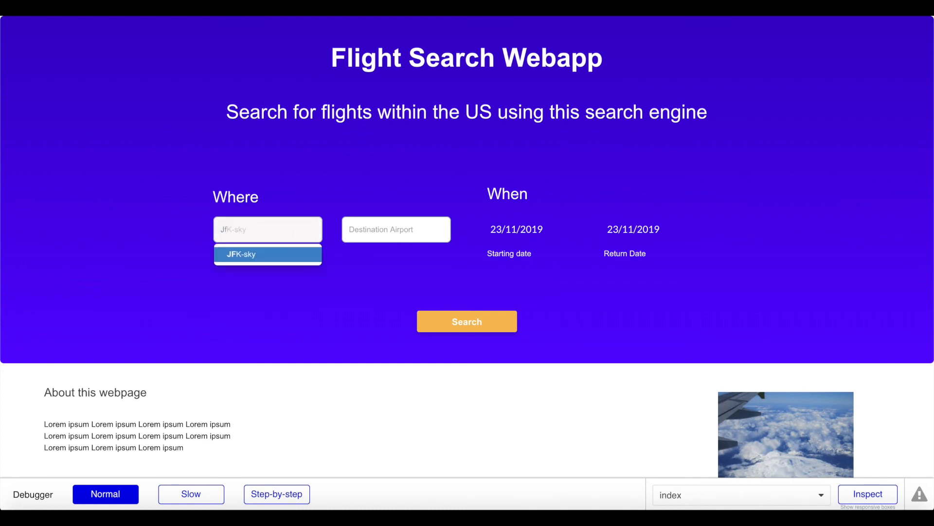
left_click(392, 225)
type("sf")
left_click(366, 255)
Step: Search with starting date 01/12/2019 and return date 04/12/2019, and open the debugger's error details
left_click(515, 229)
scroll(582, 331, "down", 2)
scroll(582, 330, "down", 6)
left_click(645, 173)
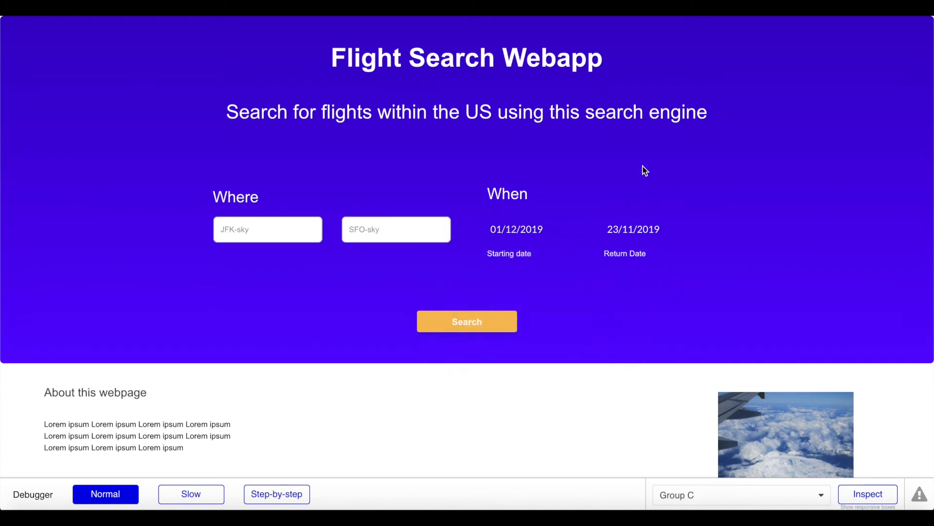
left_click(630, 229)
scroll(688, 304, "down", 8)
scroll(688, 304, "down", 3)
left_click(660, 407)
left_click(473, 323)
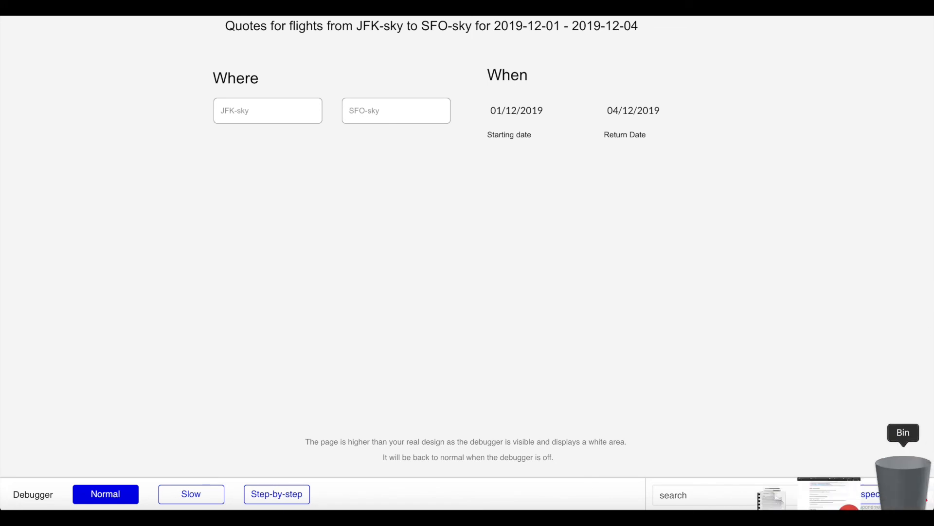
left_click(923, 489)
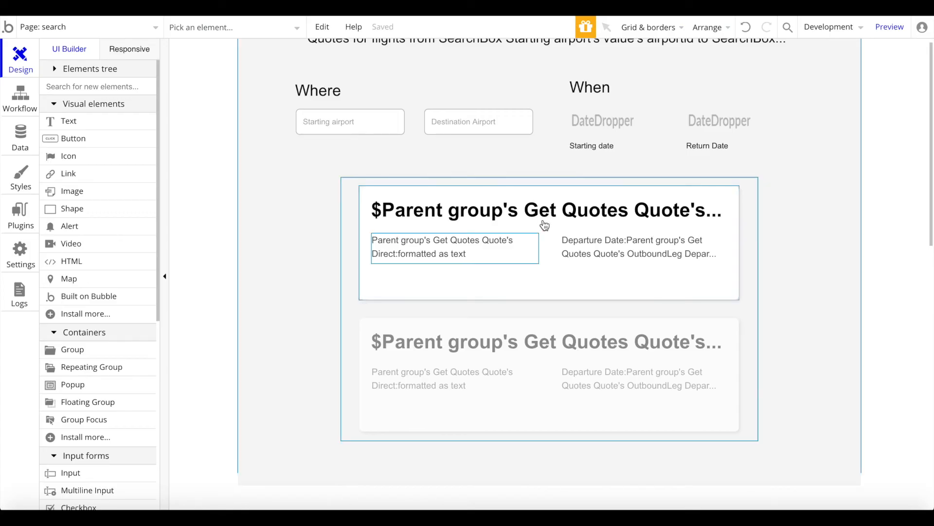
Step: In the repeating group's Get Quotes data source, format the outbounddate parameter's value with the custom date format yyyy-mm-dd
left_click(559, 201)
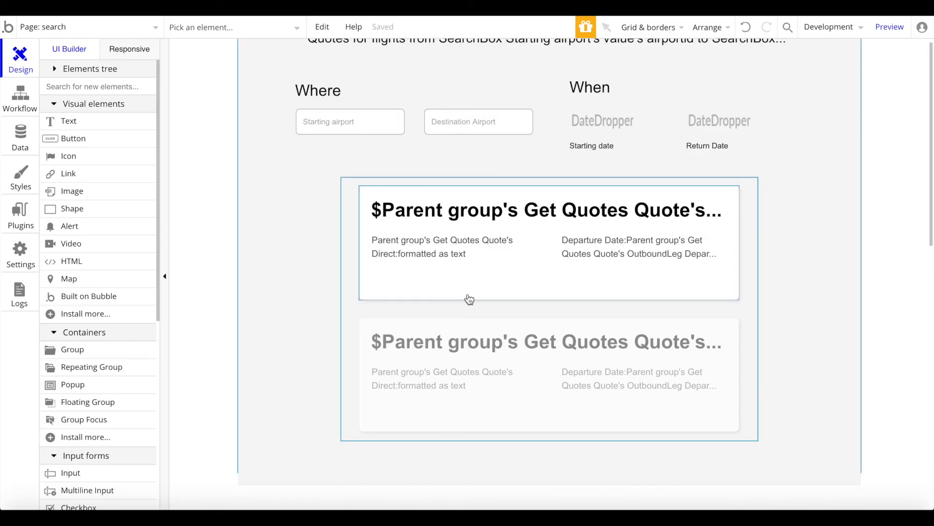
left_click_drag(548, 239, 550, 231)
double_click(563, 285)
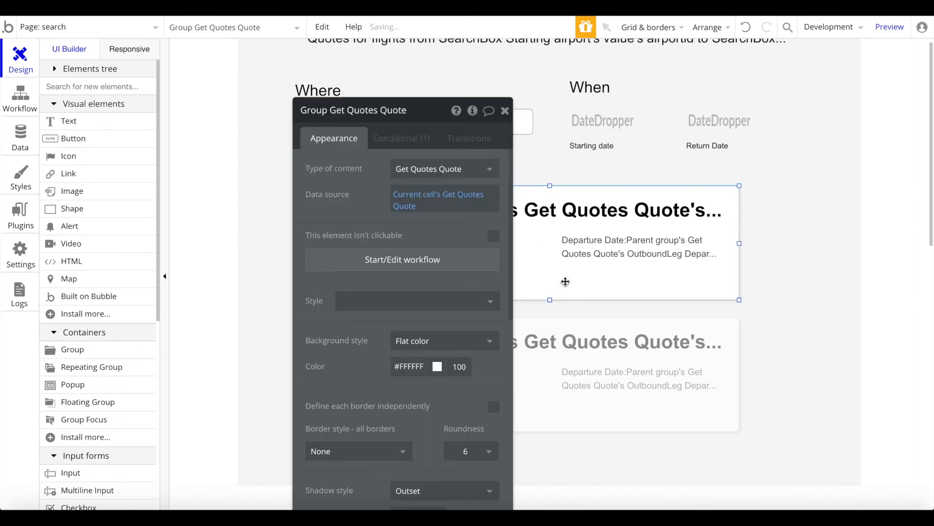
left_click(747, 250)
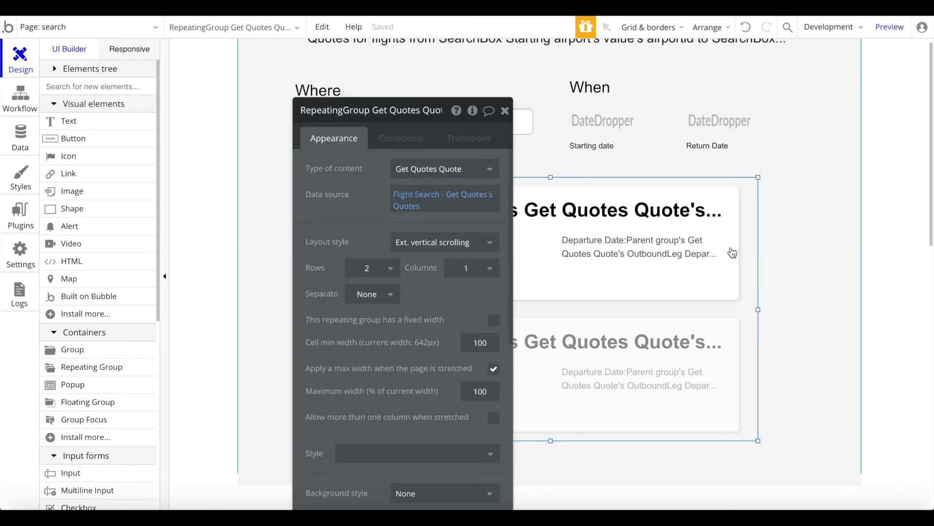
left_click(413, 194)
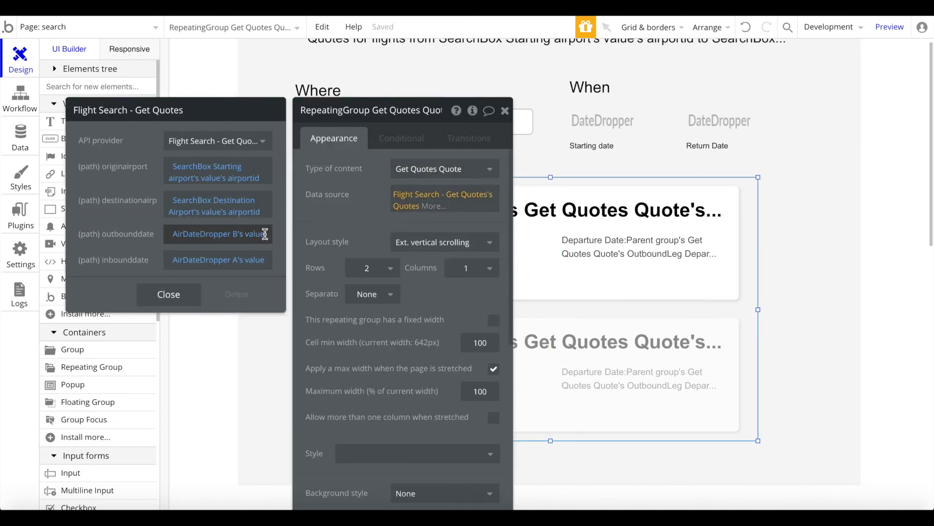
left_click(266, 233)
left_click(212, 278)
left_click(192, 248)
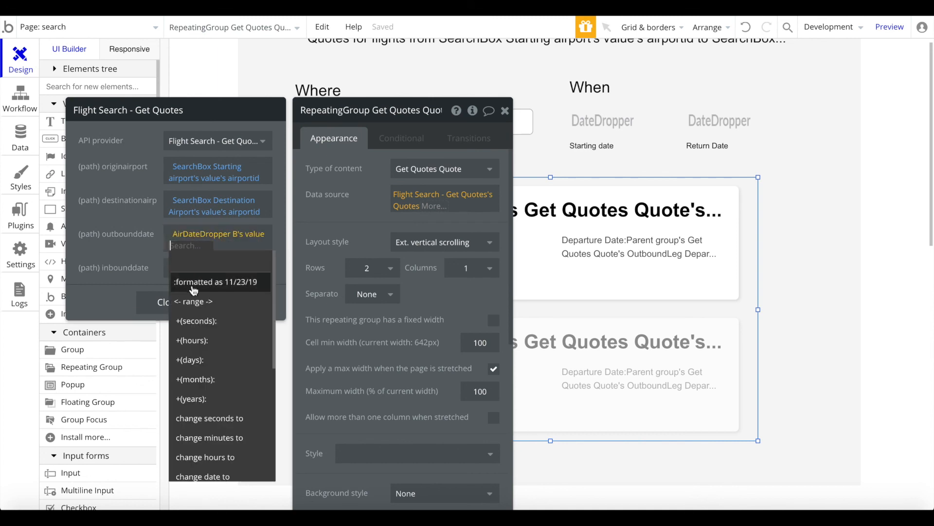
left_click(193, 291)
left_click(214, 141)
left_click(200, 375)
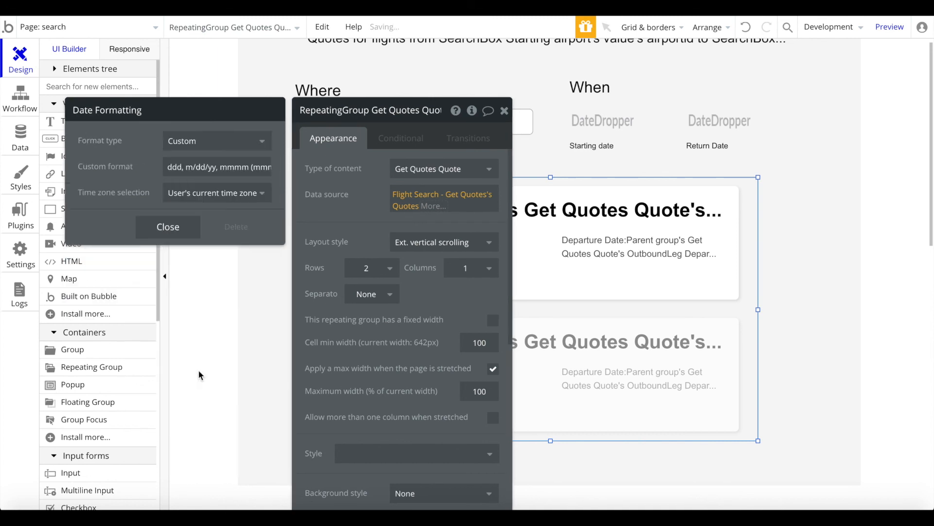
left_click(190, 167)
key("ctrl+a")
type("yyy")
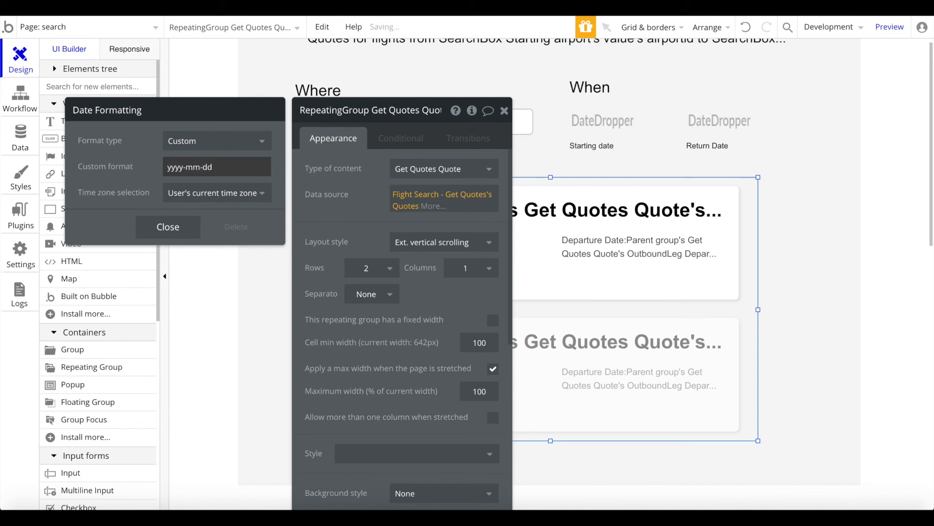
left_click(446, 241)
Step: Format the Get Quotes inbounddate parameter's value with the custom date format yyyy-mm-dd
left_click(414, 197)
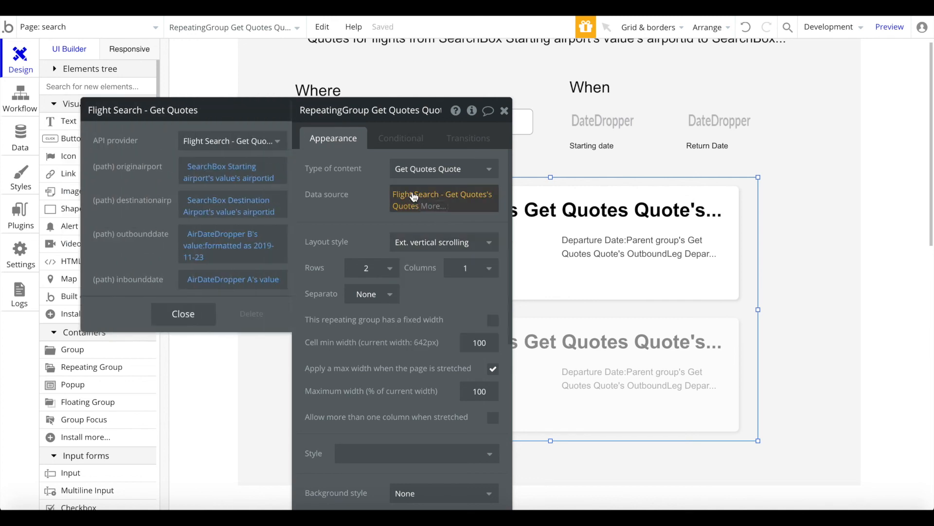
left_click(254, 277)
left_click(231, 290)
left_click(183, 290)
left_click(202, 324)
left_click(213, 140)
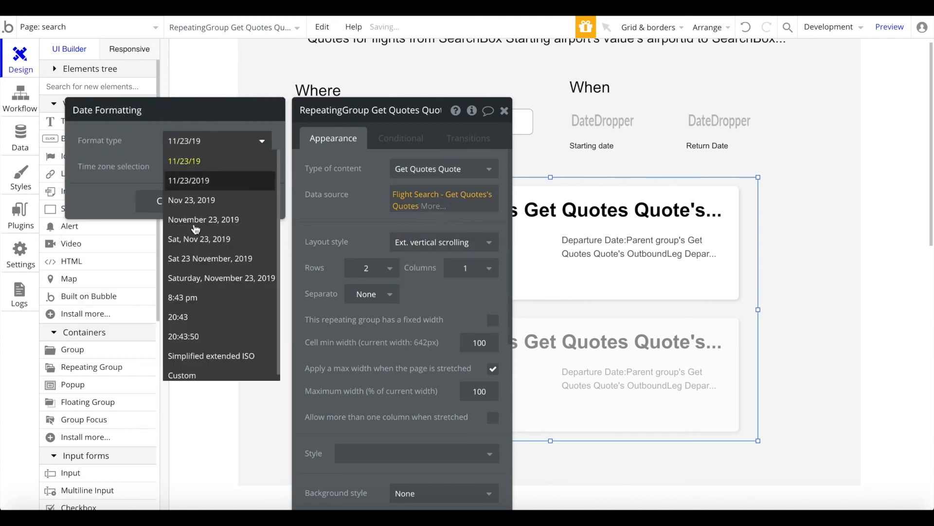
left_click(195, 375)
triple_click(207, 169)
type("yyyy-mm-dd")
left_click(150, 196)
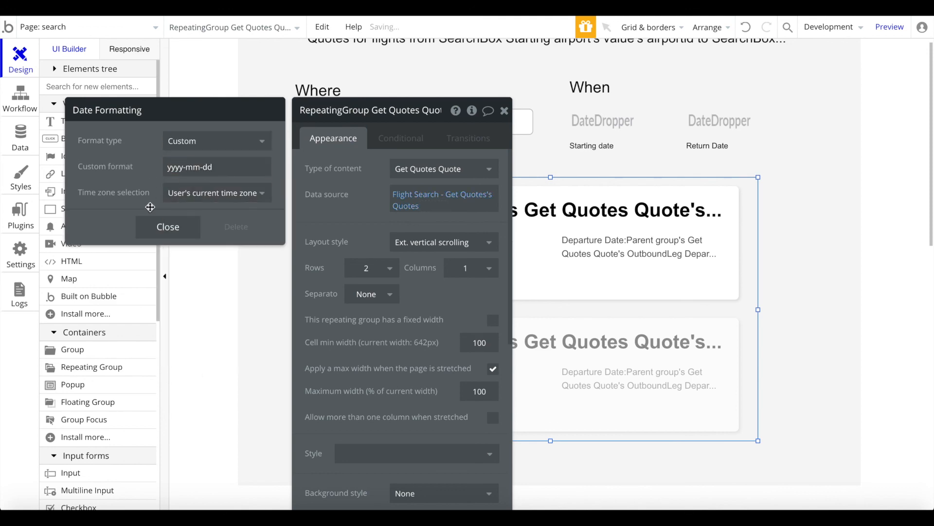
left_click(168, 227)
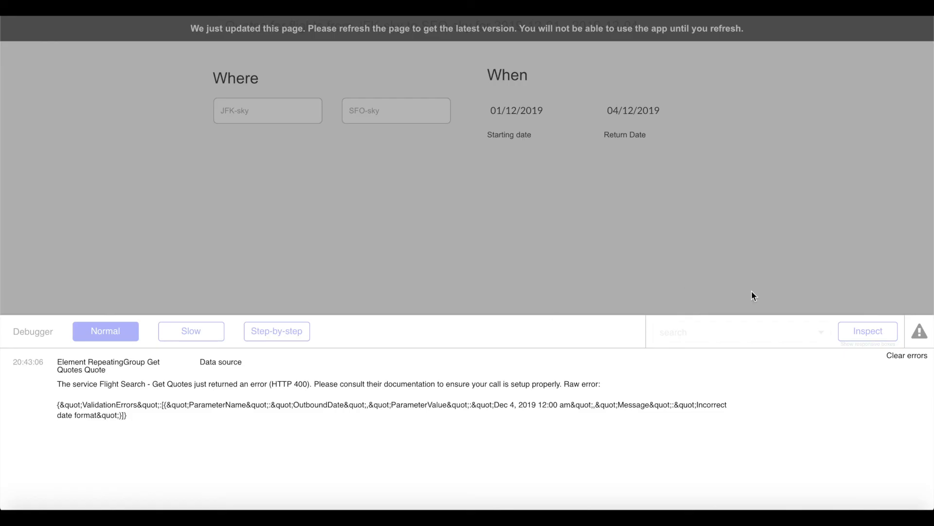
Step: Close the debugger's error details in the app preview and check the refreshed flight search results
left_click(921, 331)
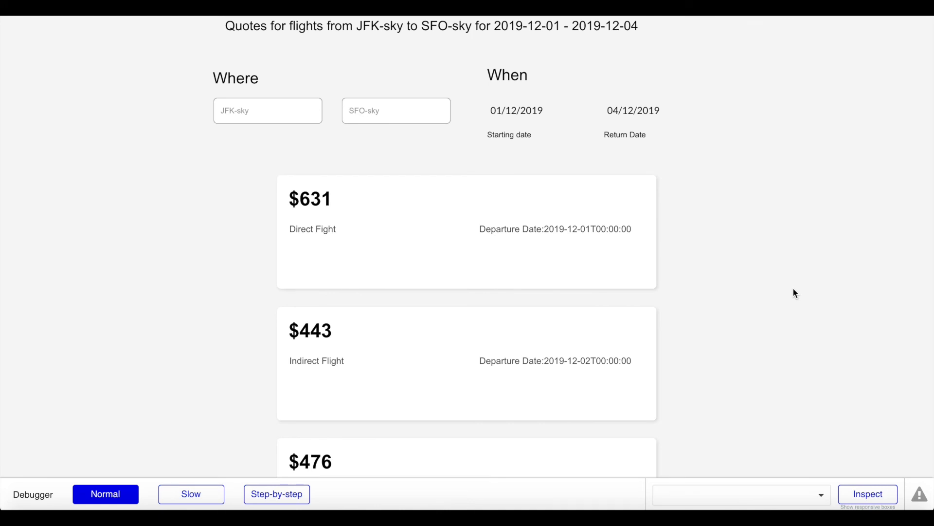
Step: Examine the quote cards' flight types and departure dates through the whole JFK-sky to SFO-sky results list
scroll(430, 235, "down", 1)
scroll(430, 236, "up", 1)
left_click_drag(294, 229, 395, 234)
left_click(396, 234)
scroll(374, 327, "down", 1)
scroll(334, 334, "down", 3)
scroll(316, 353, "down", 1)
left_click_drag(299, 262, 384, 262)
scroll(385, 262, "down", 3)
left_click(383, 261)
left_click_drag(290, 263, 405, 266)
left_click(408, 272)
left_click_drag(486, 294, 604, 296)
left_click(600, 302)
scroll(602, 303, "down", 10)
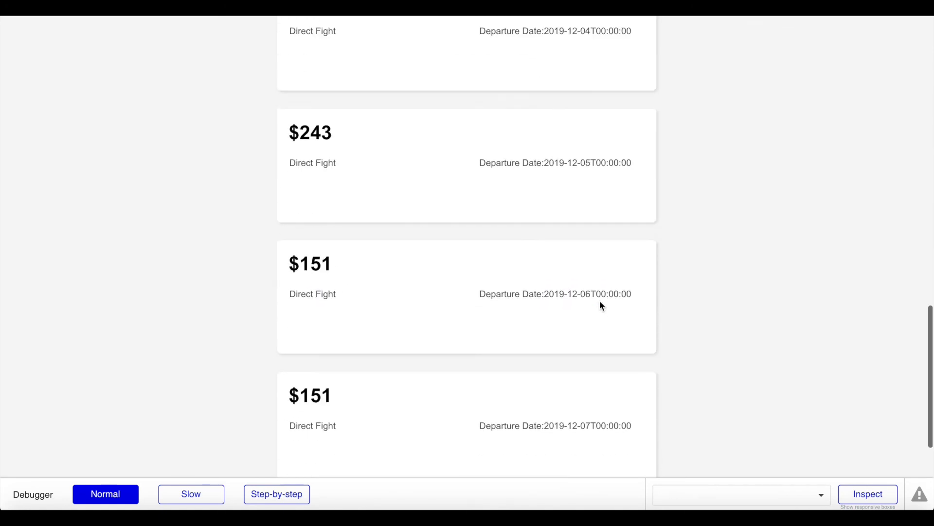
scroll(600, 301, "down", 15)
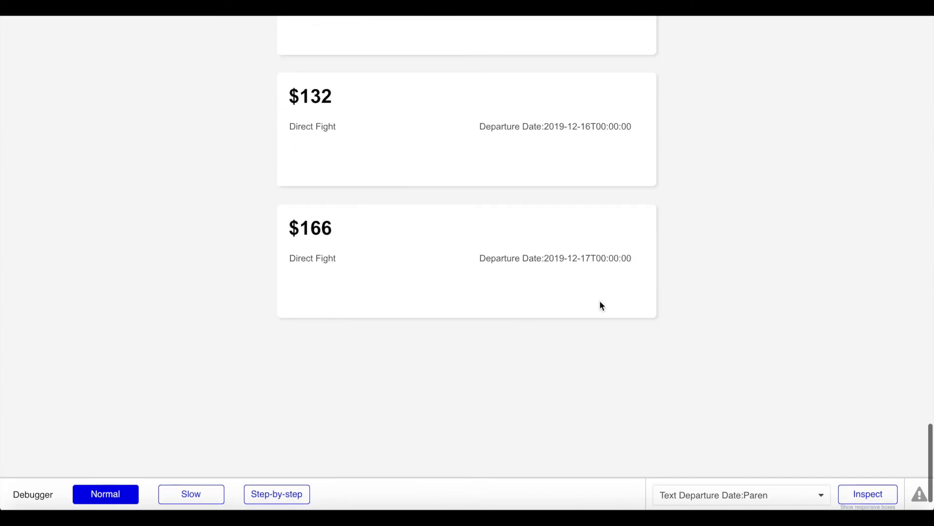
scroll(602, 305, "down", 10)
scroll(602, 306, "up", 20)
scroll(599, 299, "up", 12)
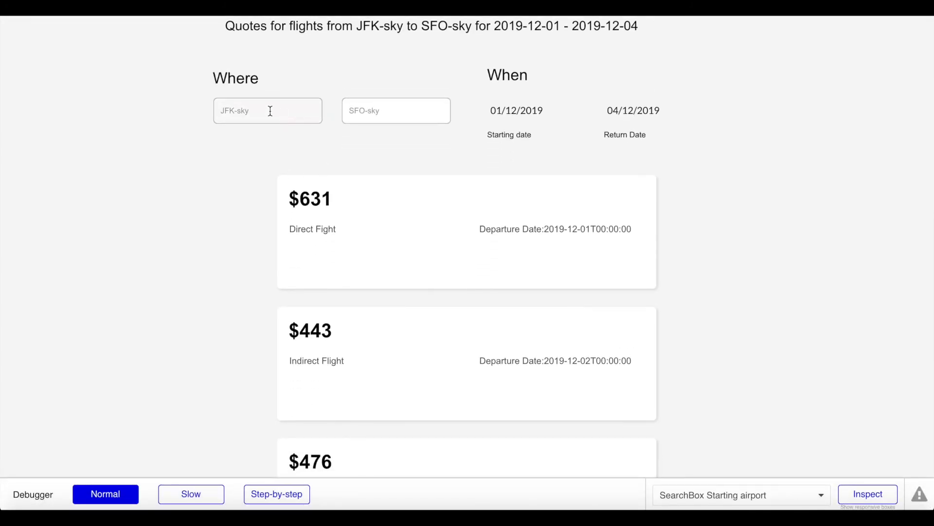
Step: Change the starting airport on the results page to EWR-sky and check the updated quotes
triple_click(270, 111)
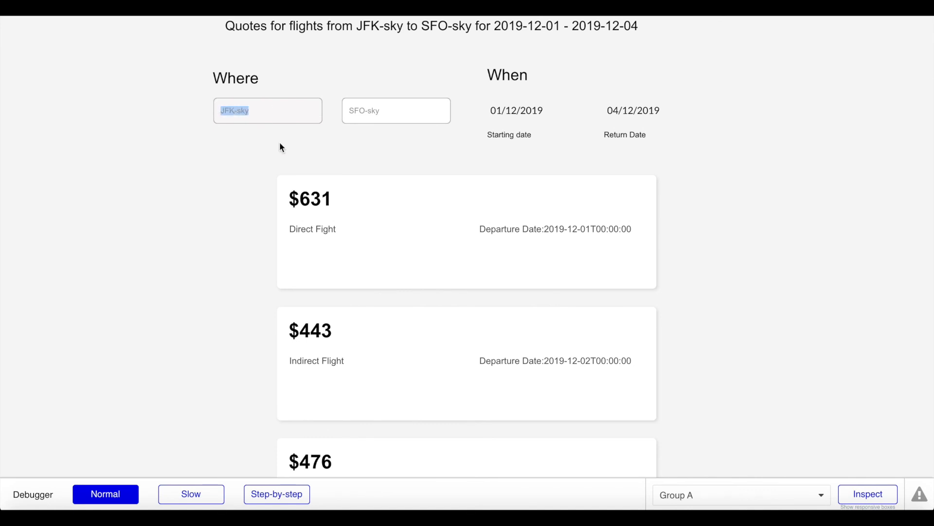
left_click(369, 106)
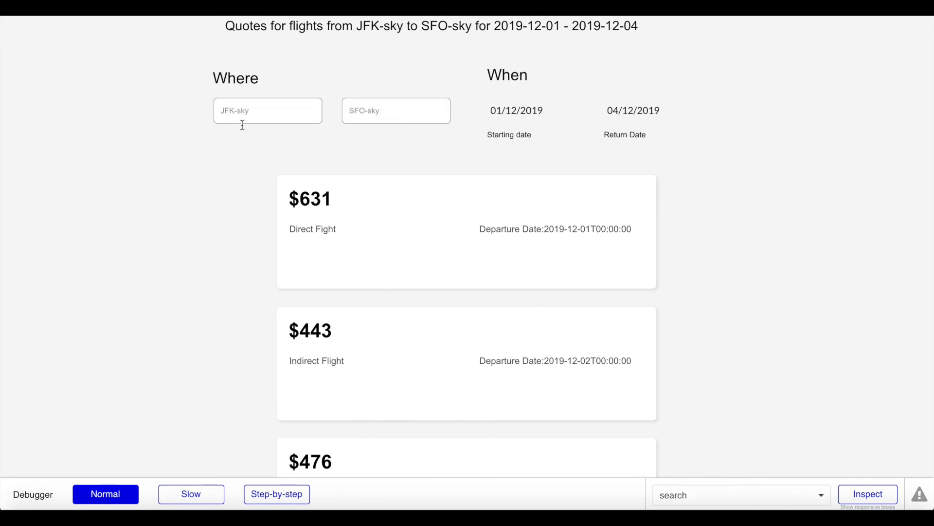
triple_click(261, 109)
type("ew")
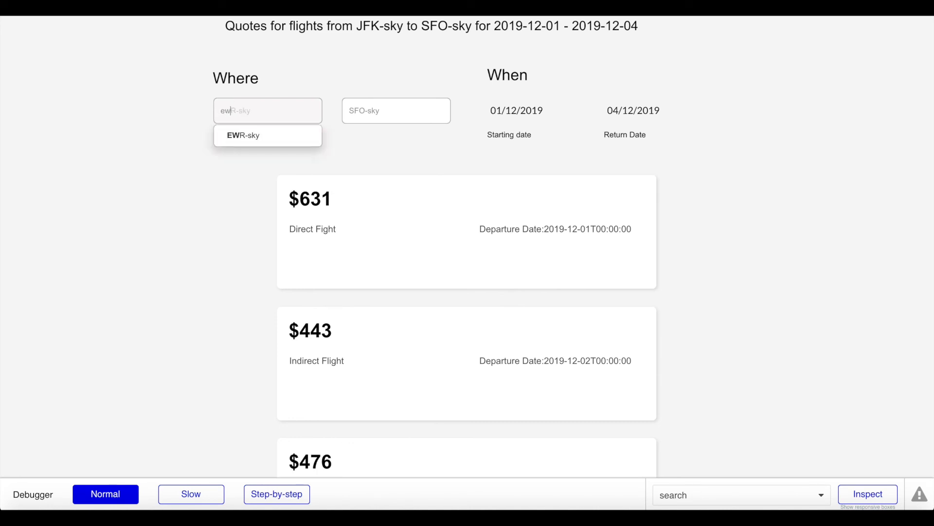
left_click(246, 138)
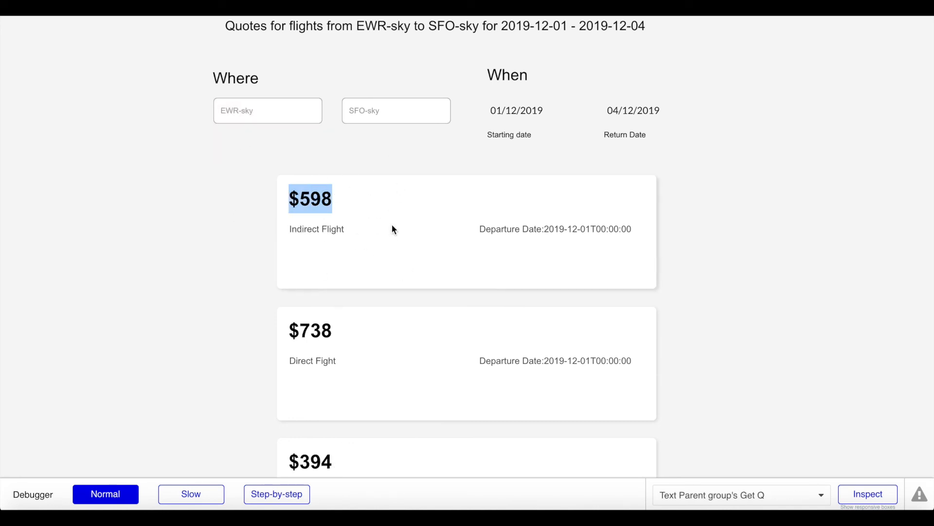
scroll(383, 243, "down", 2)
scroll(383, 243, "up", 2)
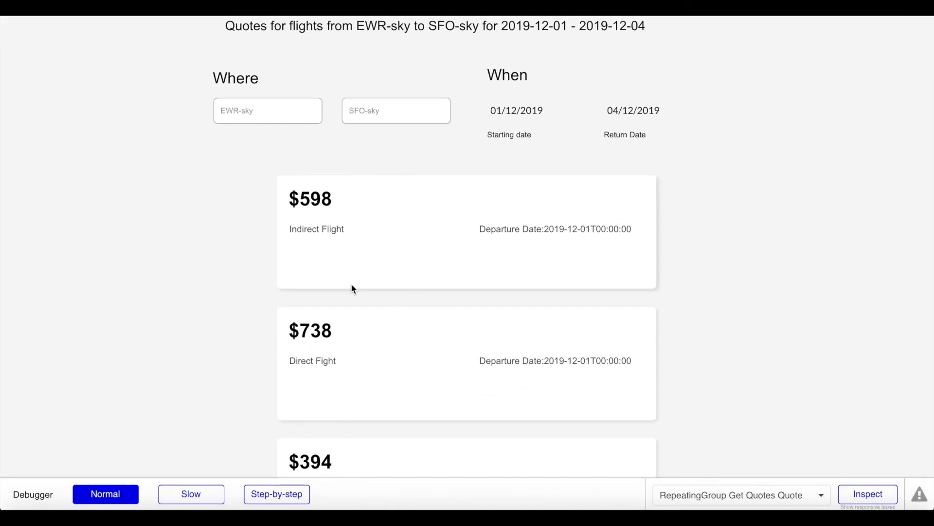
Step: Return to the refreshed flight search home page and choose EWR-sky as starting airport and SFO-sky as destination airport
left_click(15, 9)
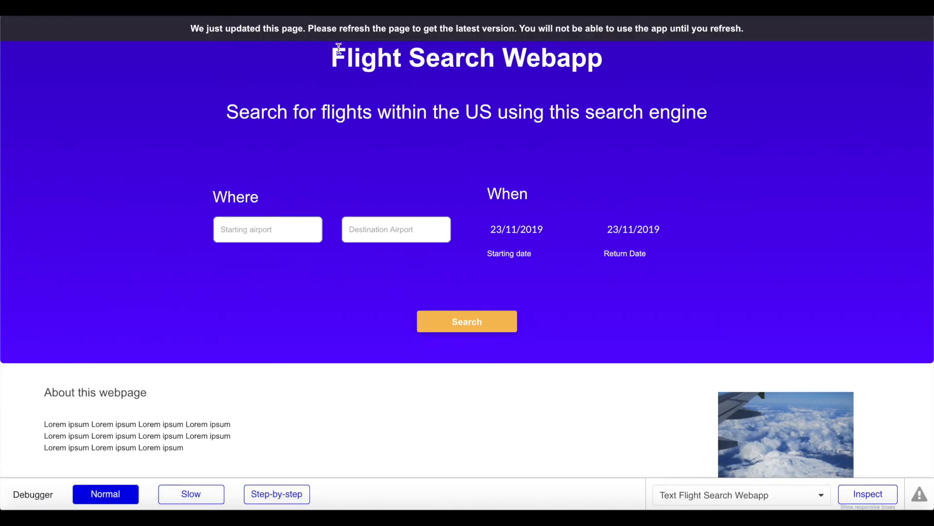
left_click(351, 39)
left_click(271, 220)
type("EWR")
left_click(244, 255)
left_click(378, 229)
type("sfo")
left_click(359, 252)
Step: Set the flight search's starting date to 25/11/2019
left_click(509, 229)
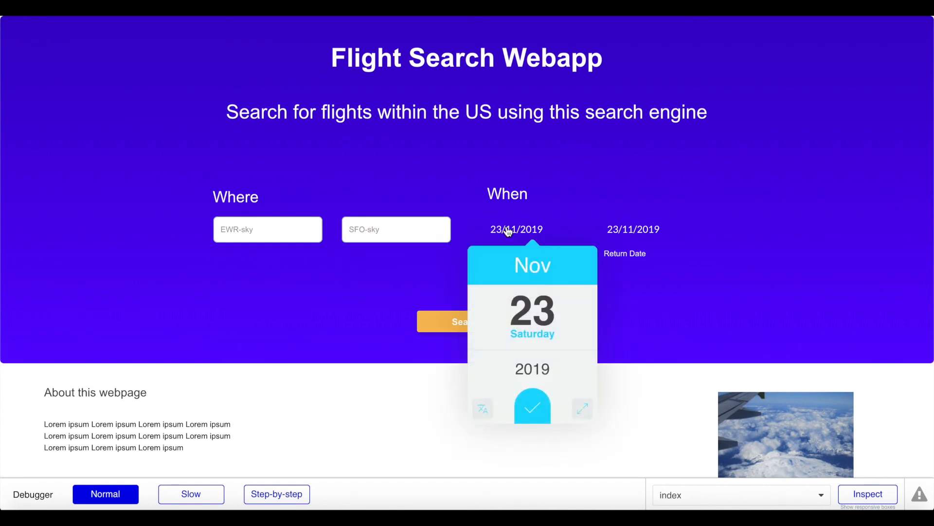
left_click(578, 306)
left_click(577, 307)
left_click(546, 408)
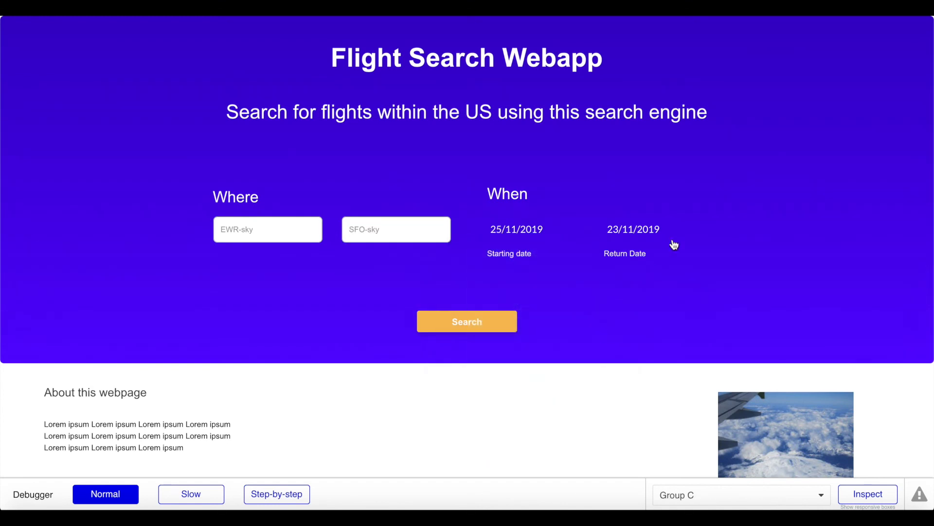
Step: Set the return date to 29/11/2019 and run the flight search
left_click(662, 240)
left_click(693, 307)
left_click(693, 308)
left_click(693, 307)
left_click(693, 307)
left_click(693, 308)
left_click(693, 307)
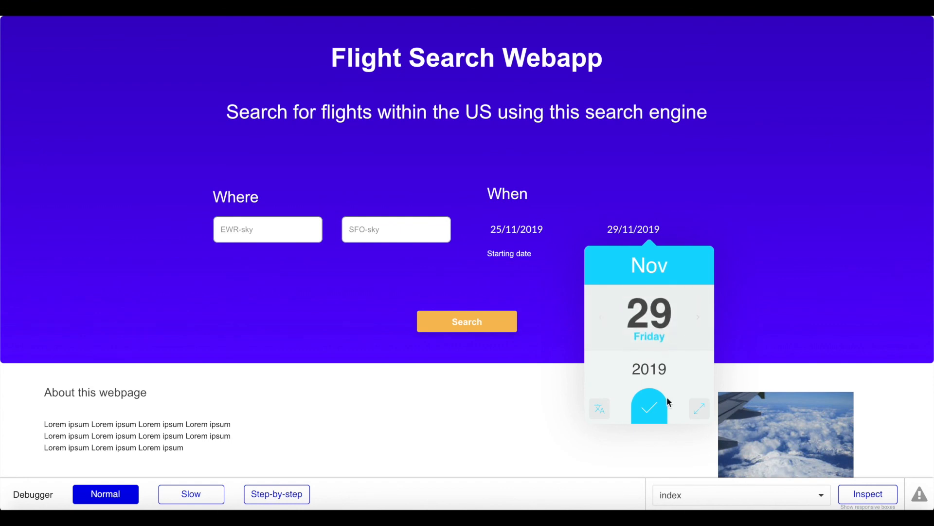
left_click(649, 407)
left_click(493, 331)
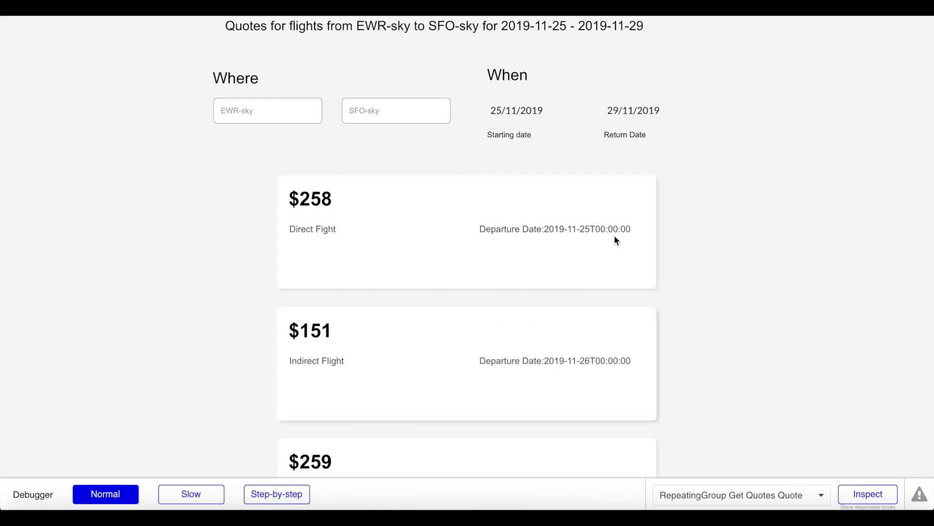
Step: Review the results page's heading with its airport codes and dates, and the quote prices on the cards
scroll(618, 224, "down", 6)
scroll(620, 206, "up", 6)
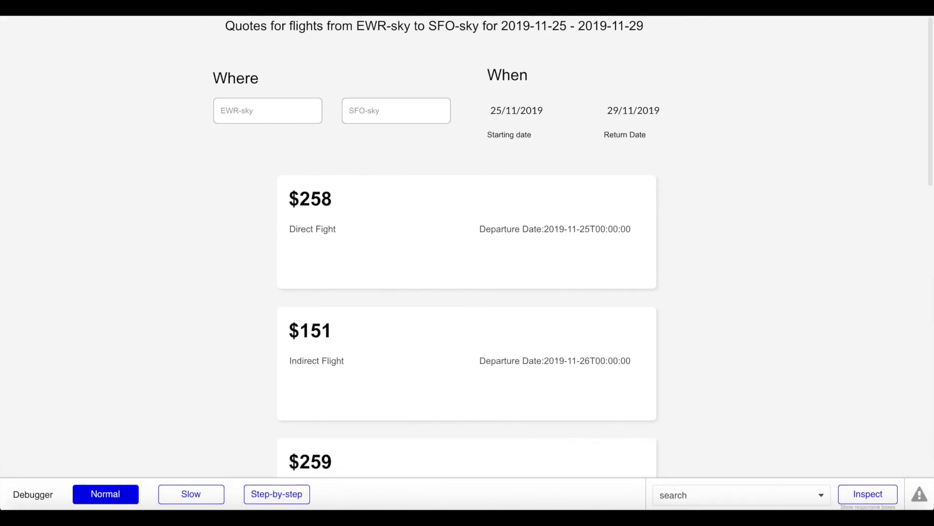
left_click_drag(357, 28, 502, 29)
left_click(443, 28)
left_click(511, 31)
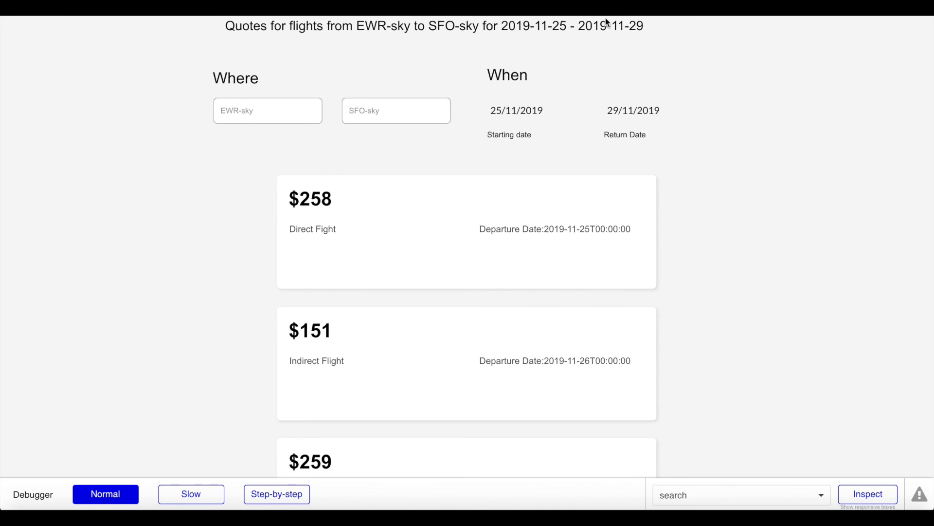
scroll(663, 185, "down", 1)
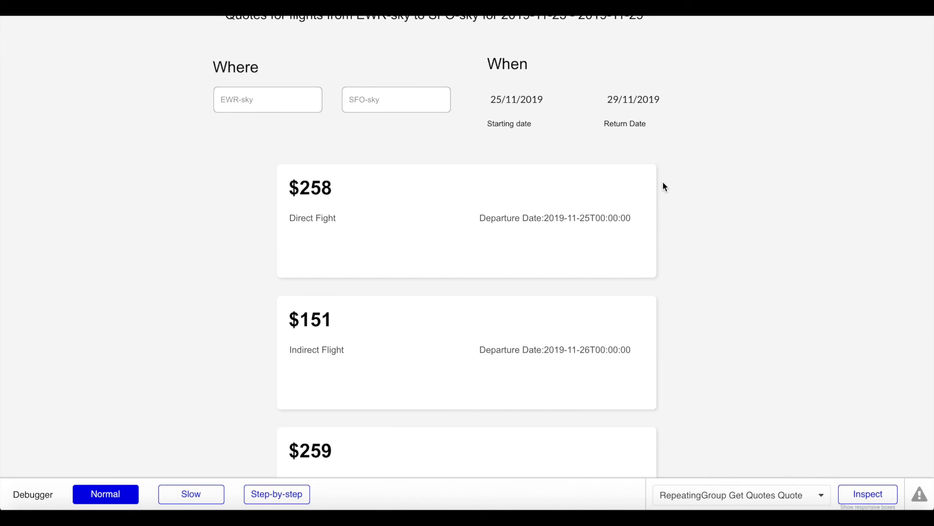
left_click_drag(305, 173, 422, 191)
left_click(419, 232)
scroll(331, 248, "up", 1)
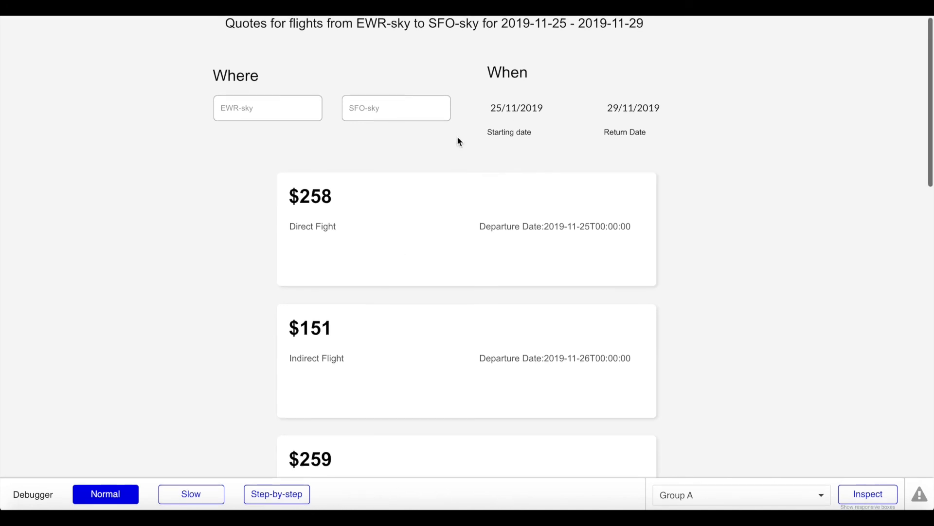
double_click(371, 25)
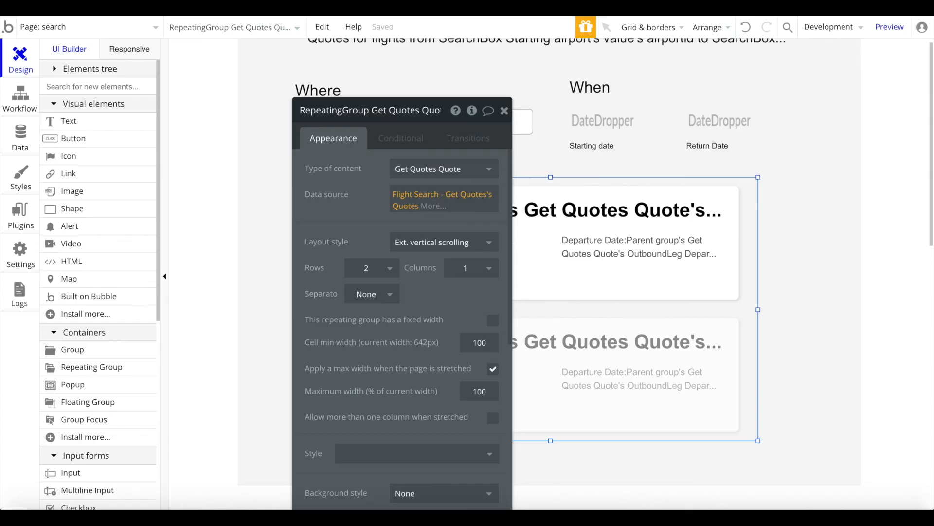
Step: In the Bubble editor, add a text field named airport to the Airport data type
left_click(16, 150)
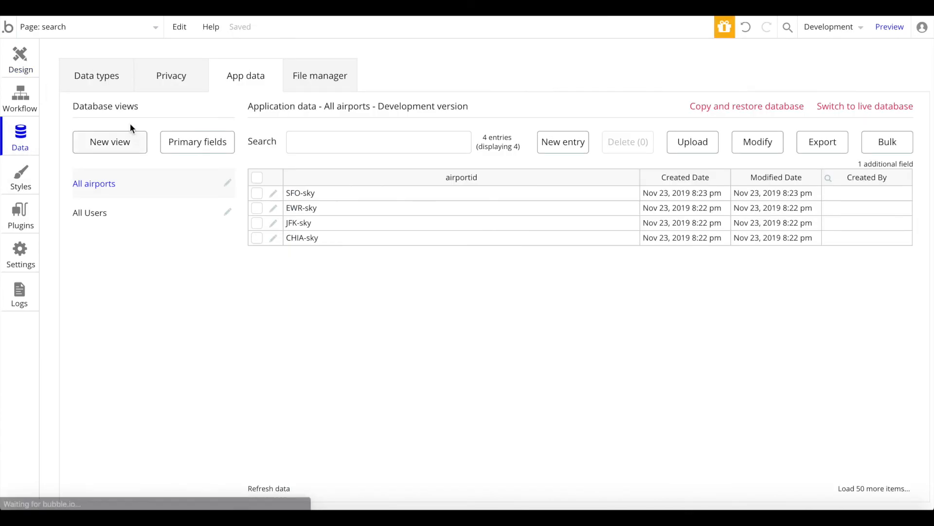
left_click(110, 66)
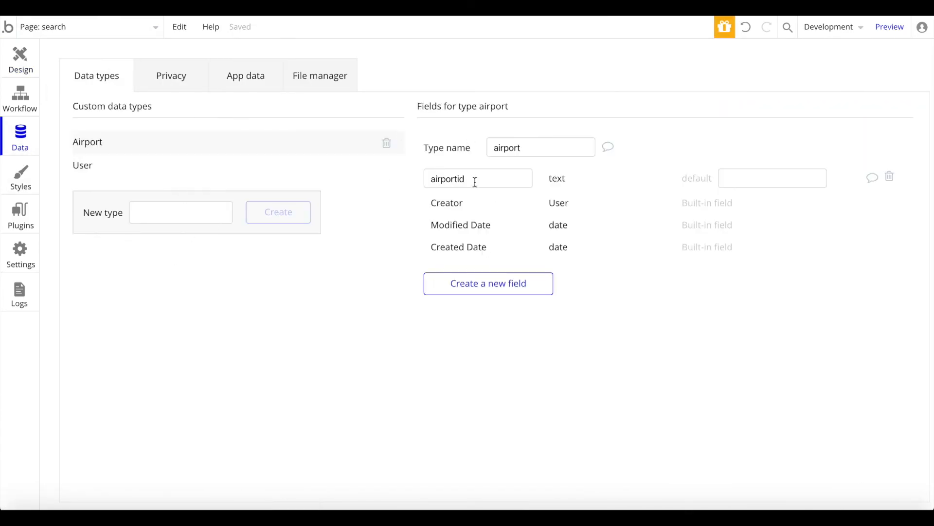
left_click(485, 280)
type("aip")
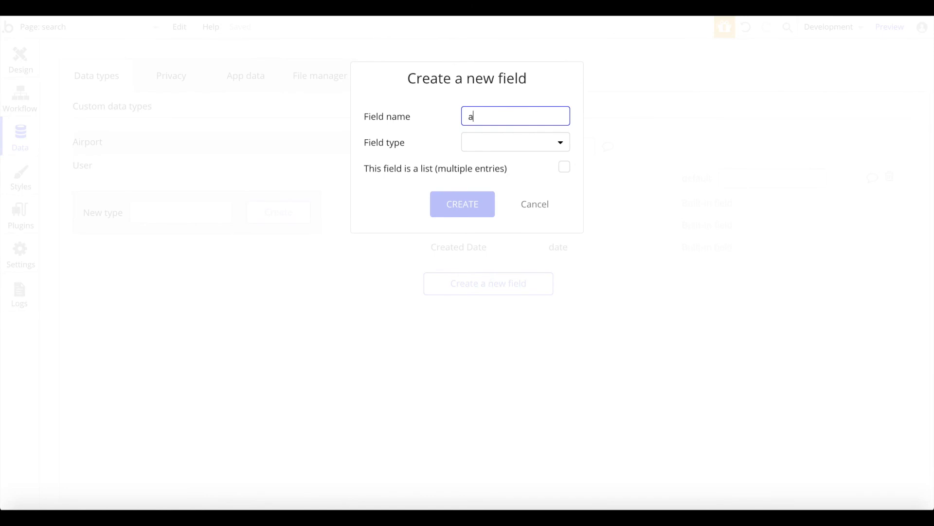
key("BackSpace")
type("rport")
left_click(511, 154)
left_click(500, 166)
left_click(467, 204)
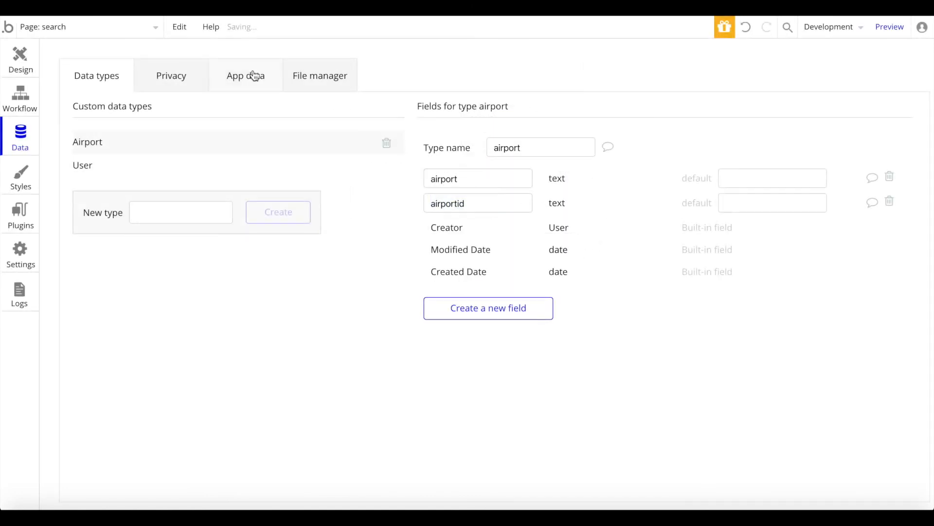
Step: Open the application data view listing all airports
left_click(252, 75)
left_click(132, 217)
left_click(142, 181)
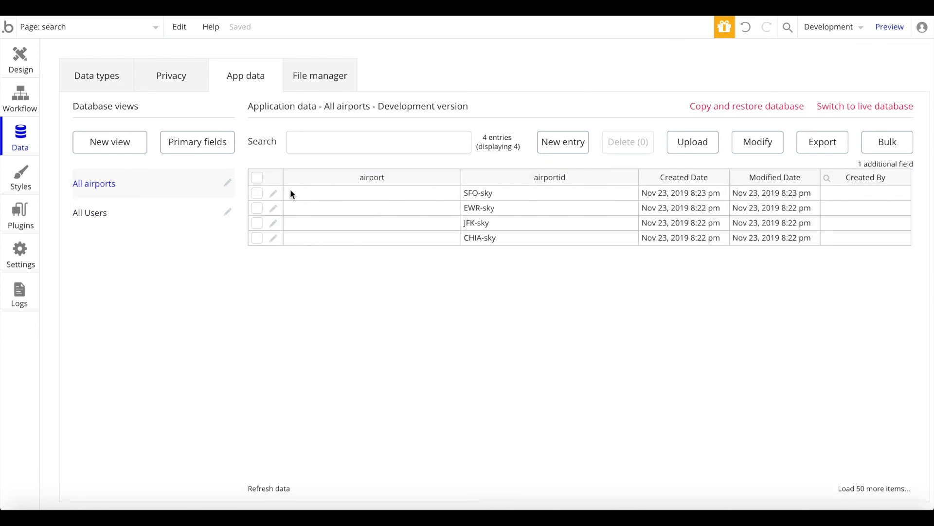
Step: Set the airport field of the SFO-sky entry to JFK Airport and save the entry
left_click(274, 194)
left_click(217, 108)
type("JFK Airport")
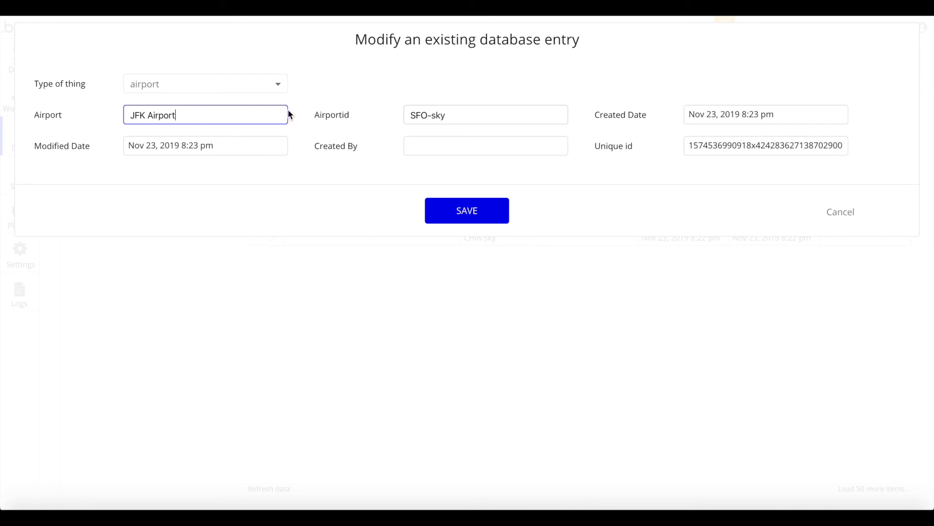
left_click(444, 215)
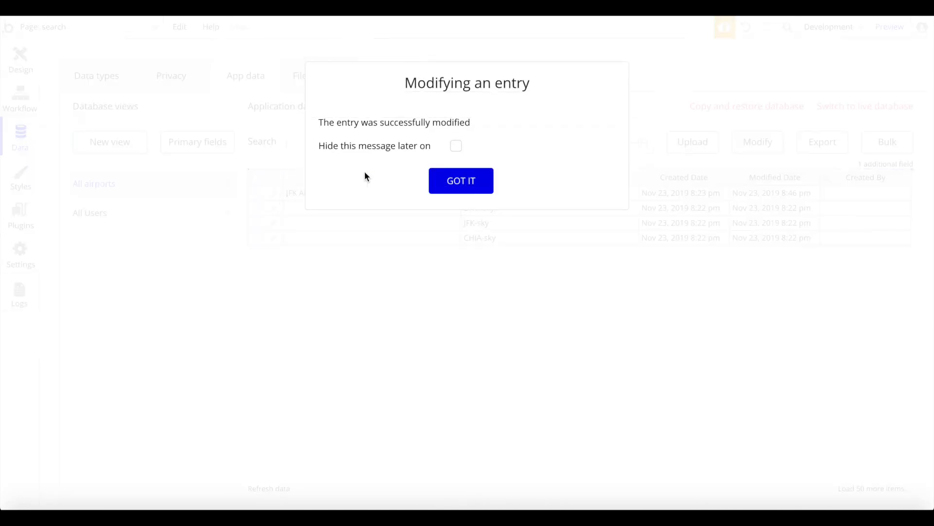
Step: Set the SFO-sky entry's airport field to San Francisco Airport and save the entry
left_click(274, 192)
triple_click(183, 110)
type("San Francisco Airp")
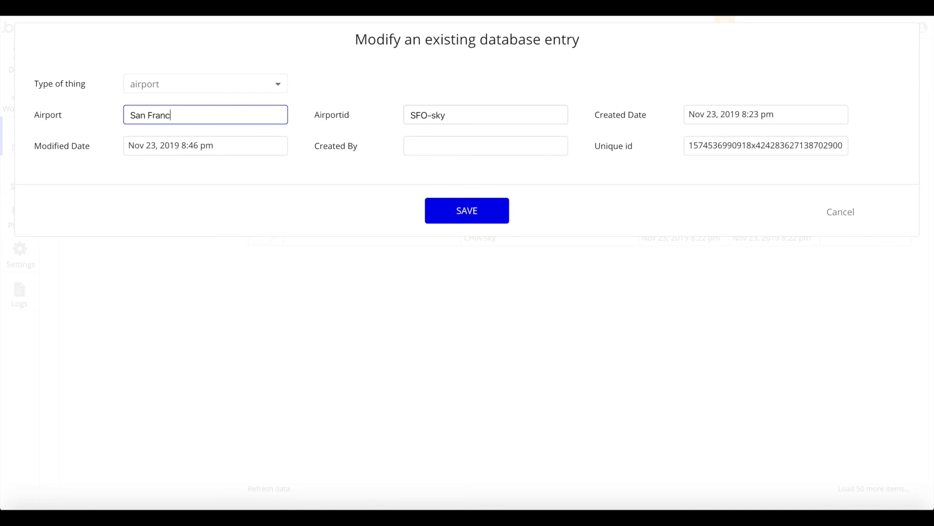
type("ort")
left_click(441, 204)
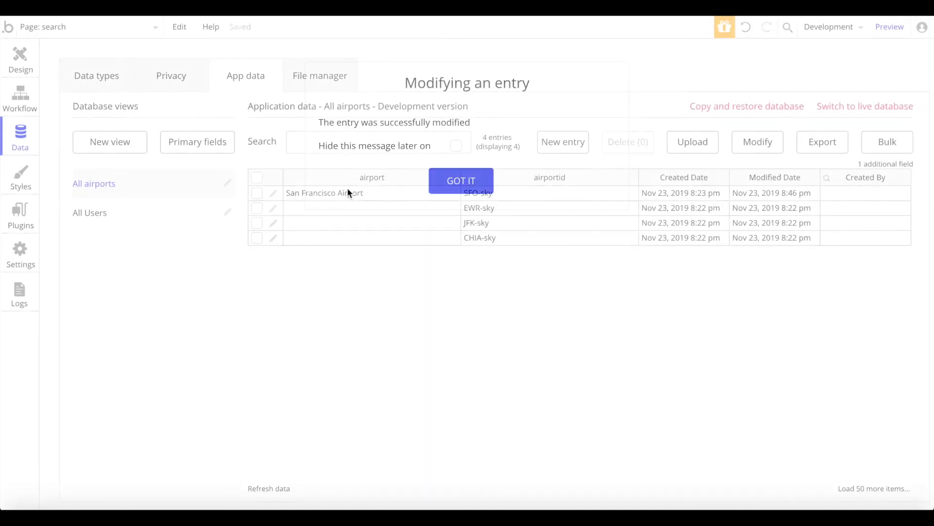
Step: Set the EWR-sky entry's airport field to Newark Airport and save the entry
left_click(273, 207)
left_click(251, 113)
type("Newark Airport")
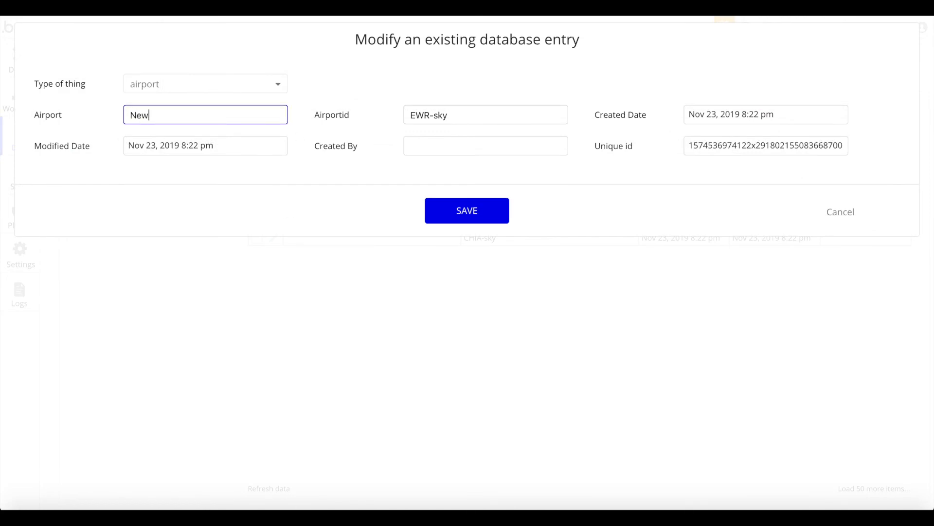
left_click(475, 218)
left_click(486, 190)
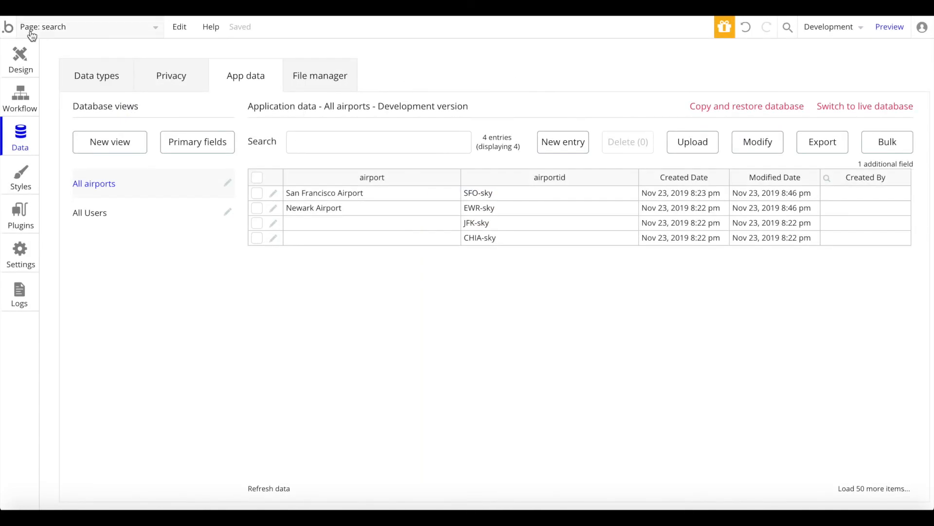
Step: On the index page, make the Starting airport search box search the airport field
left_click(22, 29)
left_click(37, 70)
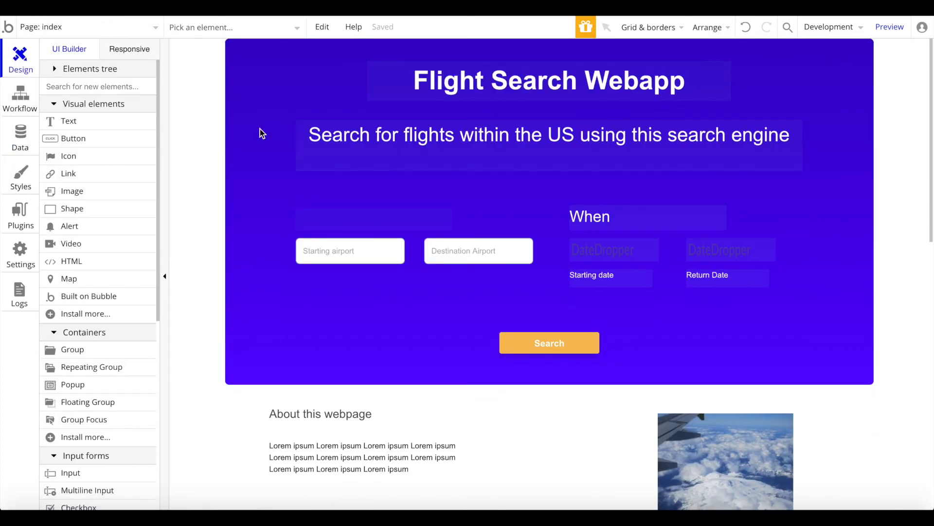
double_click(350, 250)
left_click(560, 249)
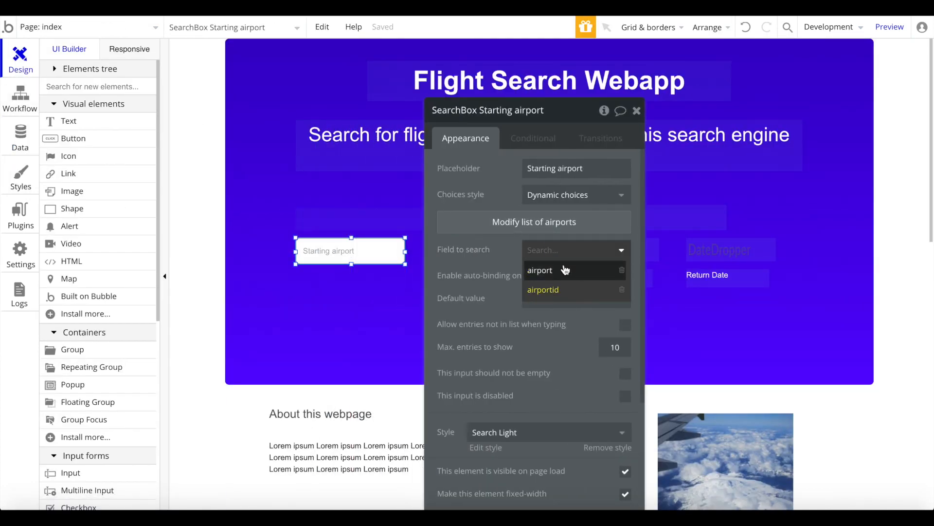
left_click(545, 270)
key("Escape")
Step: Make the Destination Airport search box search the airport field
double_click(506, 247)
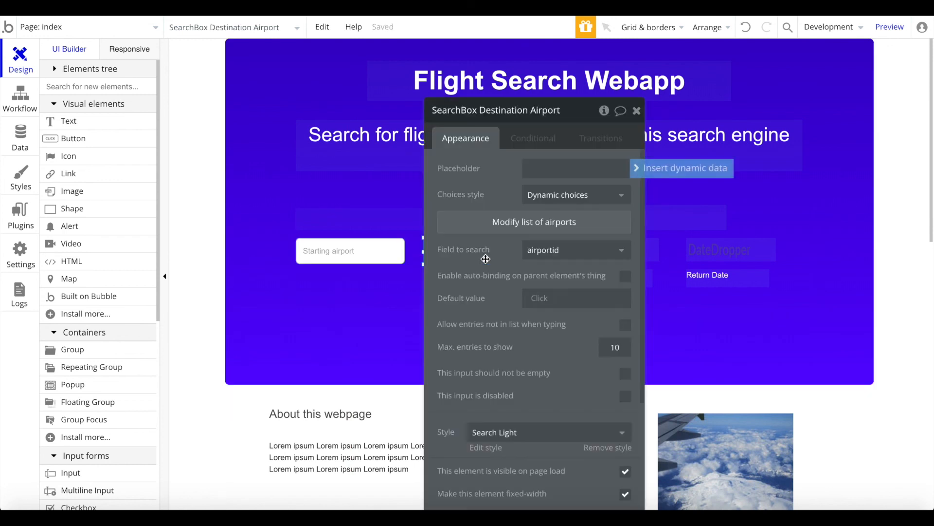
left_click(576, 250)
left_click(609, 269)
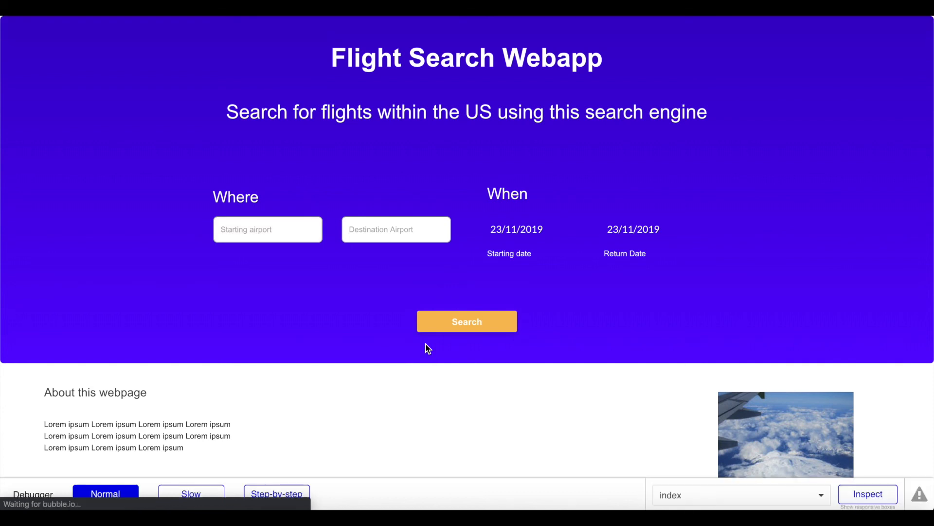
Step: In the app preview, choose San Francisco Airport as starting airport and Newark Airport as destination, and run the search
left_click(255, 220)
type("San")
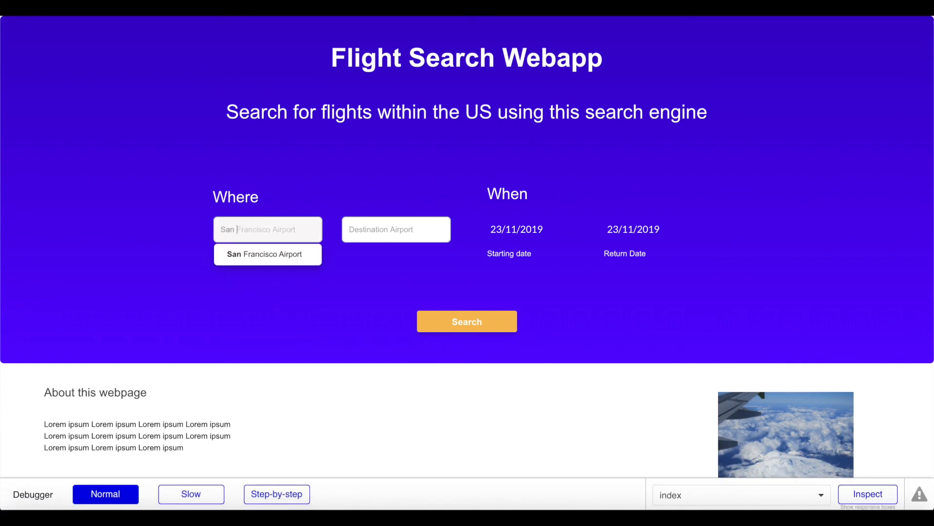
left_click(250, 262)
left_click(398, 219)
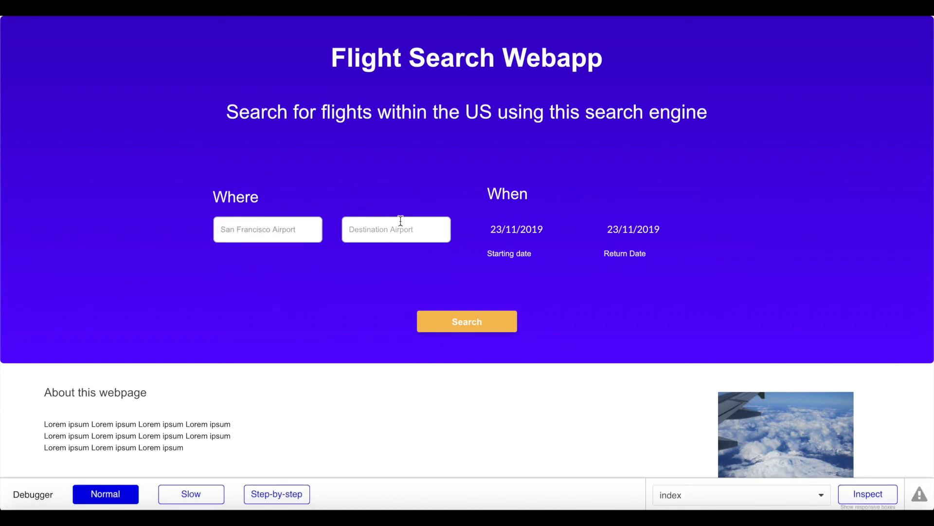
type("New")
left_click(398, 260)
left_click(442, 316)
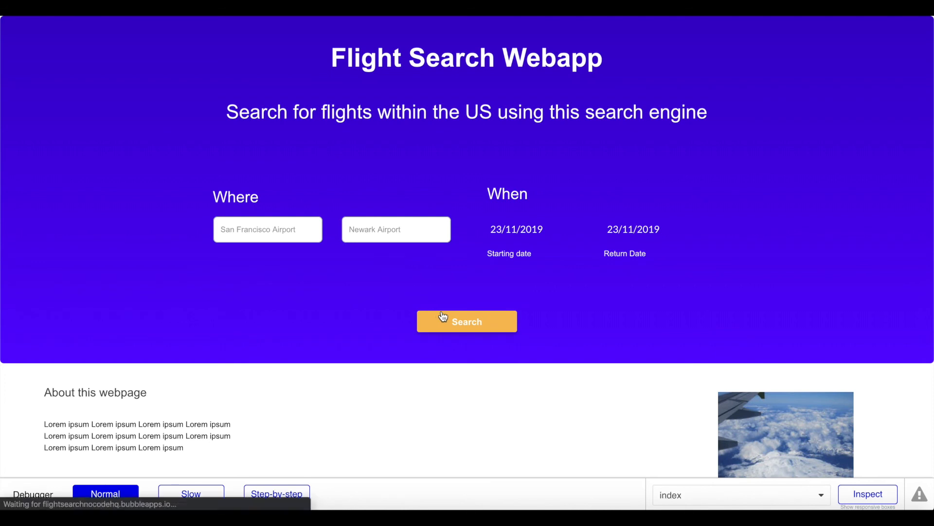